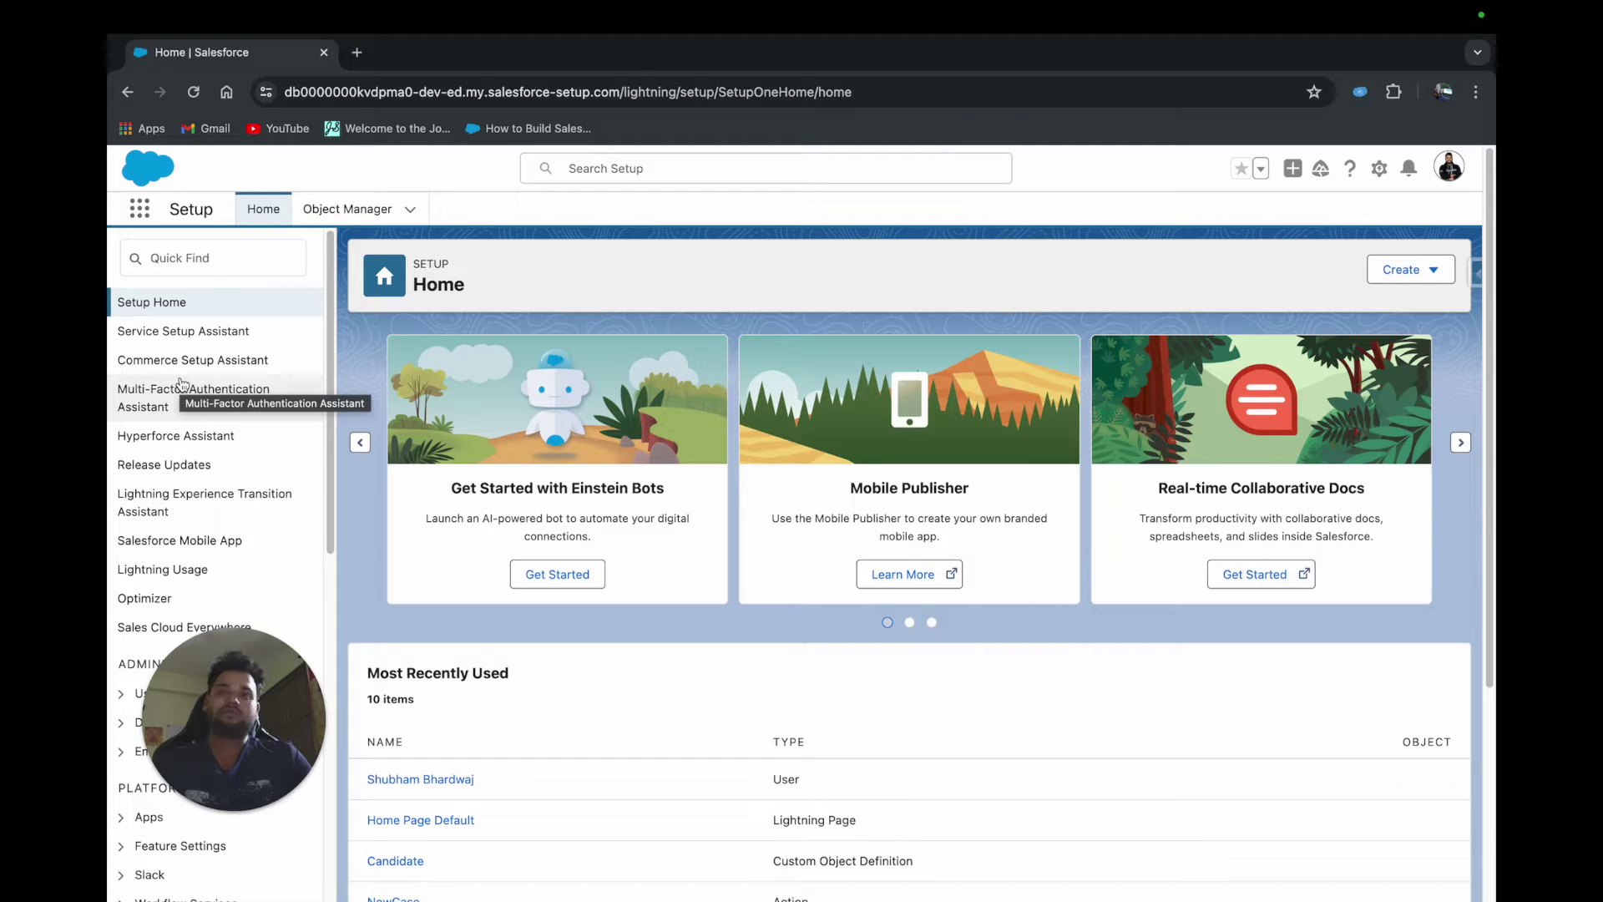
Filter Setup by 'flo' and start a new flow from the Create menu
left_click(209, 259)
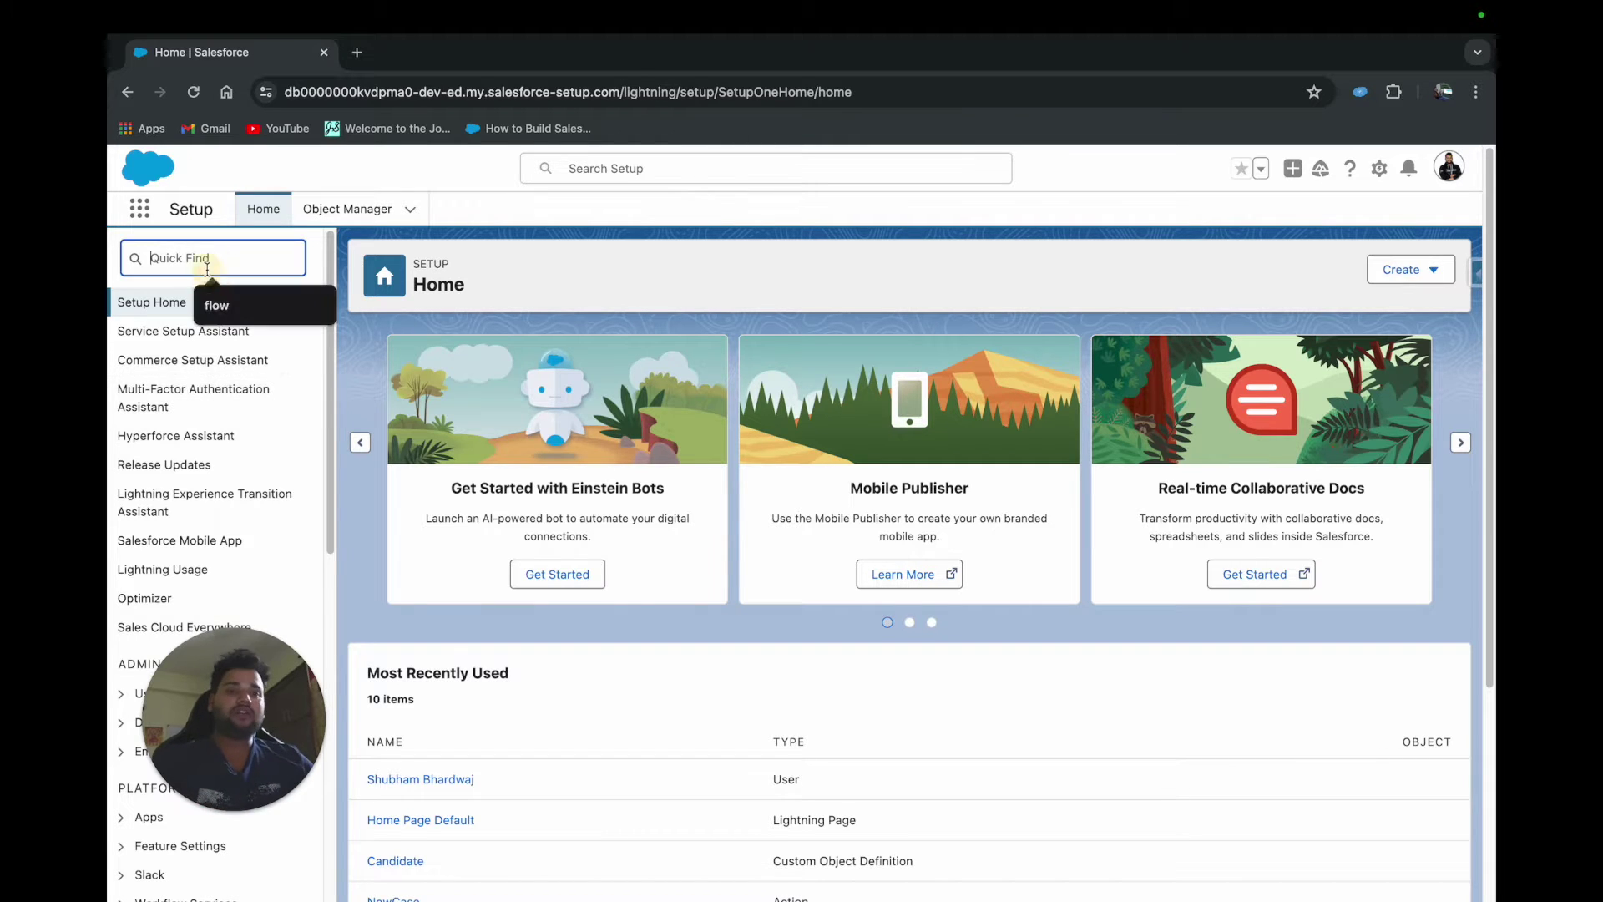
type("flo")
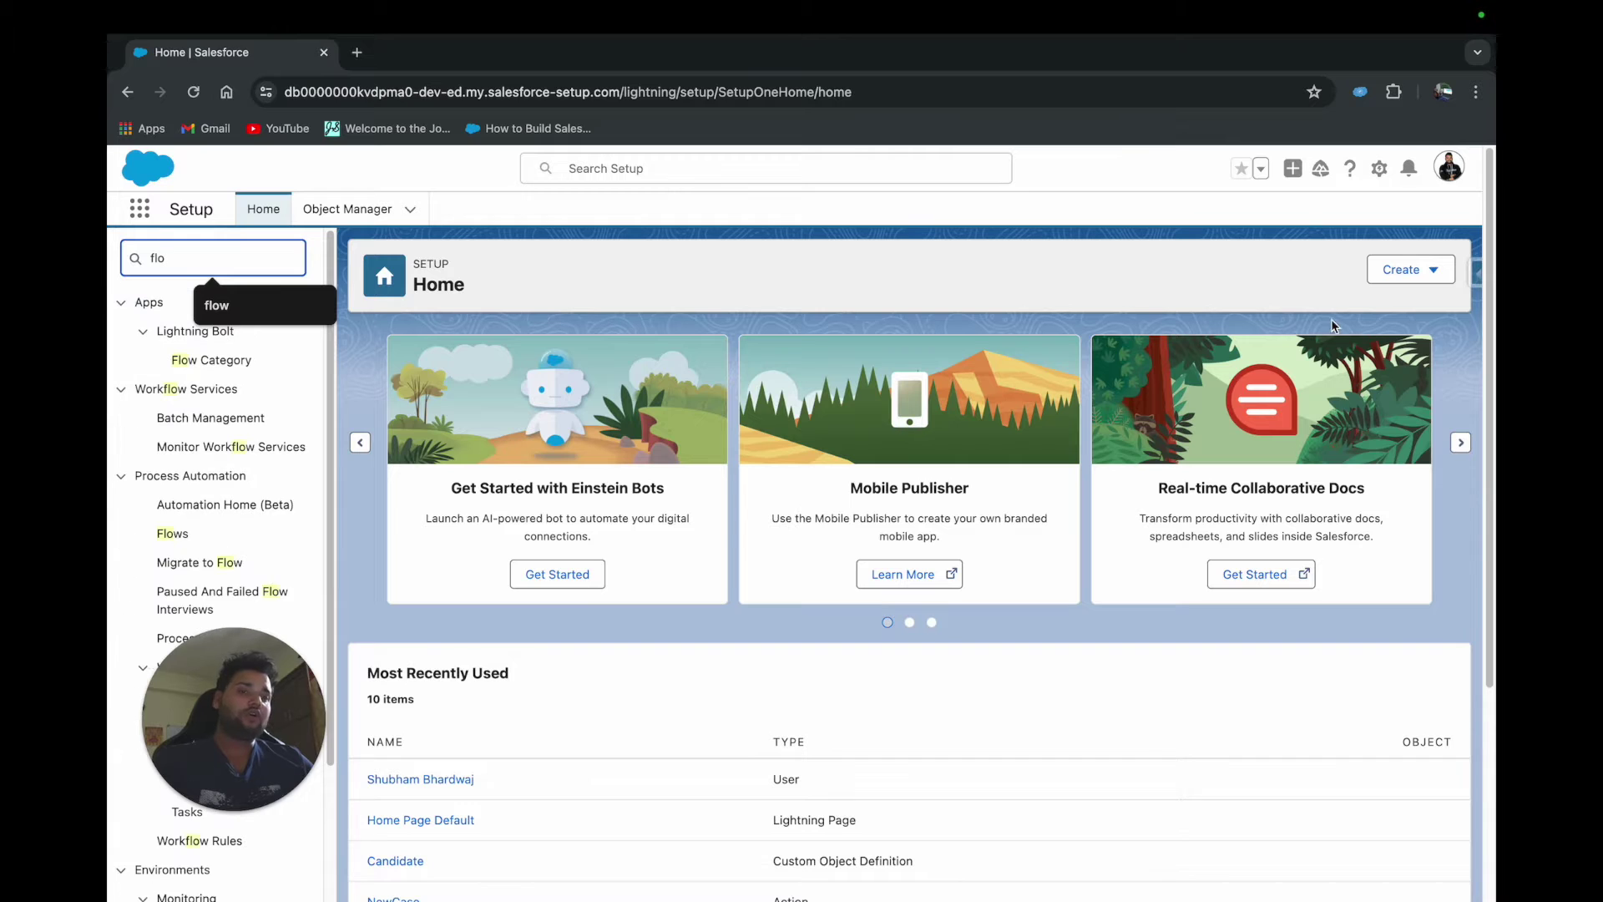
left_click(1422, 278)
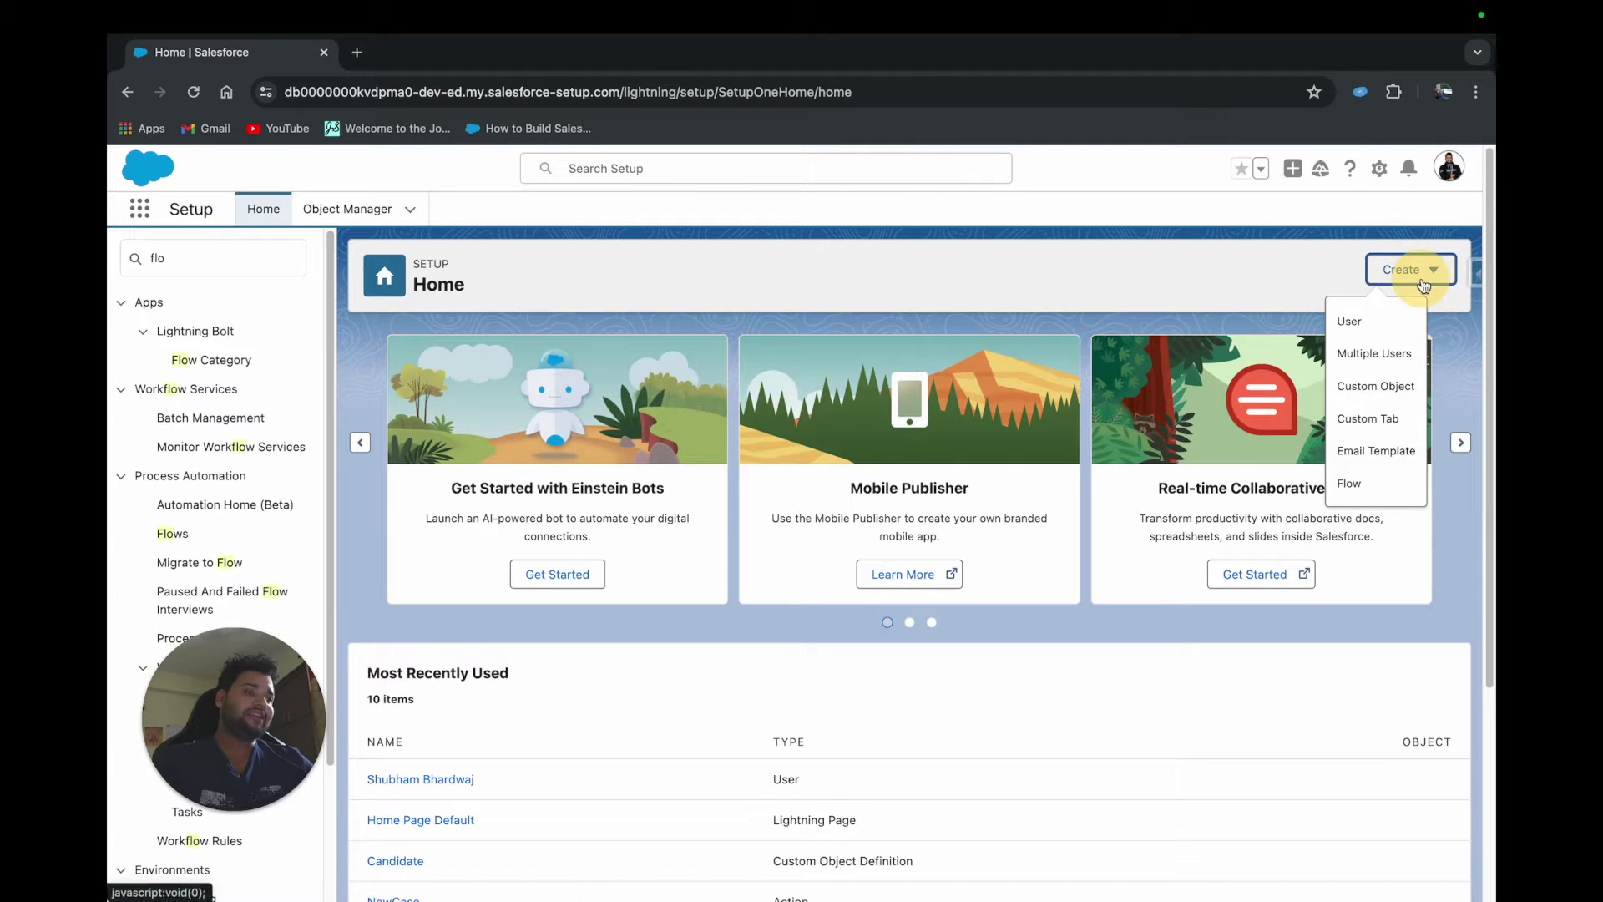
left_click(1360, 483)
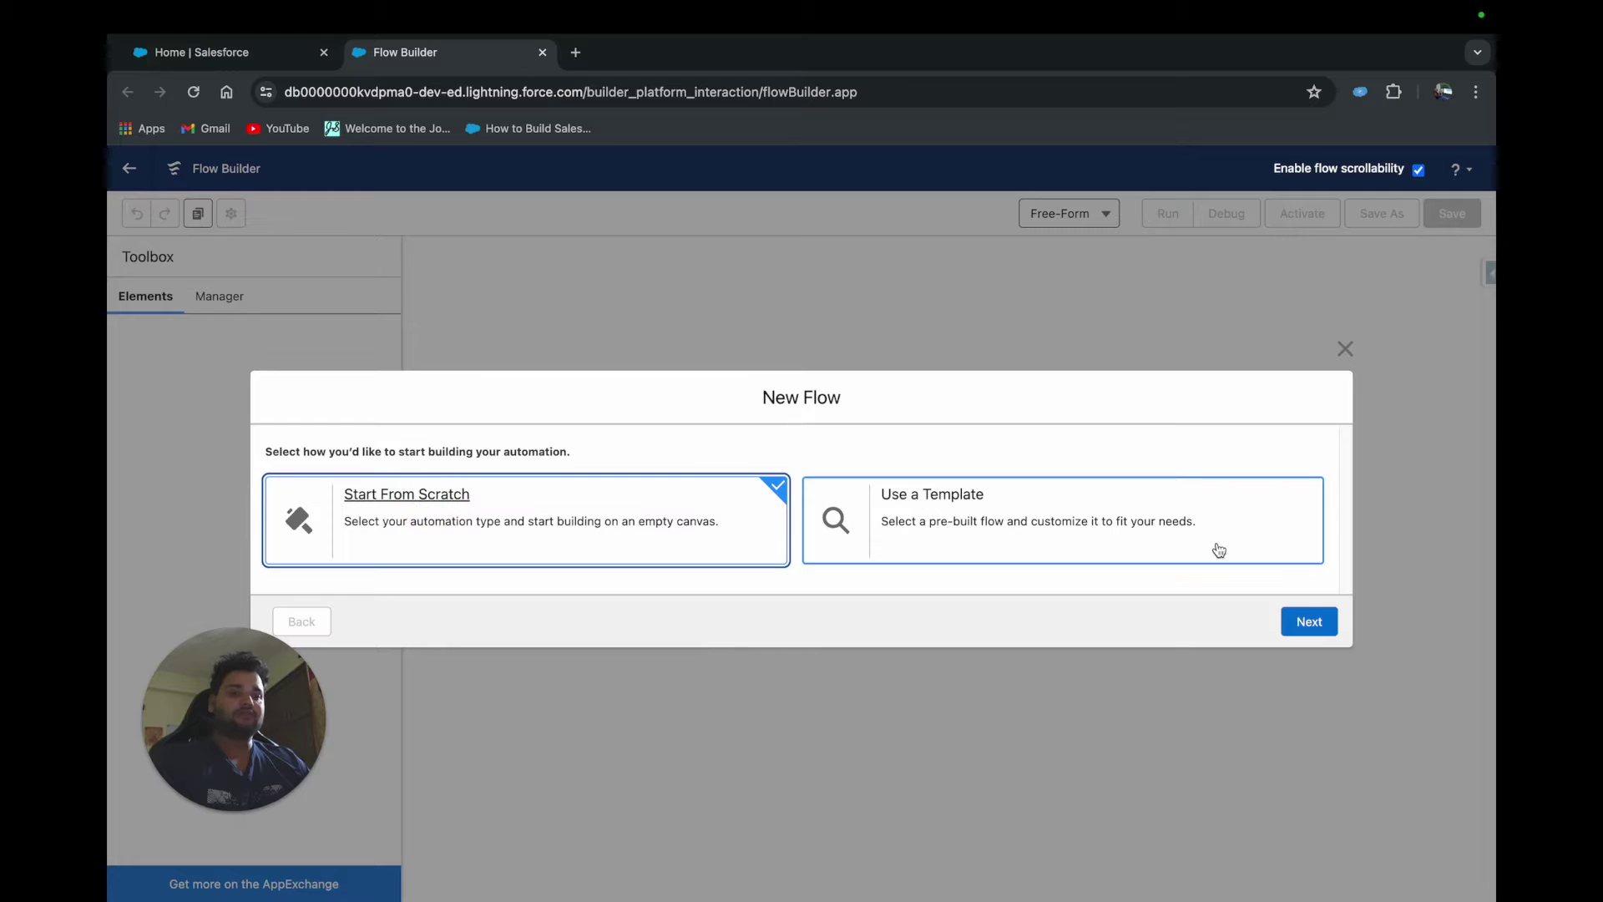
Create a new Screen Flow from scratch
left_click(1306, 622)
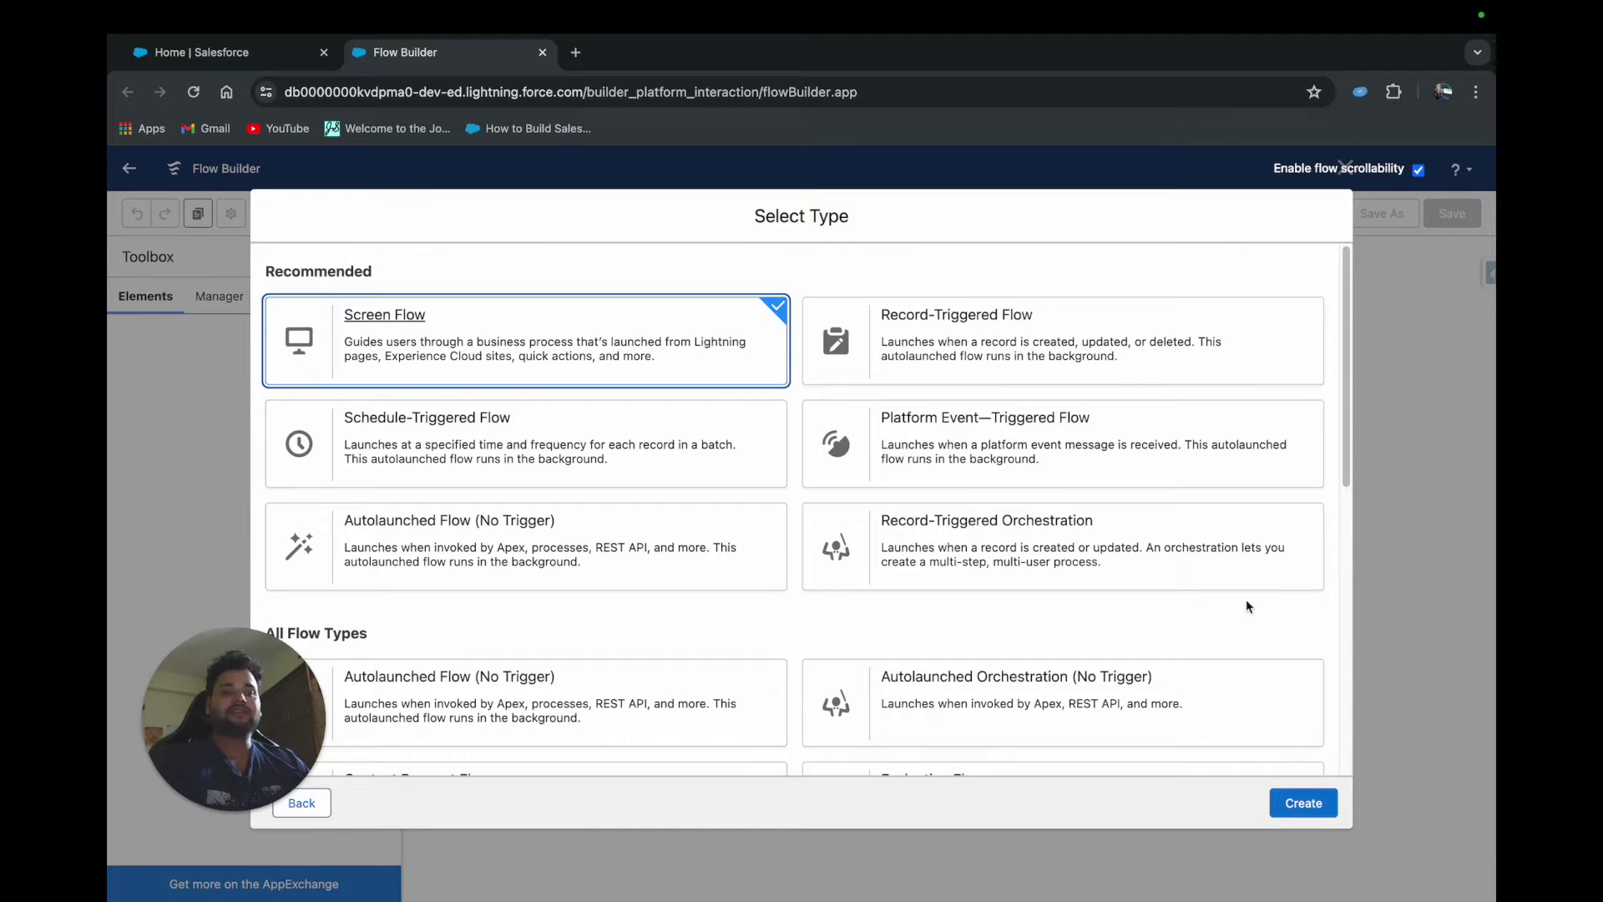
left_click(1304, 802)
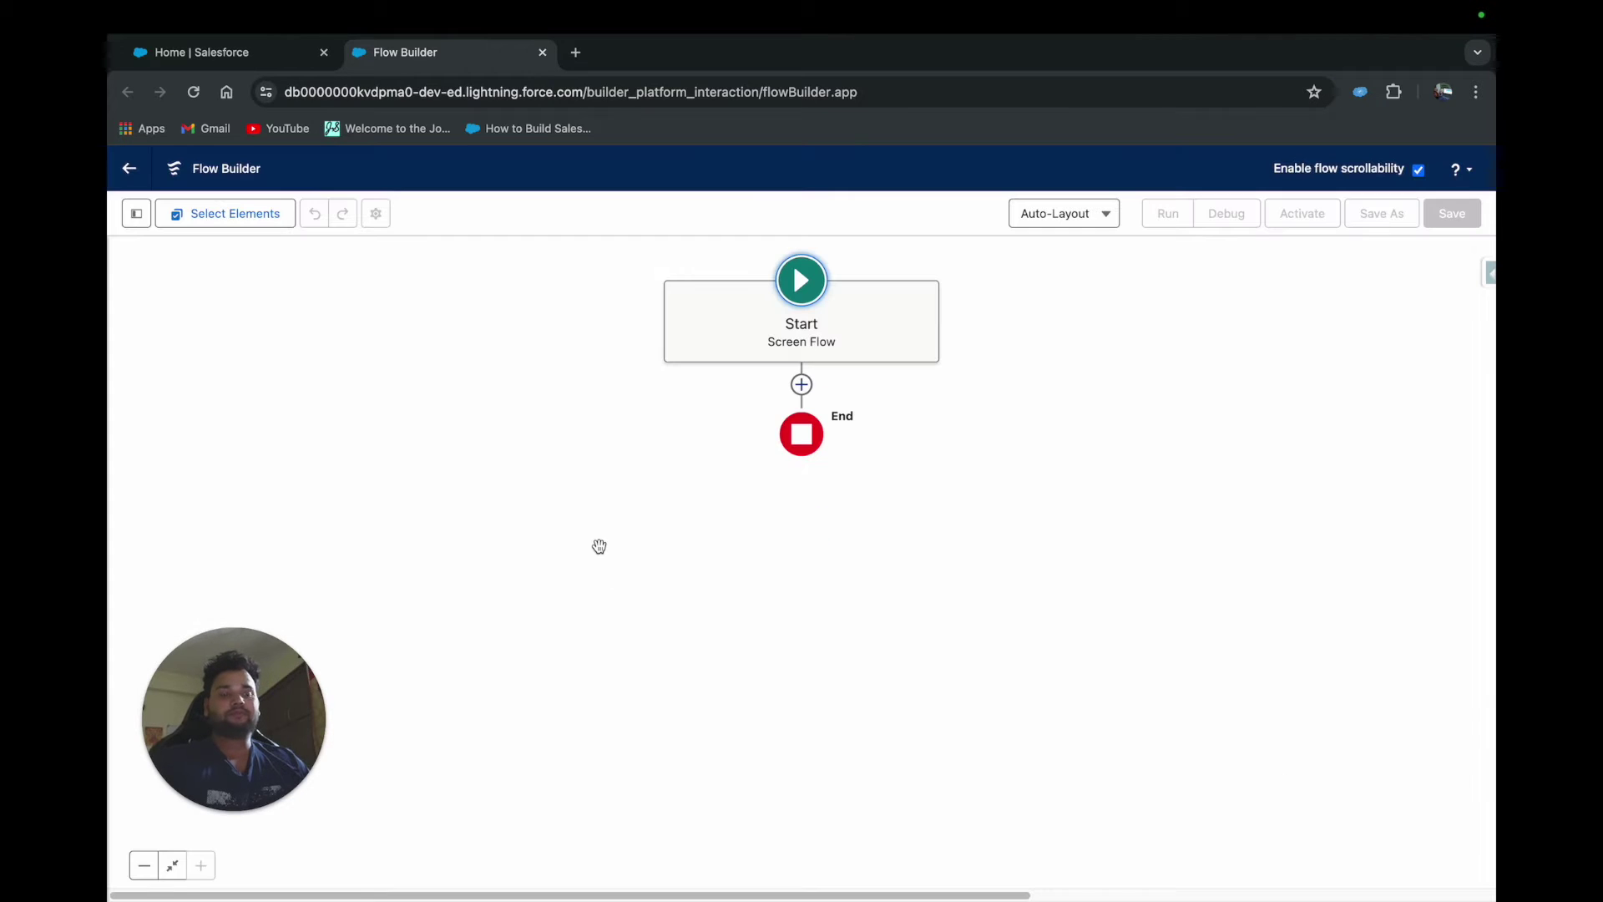
Insert a Create Records element between Start and End
left_click(801, 385)
type("create")
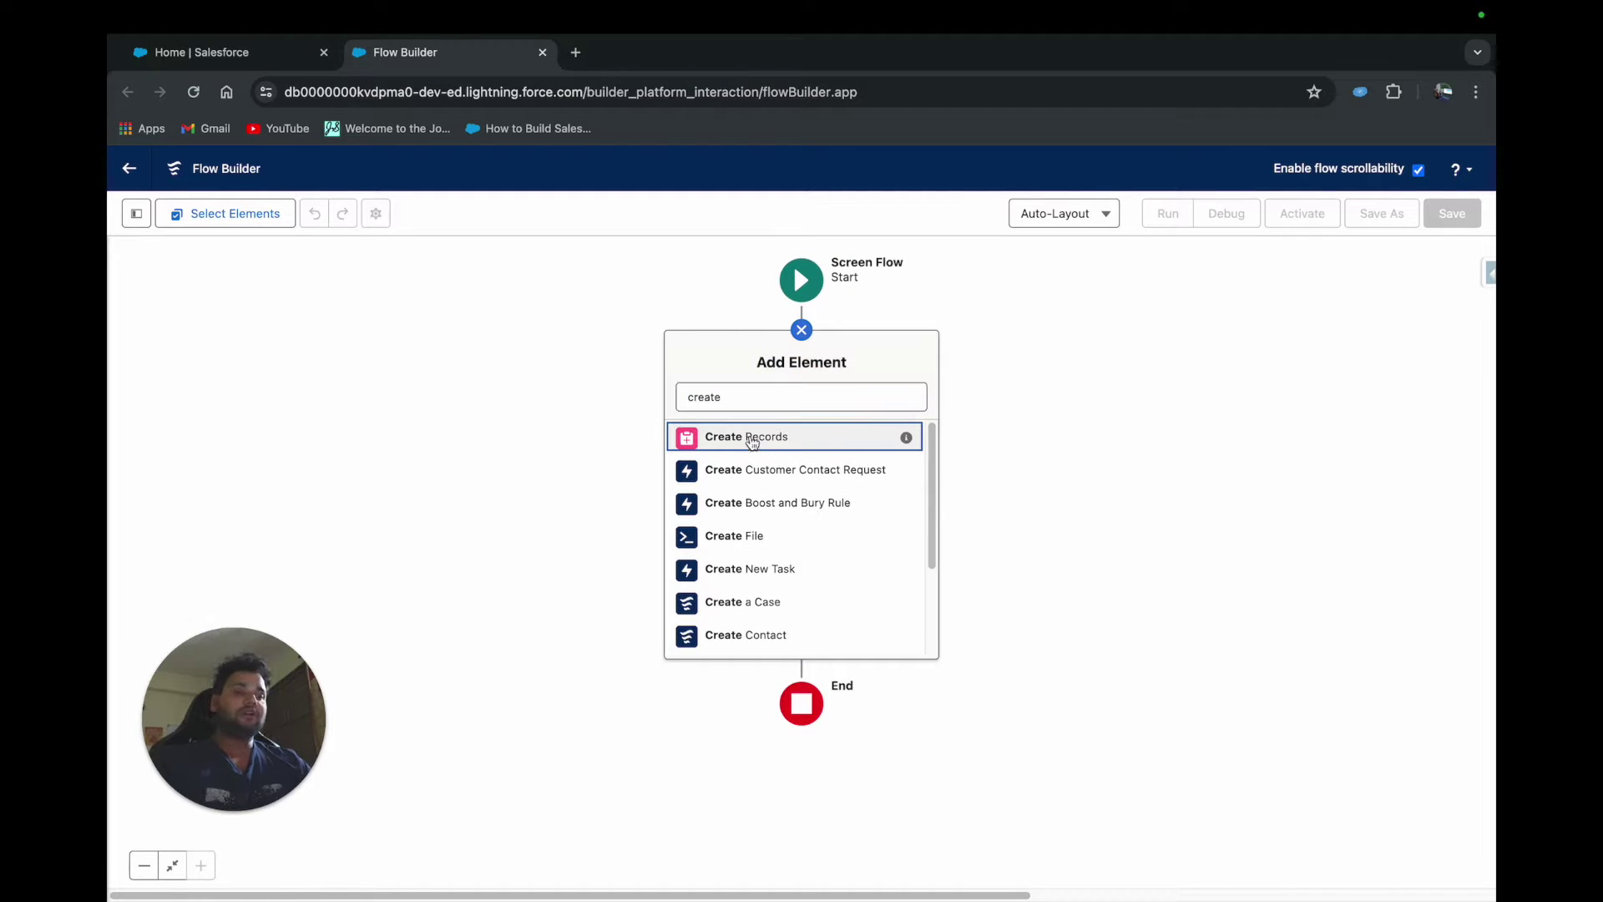
left_click(751, 438)
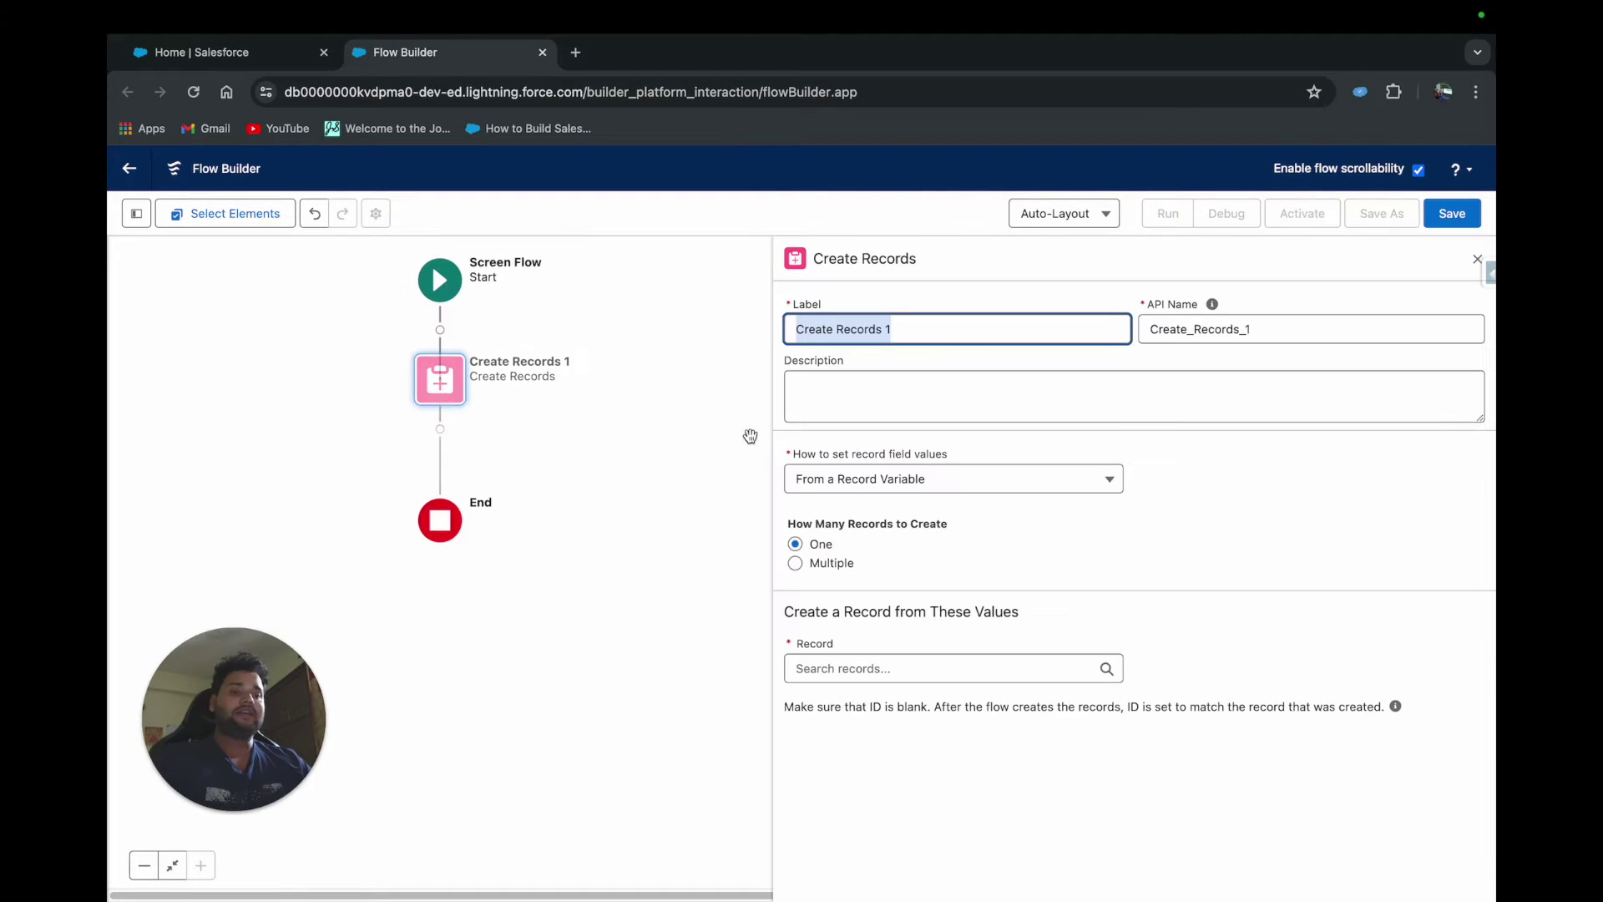
Clear the Create Records Label field, leaving it blank and flagged required
left_click_drag(922, 328, 797, 329)
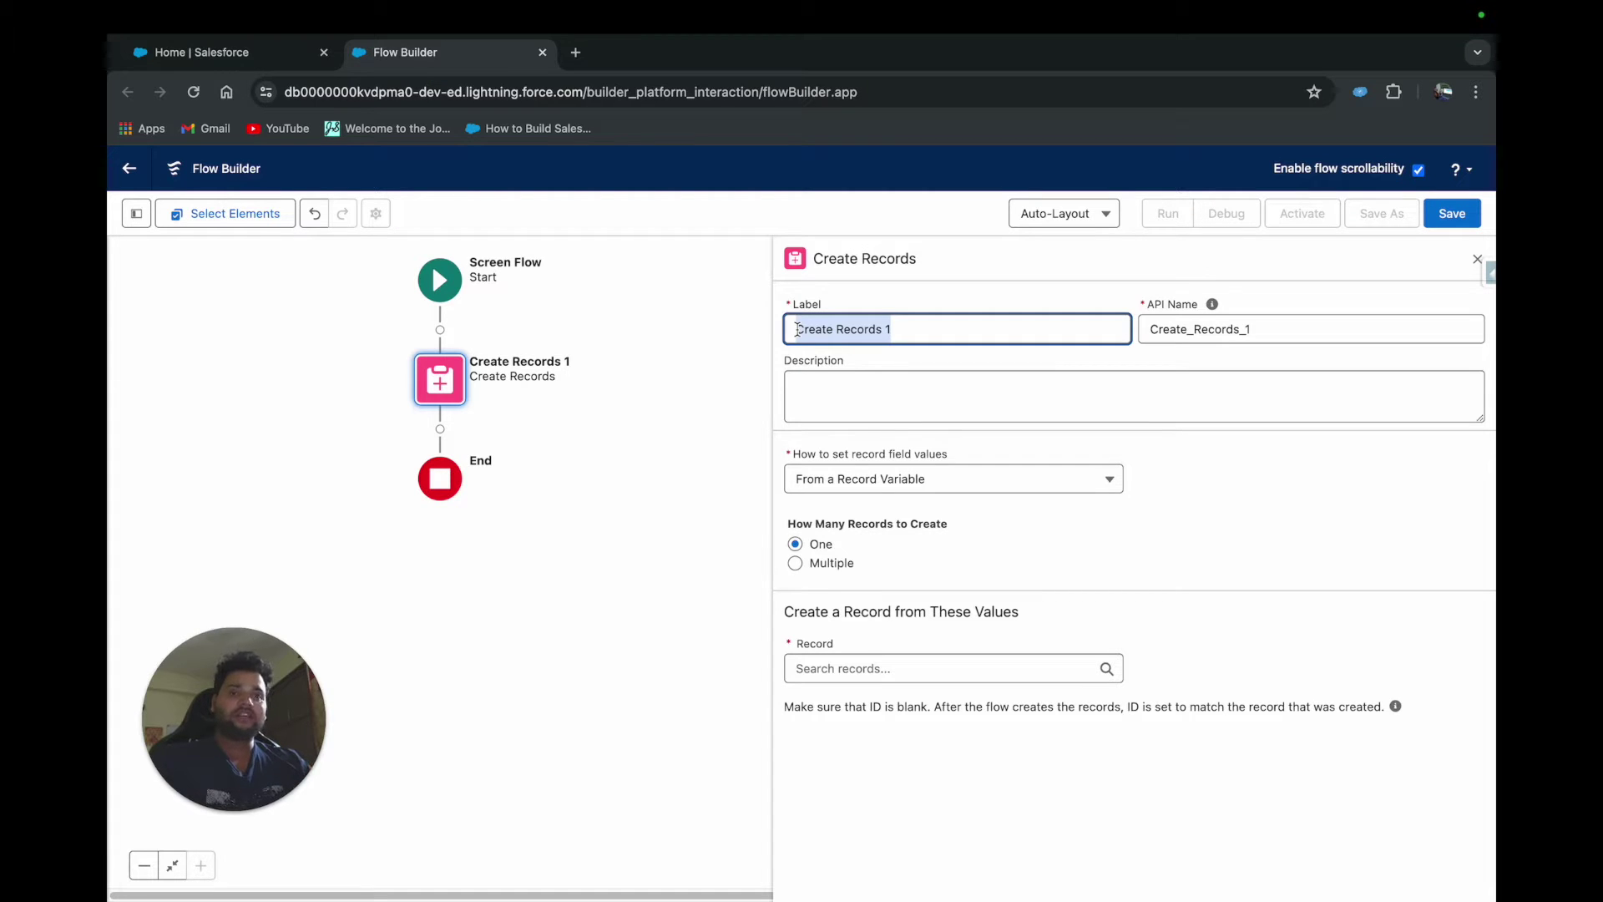
type("sndslfkdsljs")
key("super+a")
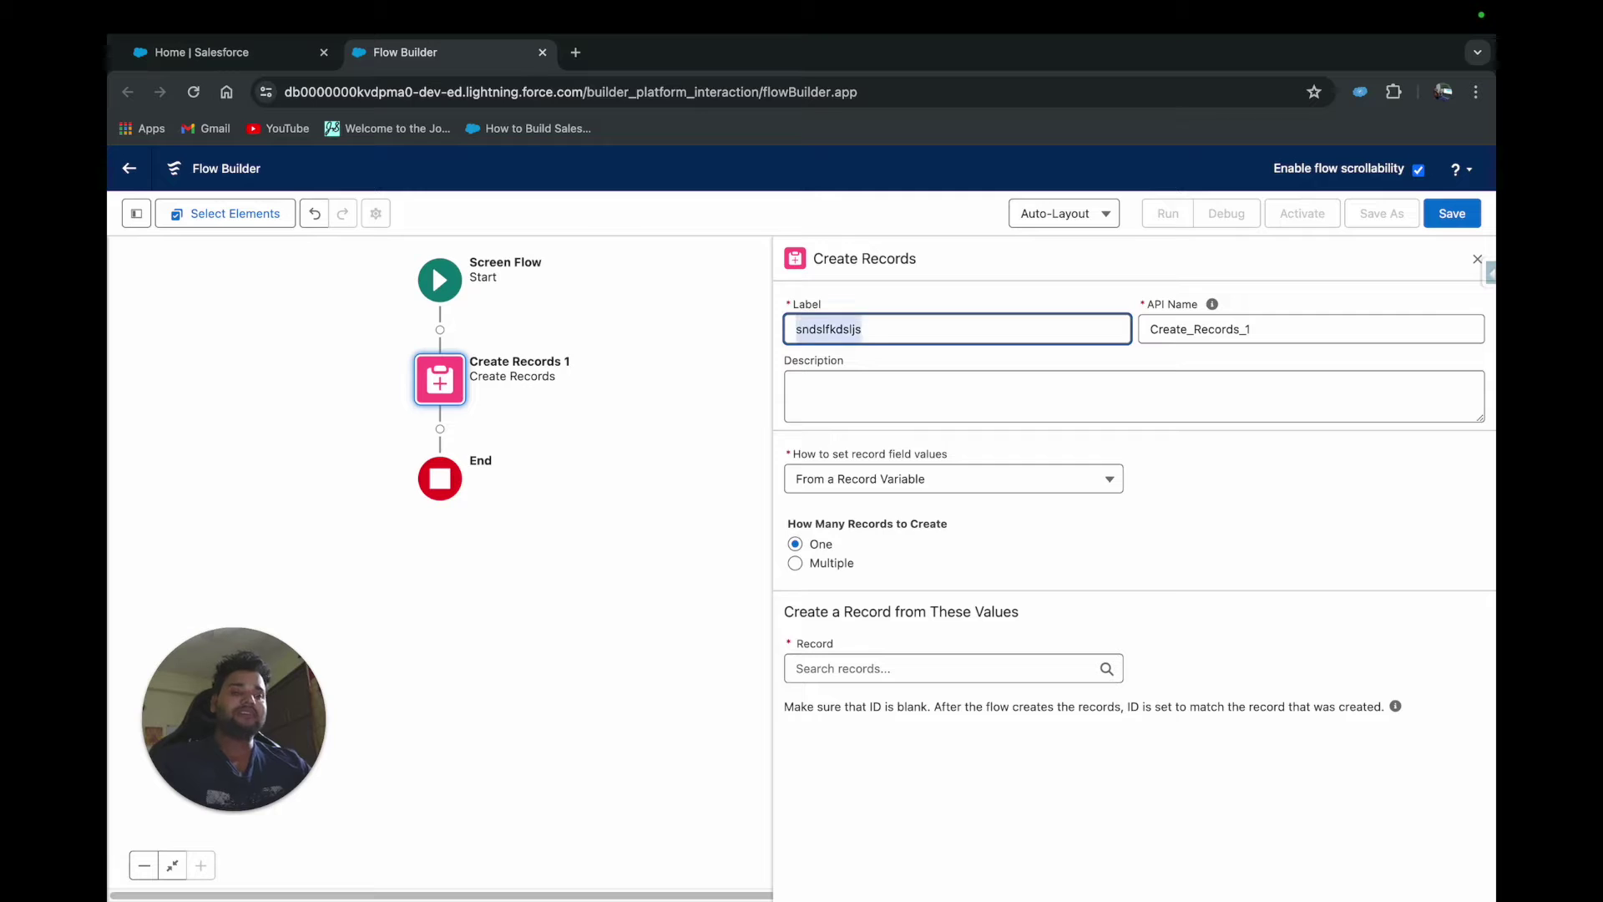
key("BackSpace")
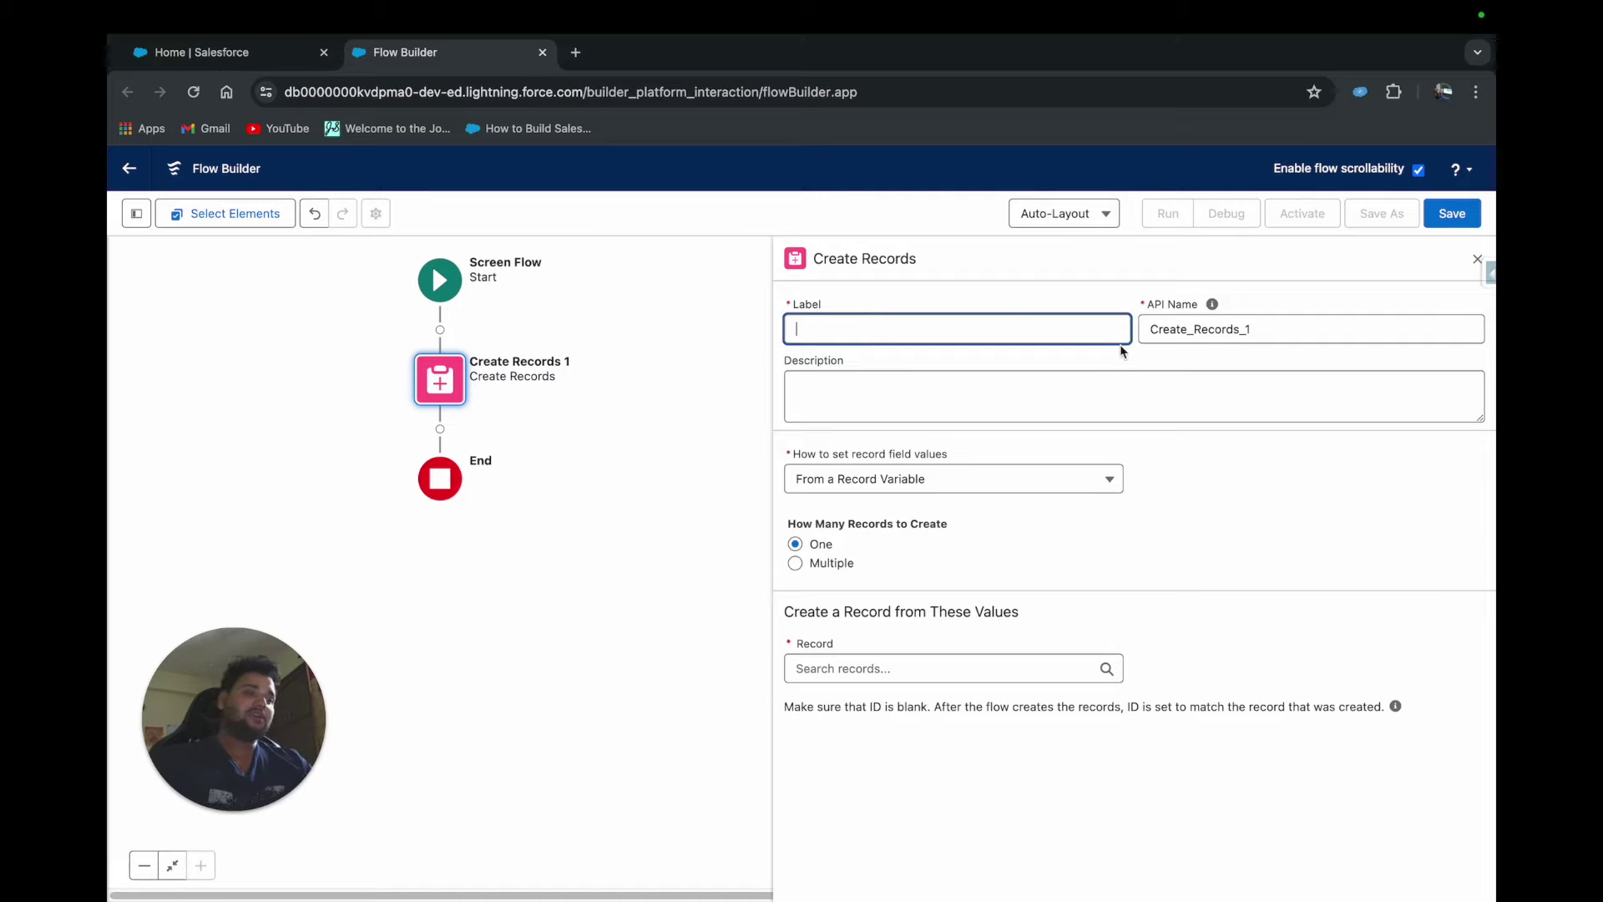
left_click(1239, 497)
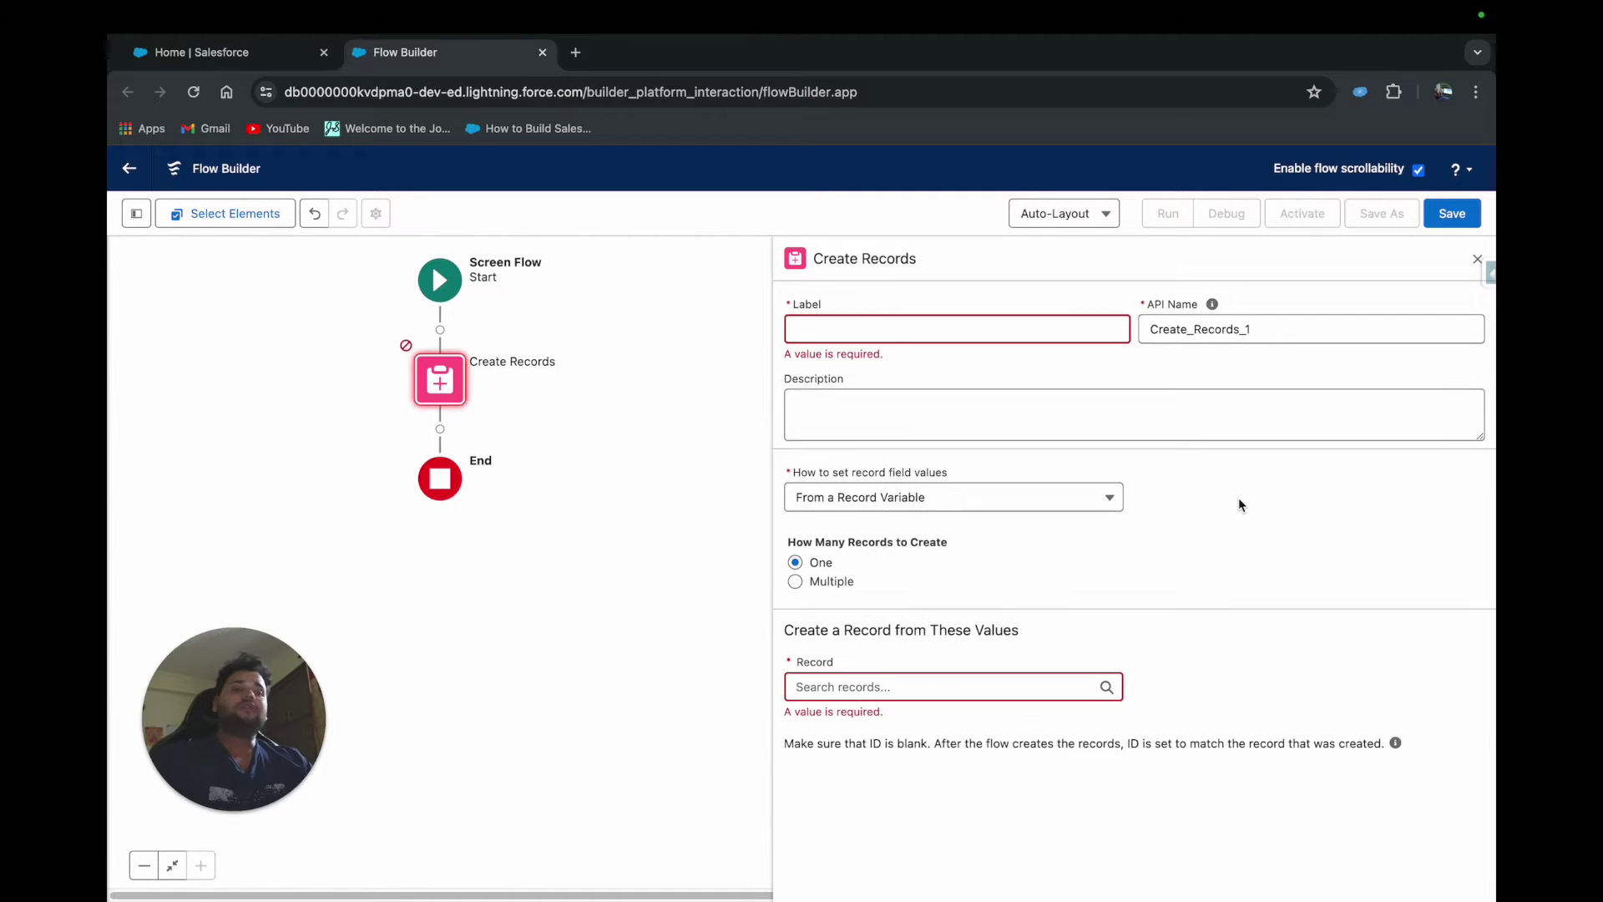
left_click(869, 506)
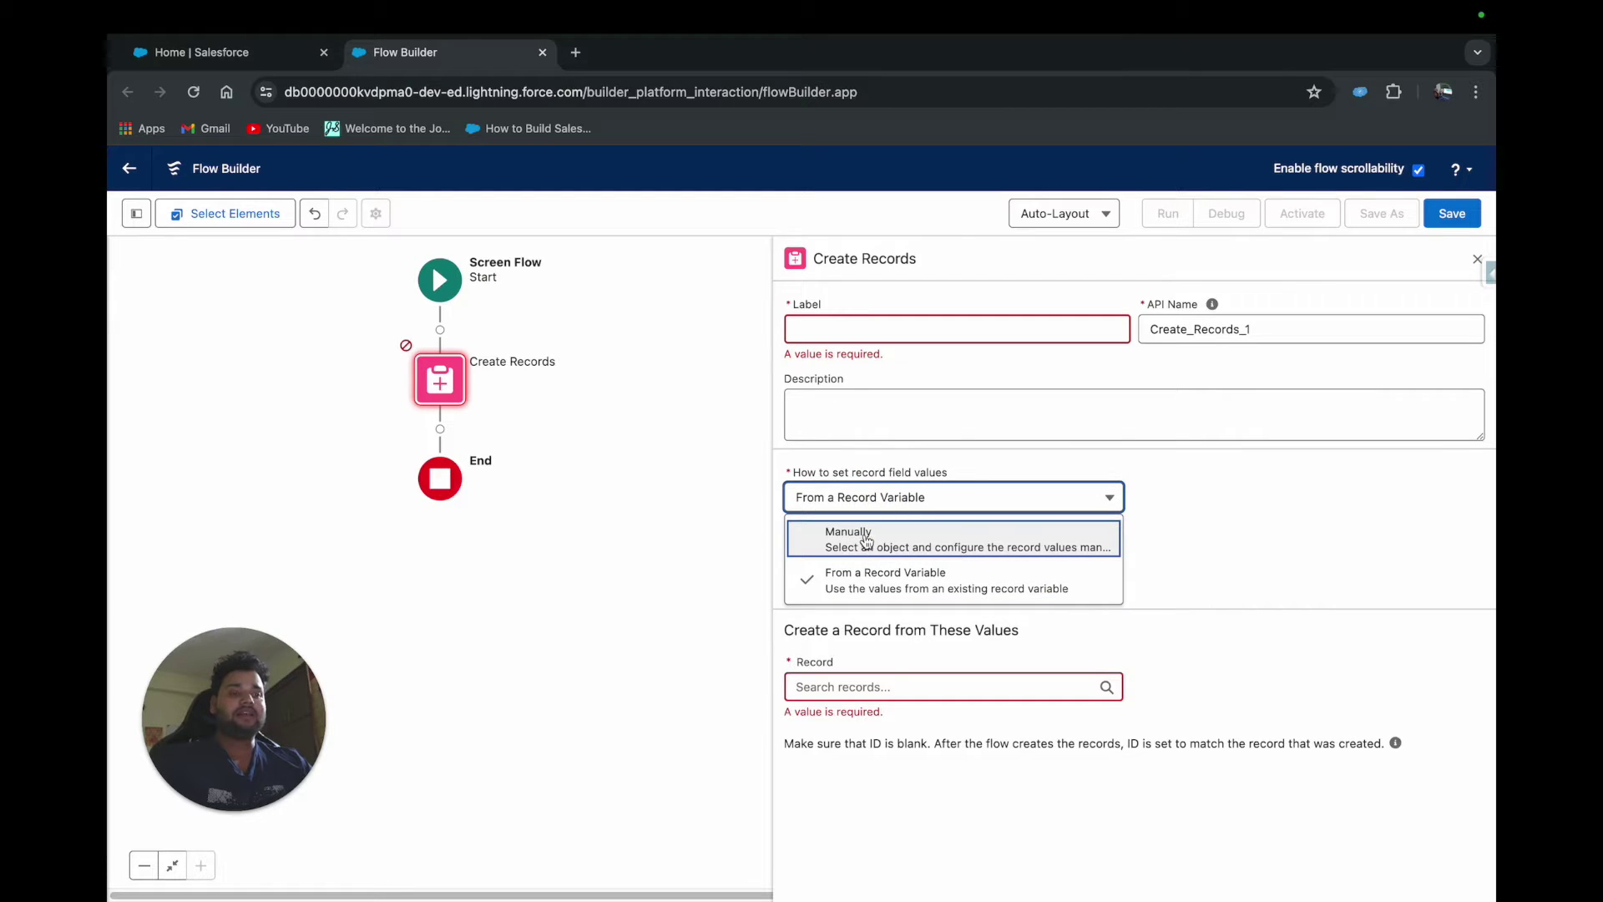
Set record field values manually with Account as the object to create
left_click(864, 538)
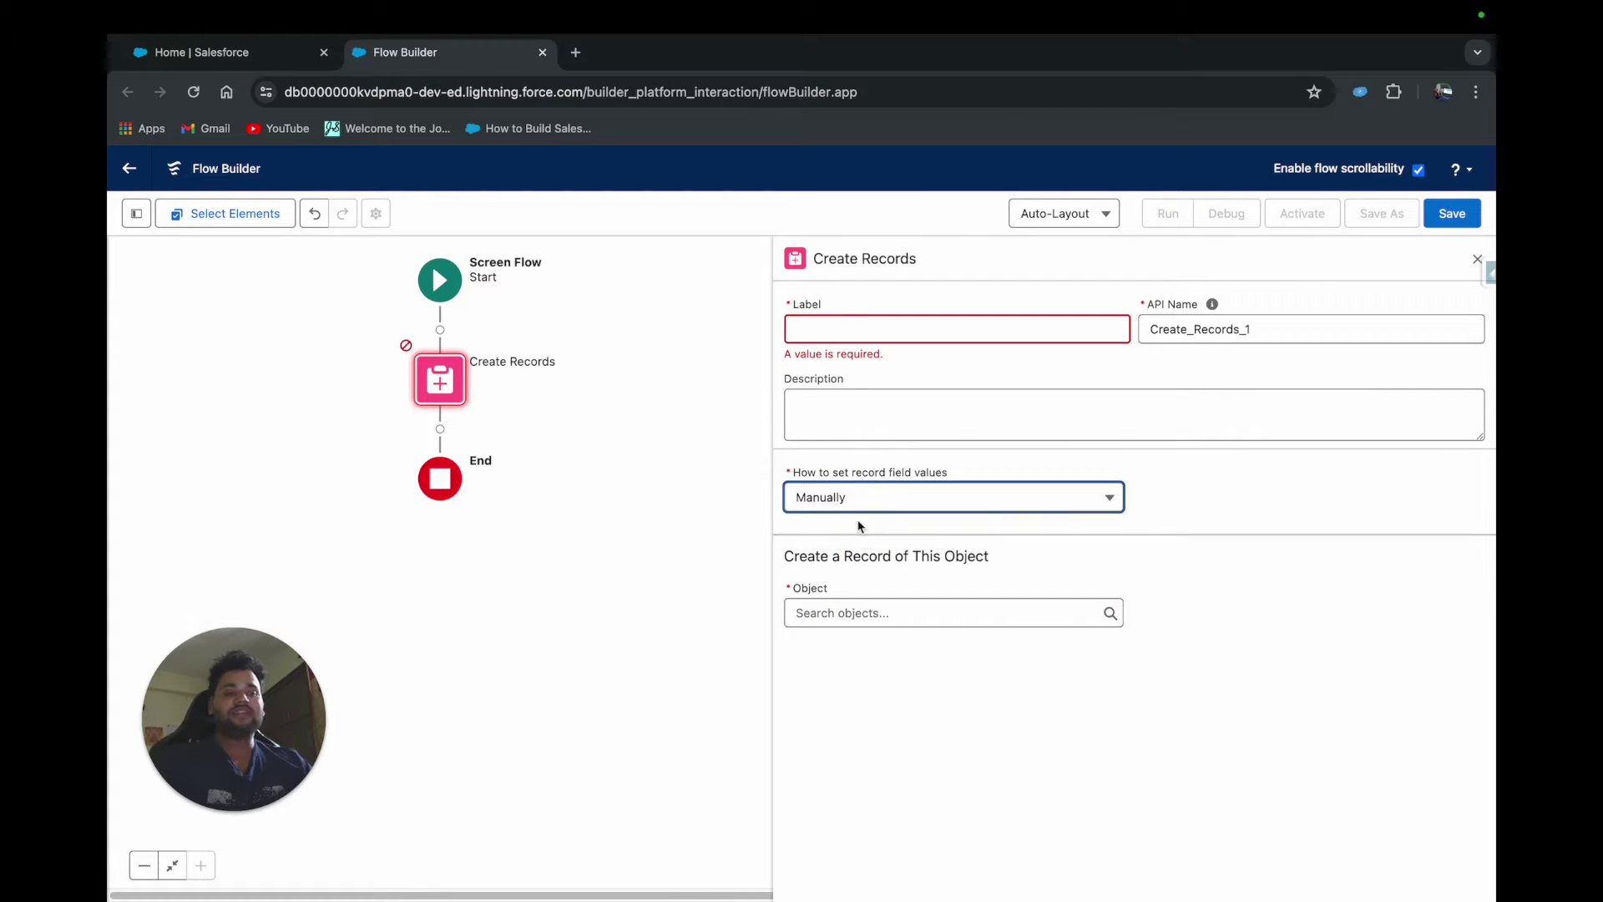
left_click(828, 613)
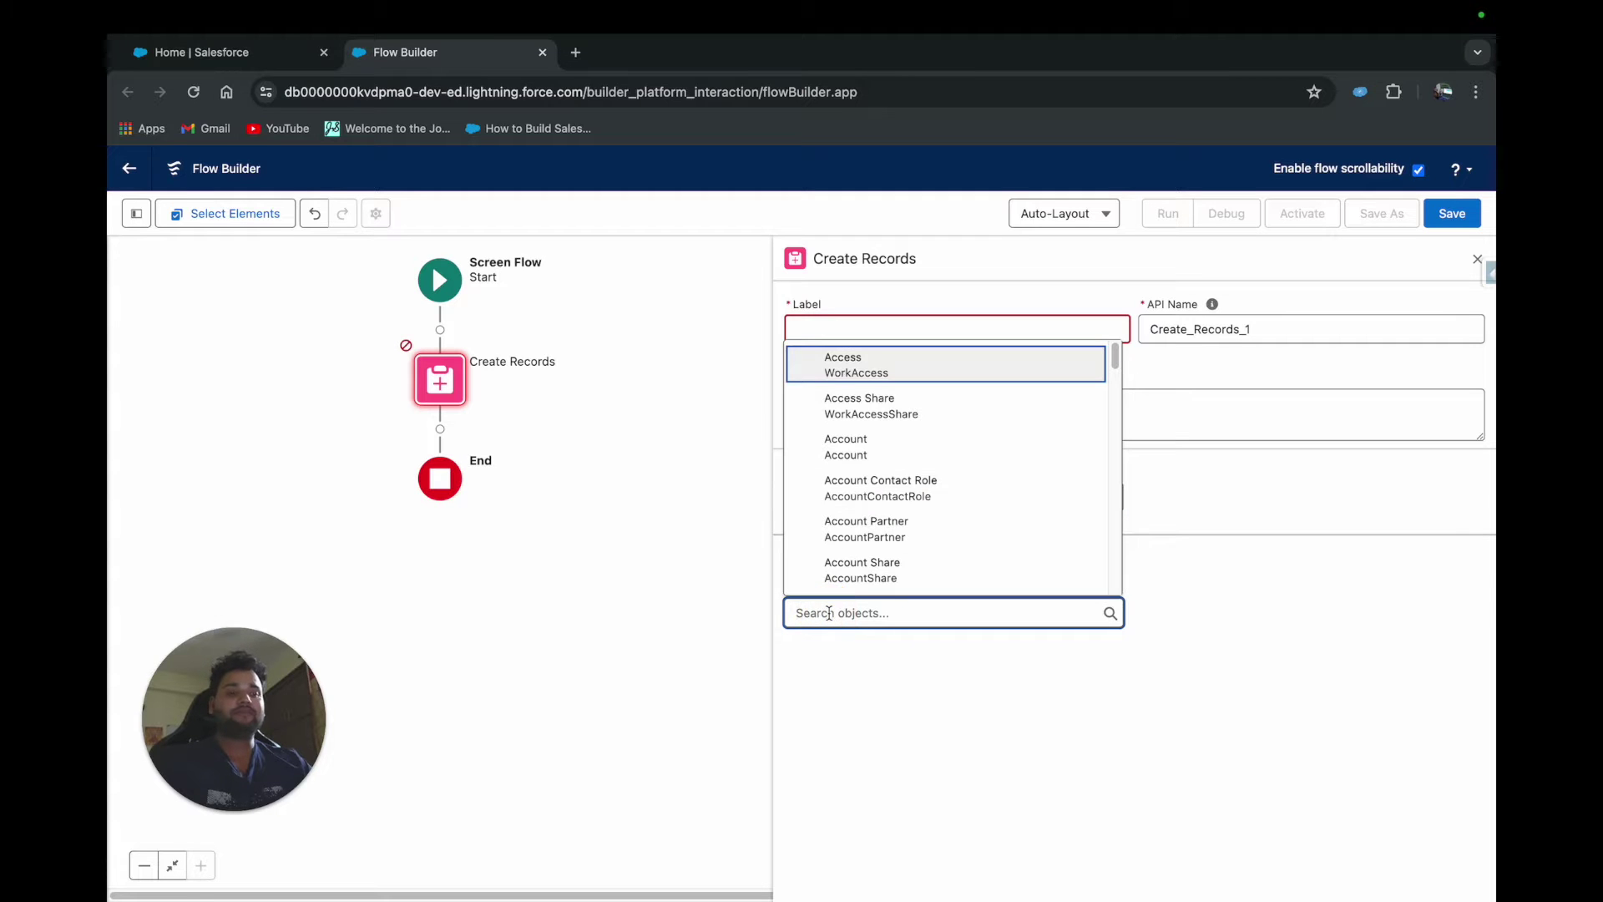
left_click(843, 448)
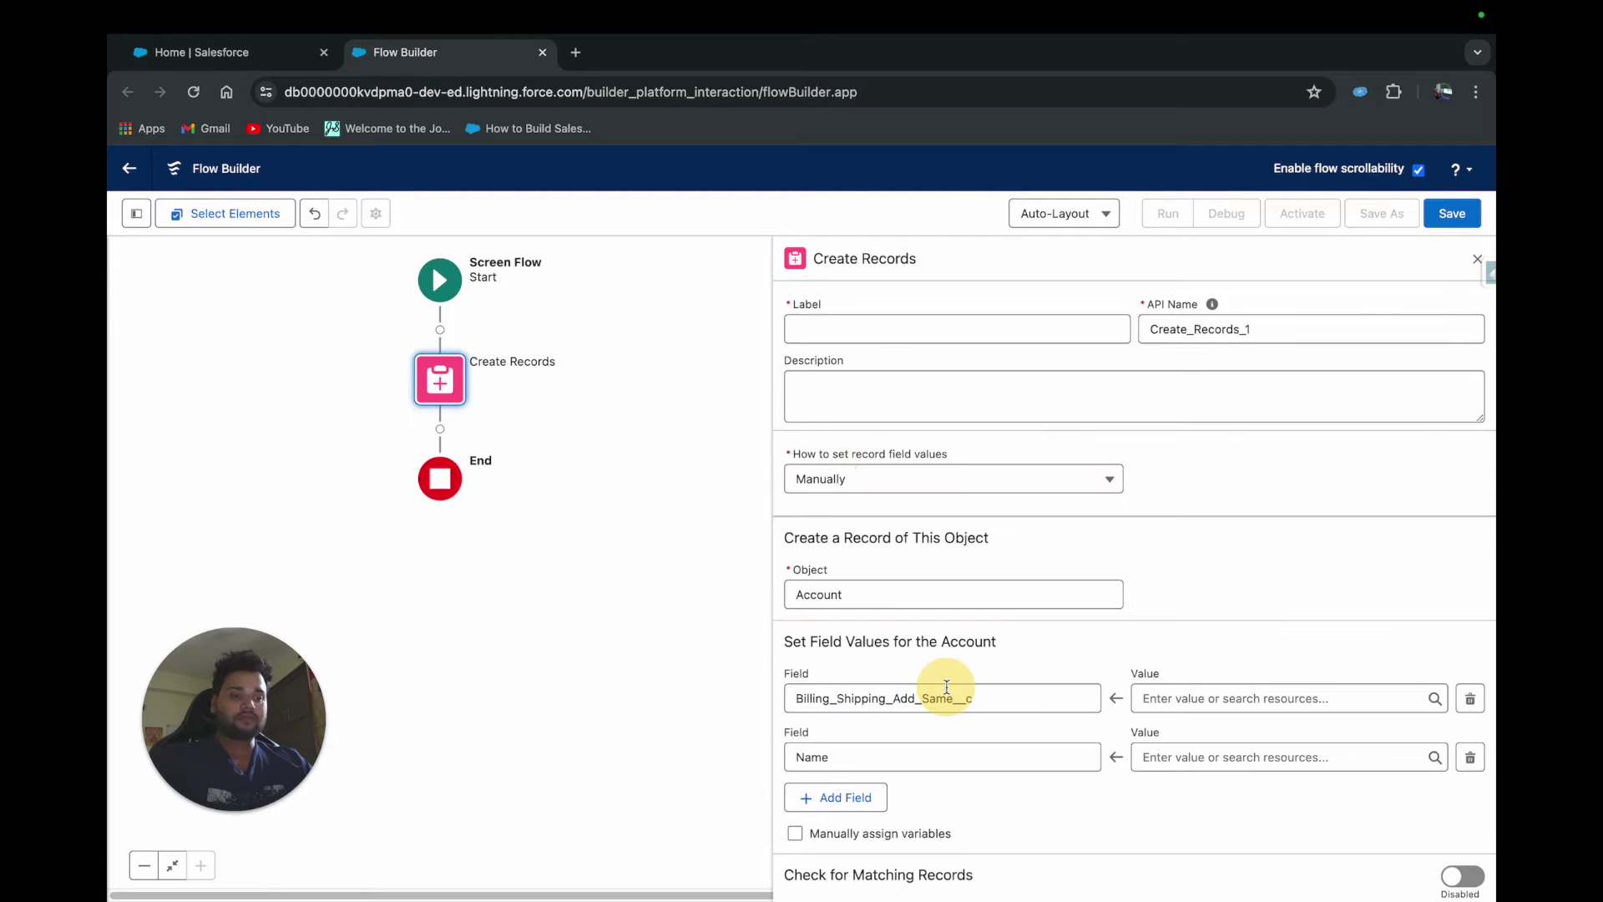
left_click_drag(1010, 706, 772, 704)
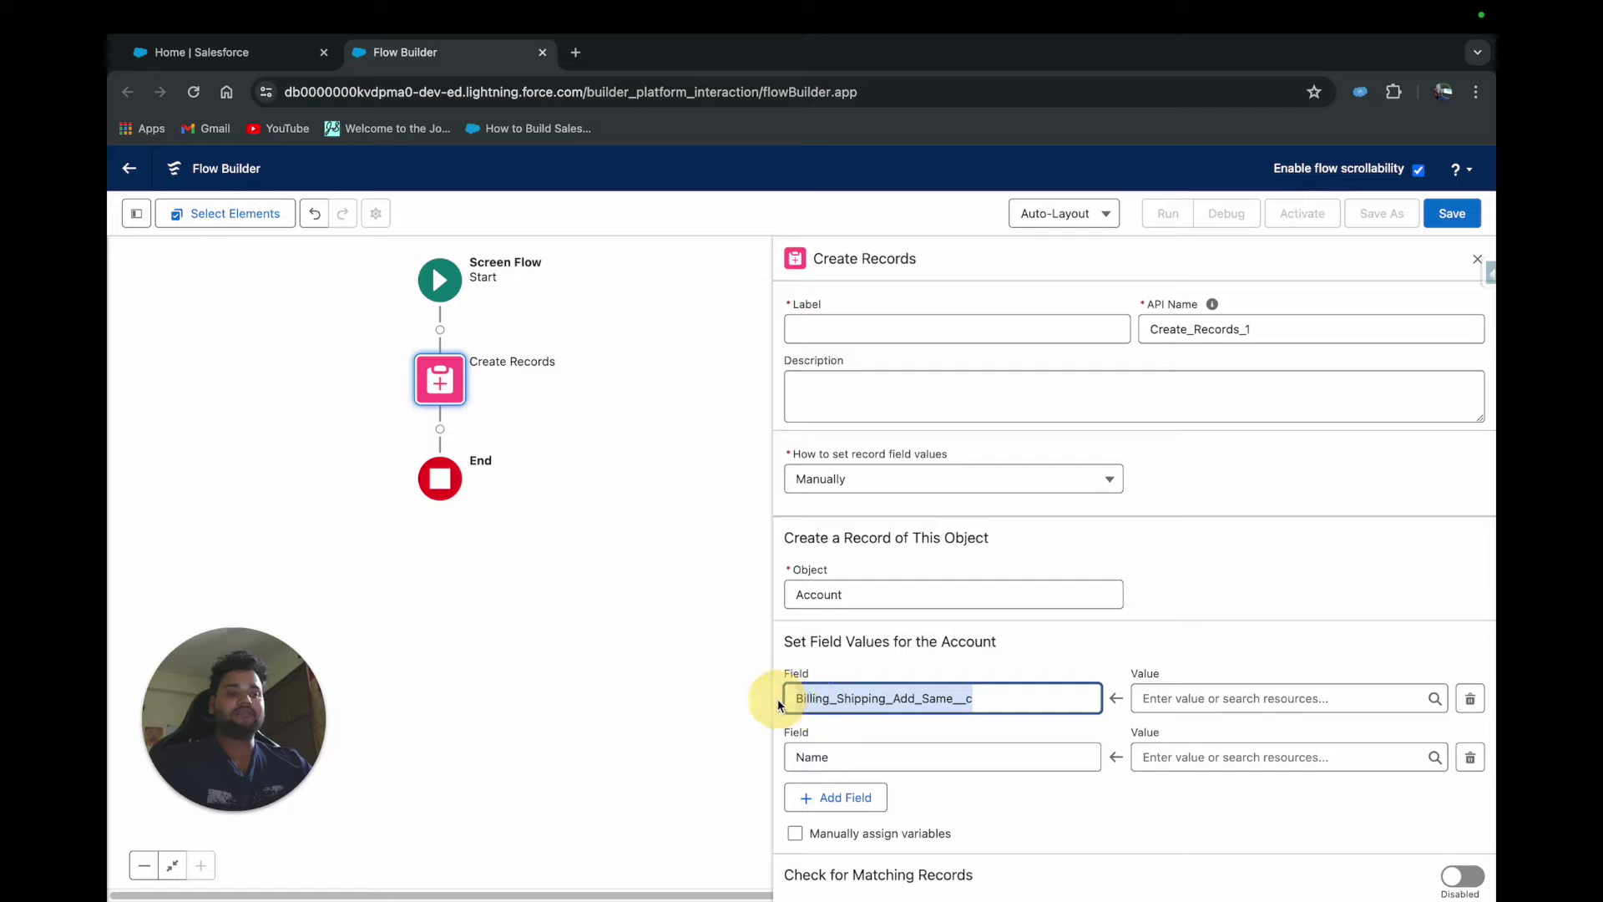
left_click(918, 660)
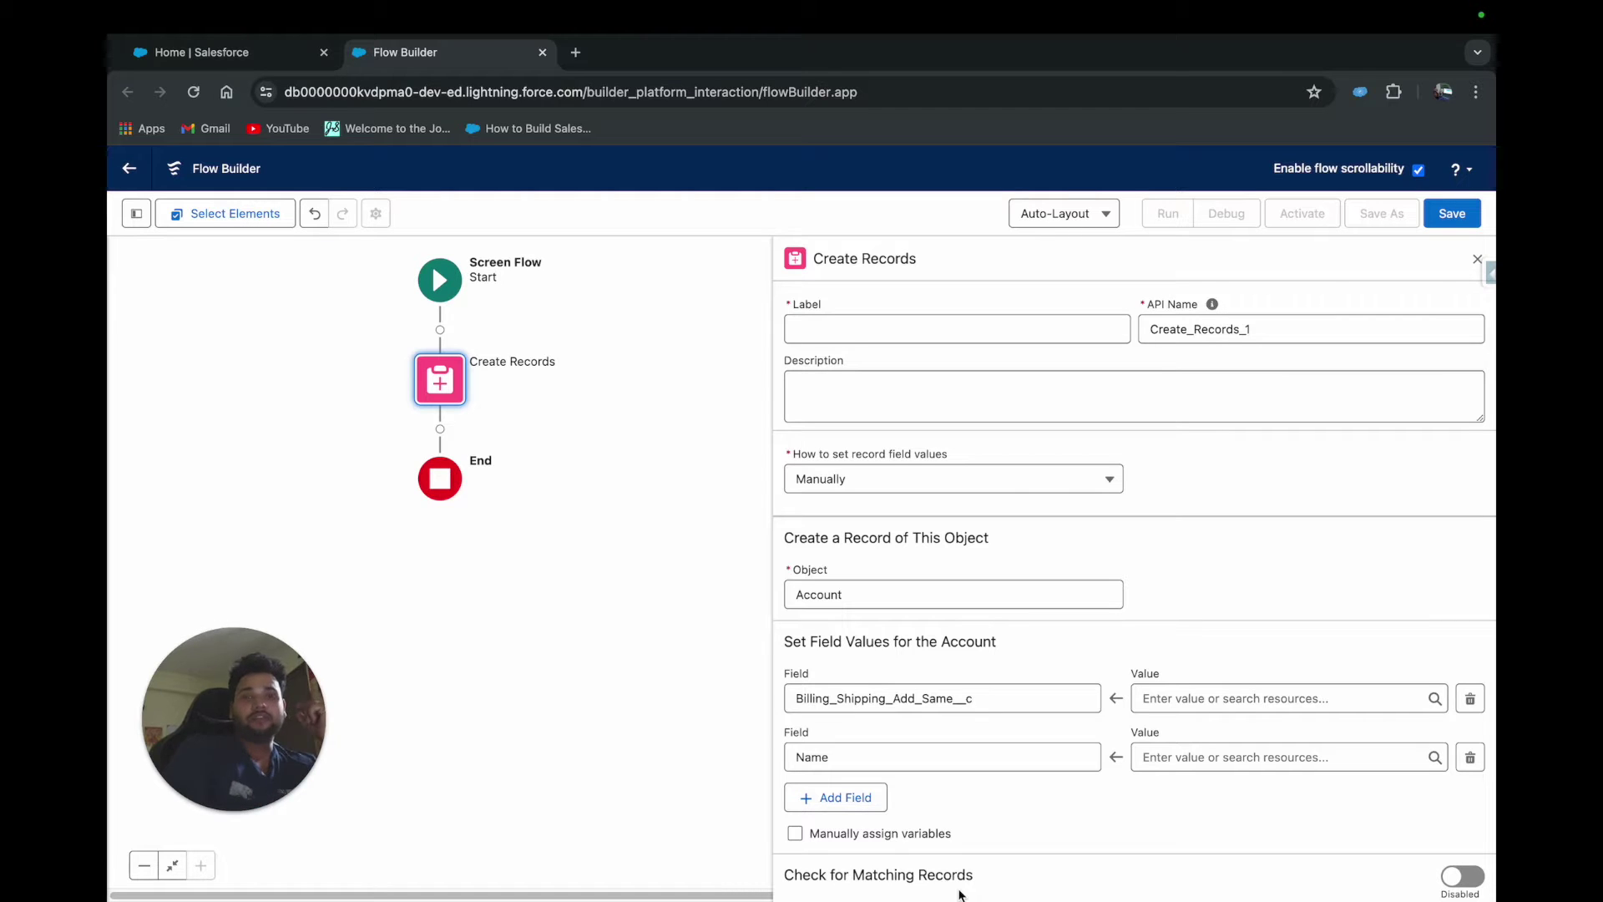
Switch record field values to come From a Record Variable
left_click(861, 489)
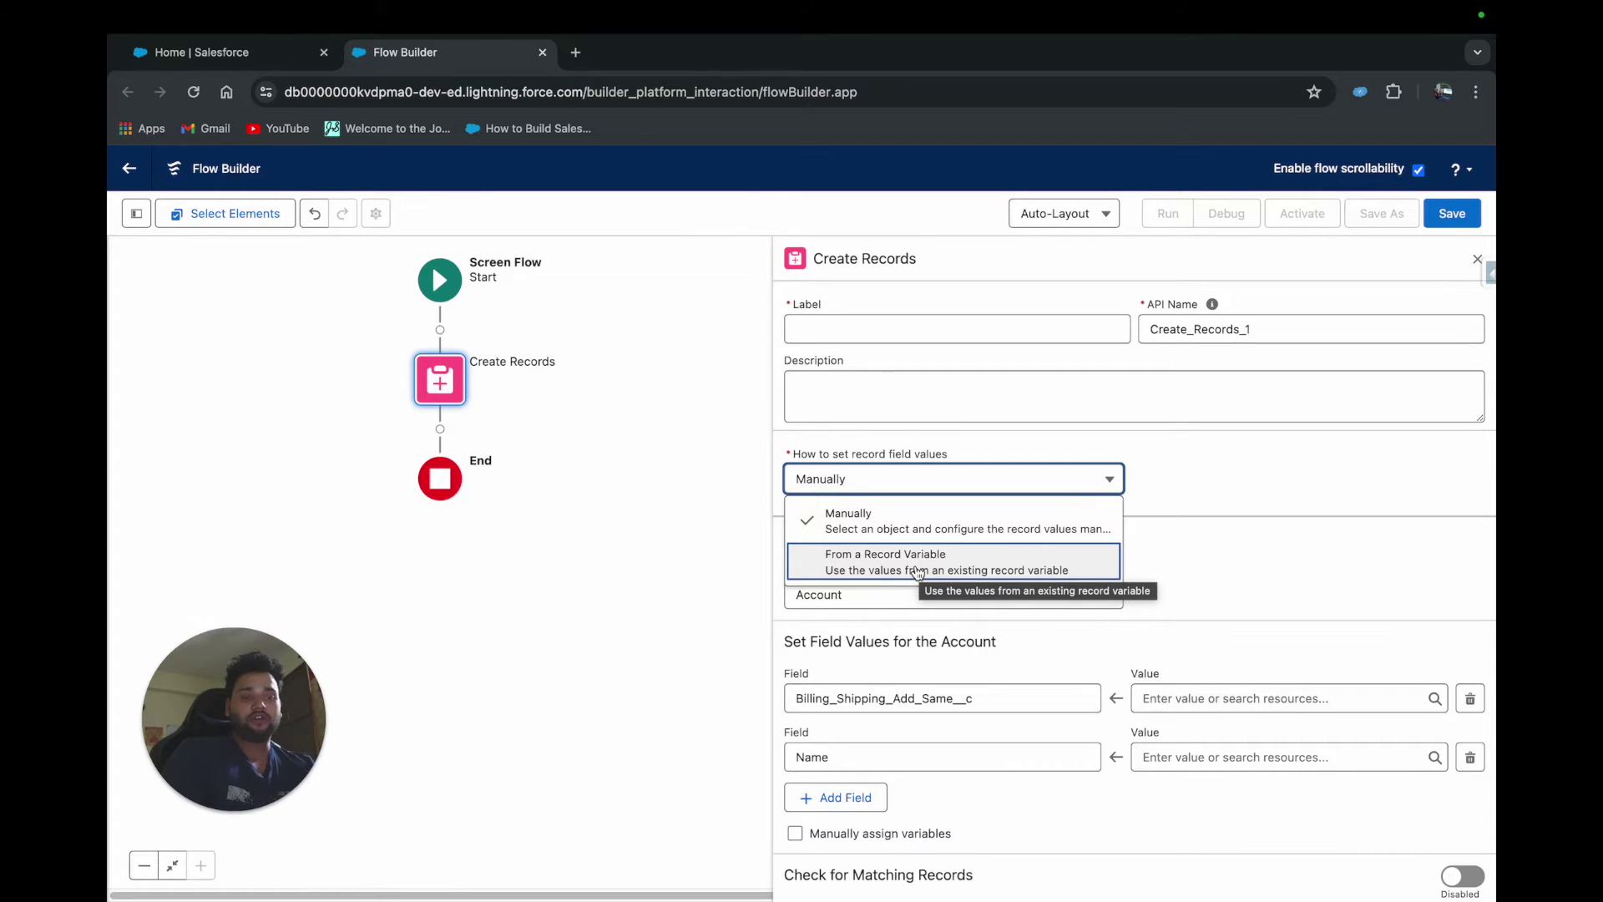
left_click(1244, 567)
left_click(1004, 483)
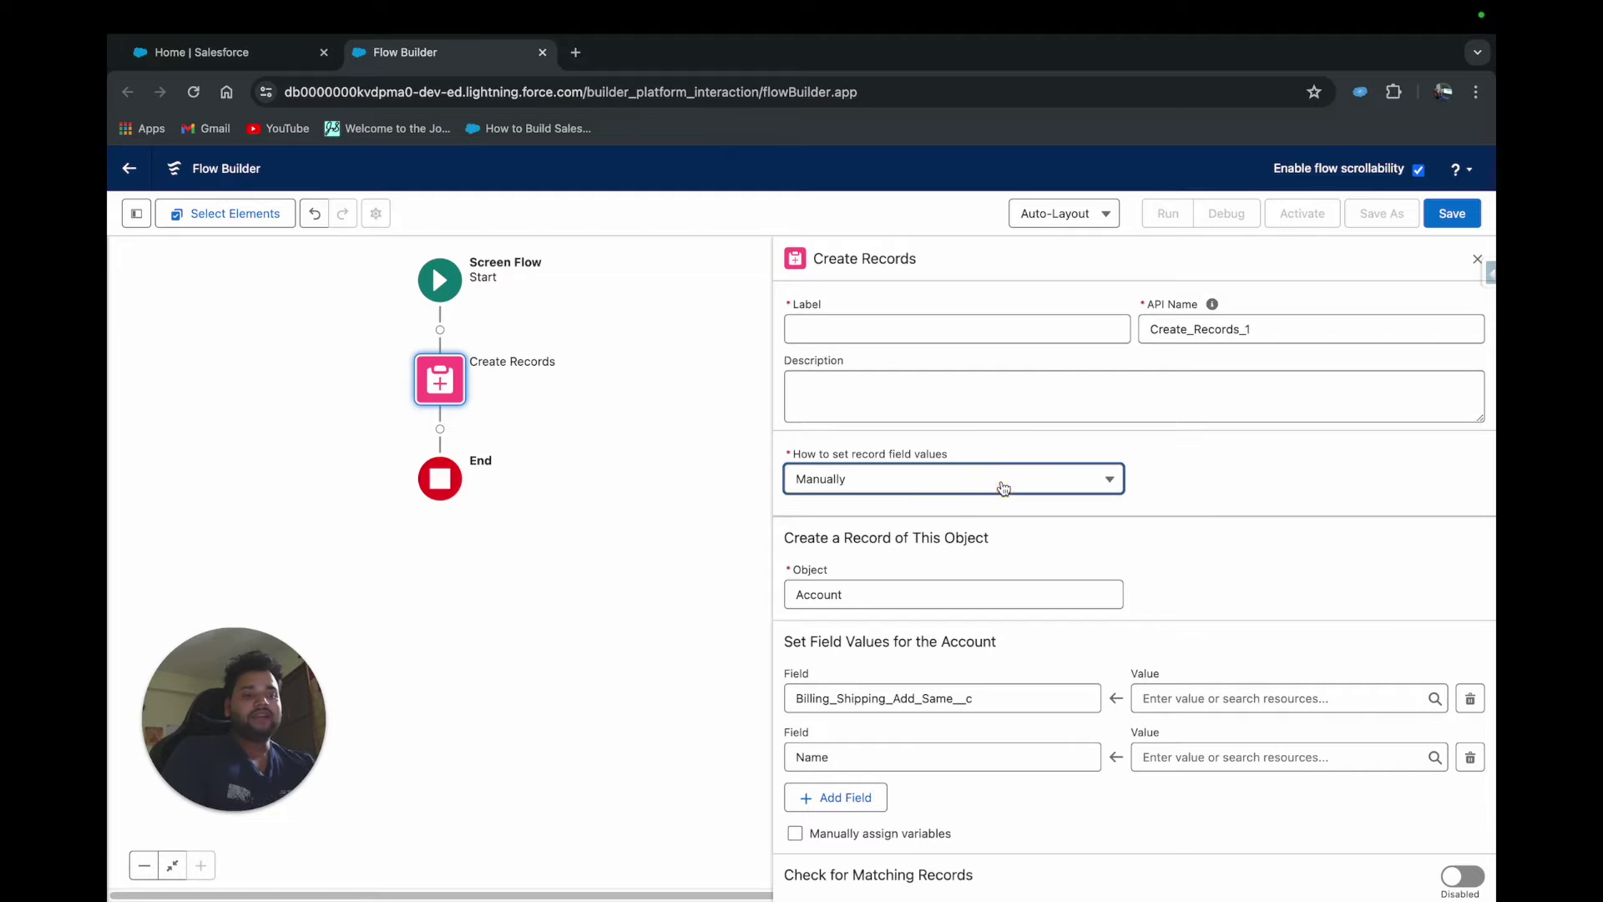
left_click(879, 558)
Create a new Variable resource for the Record field, named Contact
left_click(843, 668)
left_click(855, 634)
left_click(626, 448)
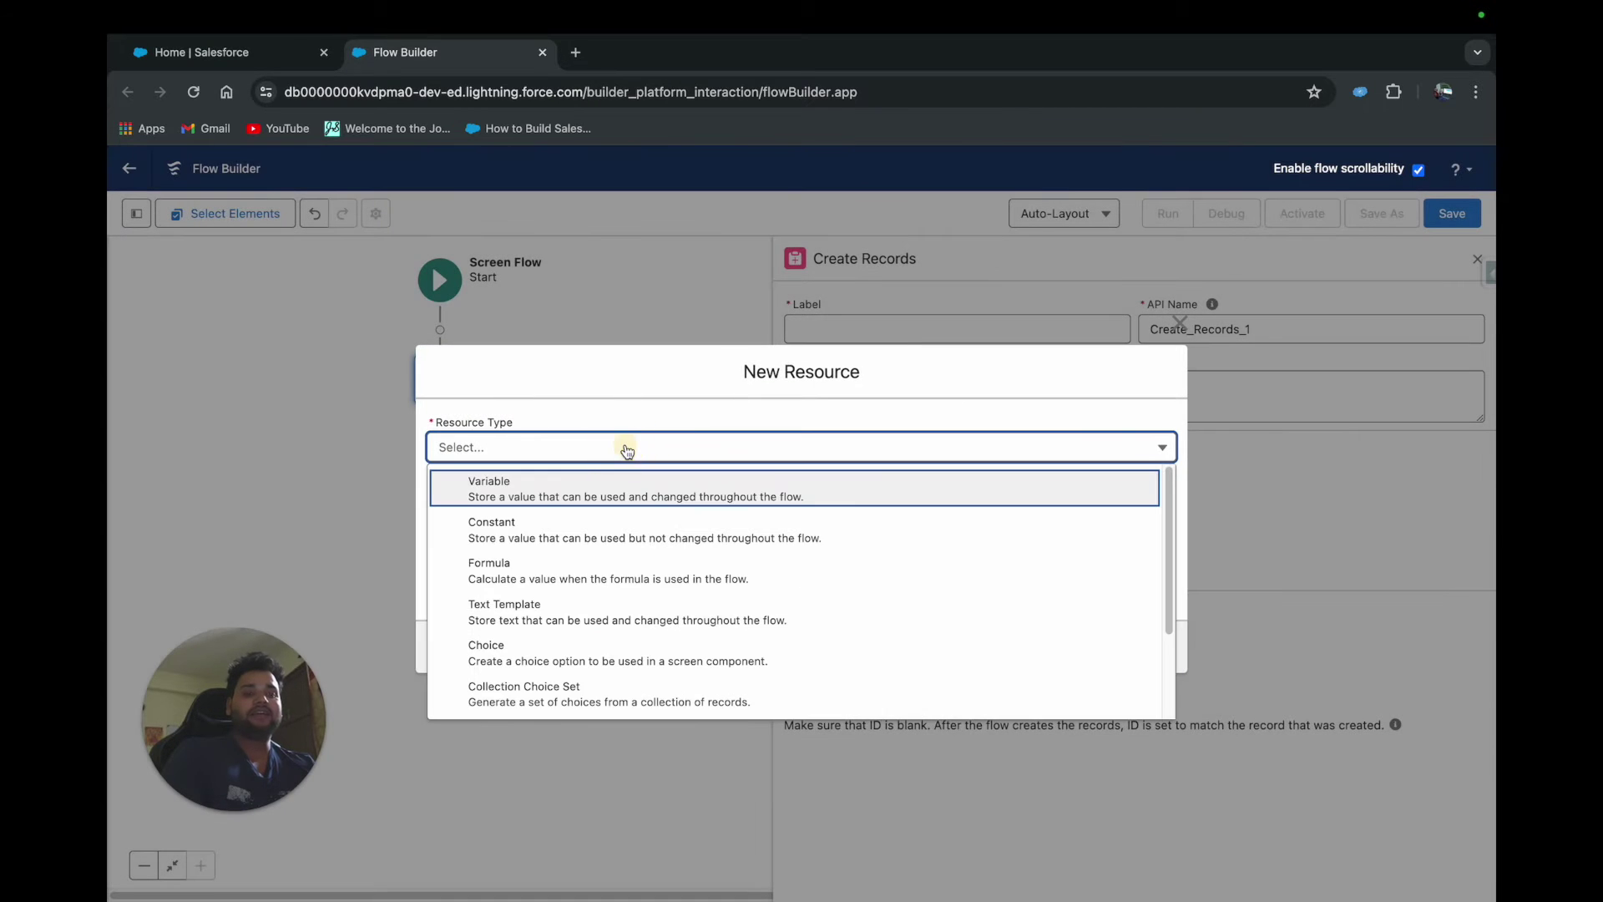
left_click(555, 486)
left_click(502, 491)
type("Contact")
Give the Contact variable the Record data type and Contact object, and save it
left_click(524, 624)
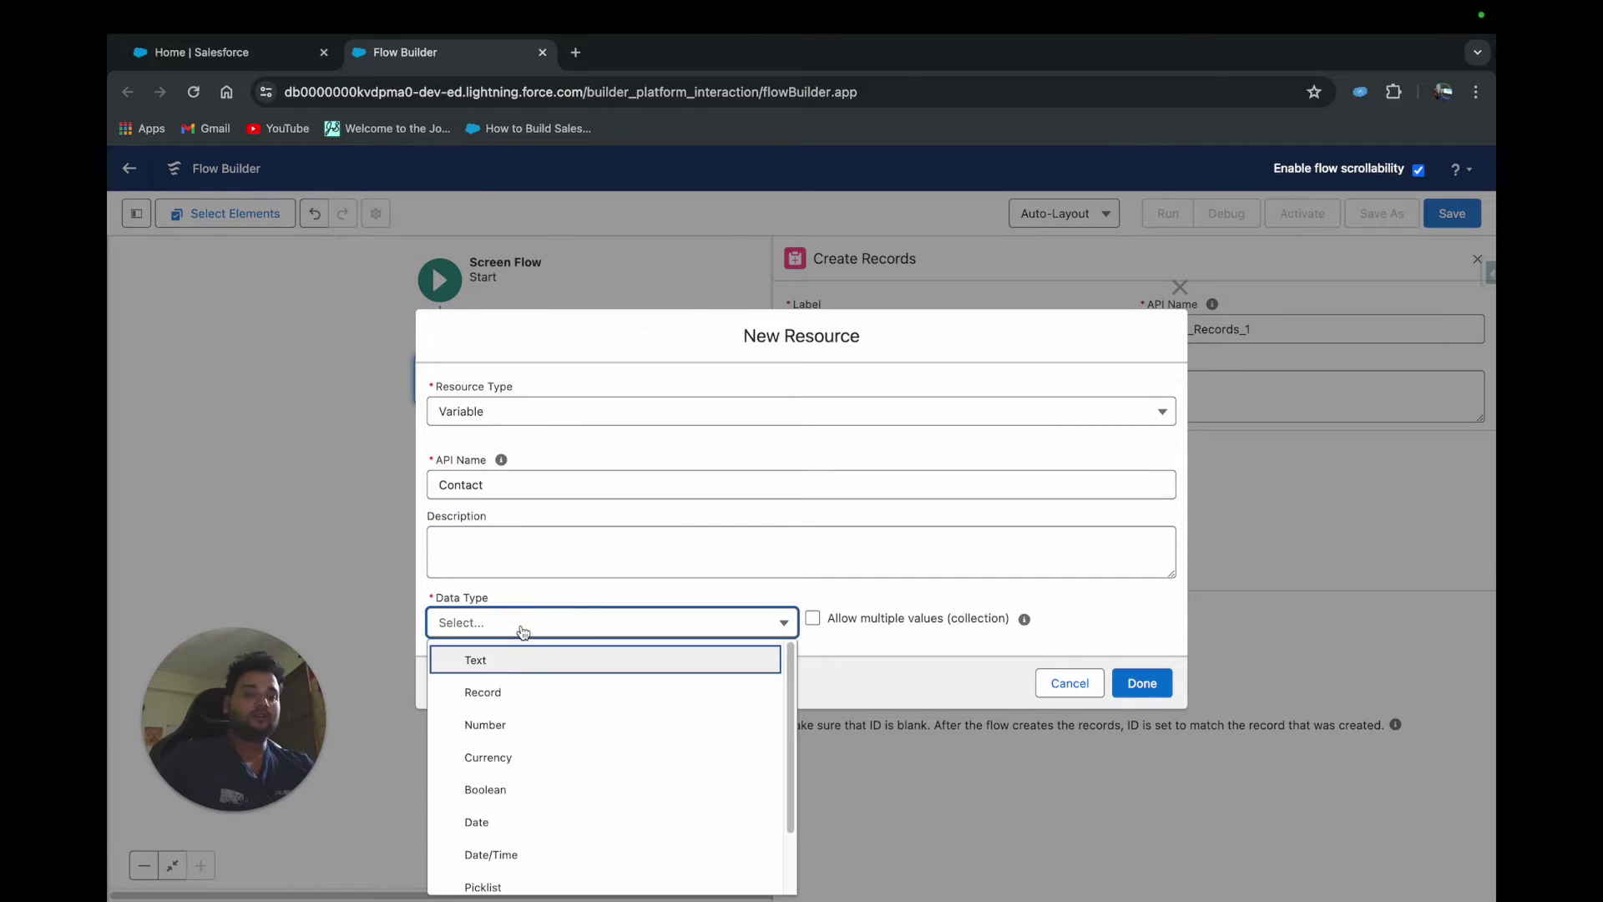
left_click(526, 691)
left_click(457, 633)
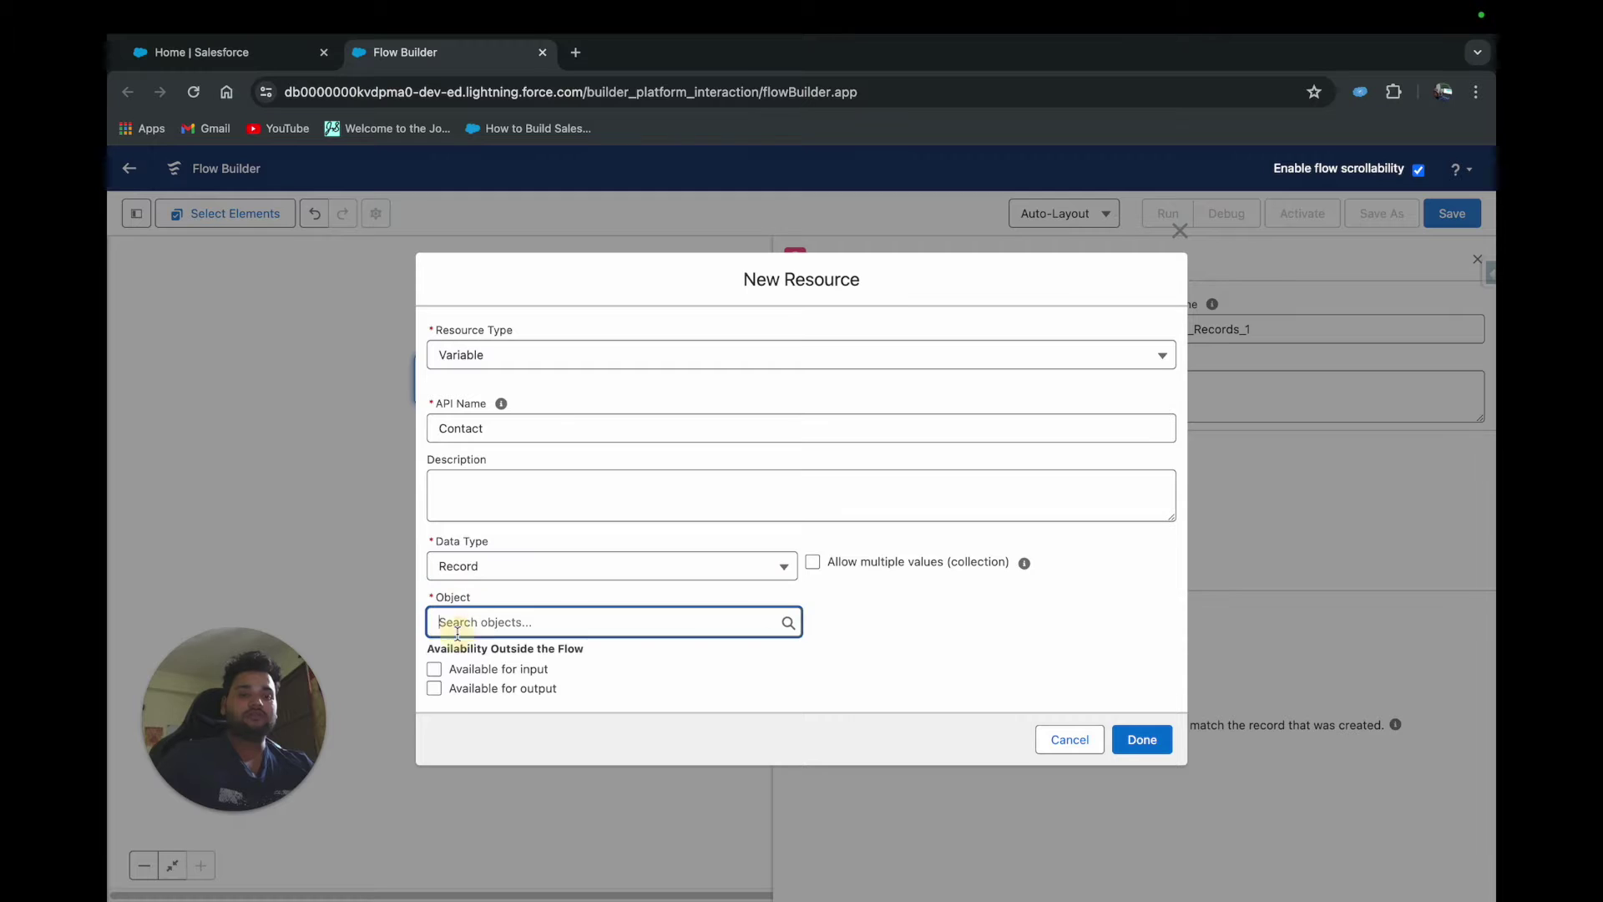
type("contact")
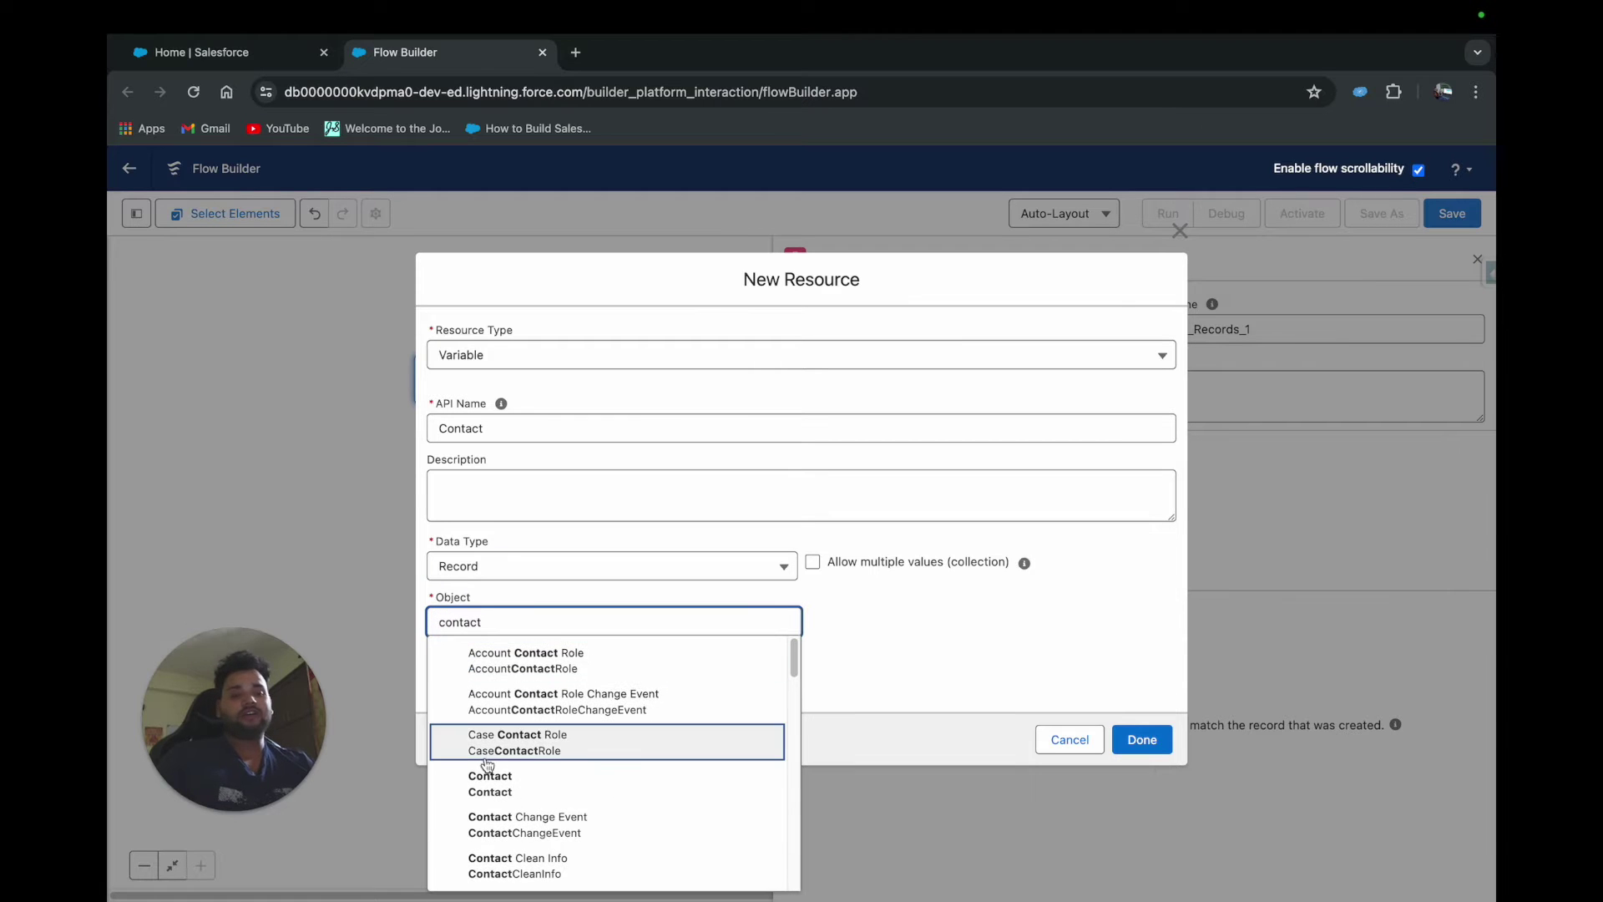
left_click(485, 772)
left_click(1143, 740)
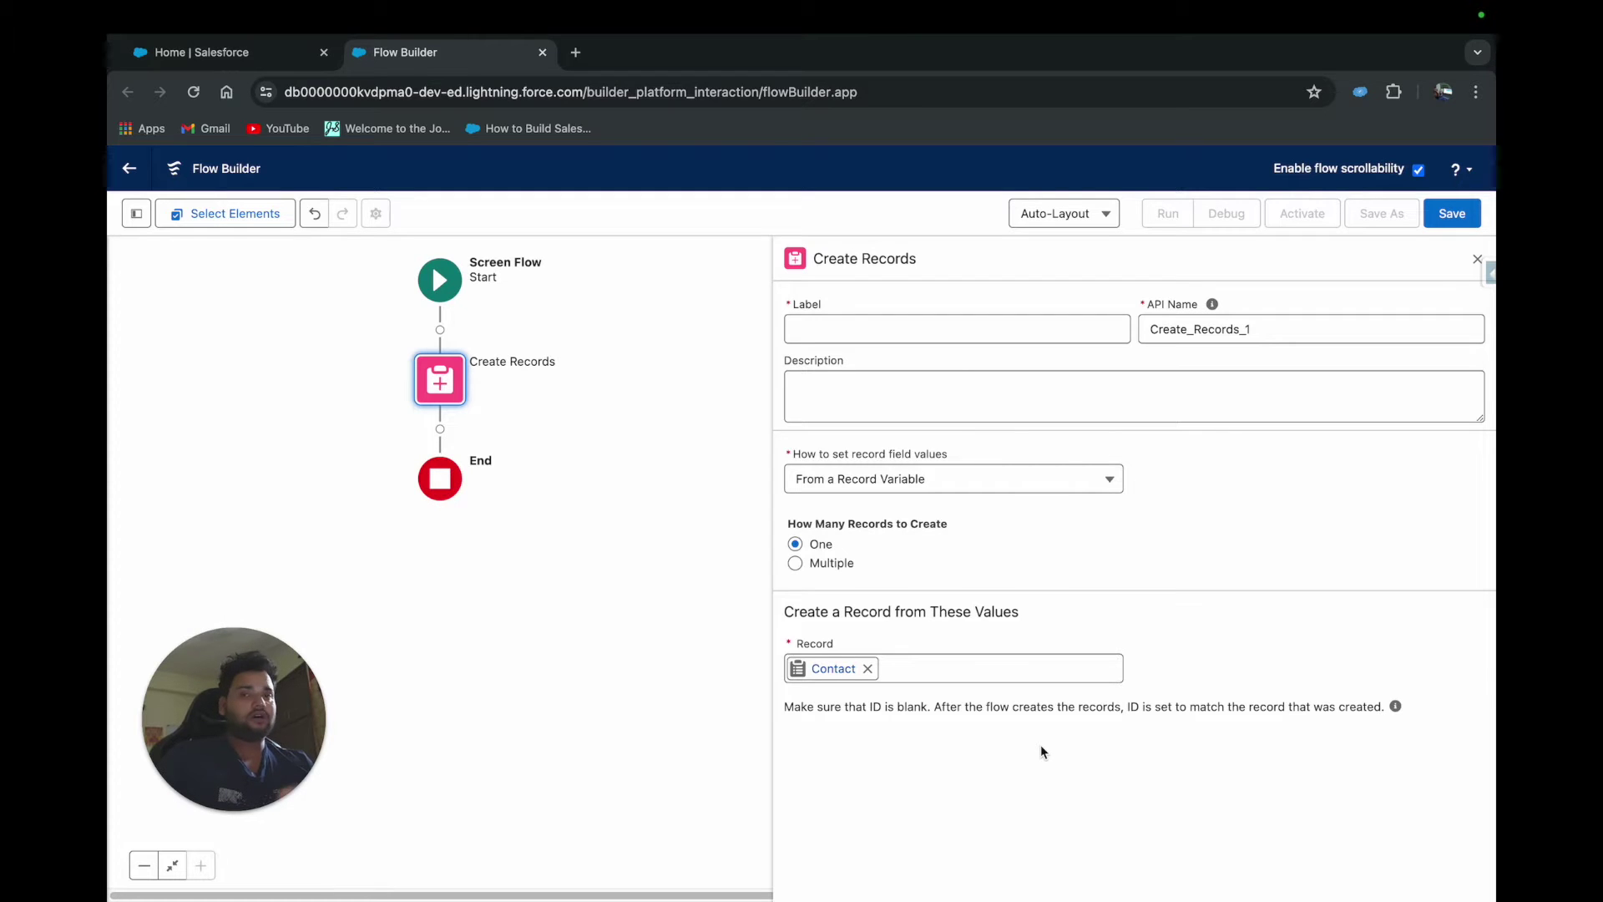
left_click(867, 668)
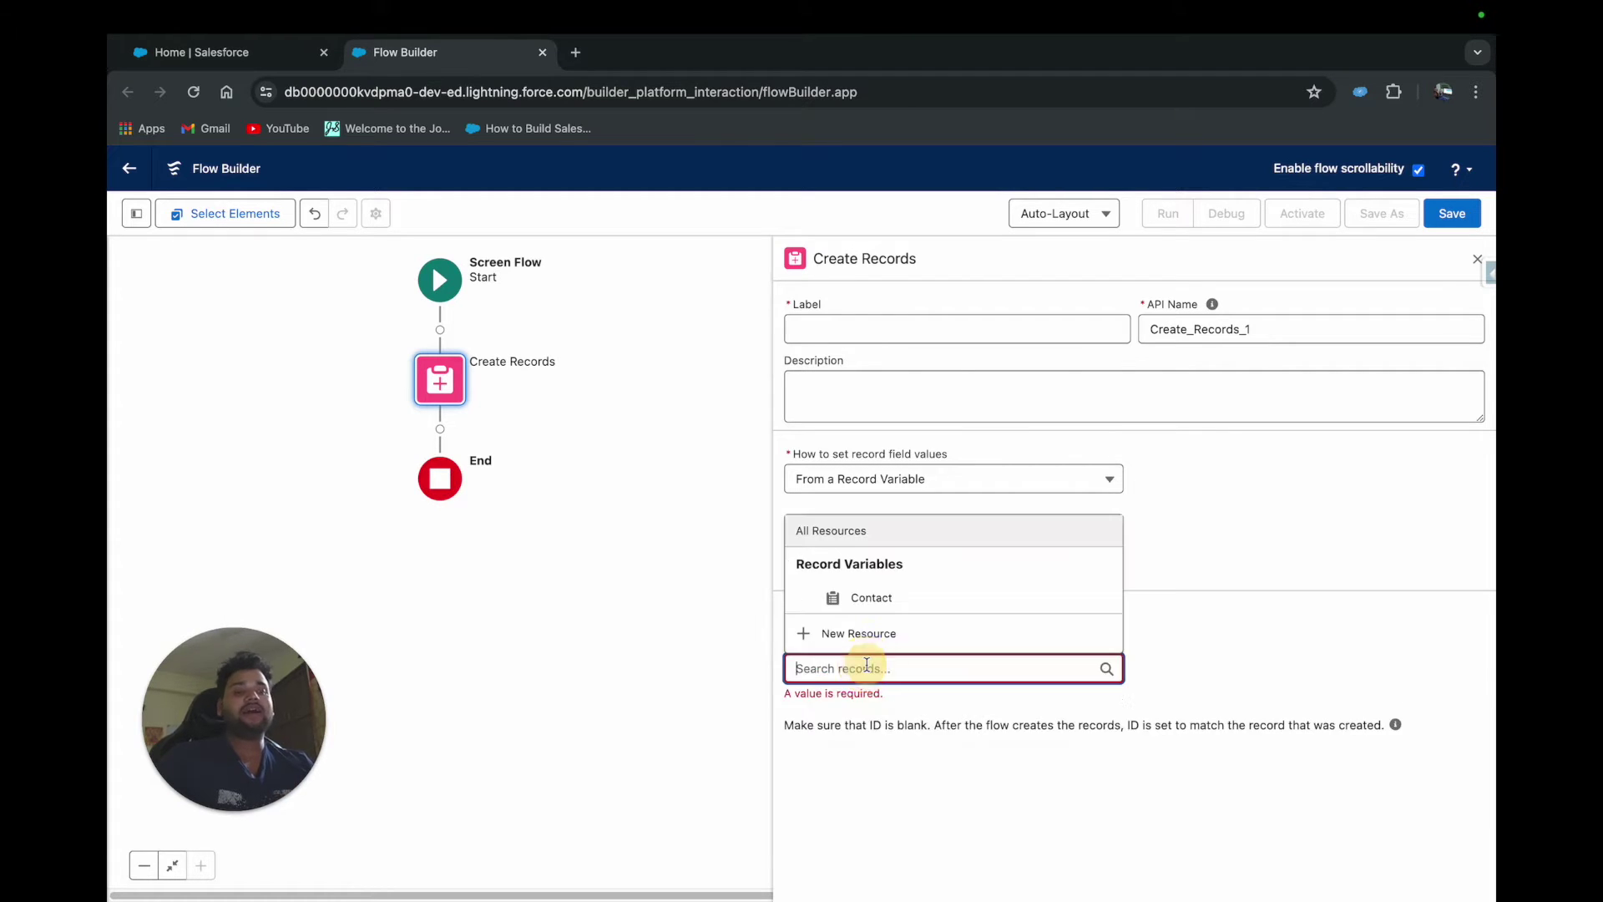
Switch back to setting fields manually, with Contact as the object to create
left_click(864, 484)
left_click(864, 516)
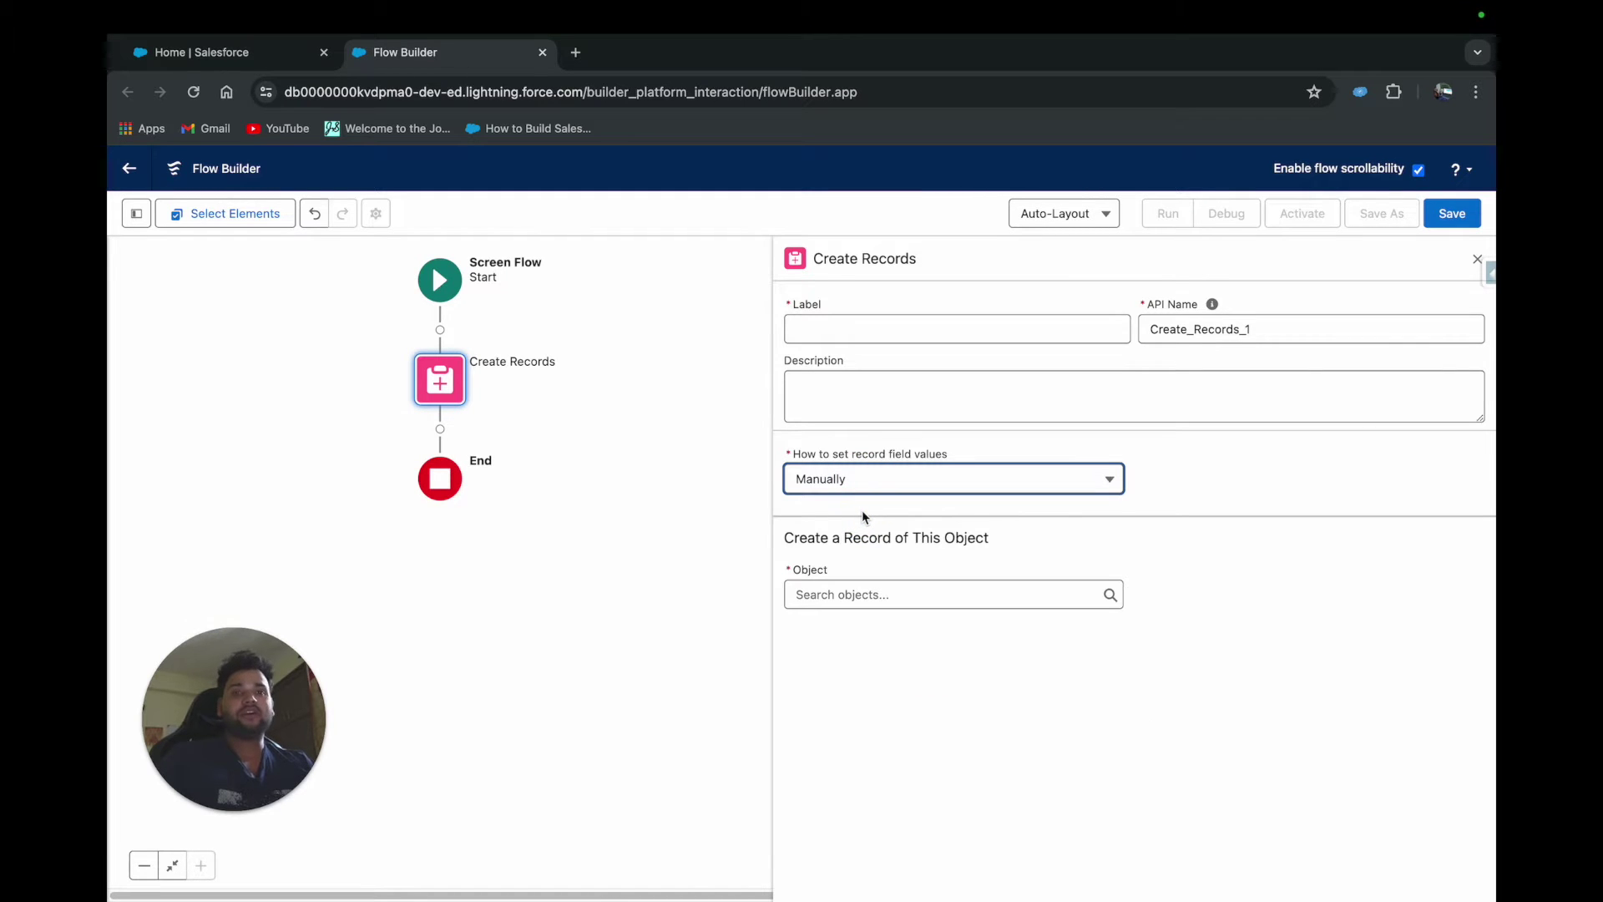
left_click(827, 594)
type("contact")
left_click(847, 431)
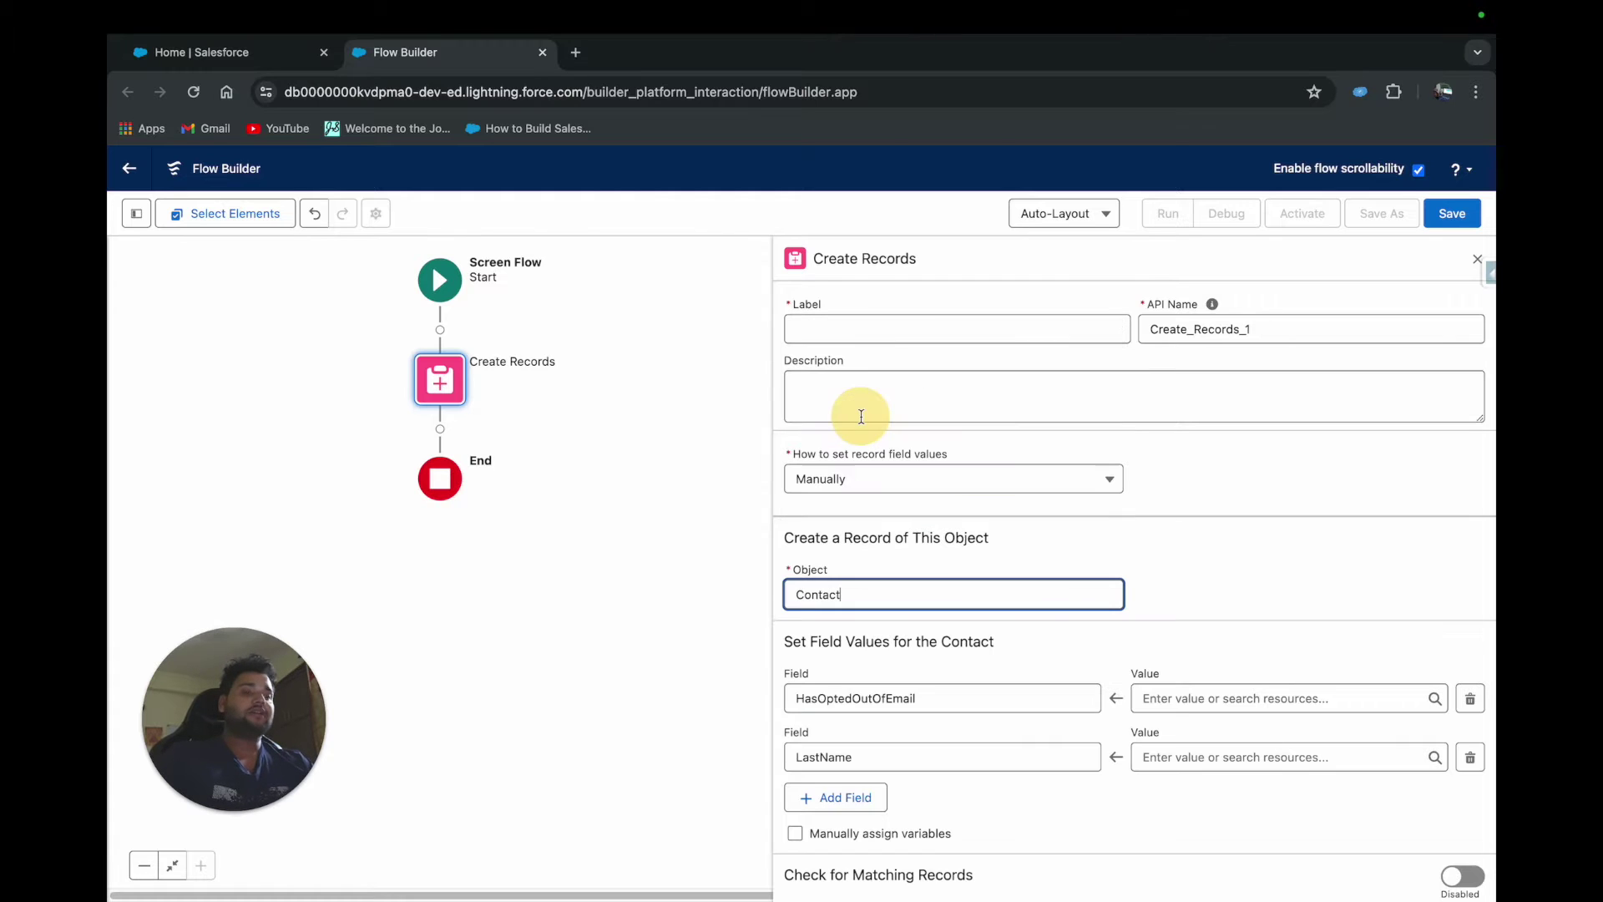
Clear the first field row and turn on Check for Matching Records
left_click(1276, 519)
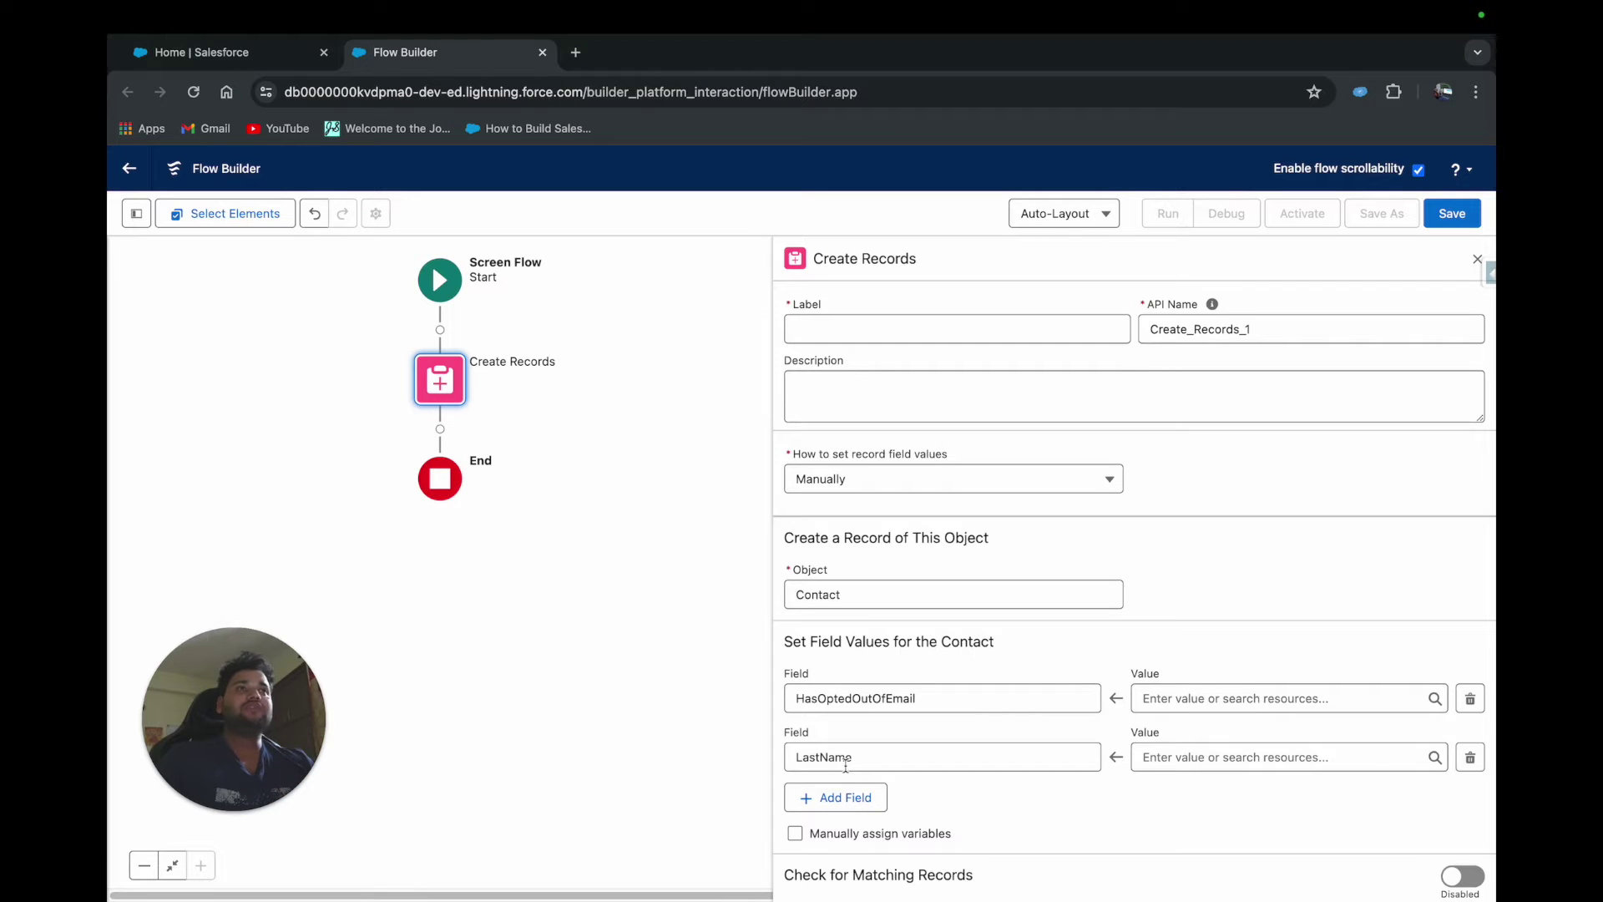
left_click(924, 698)
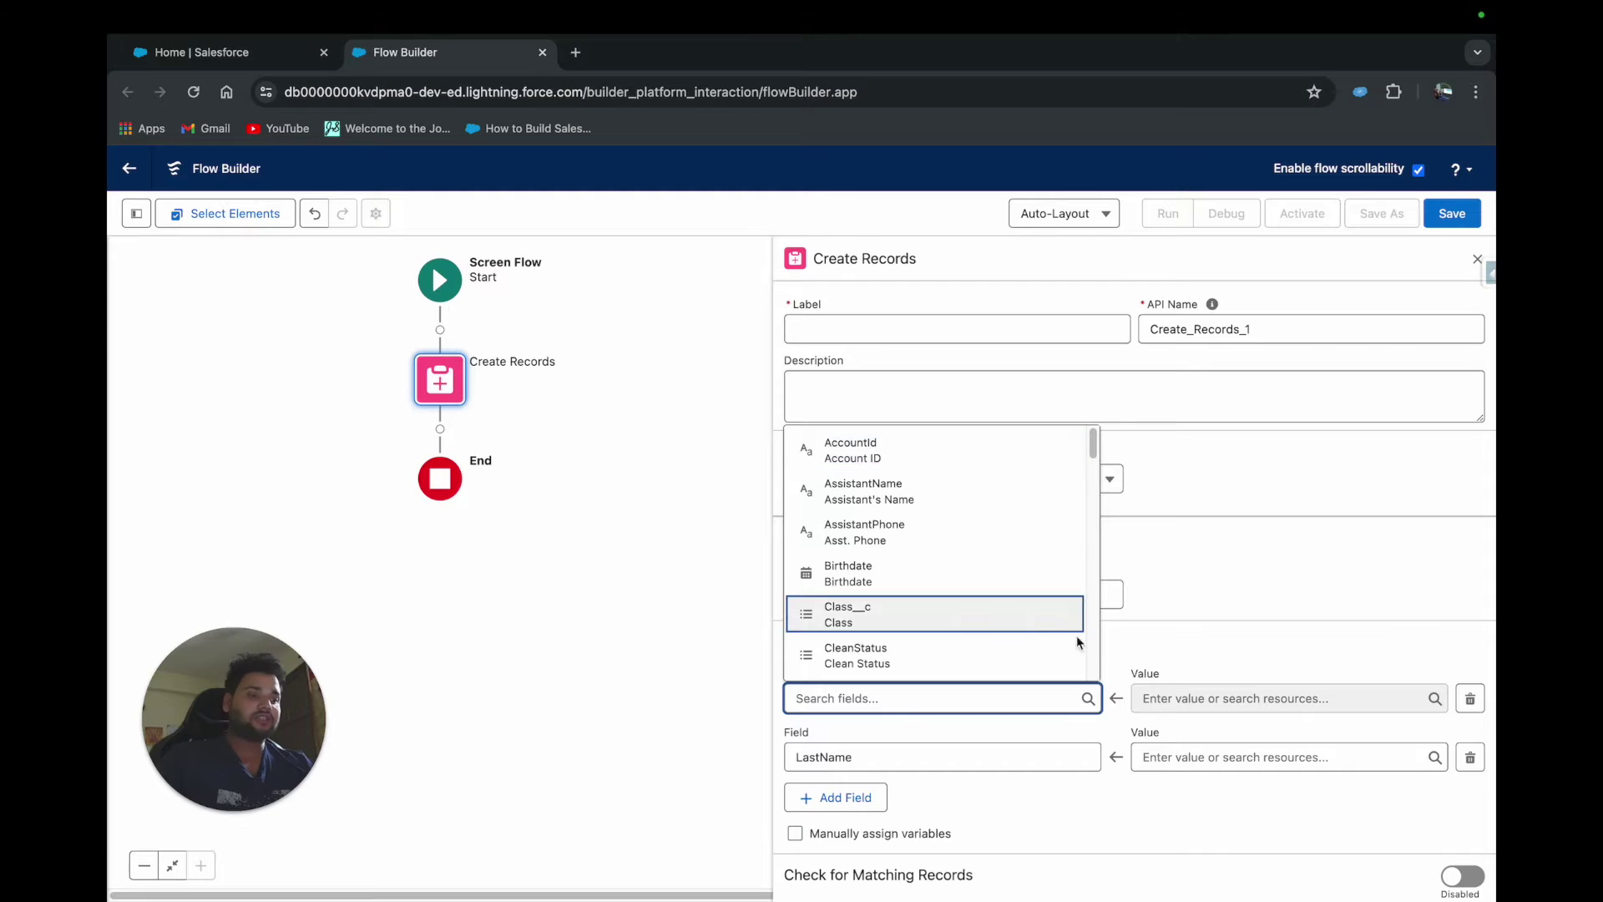
left_click(1138, 636)
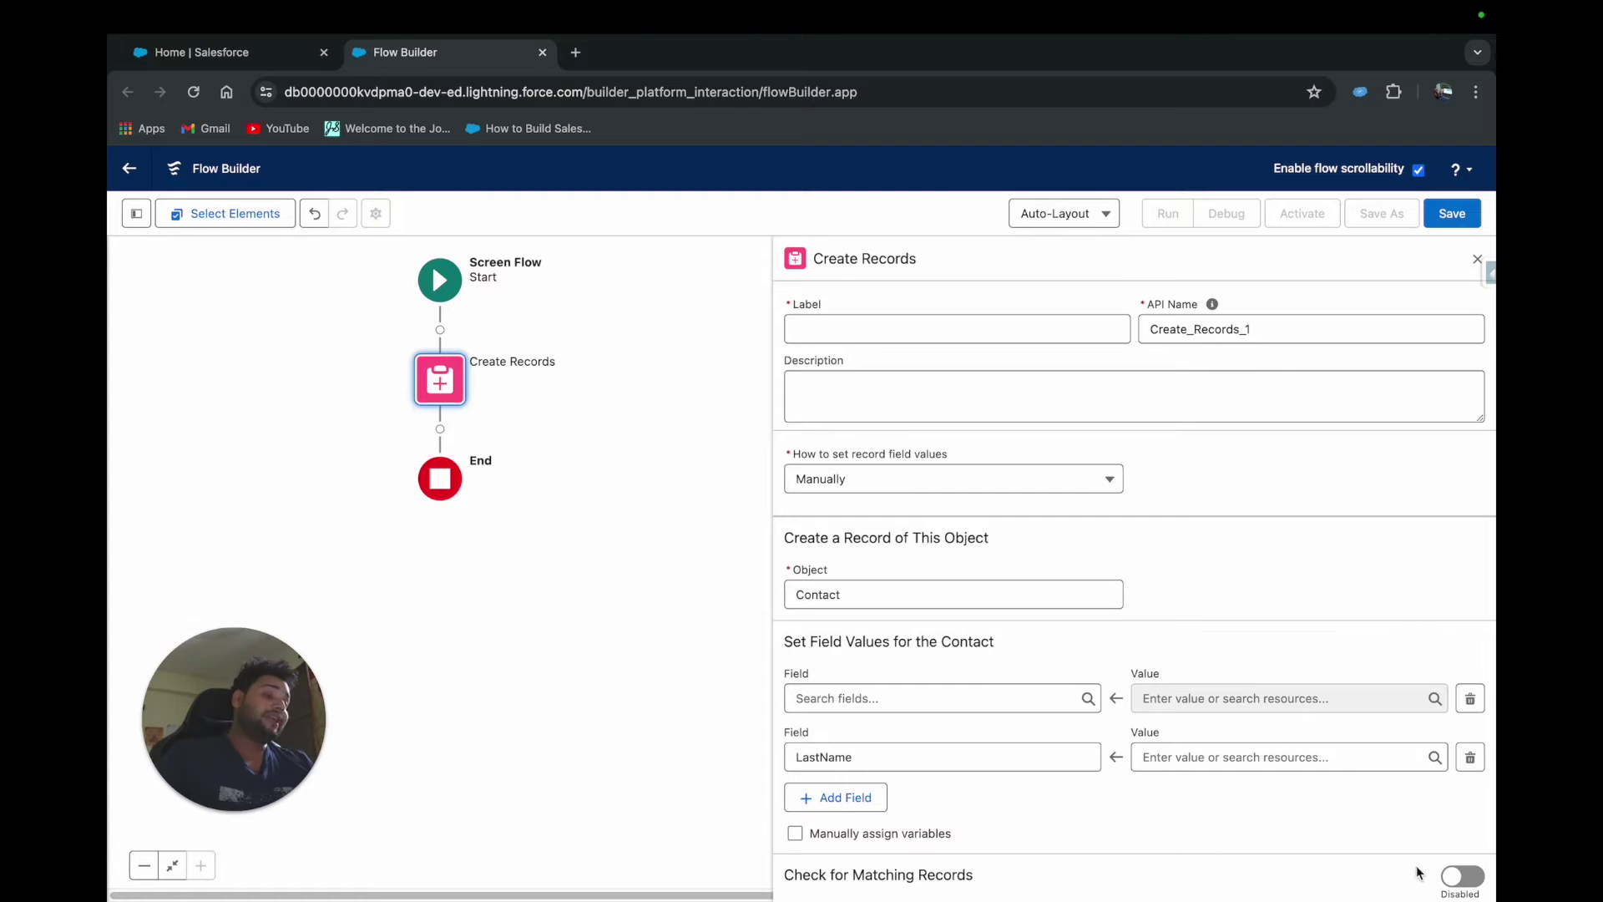
left_click(1459, 875)
Add a matching condition of Email Equals, leaving the value blank
scroll(1369, 845, "down", 5)
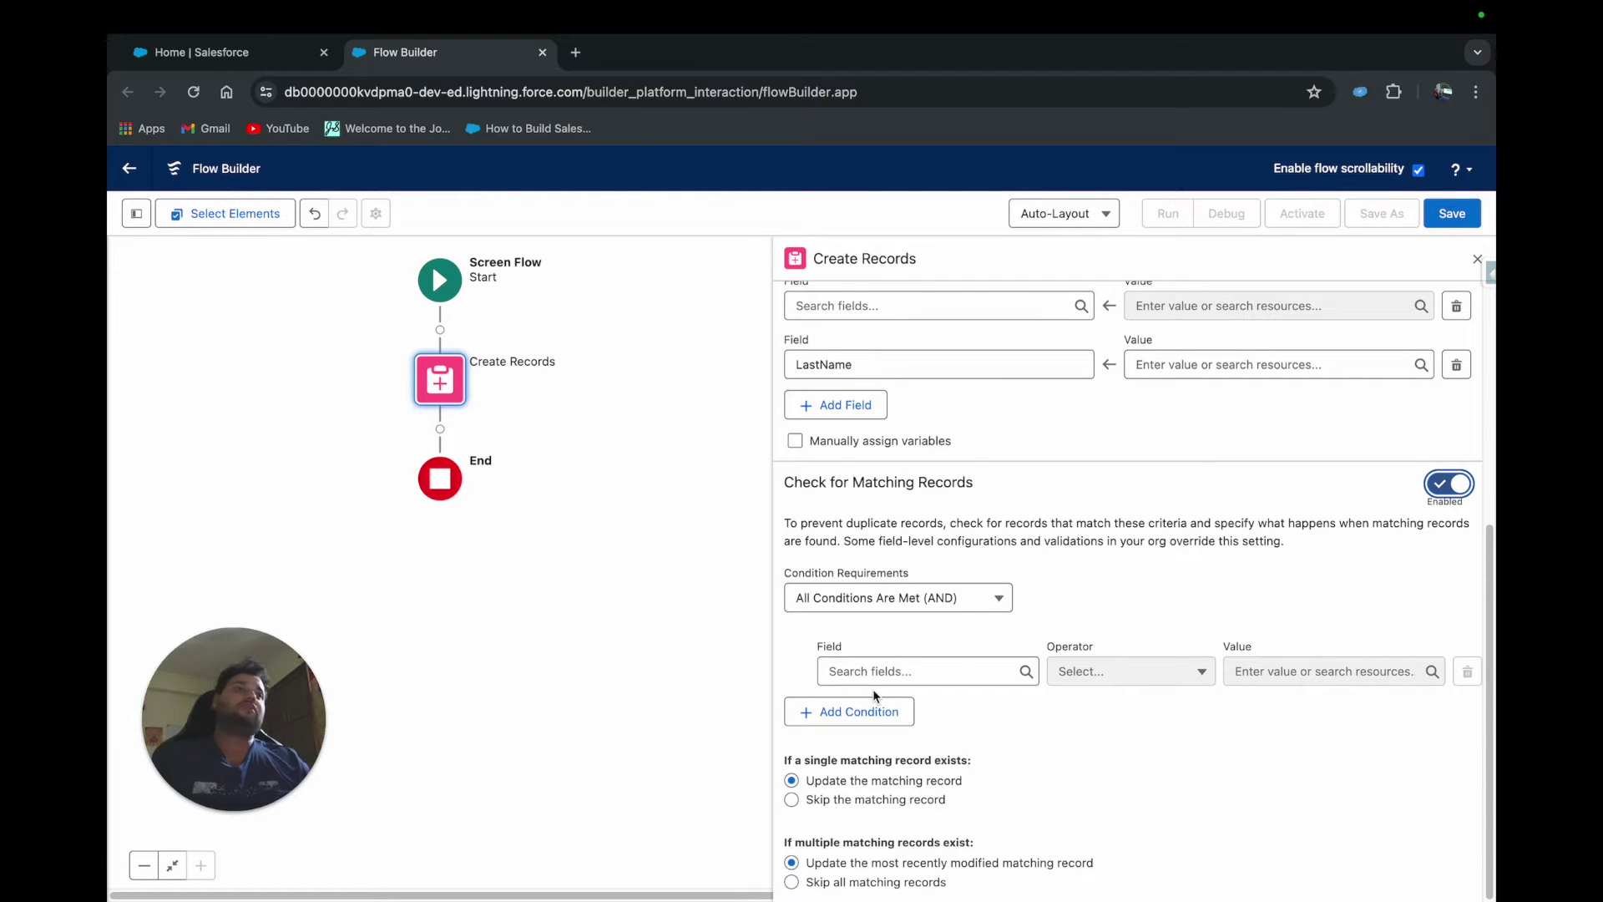
left_click(874, 681)
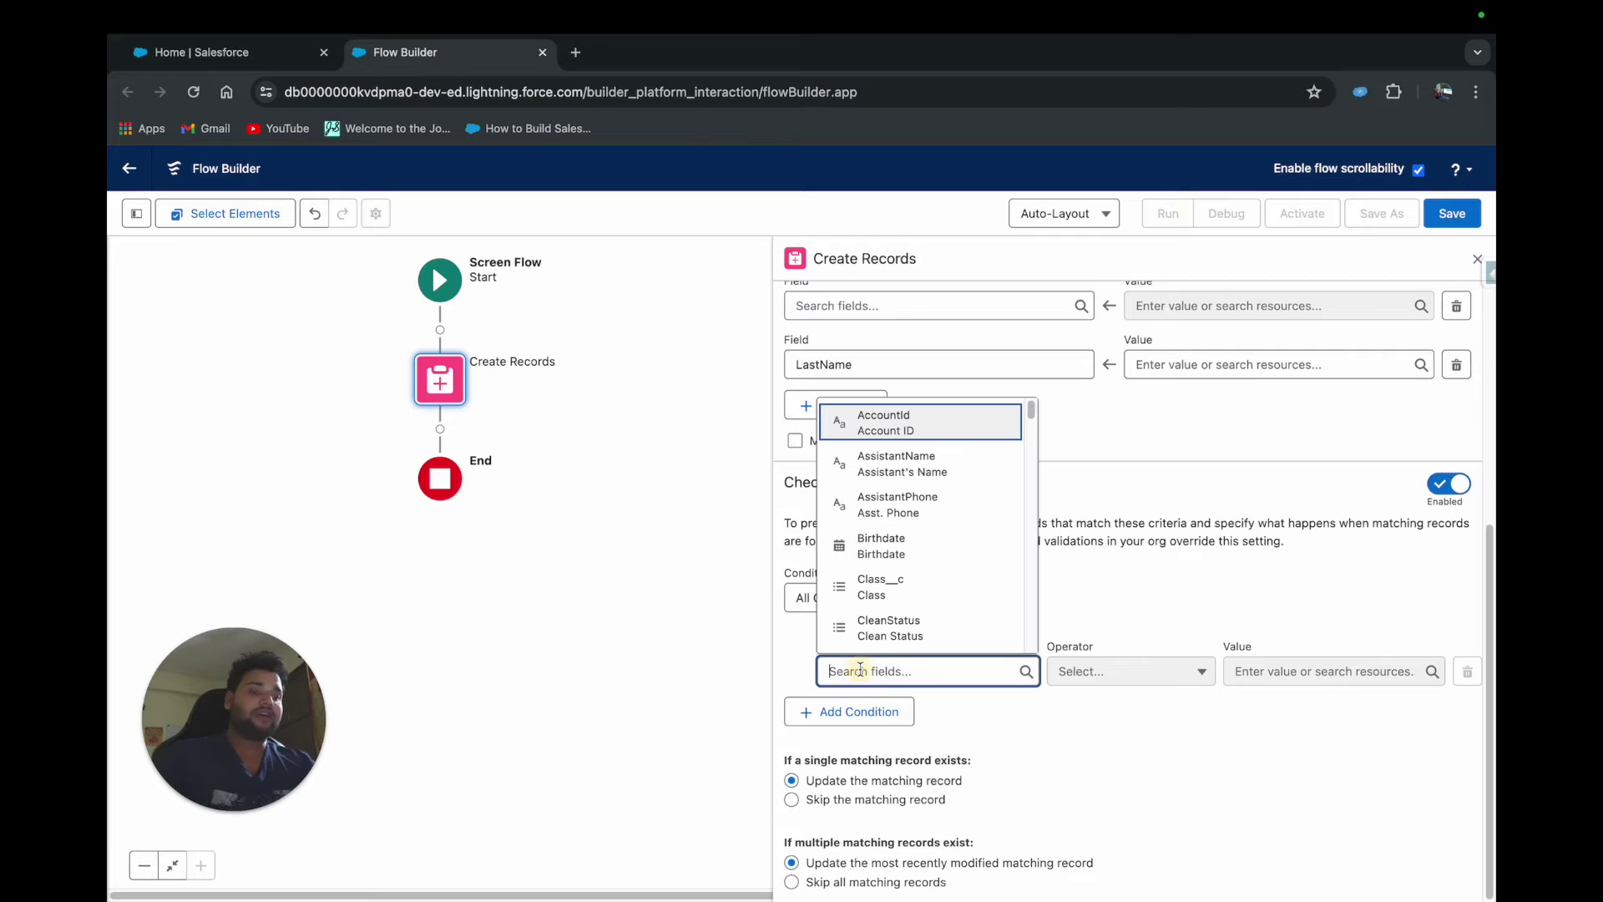
type("email")
left_click(869, 469)
left_click(1237, 668)
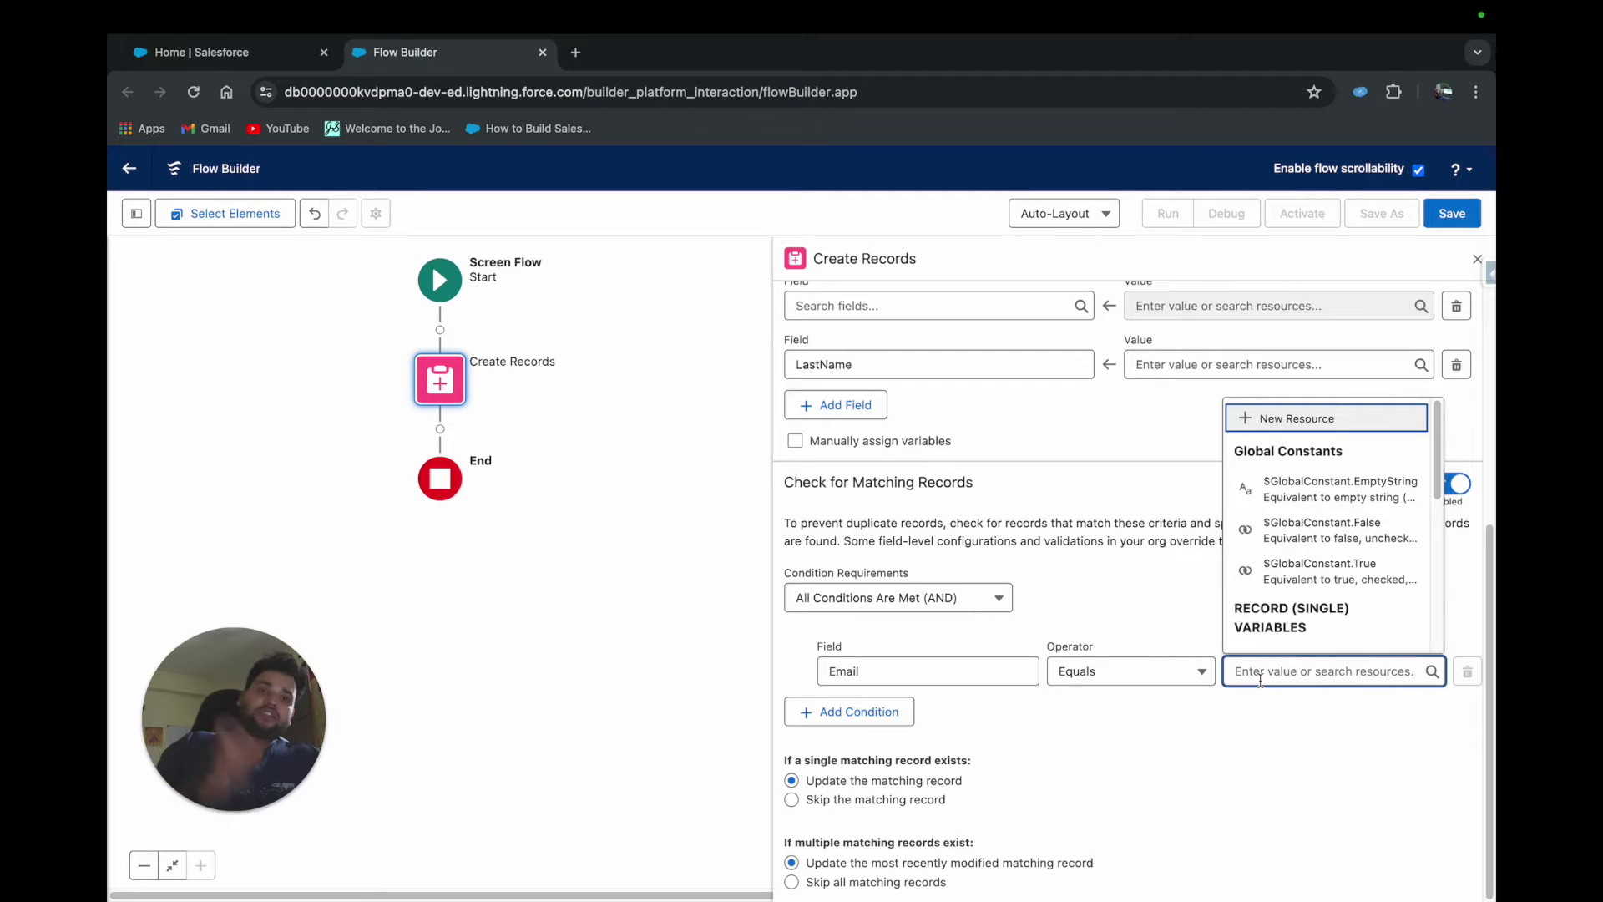
left_click(1197, 710)
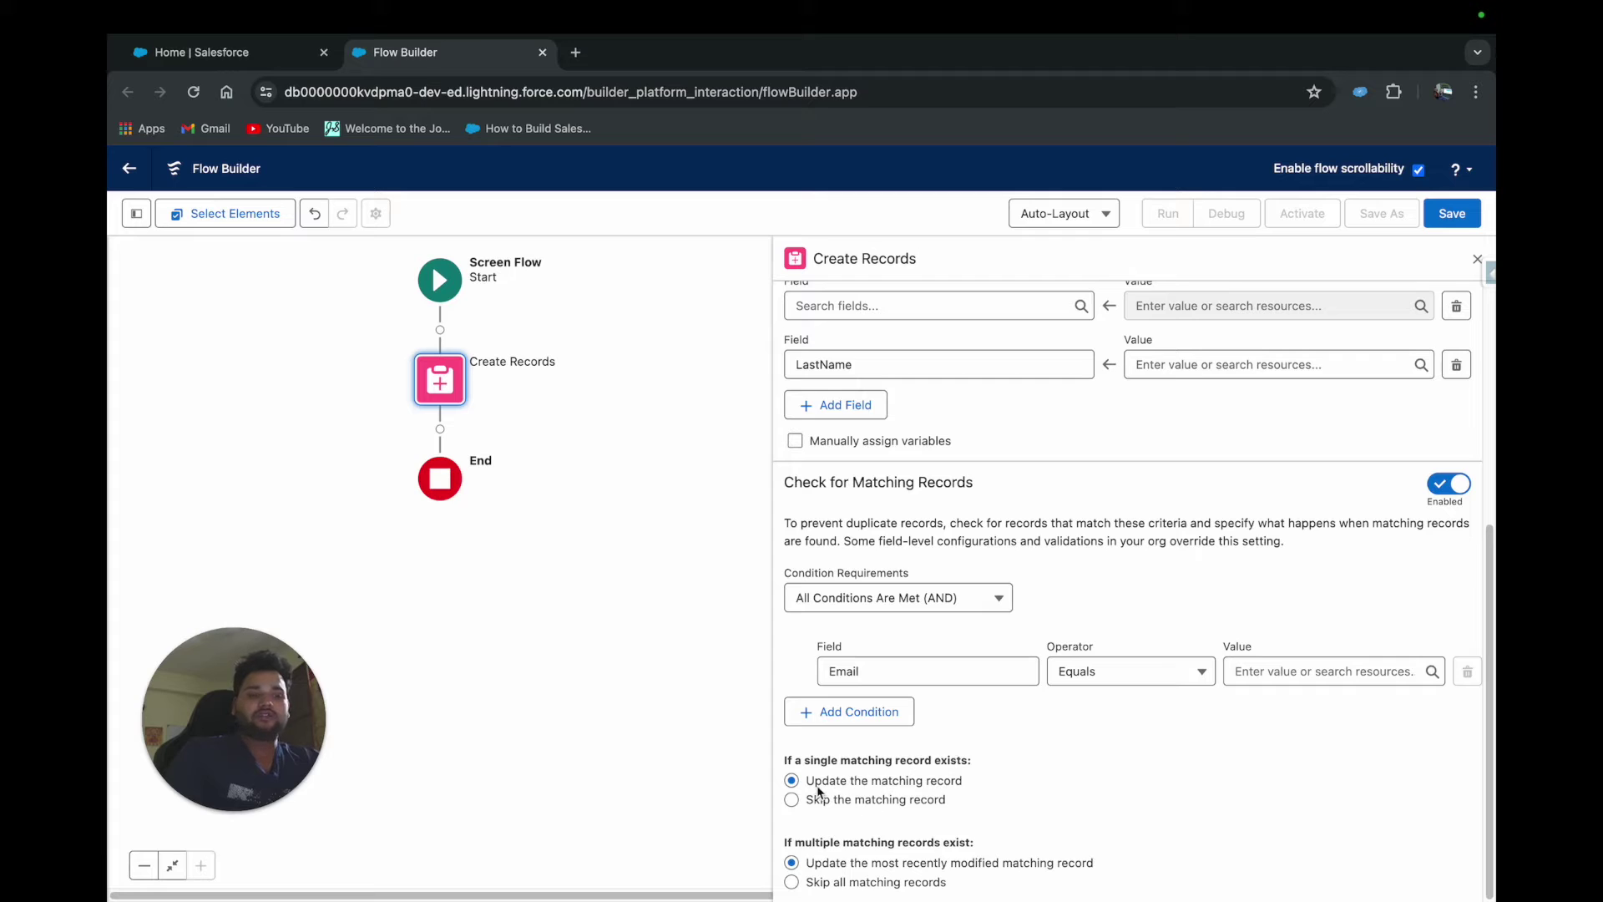
left_click_drag(811, 783, 954, 781)
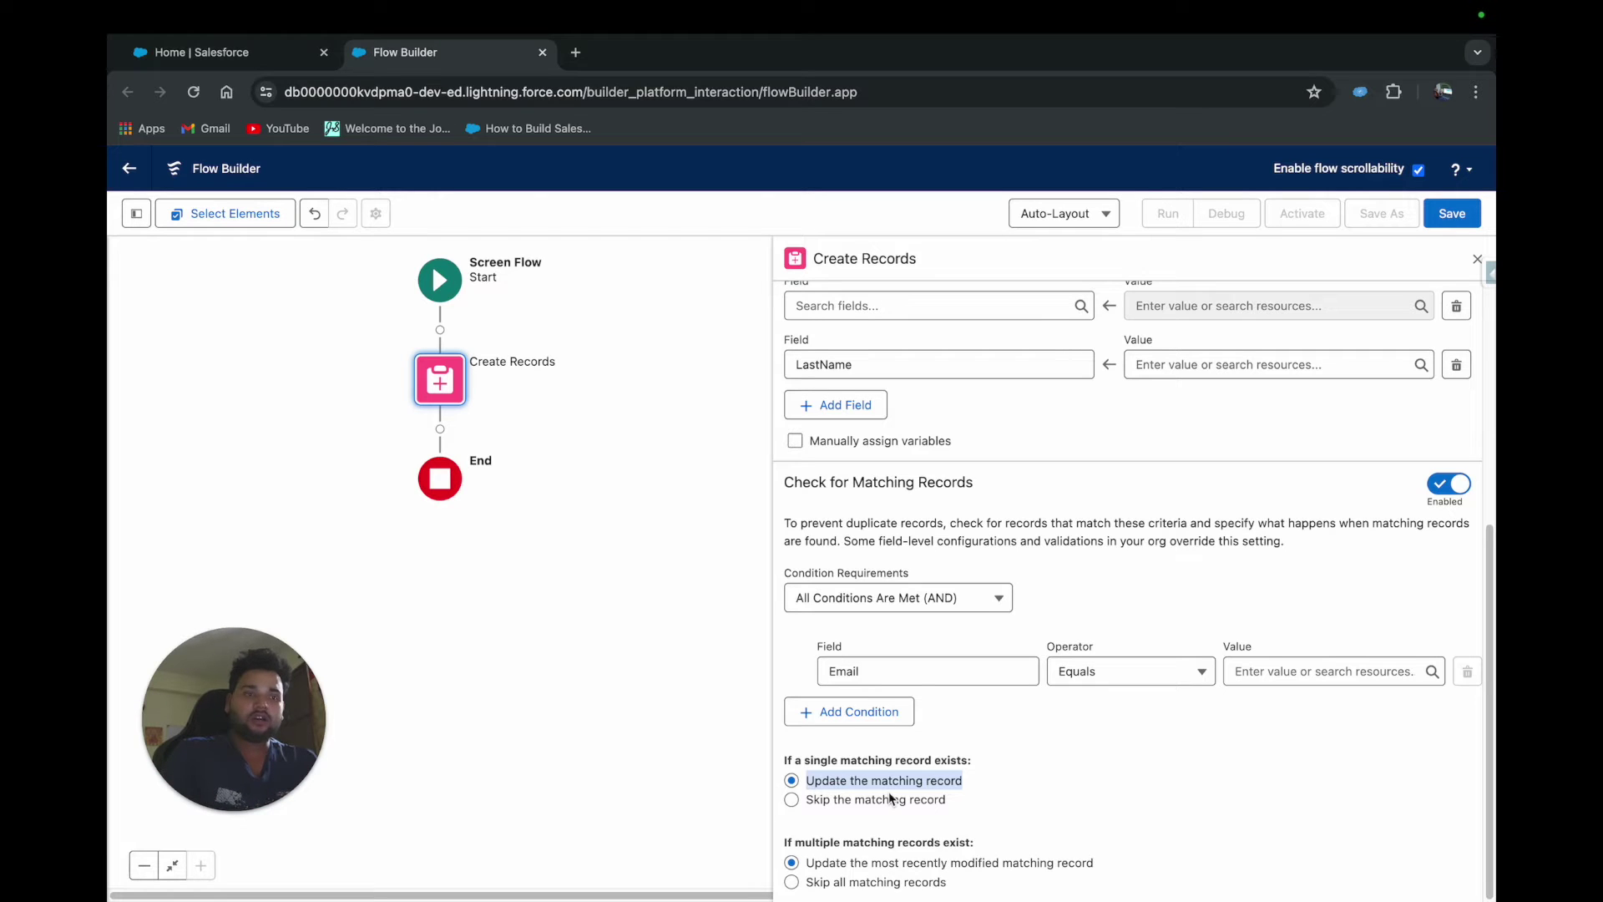
Choose 'Skip the matching record' for when a single matching record exists
left_click(791, 800)
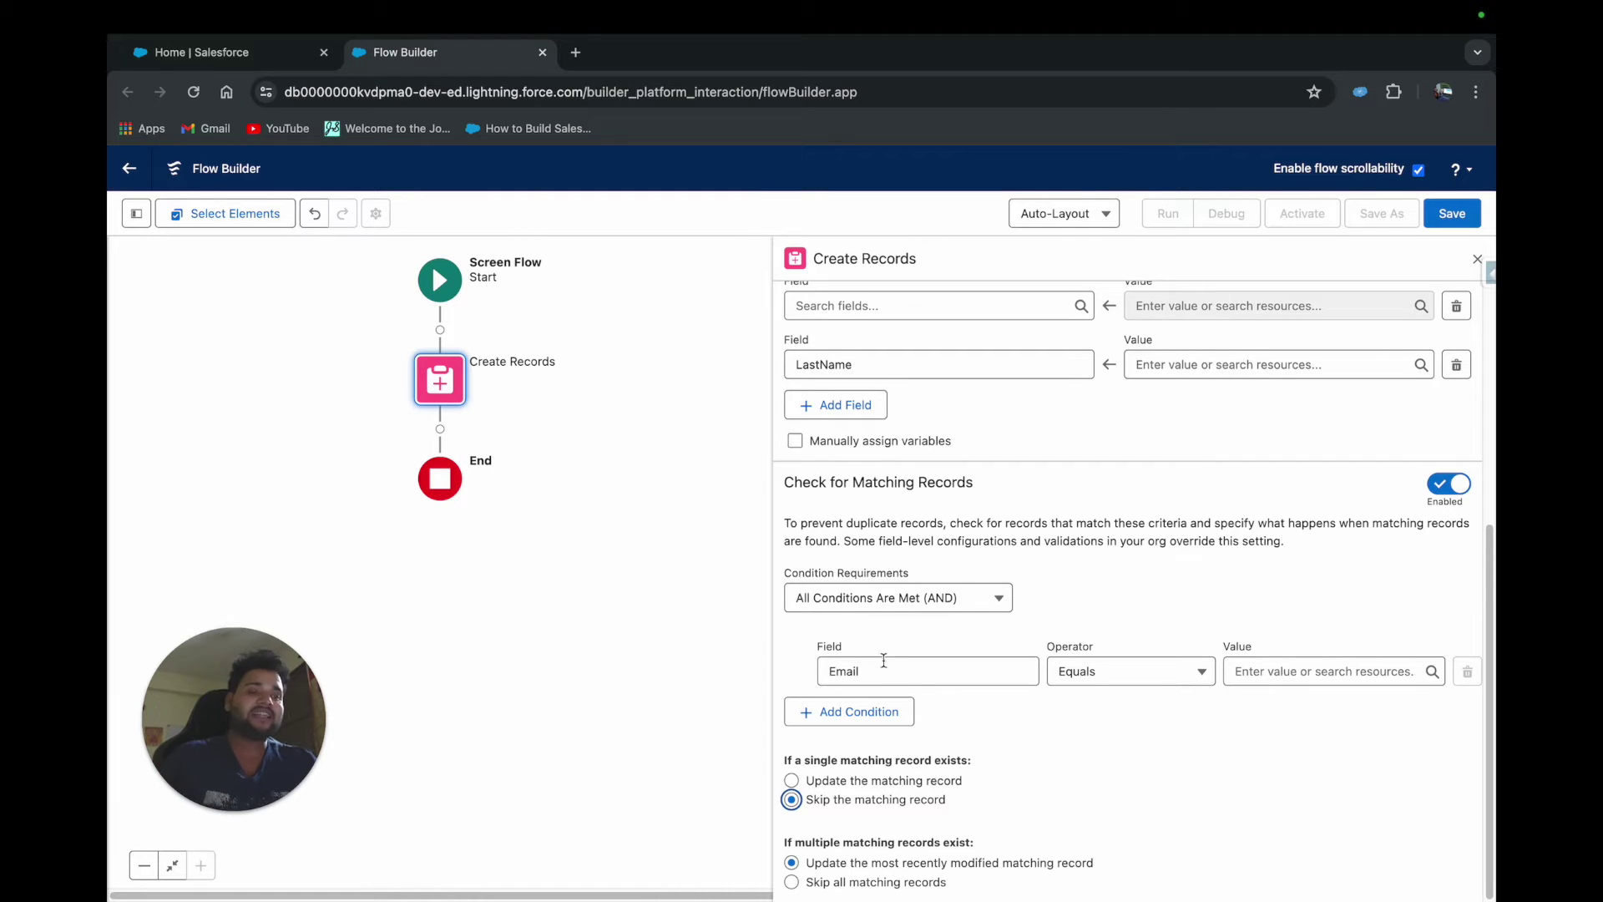
Choose 'Skip all matching records' for when multiple matching records exist
scroll(1054, 665, "down", 1)
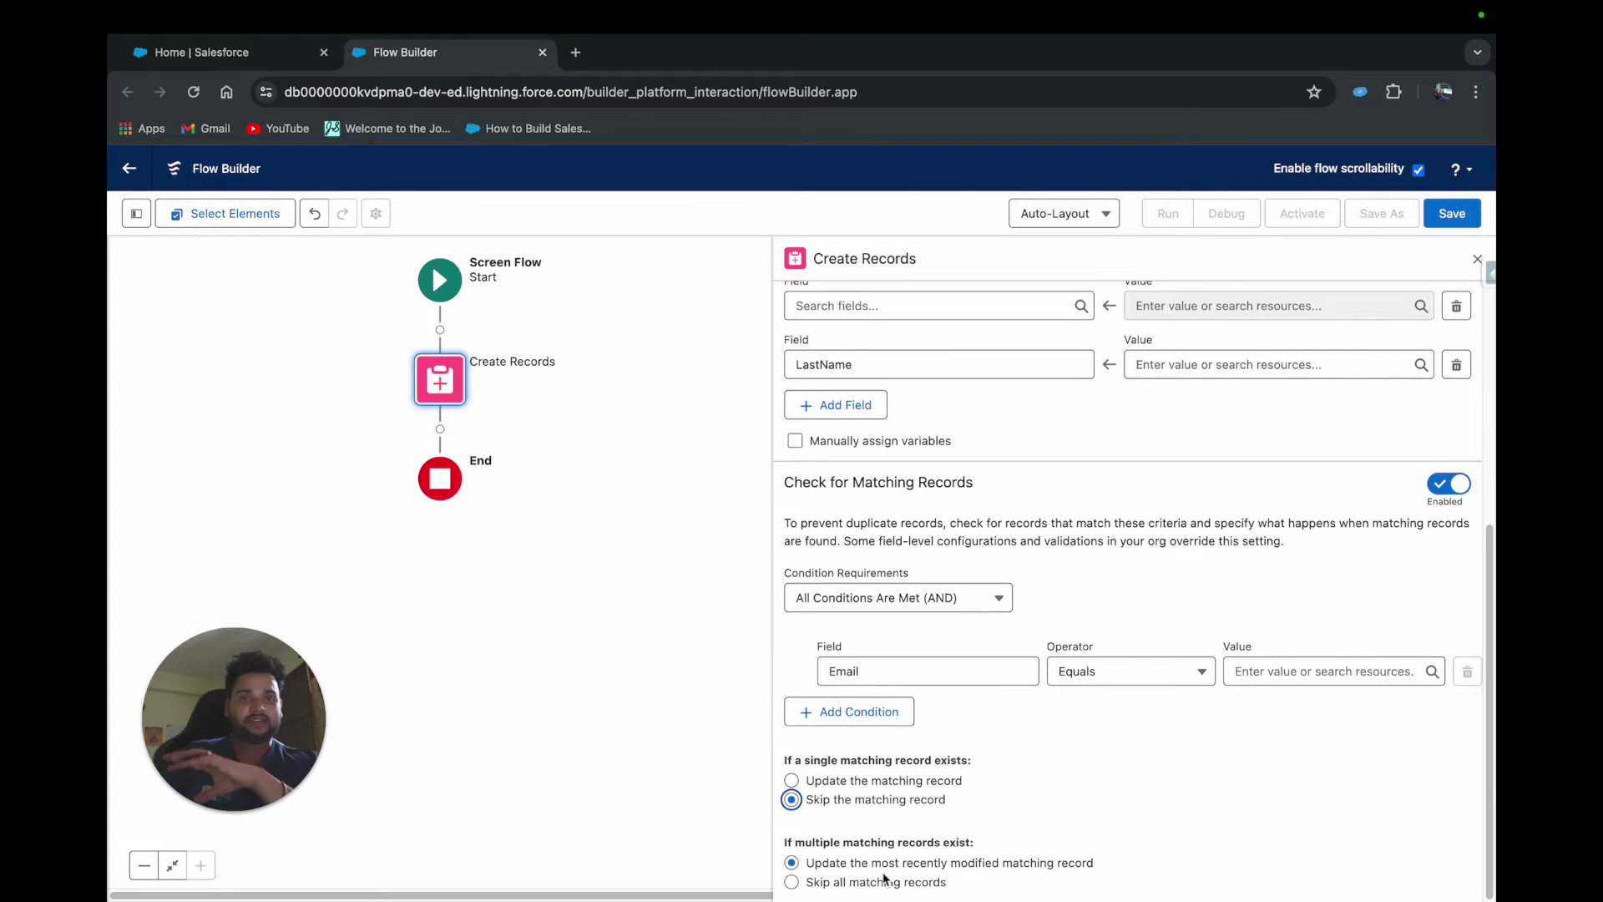
left_click(792, 882)
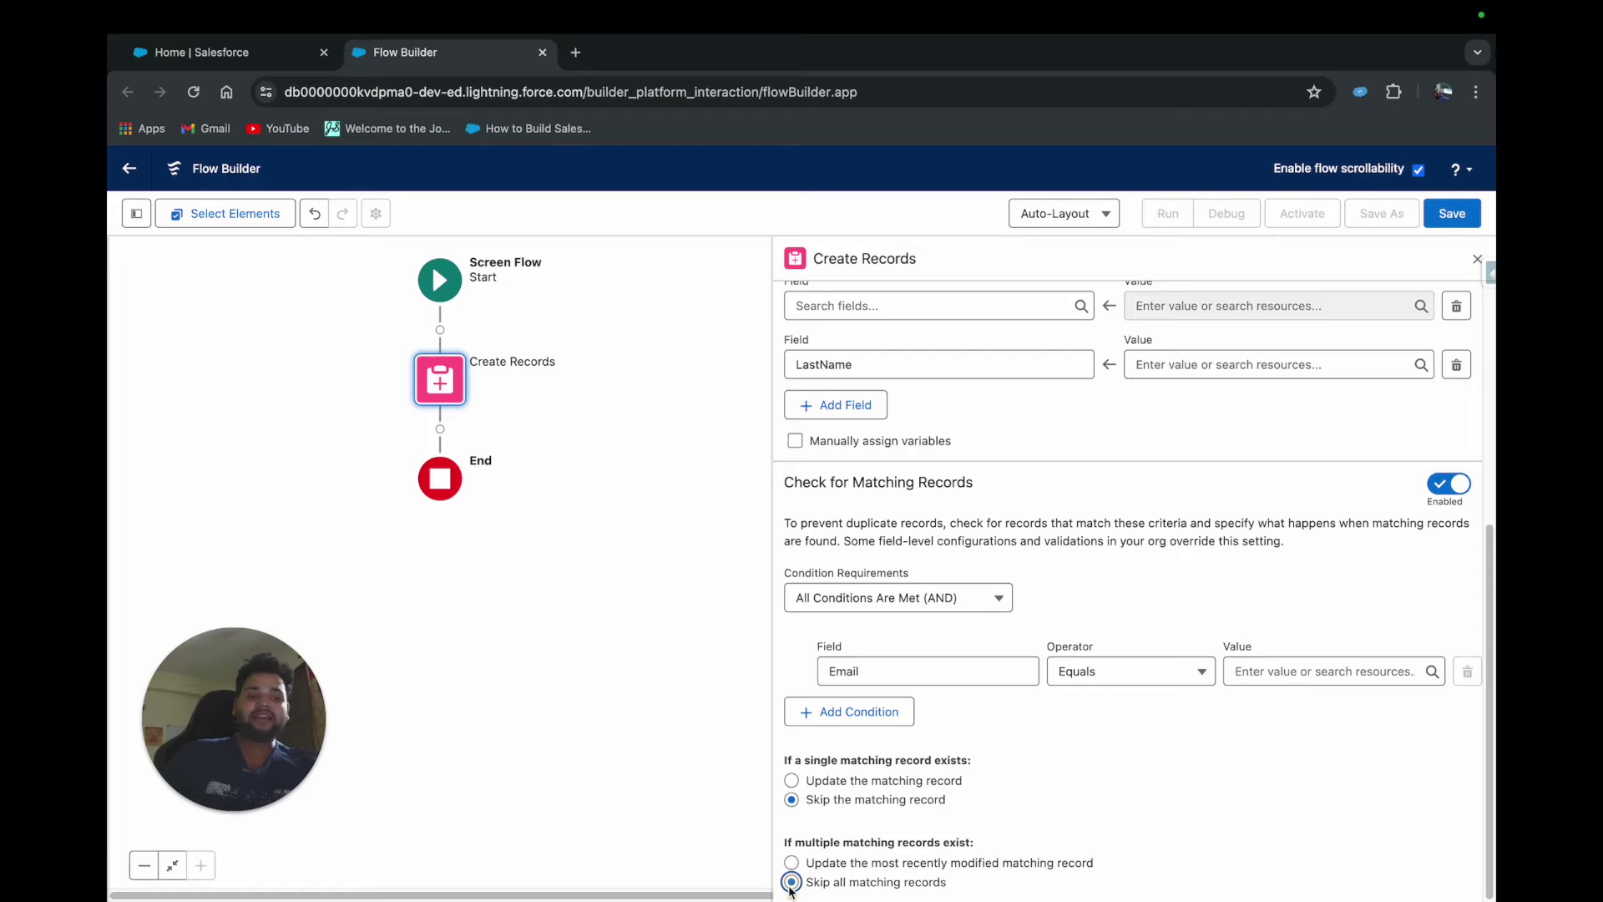
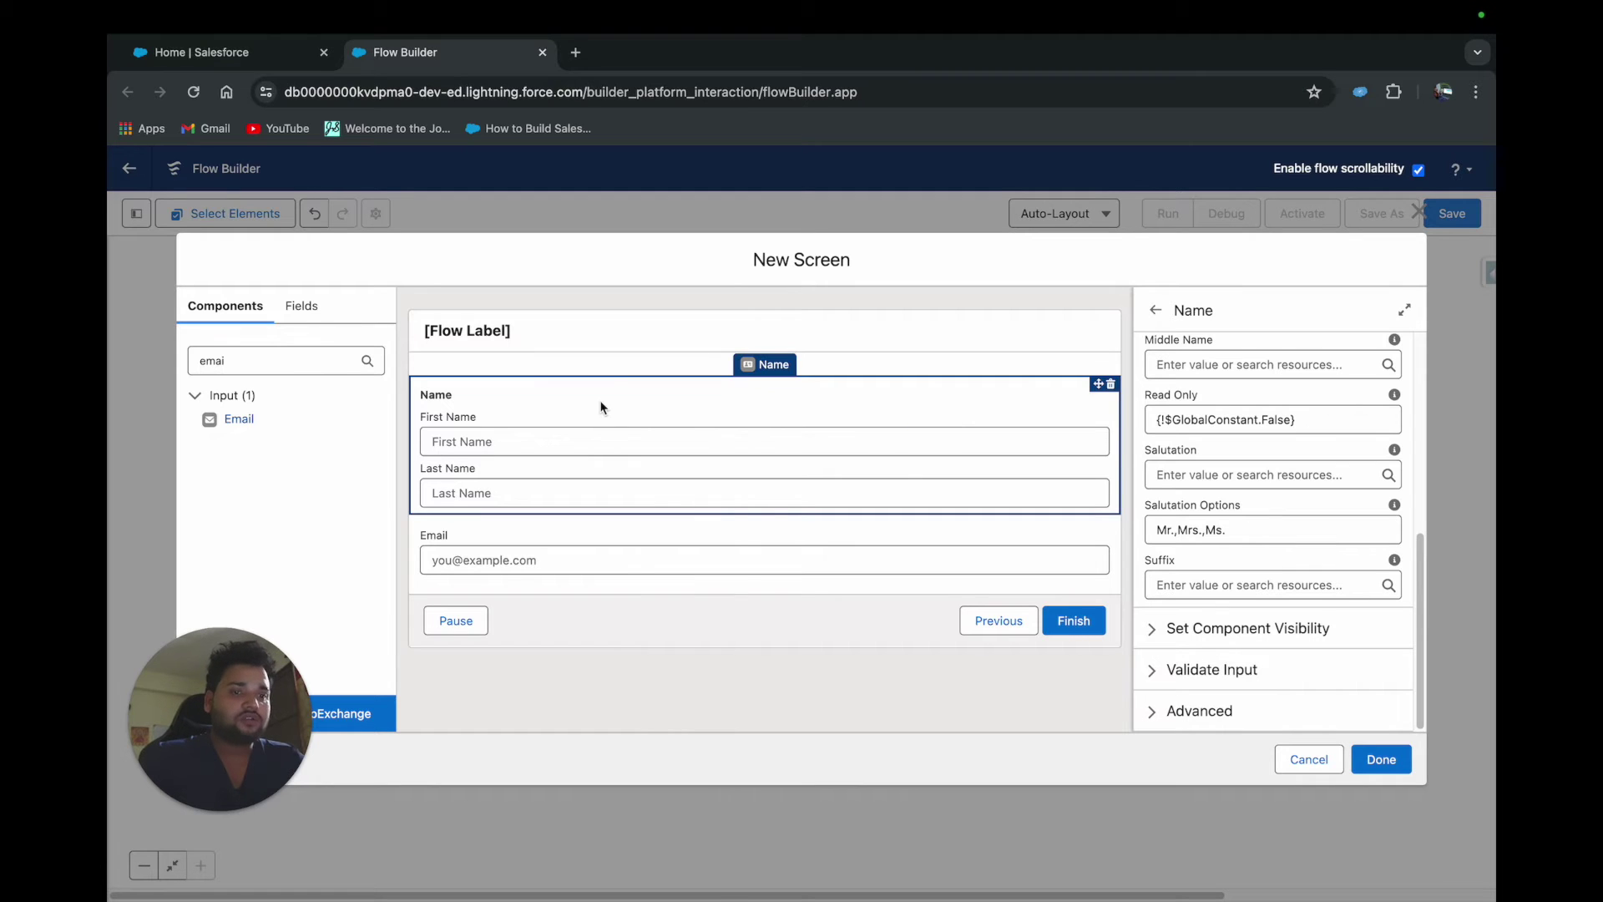
Give the Name and Email screen components the API names 'Name' and 'Email'
scroll(1252, 386, "up", 3)
scroll(1252, 386, "up", 3)
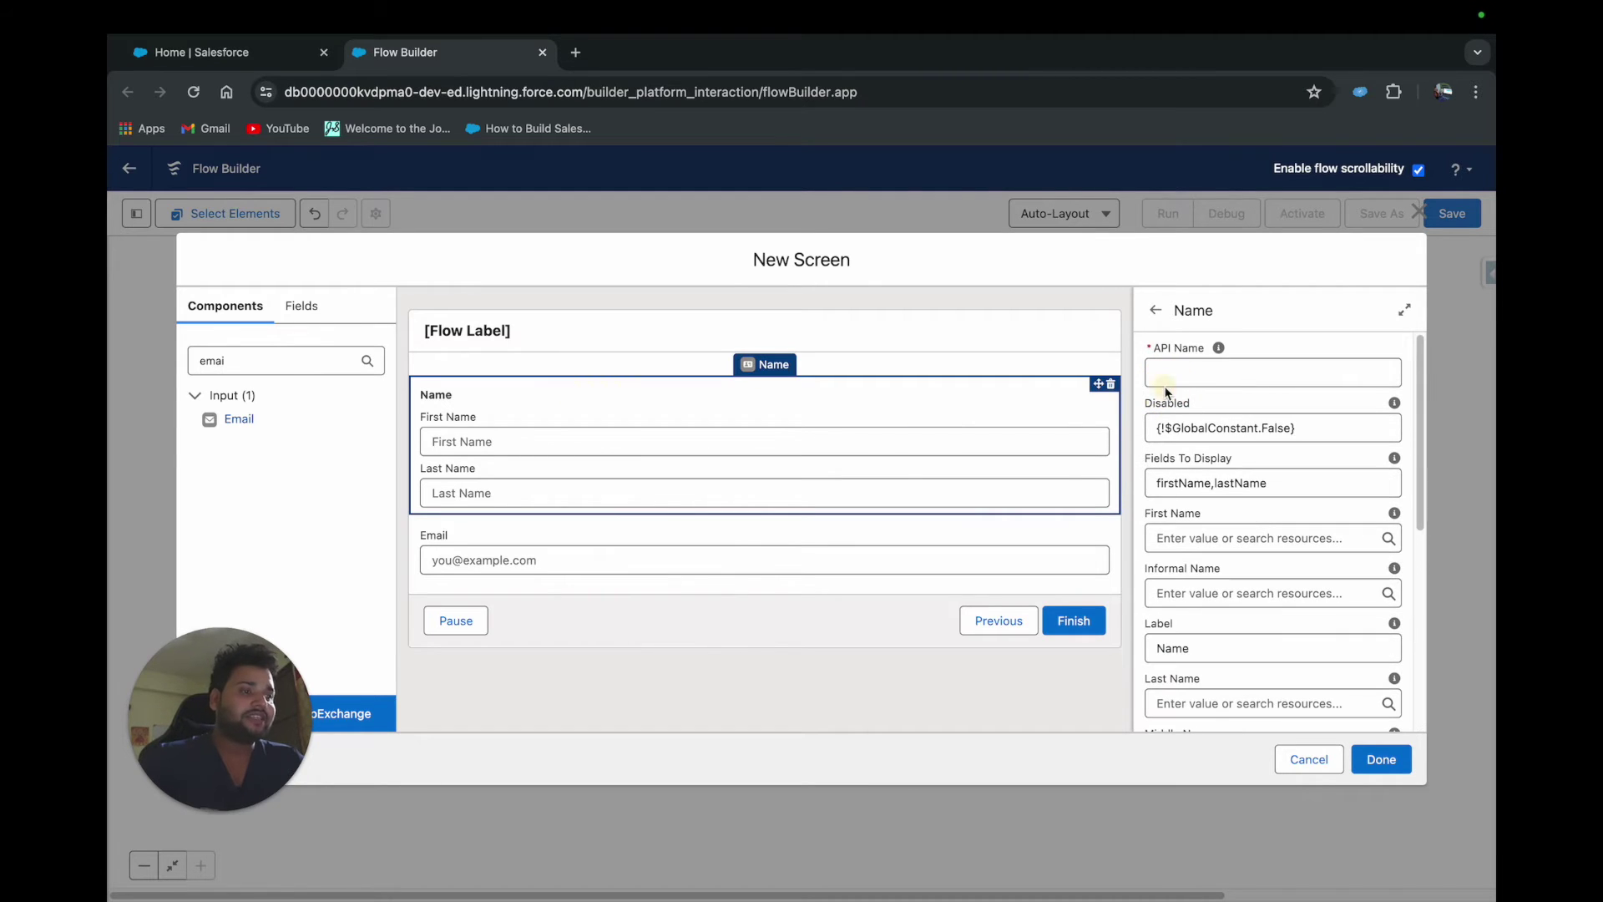
left_click(1170, 370)
type("Name")
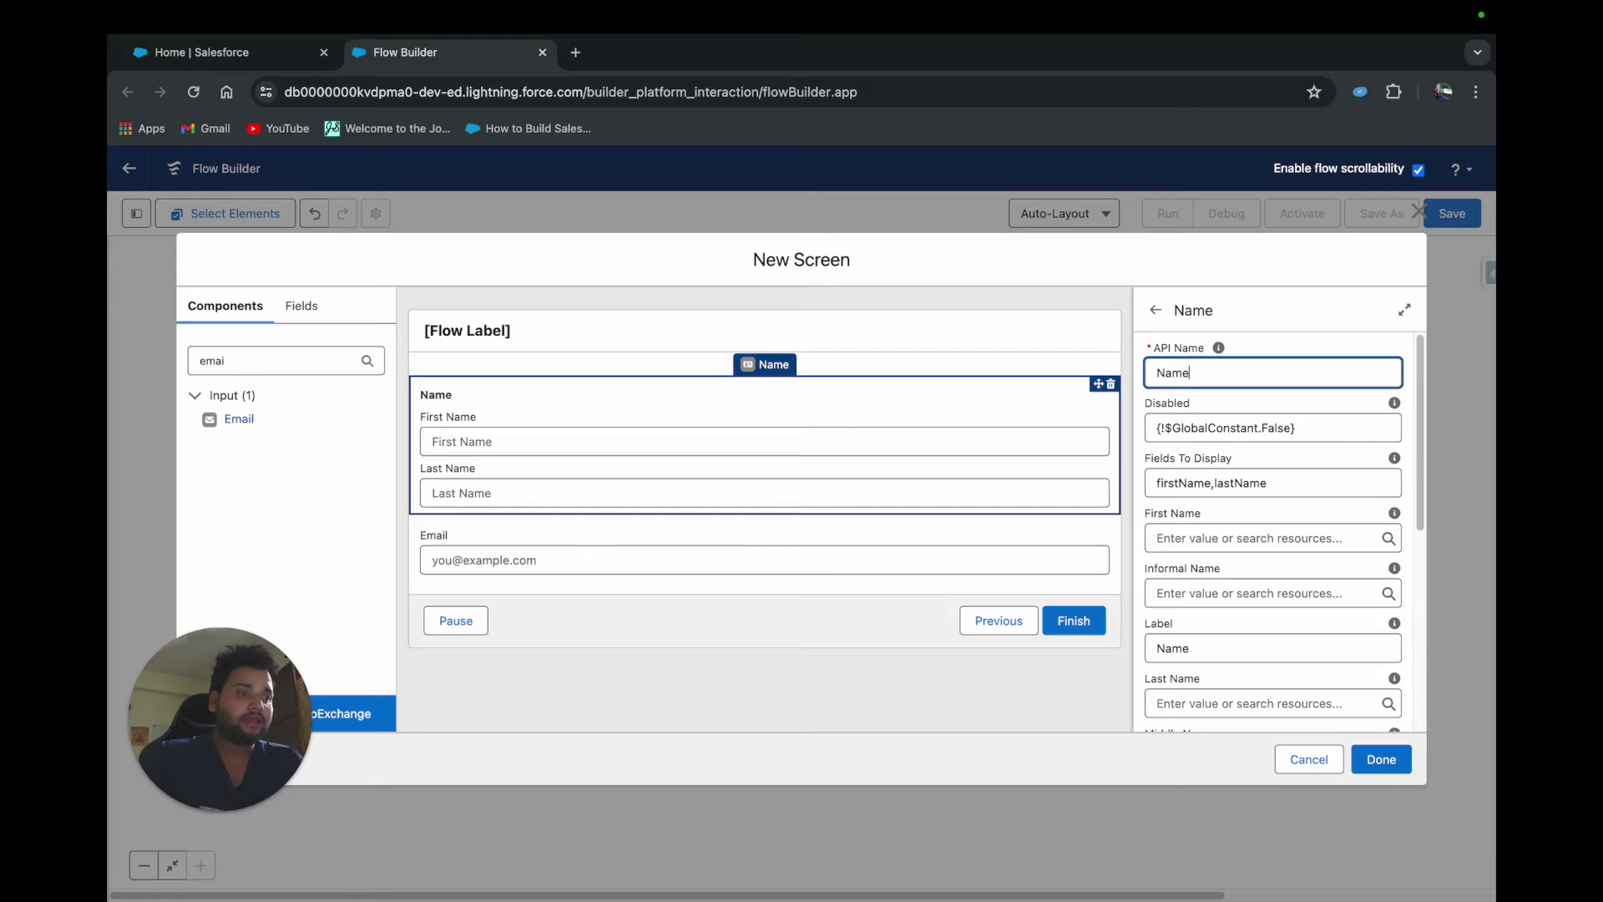
left_click(842, 552)
left_click(1164, 372)
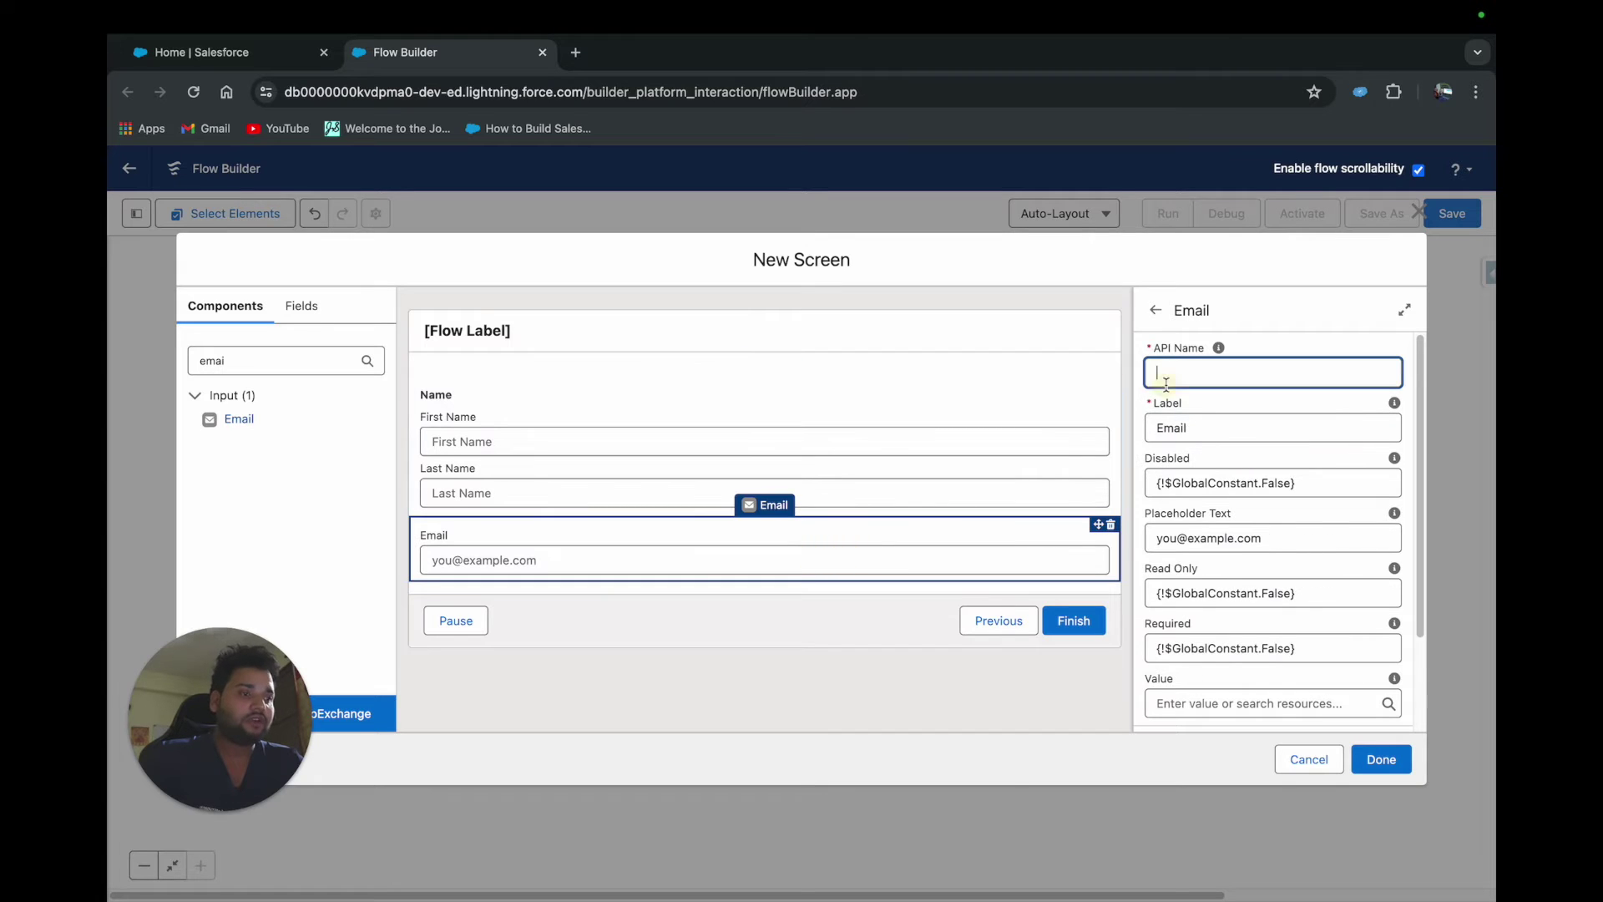
type("Email")
left_click(1230, 340)
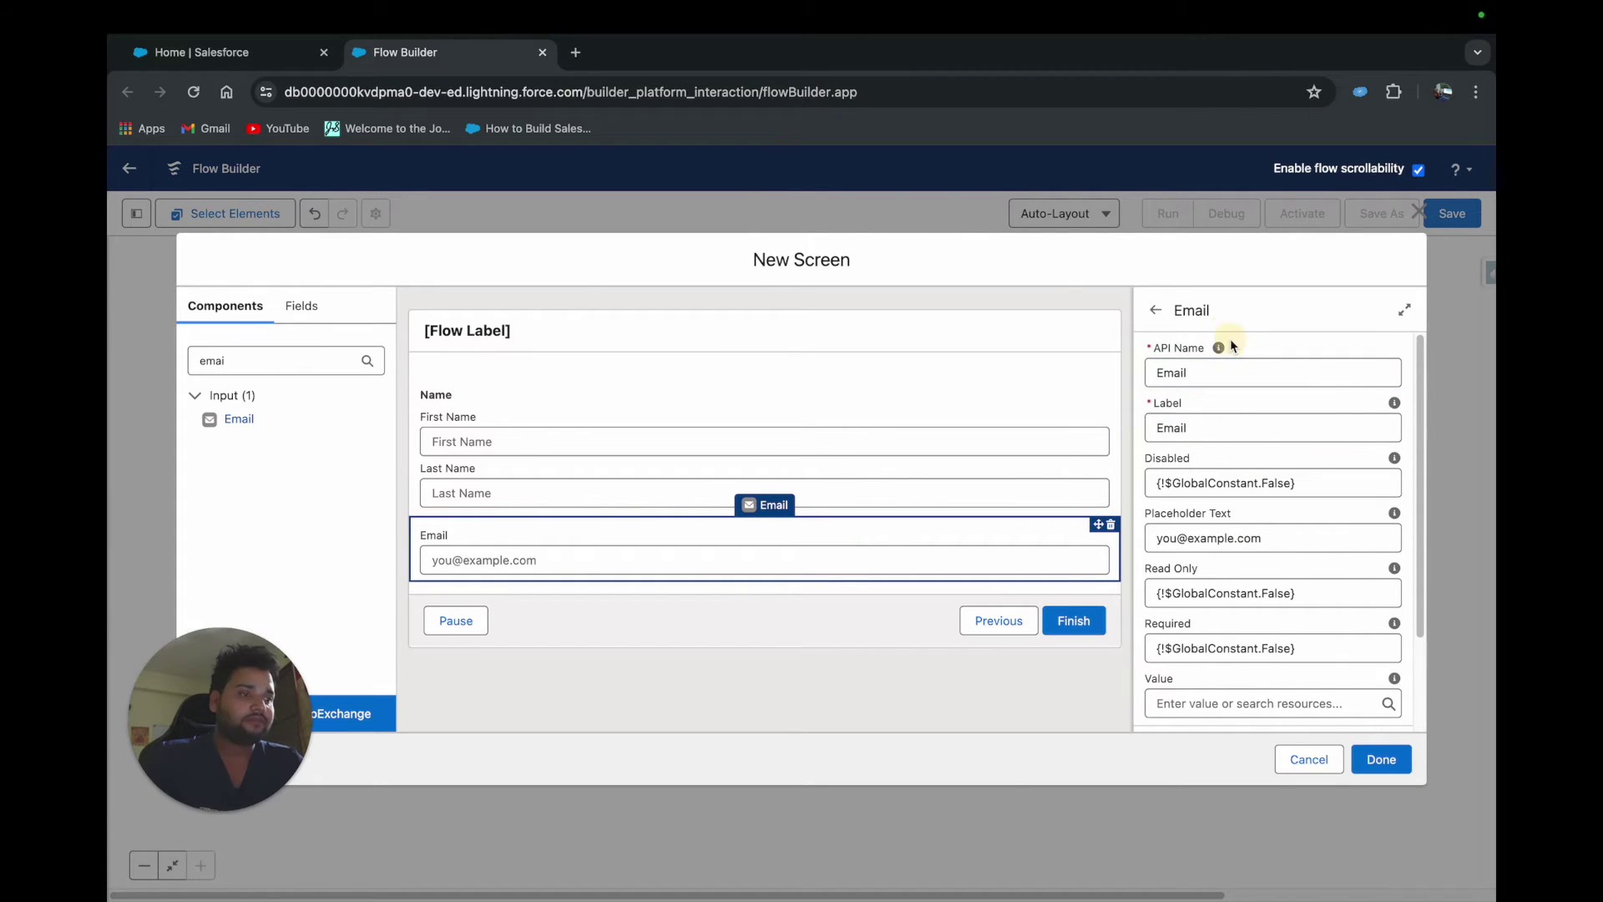
left_click(1378, 759)
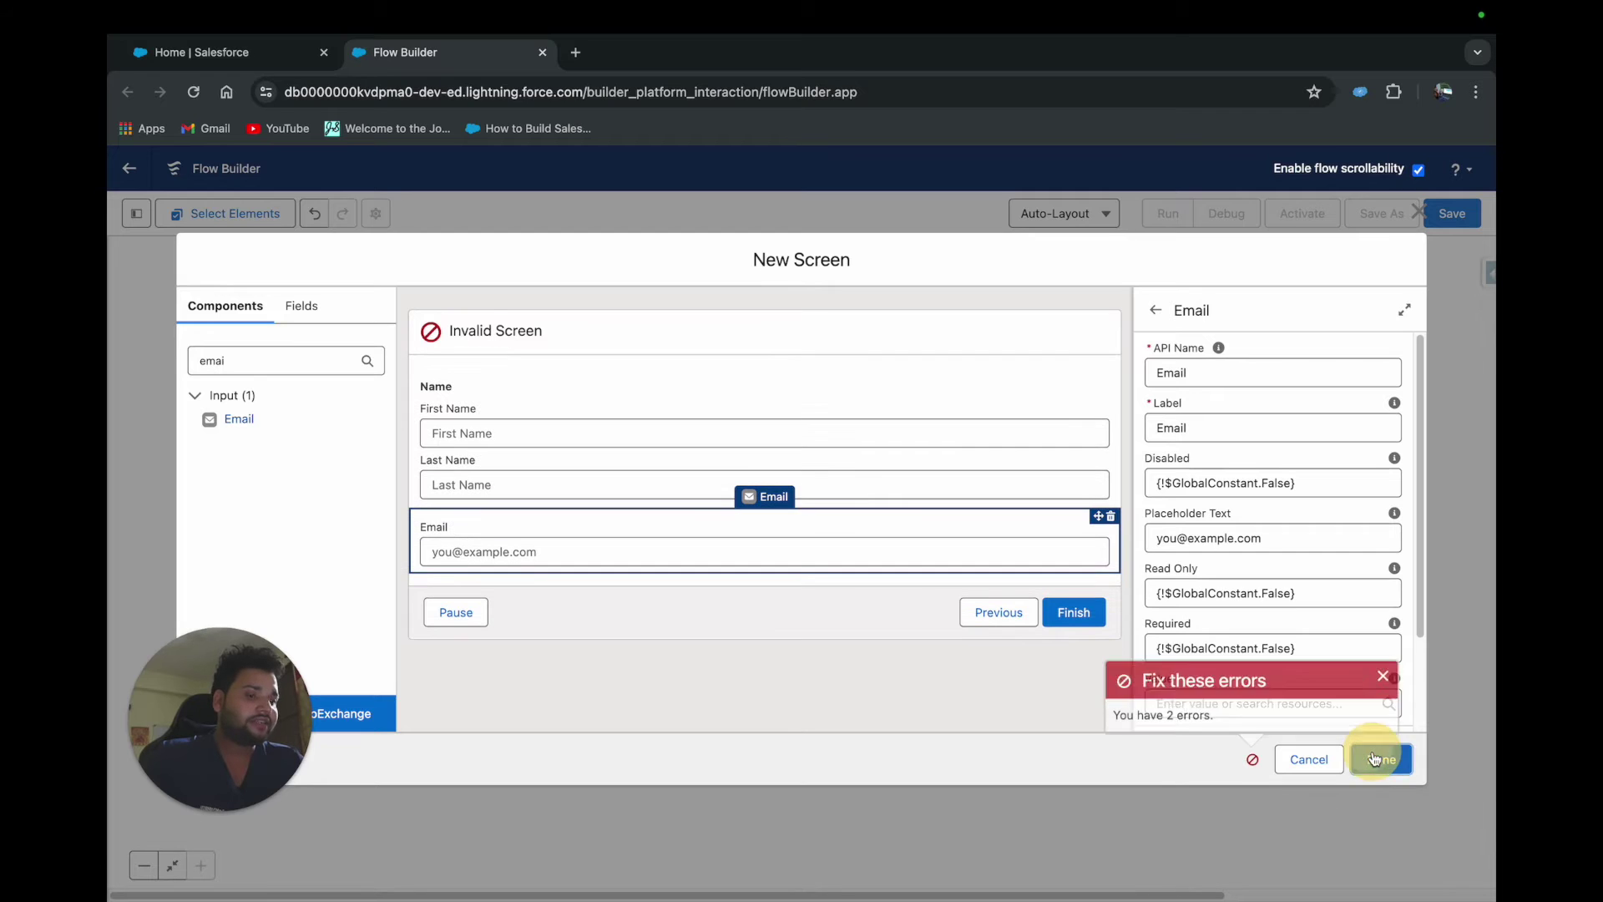
Label the screen 'Contact Info' with API name Contact_Info and finish it
left_click(644, 334)
left_click(1201, 376)
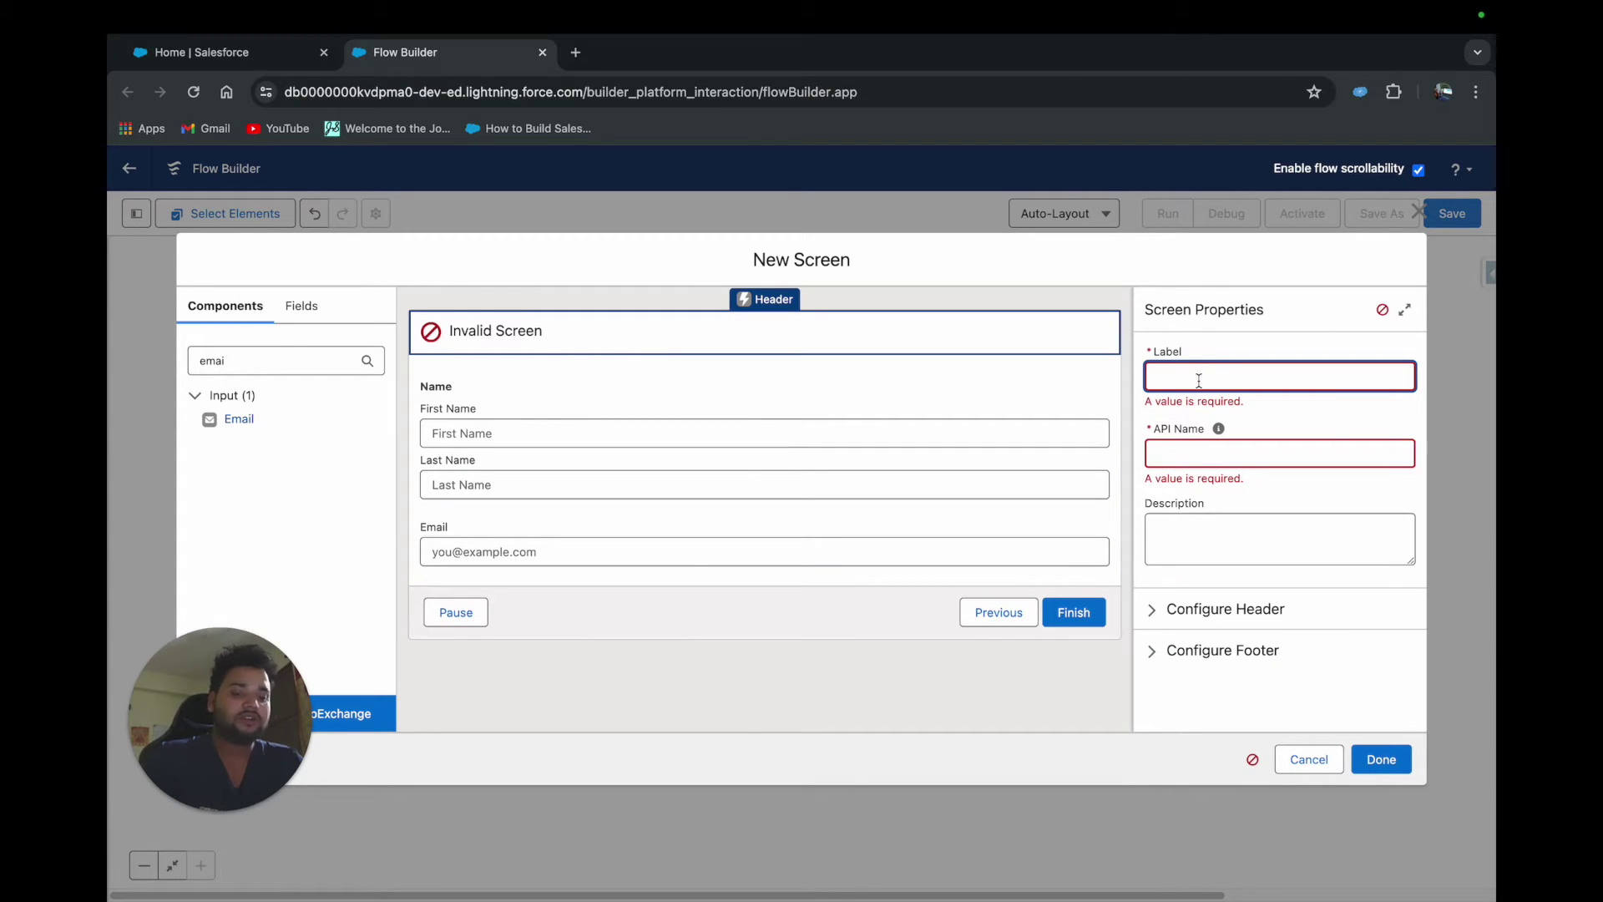
type("Contact Info")
left_click(1248, 449)
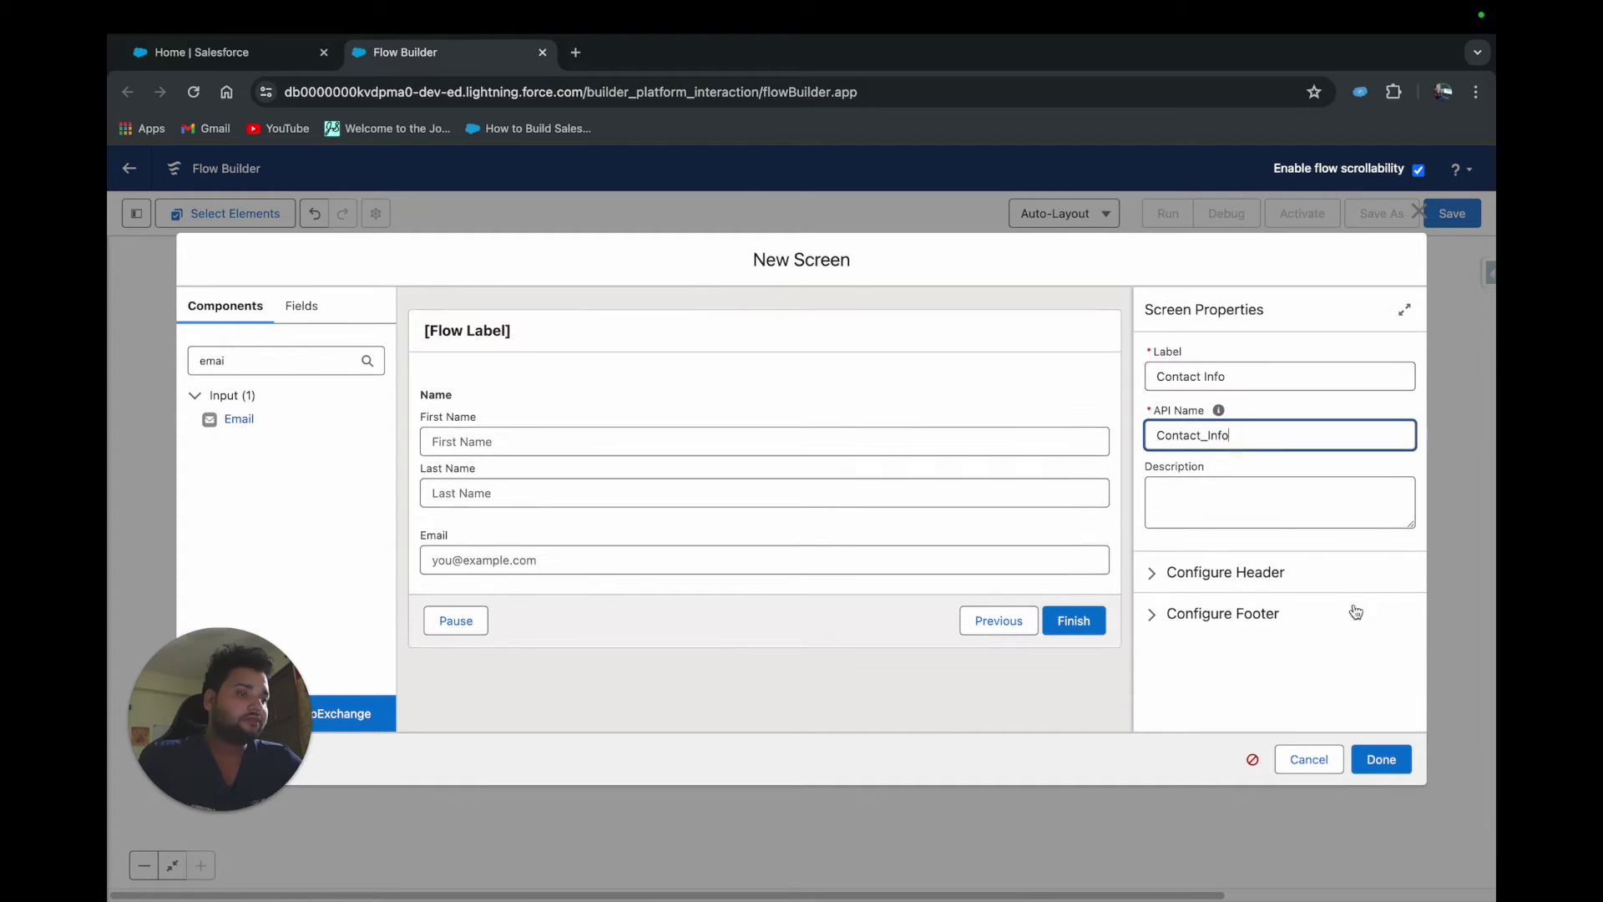
left_click(1402, 756)
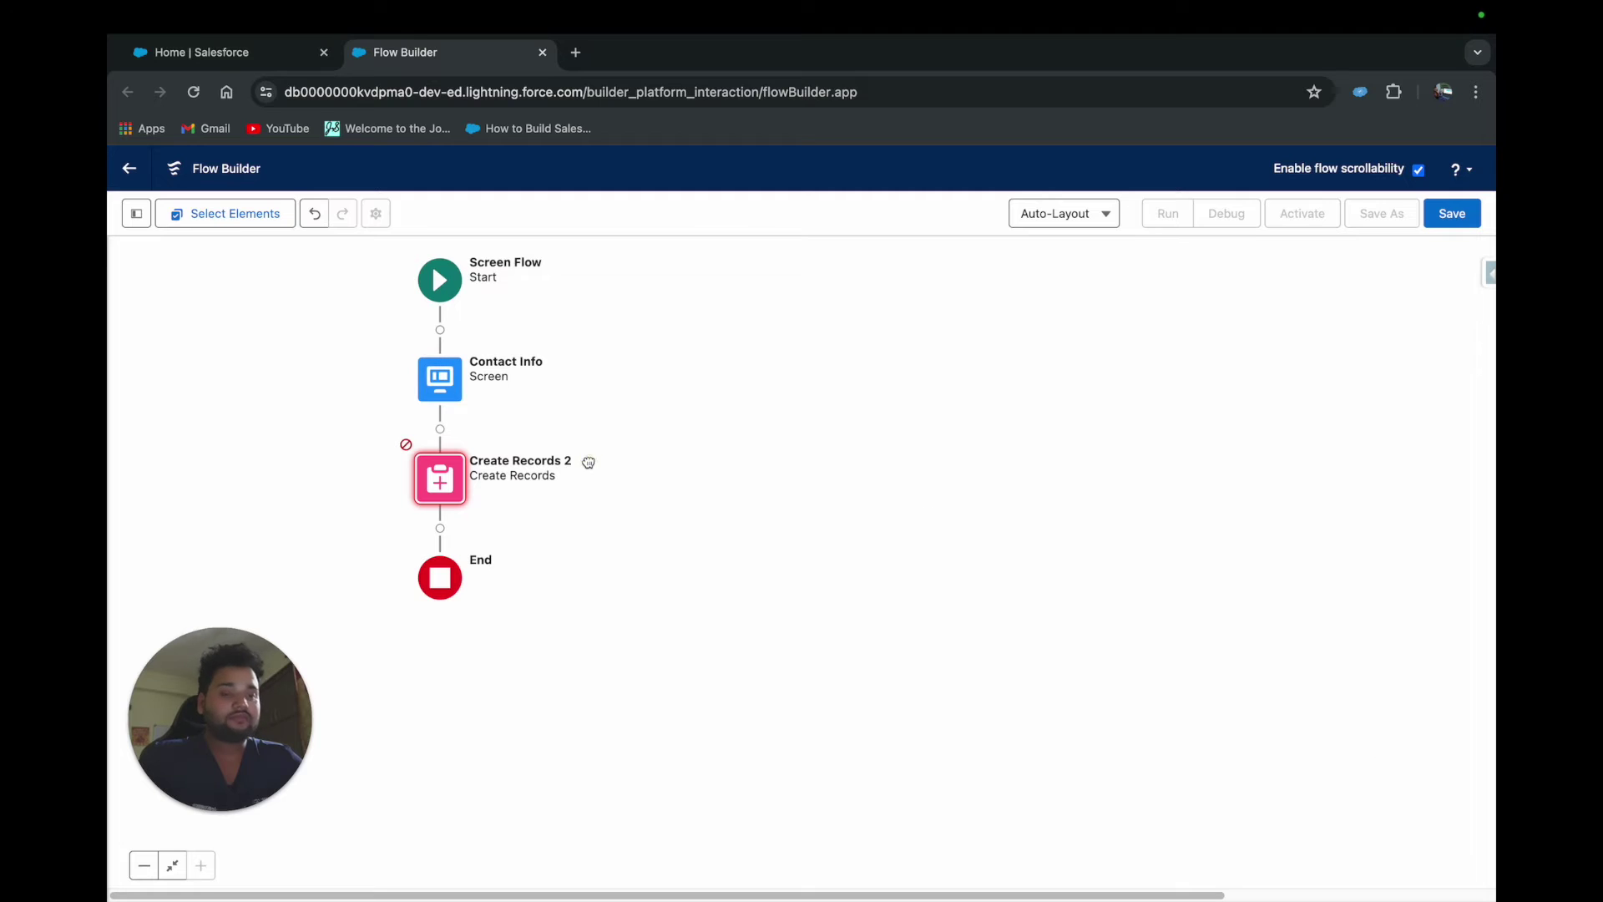
Rename the Create Records element to 'Create Contact' with API name Create_Contact
left_click(449, 488)
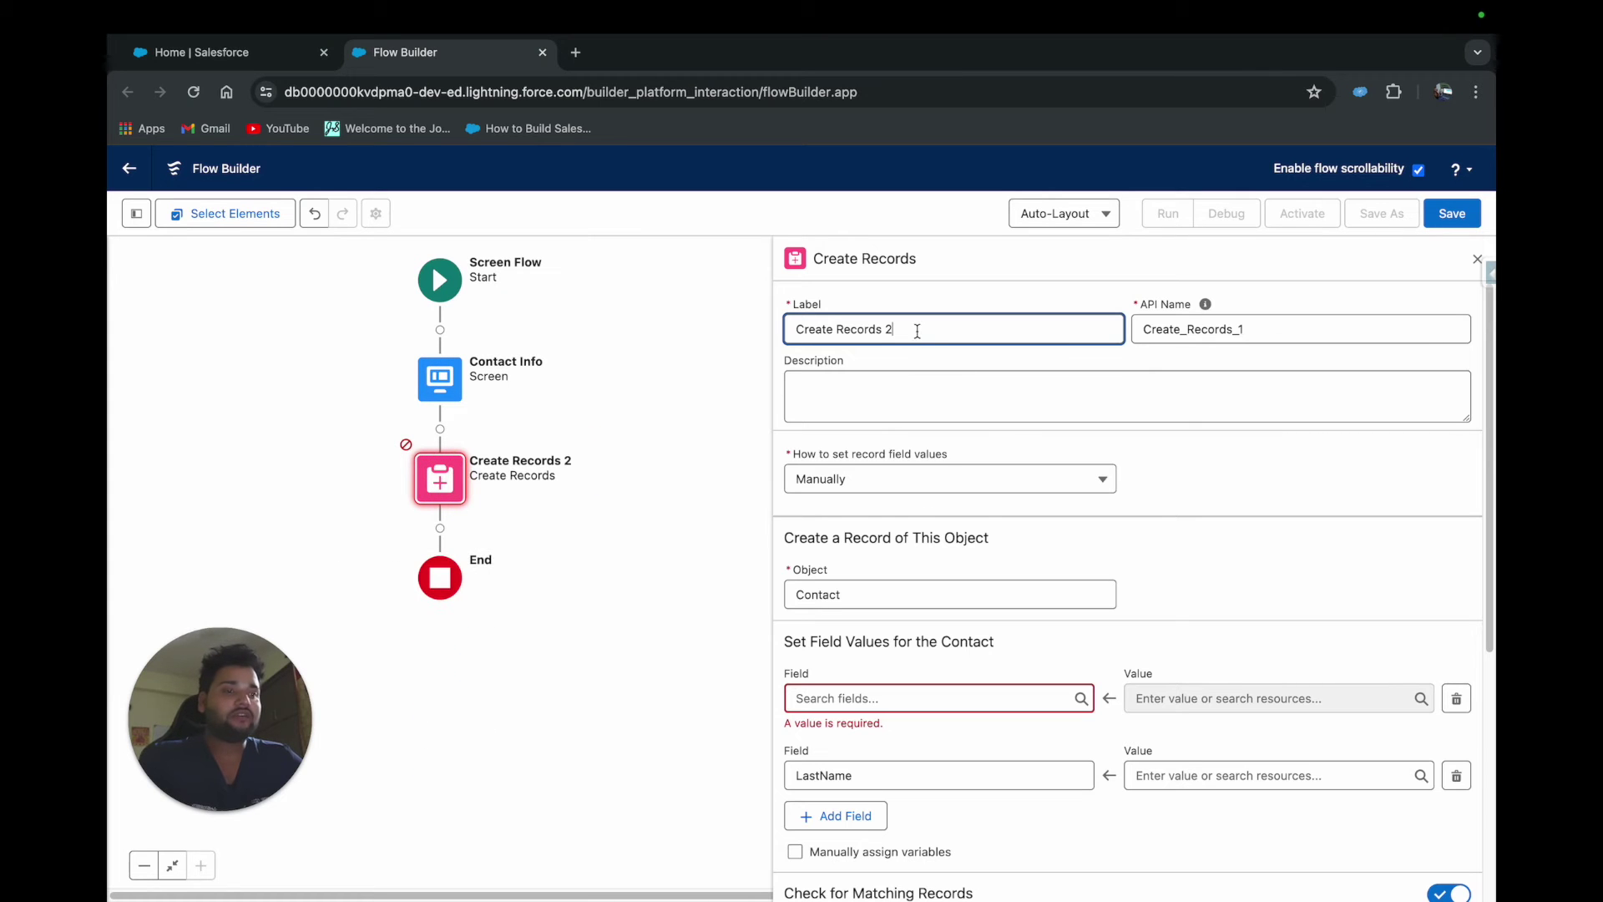
left_click_drag(916, 329, 796, 330)
key("BackSpace")
type("Creta")
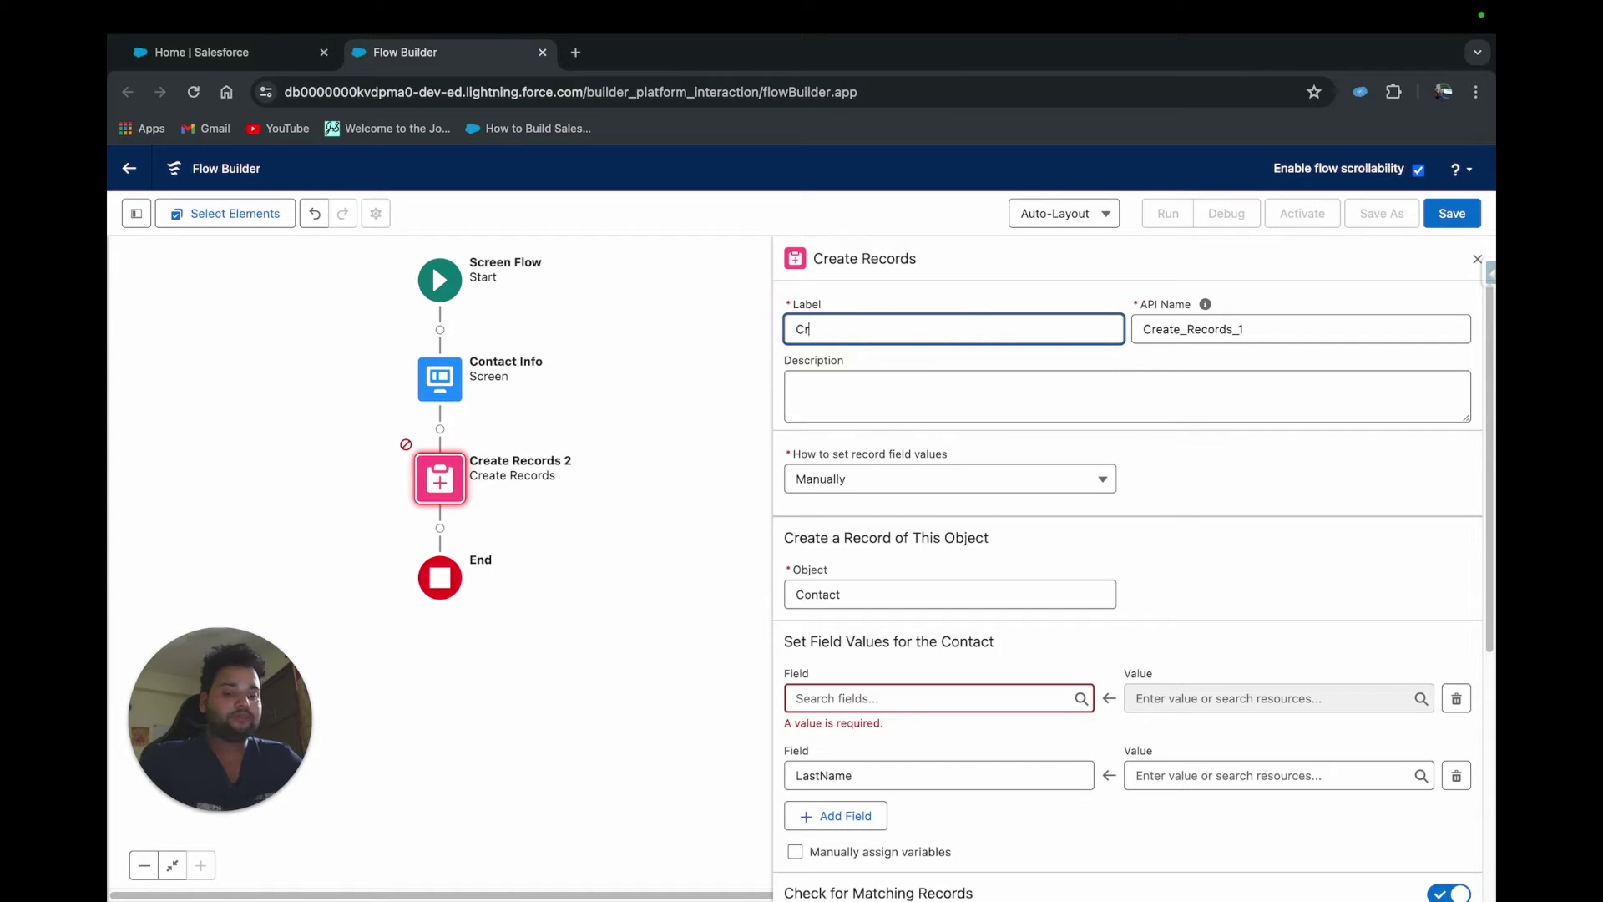
key("BackSpace")
key("BackSpace")
type("AT")
key("BackSpace")
key("BackSpace")
type("at")
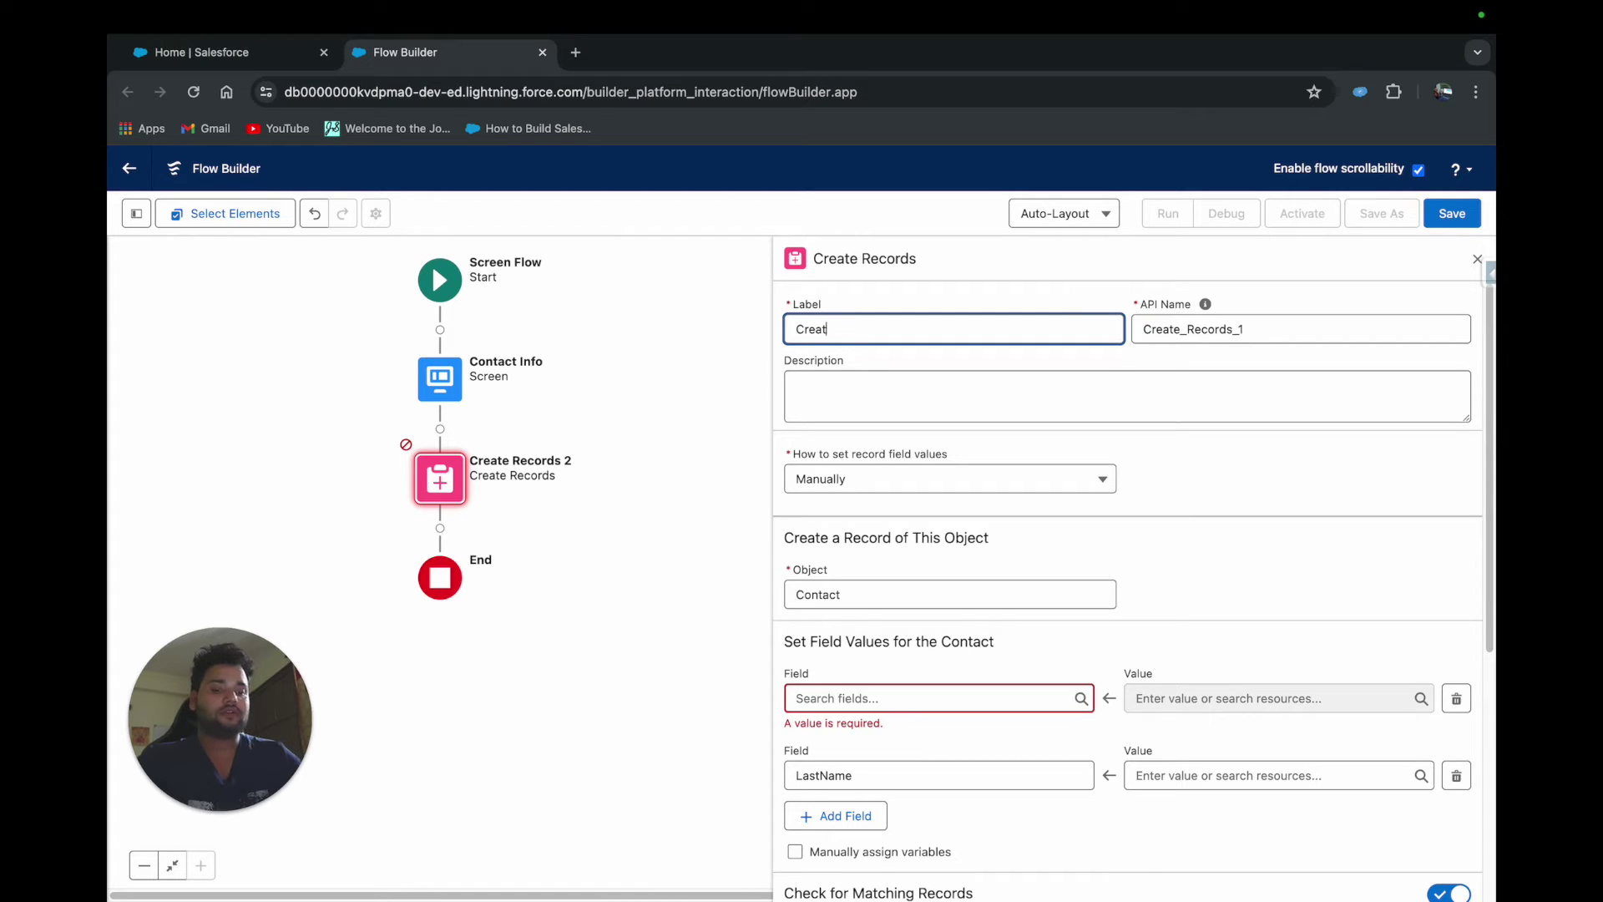
type("e Contact")
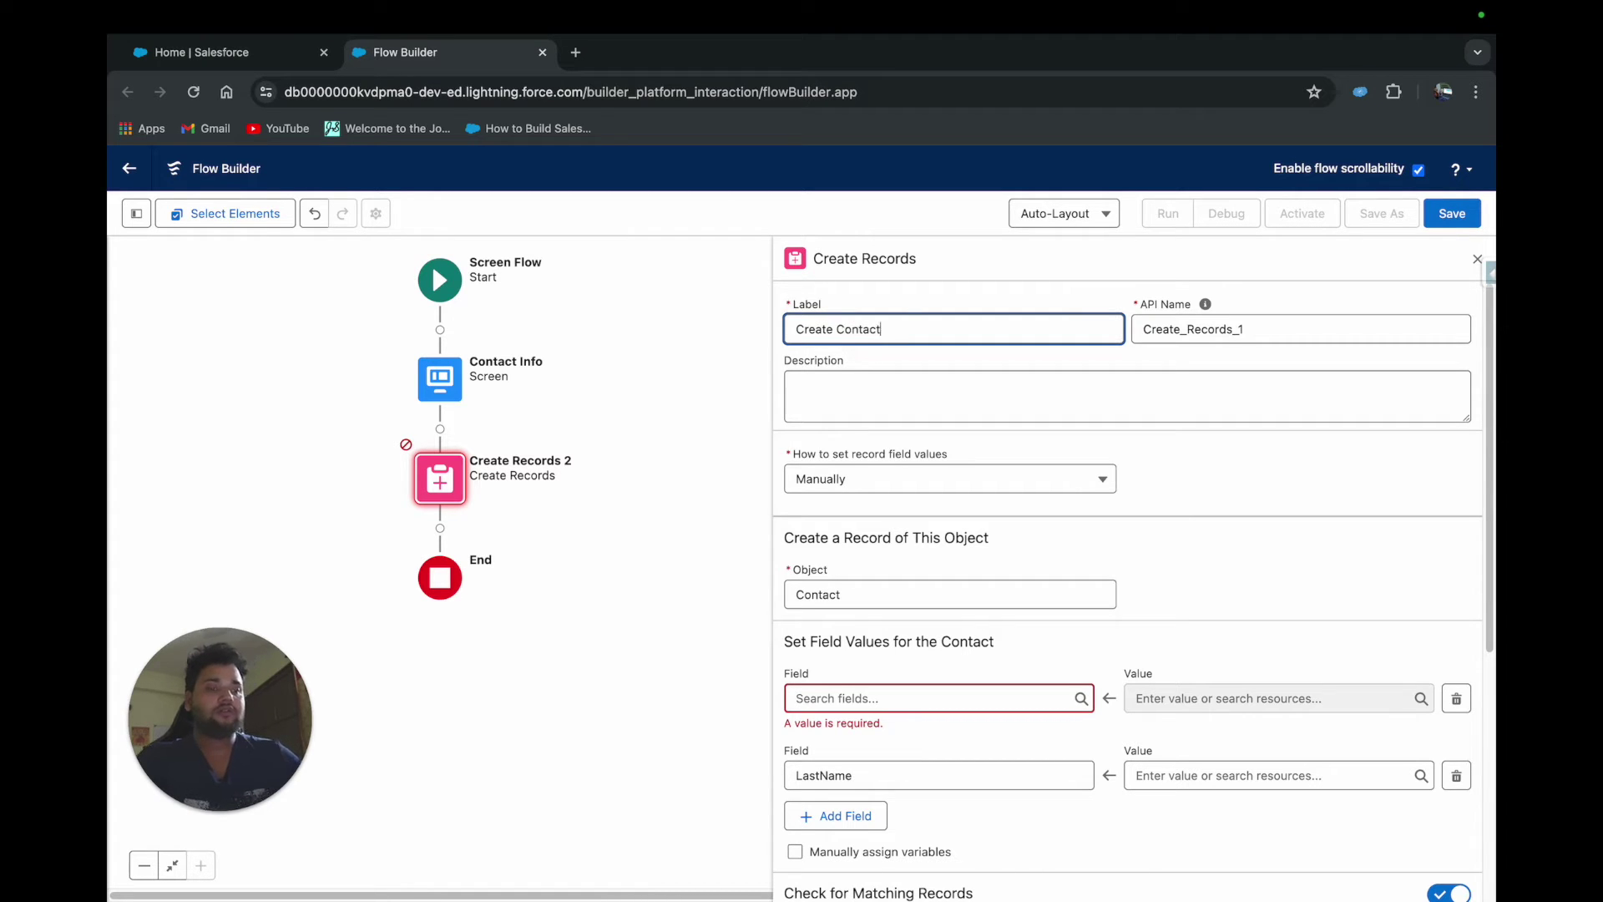
double_click(1149, 334)
key("BackSpace")
left_click(1100, 329)
left_click(1193, 329)
left_click(936, 590)
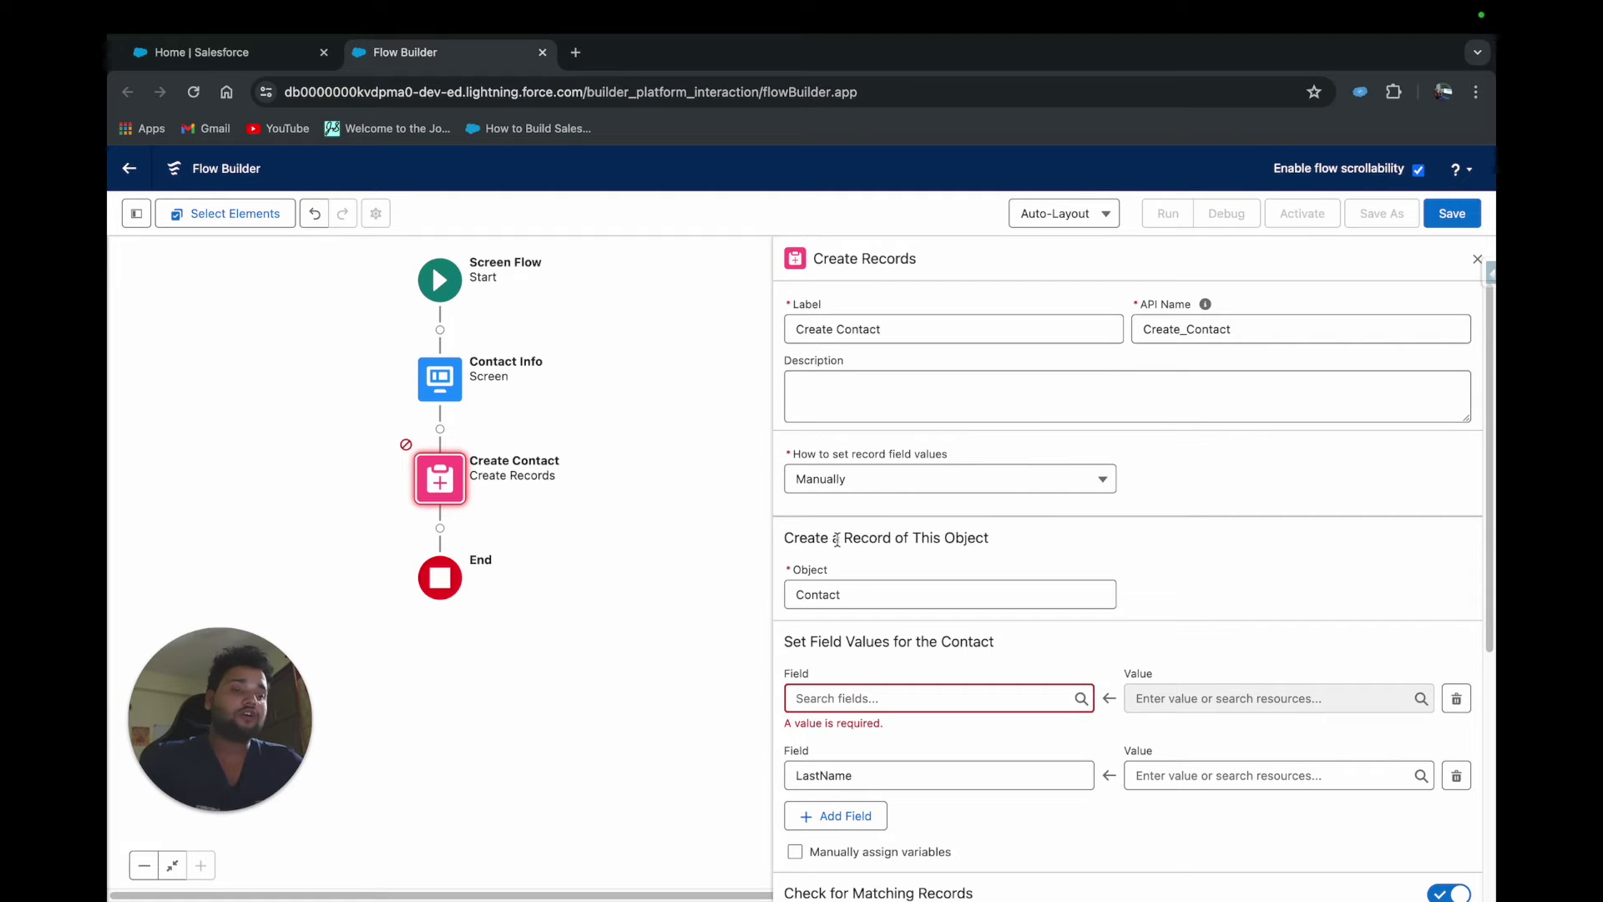
Set the contact's Email field from the Email screen component's value
left_click(837, 699)
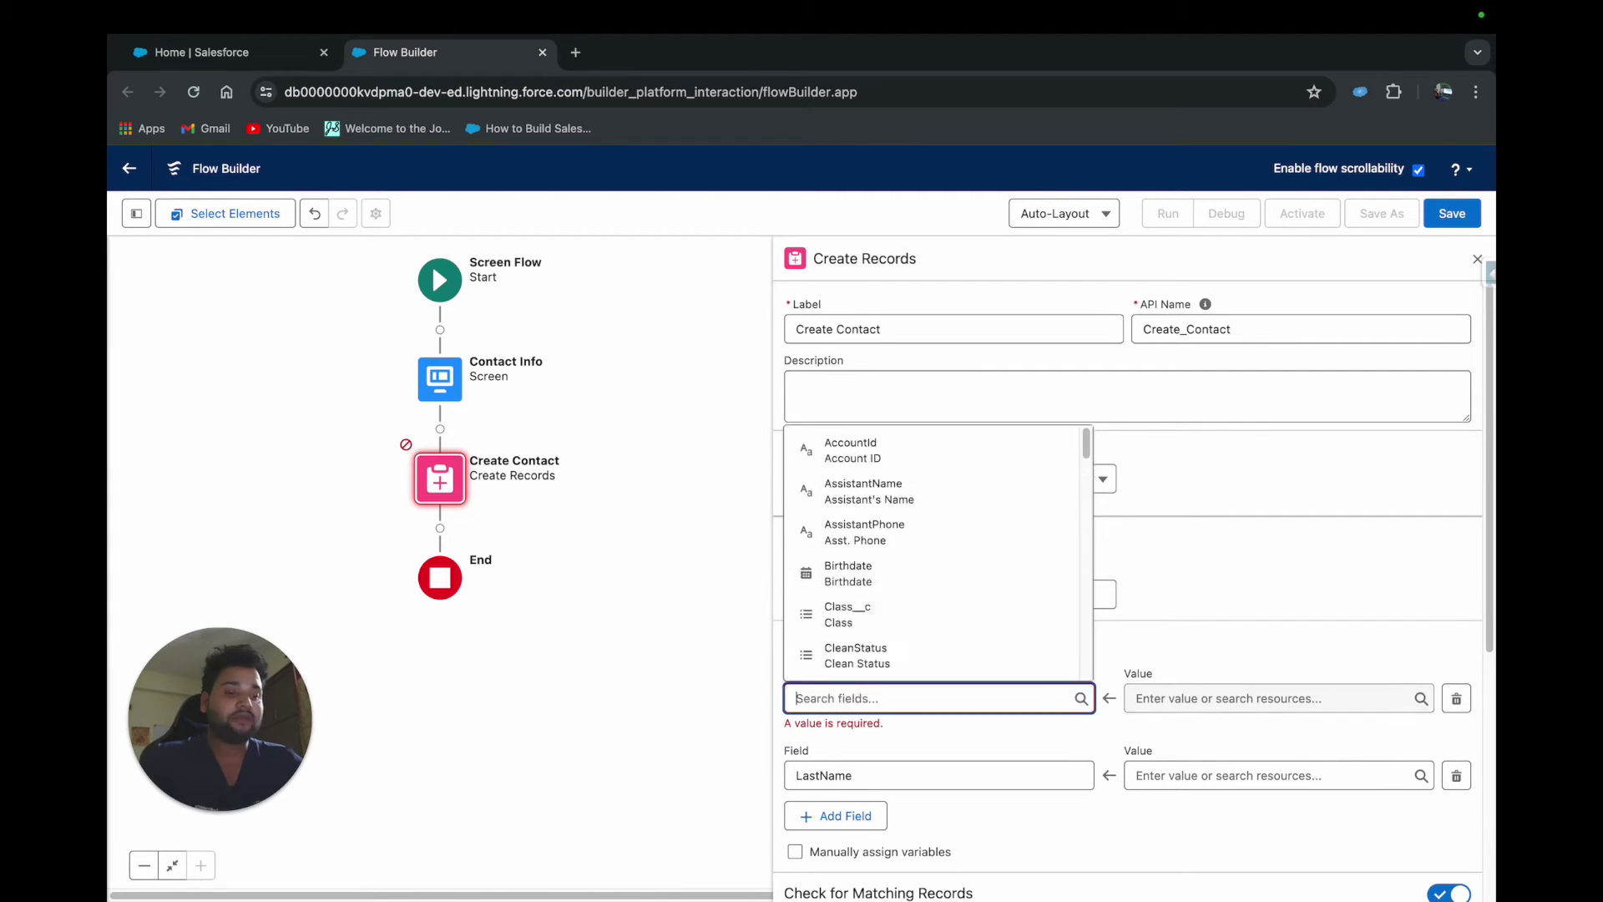
type("Email")
left_click(841, 537)
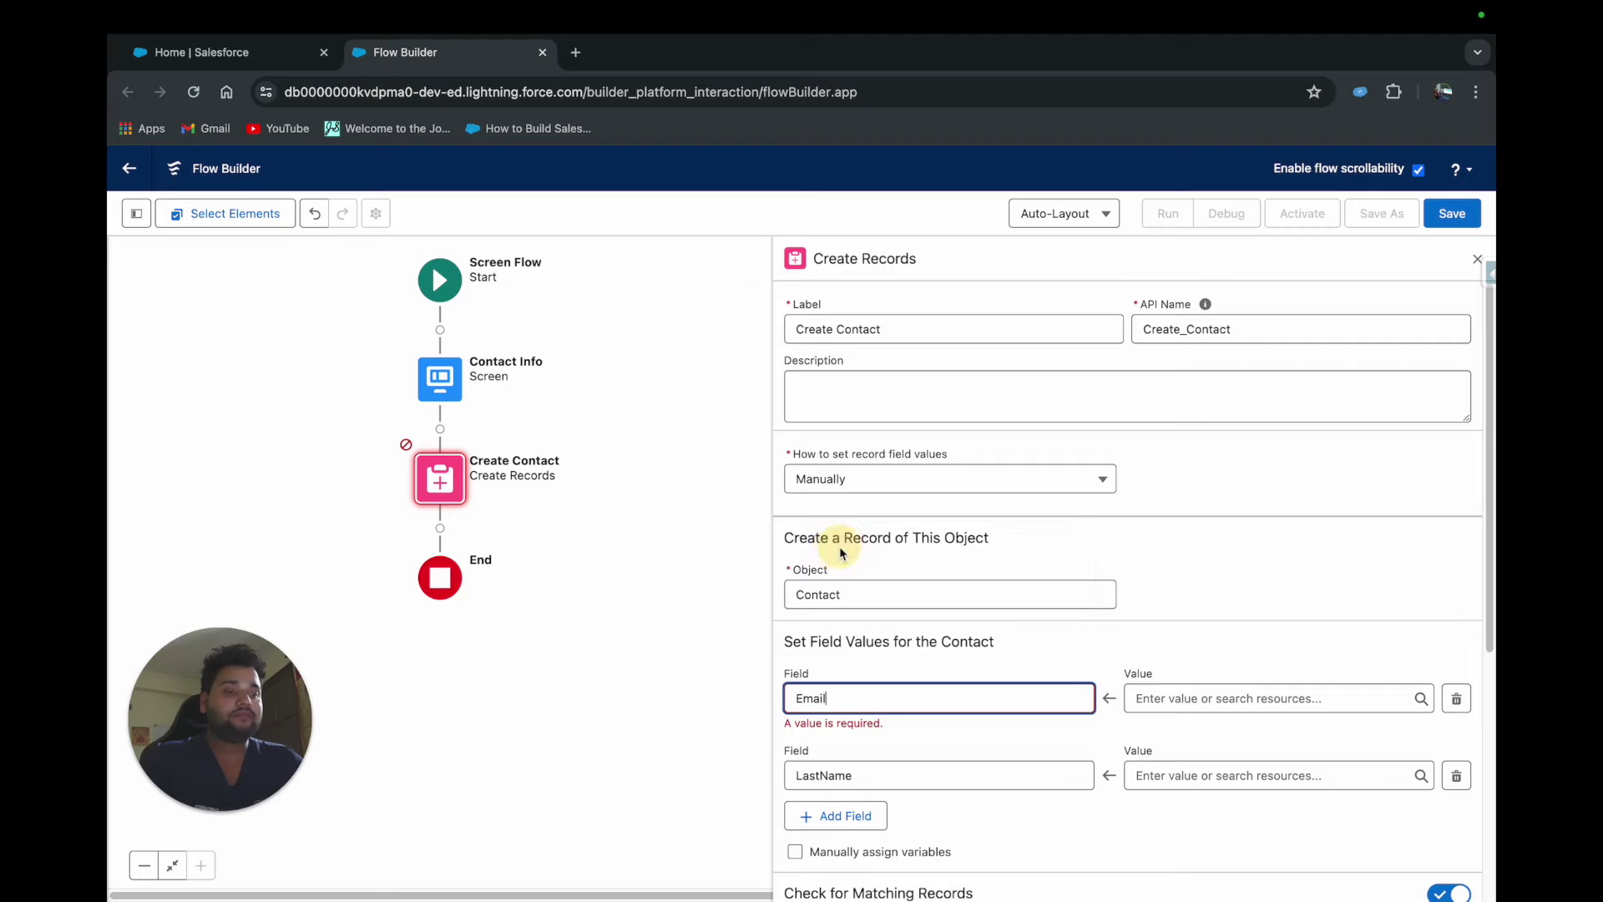
left_click(1137, 700)
type("ema")
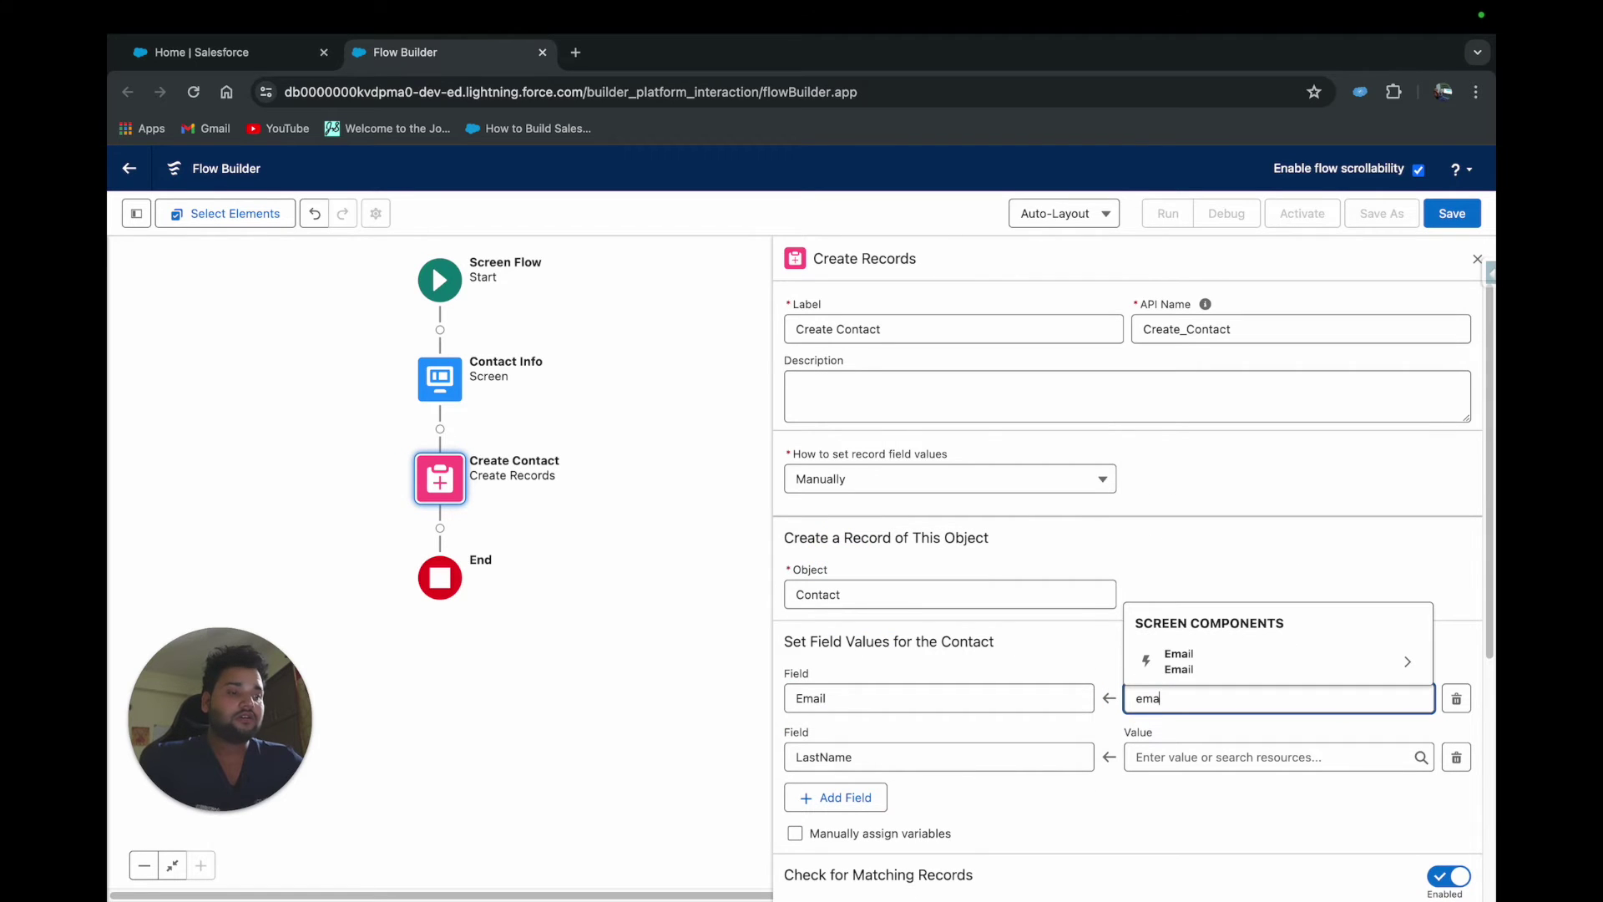
left_click(1210, 668)
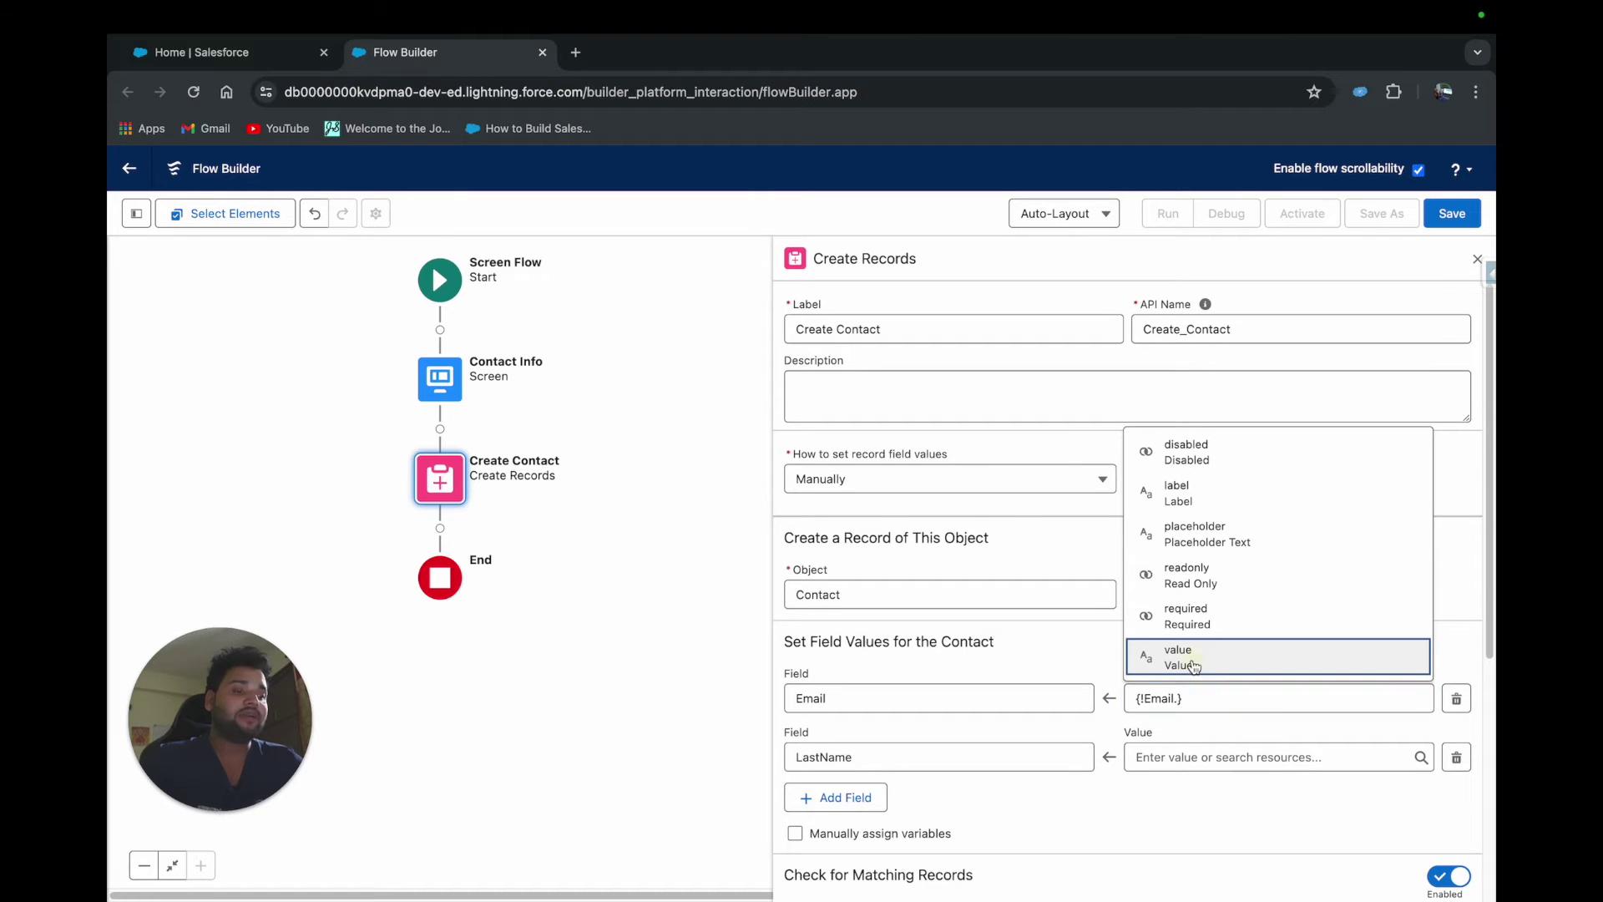
left_click(1194, 665)
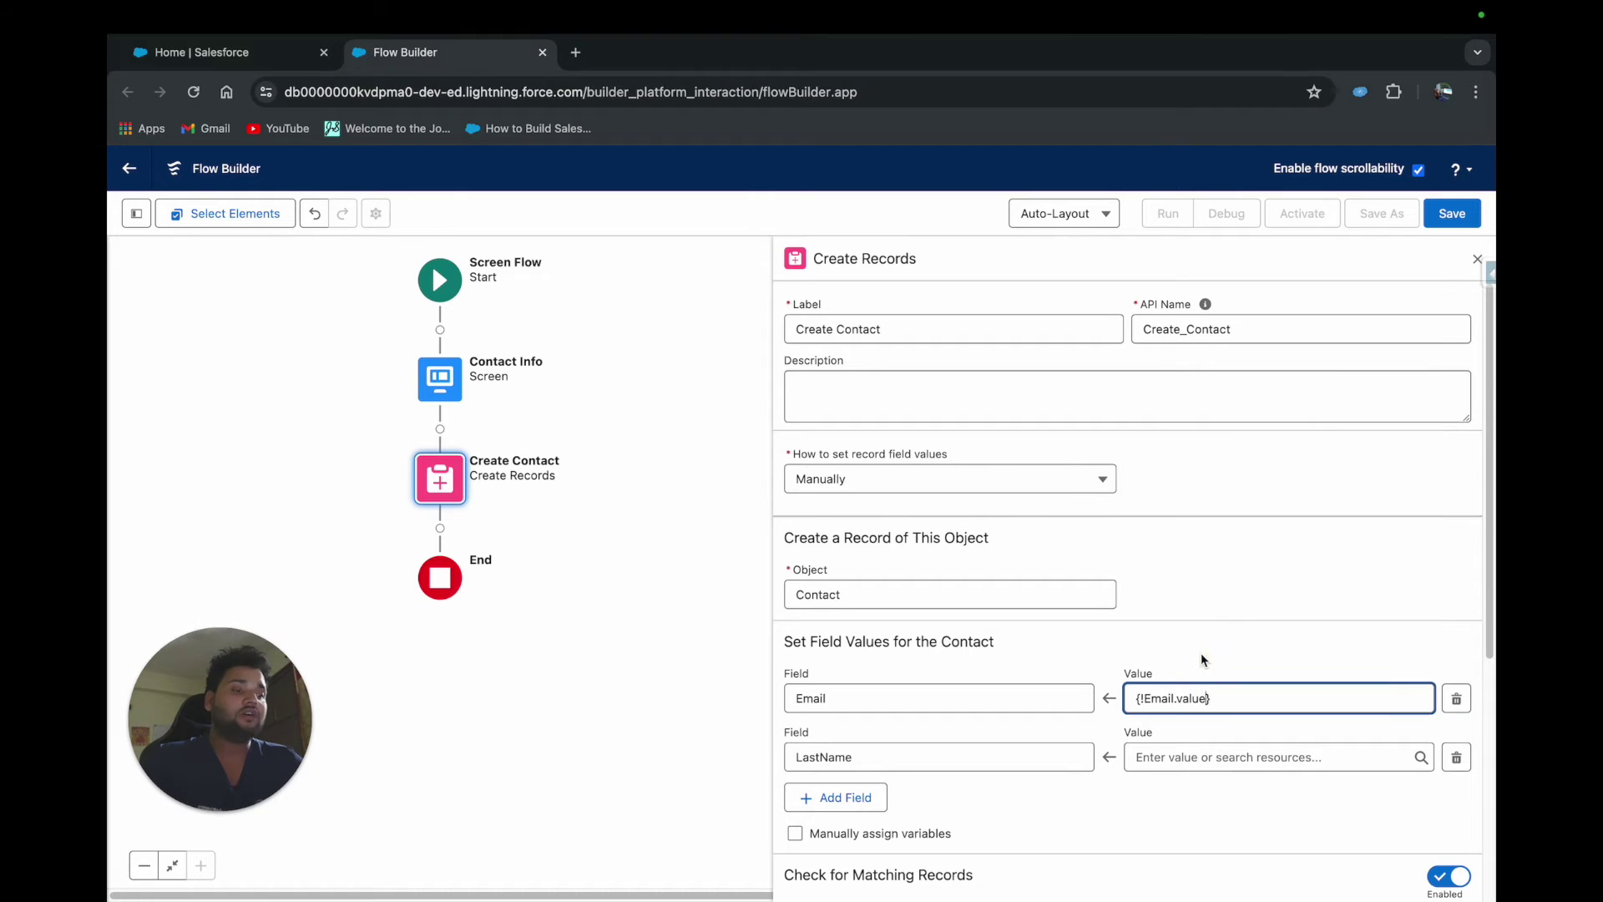
Remove the LastName assignment and re-pick the Email component's value for Email
left_click(1457, 758)
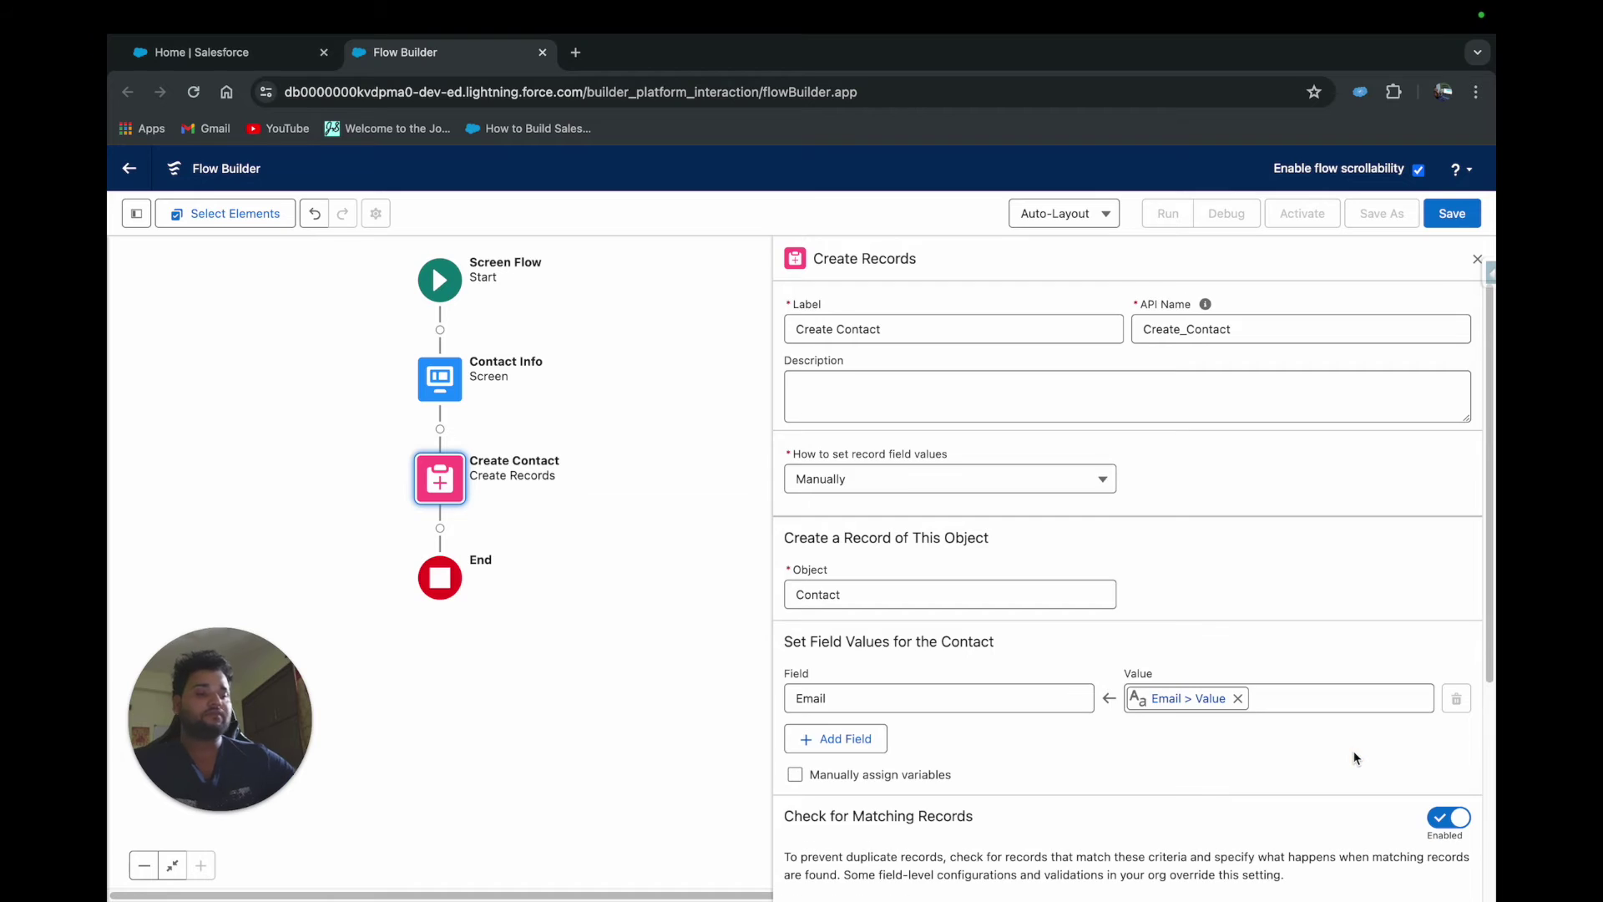
scroll(1354, 757, "down", 4)
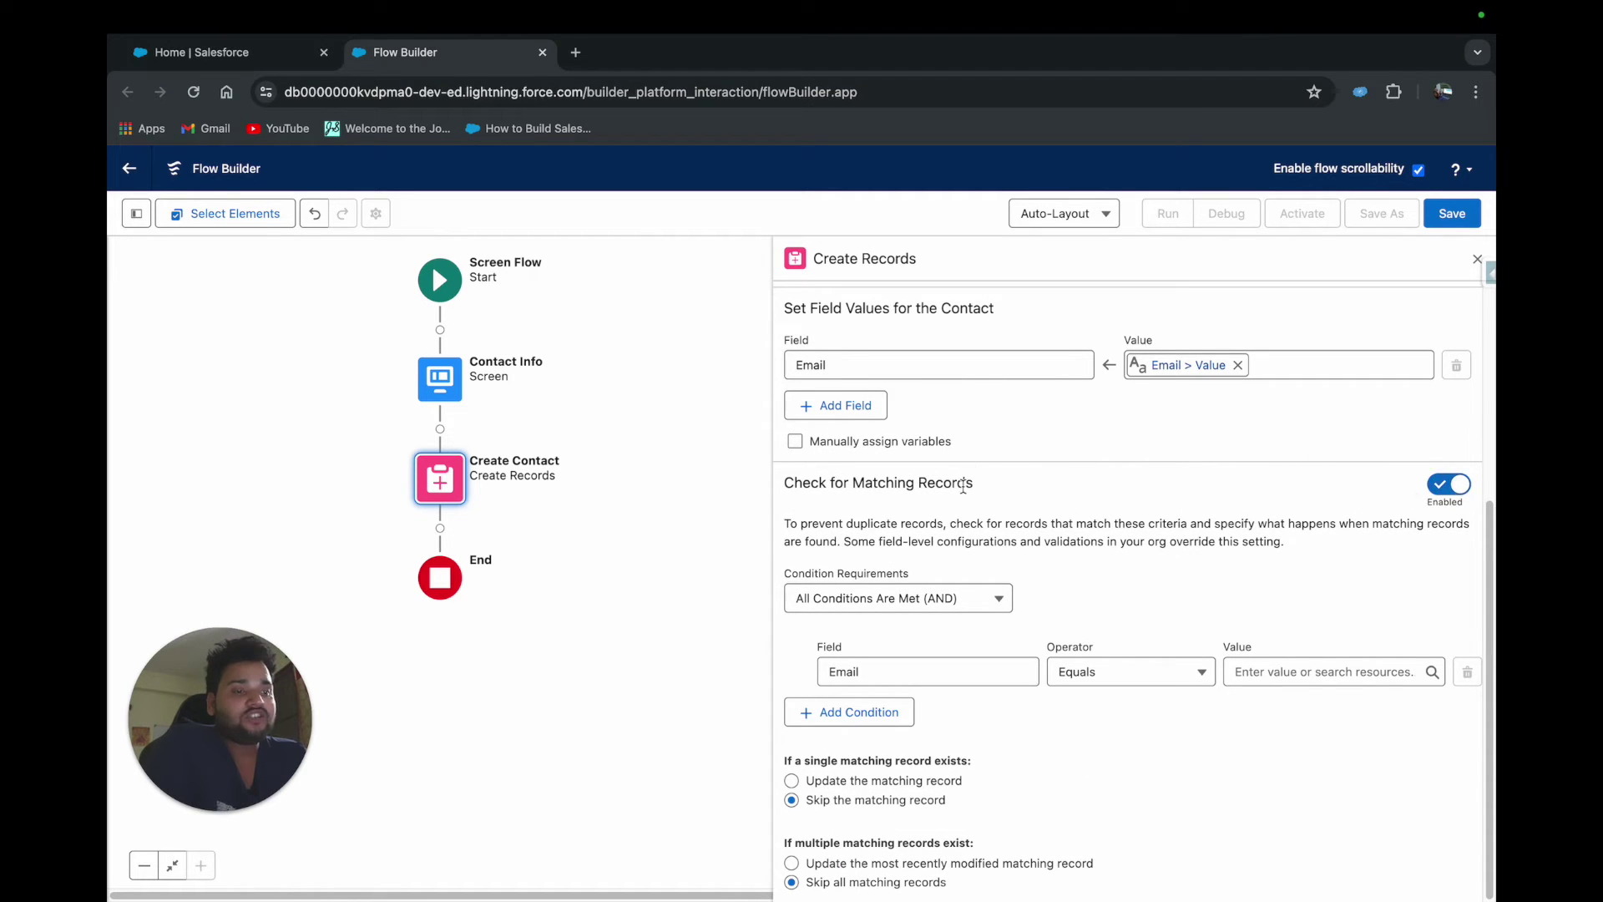
scroll(1006, 497, "up", 1)
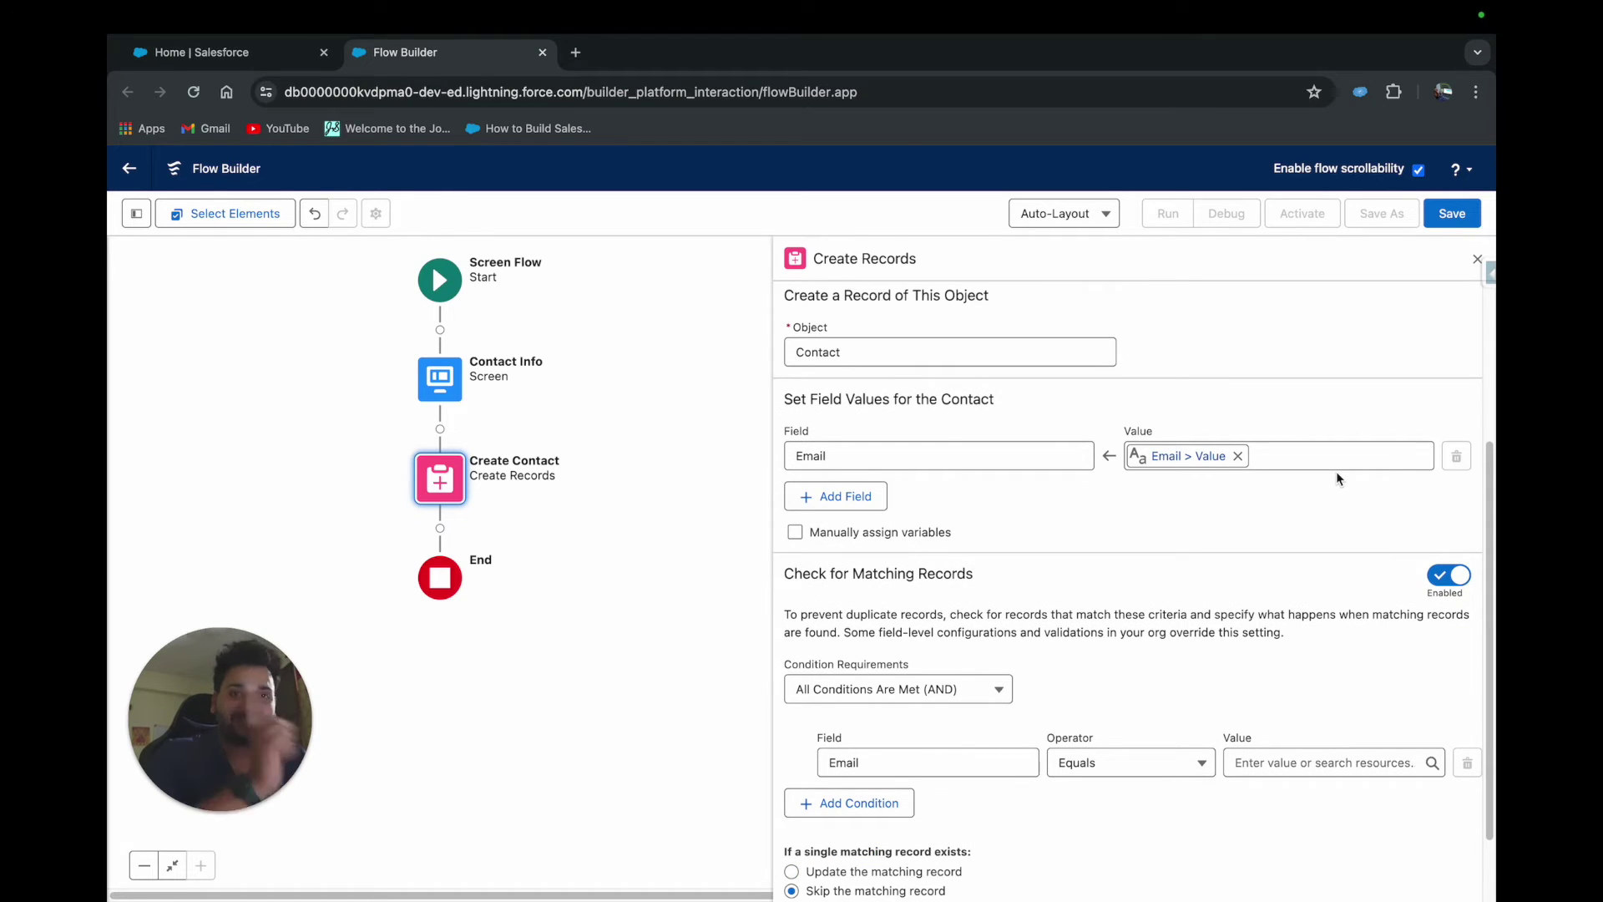
left_click(1238, 456)
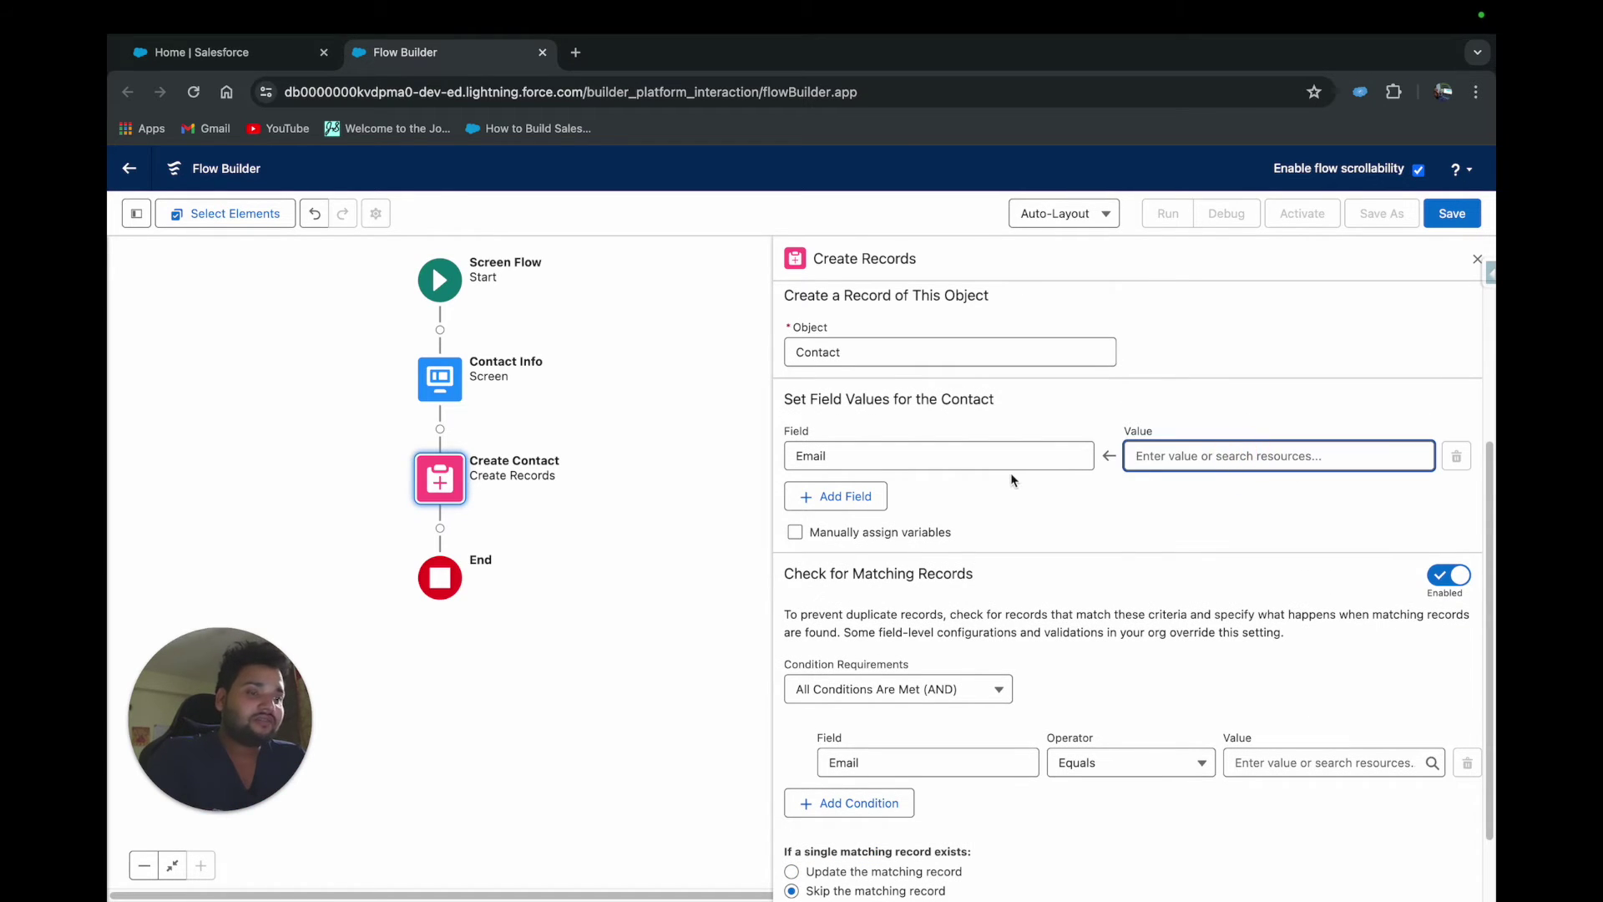
type("email")
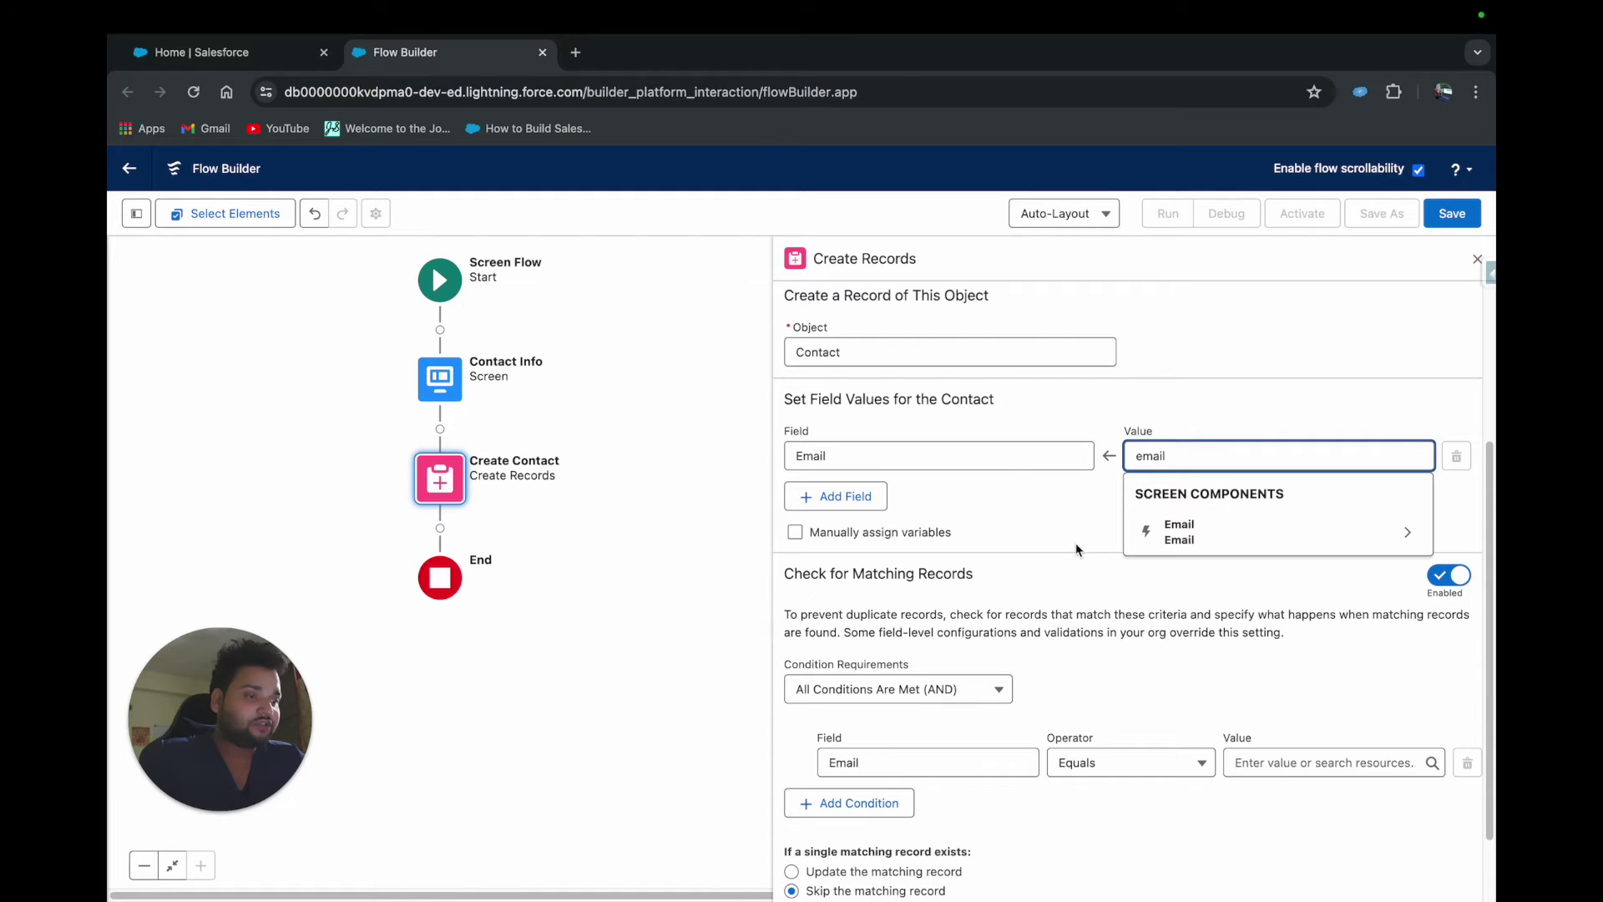
left_click(1185, 538)
left_click(1182, 703)
Add FirstName and LastName field assignment rows
left_click(815, 501)
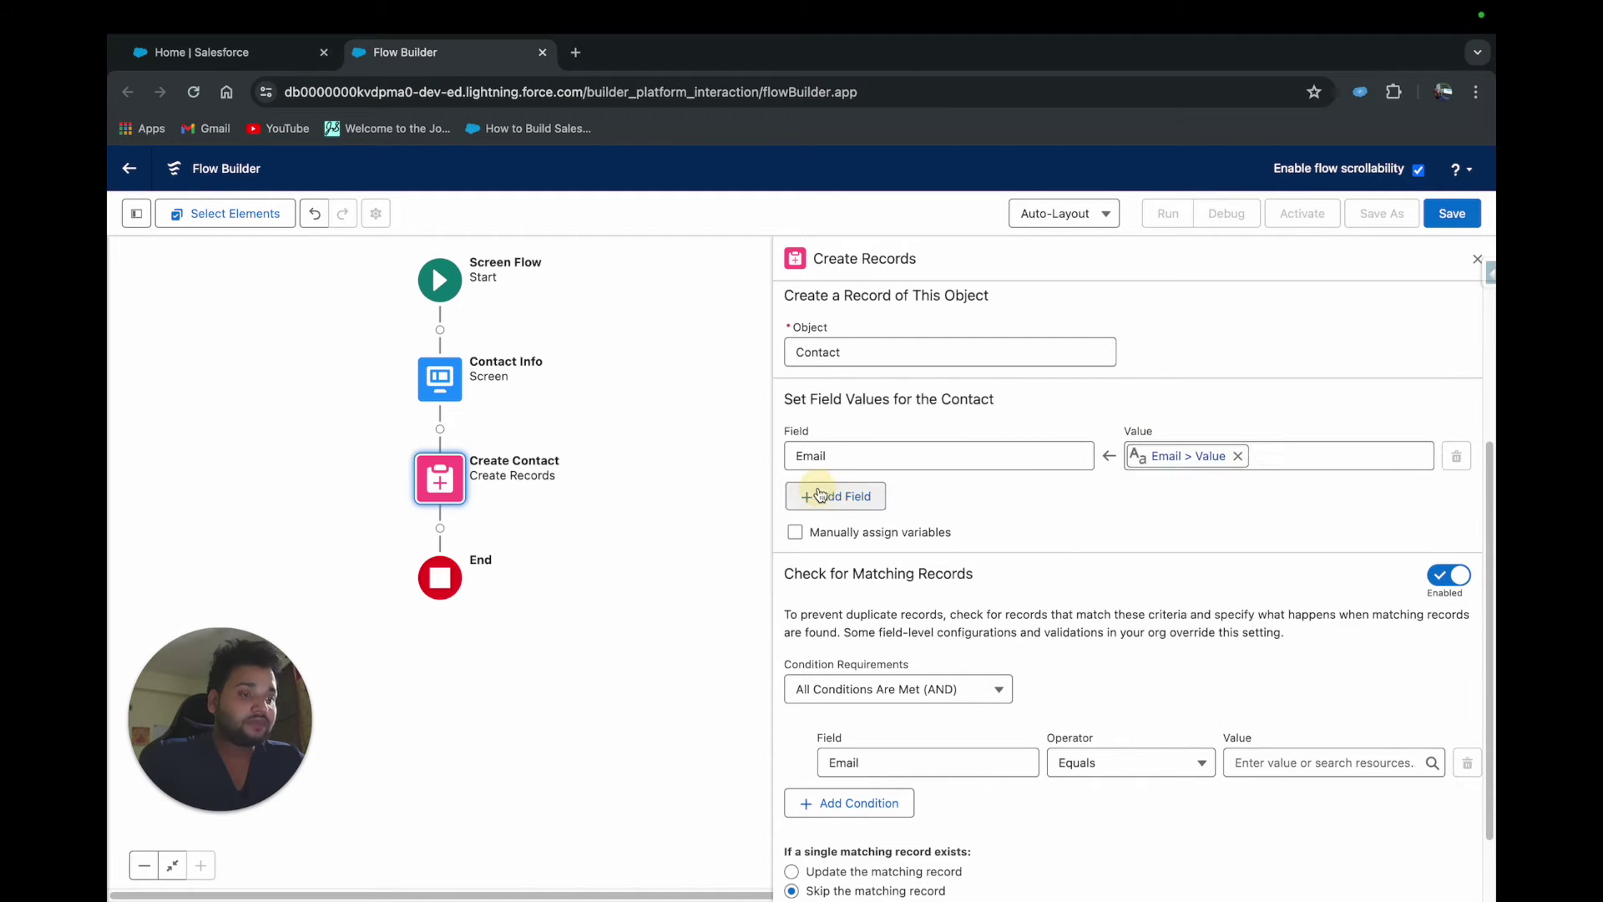
left_click(813, 512)
type("forst")
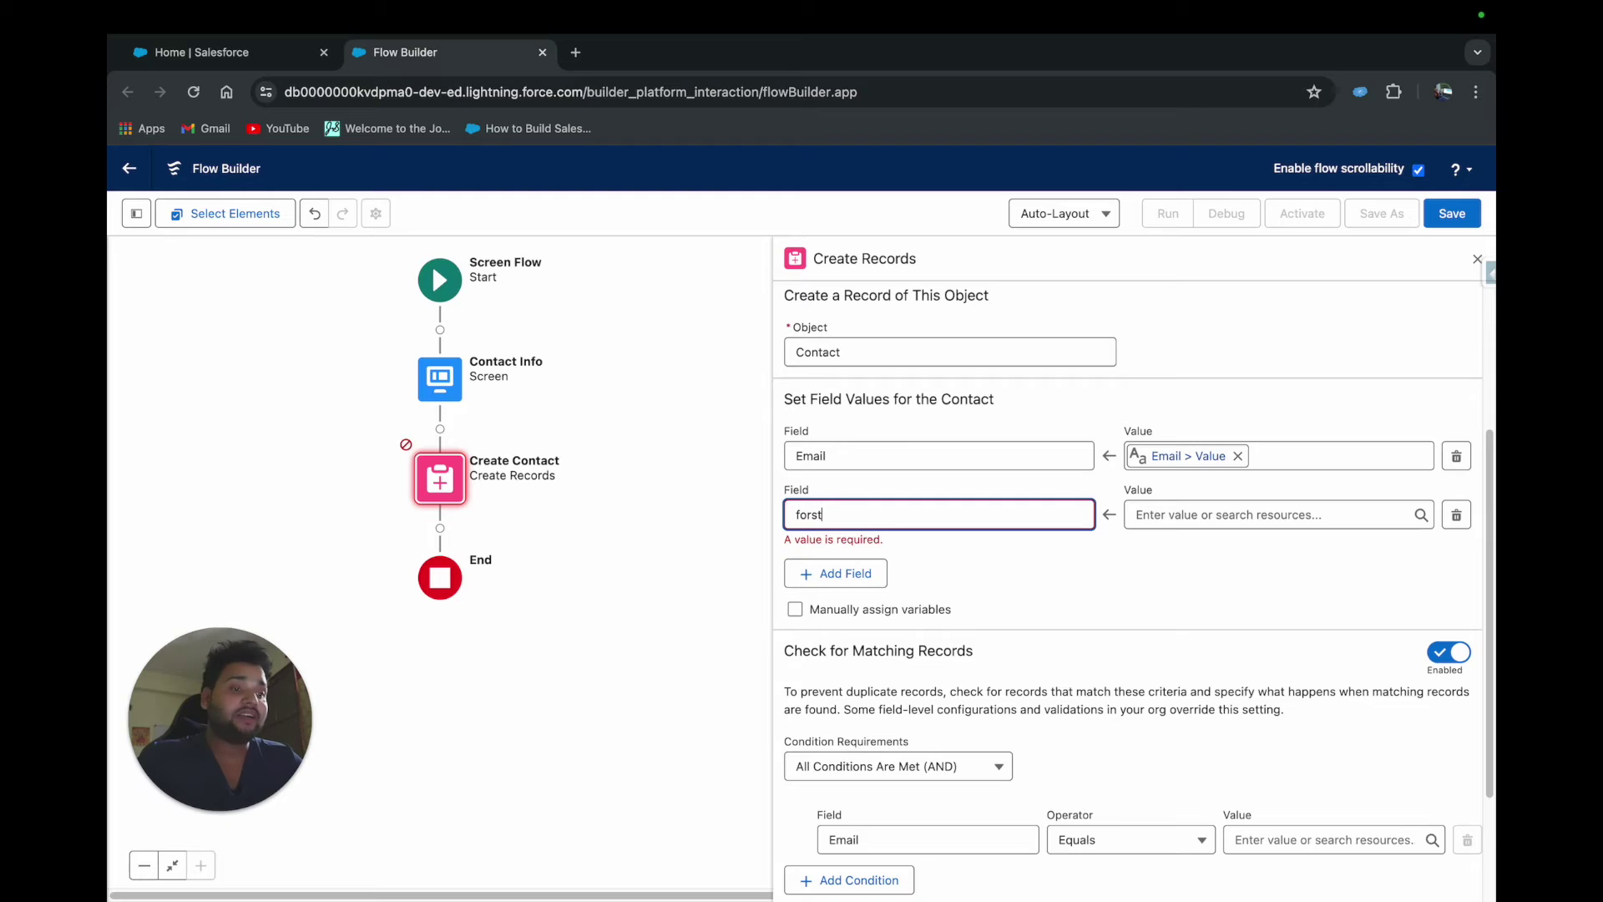
key("BackSpace")
key("BackSpace")
key("BackSpace")
type("Firs")
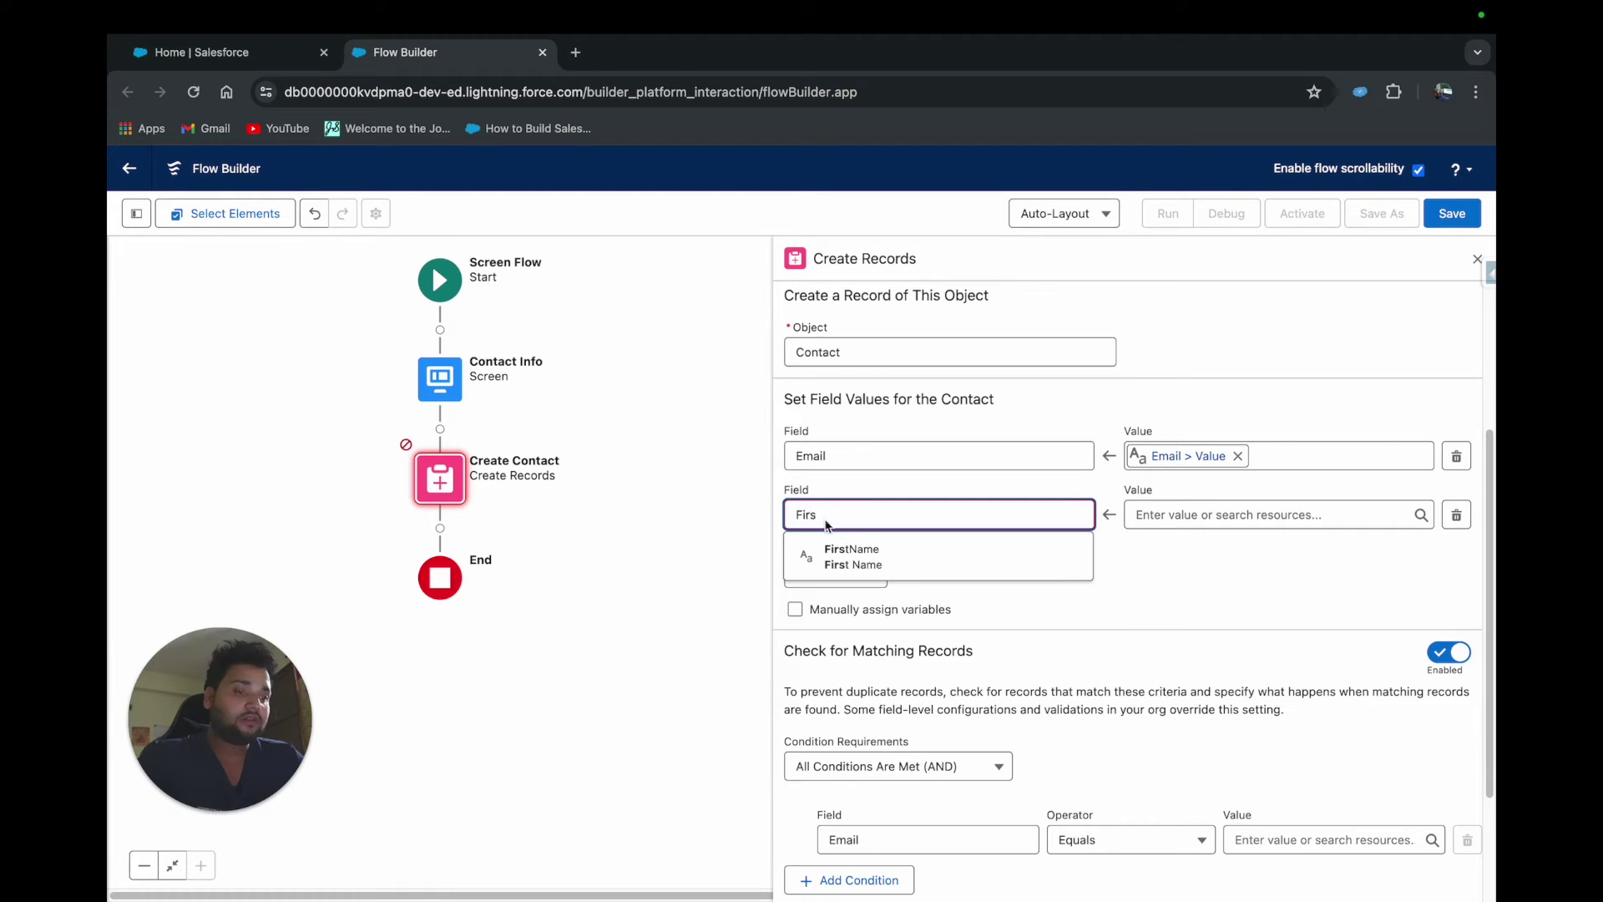
left_click(842, 548)
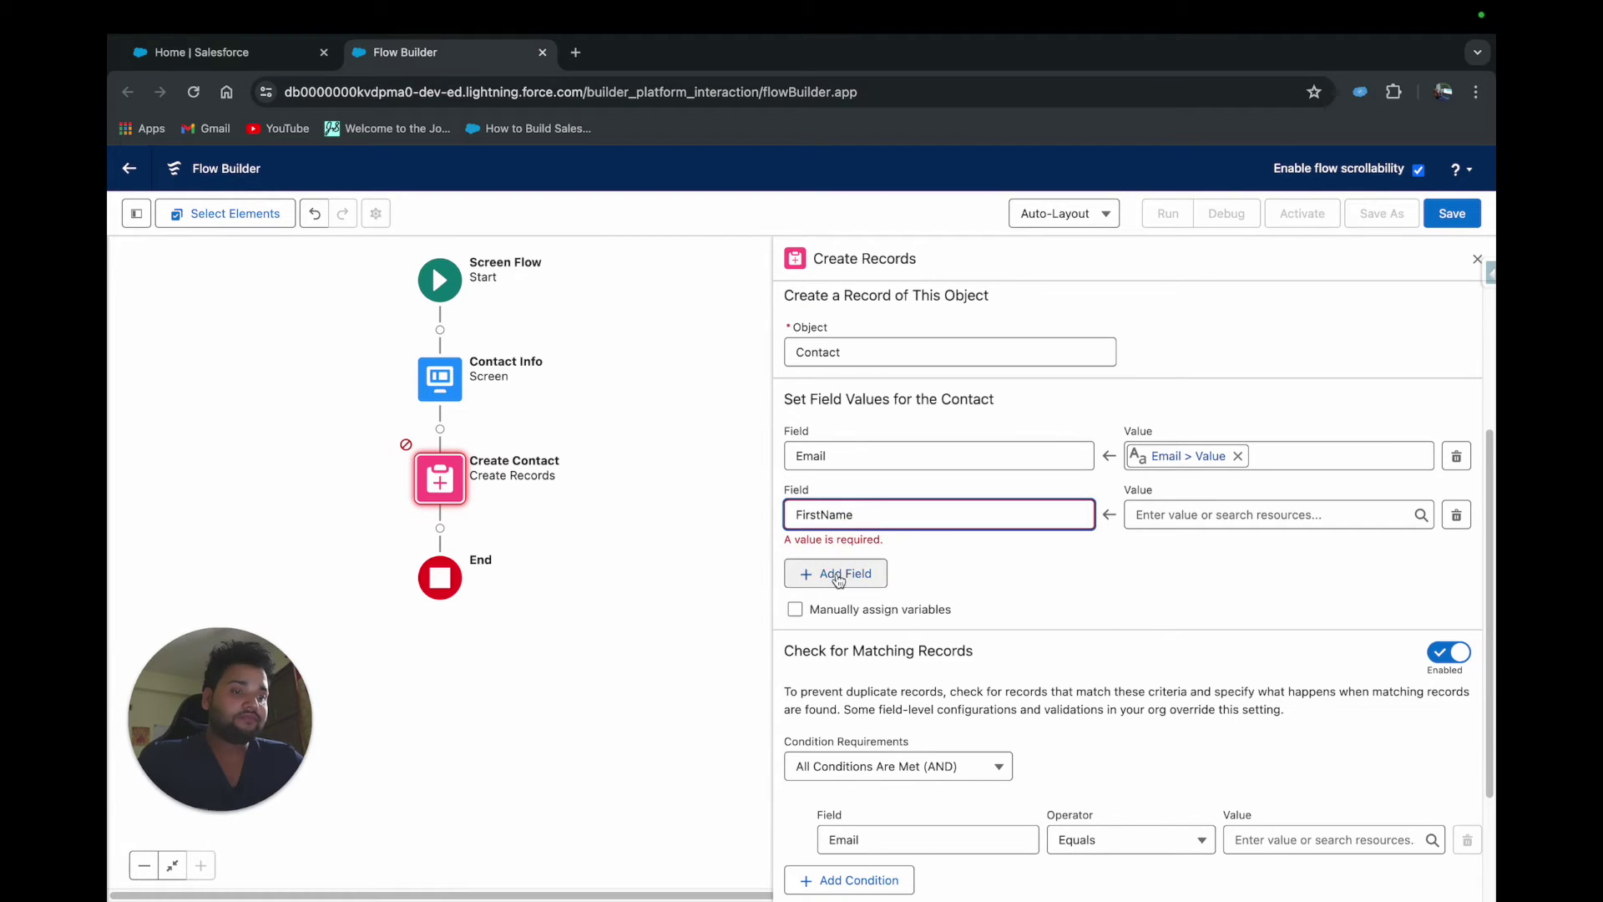
left_click(843, 562)
left_click(845, 567)
type("last")
left_click(860, 539)
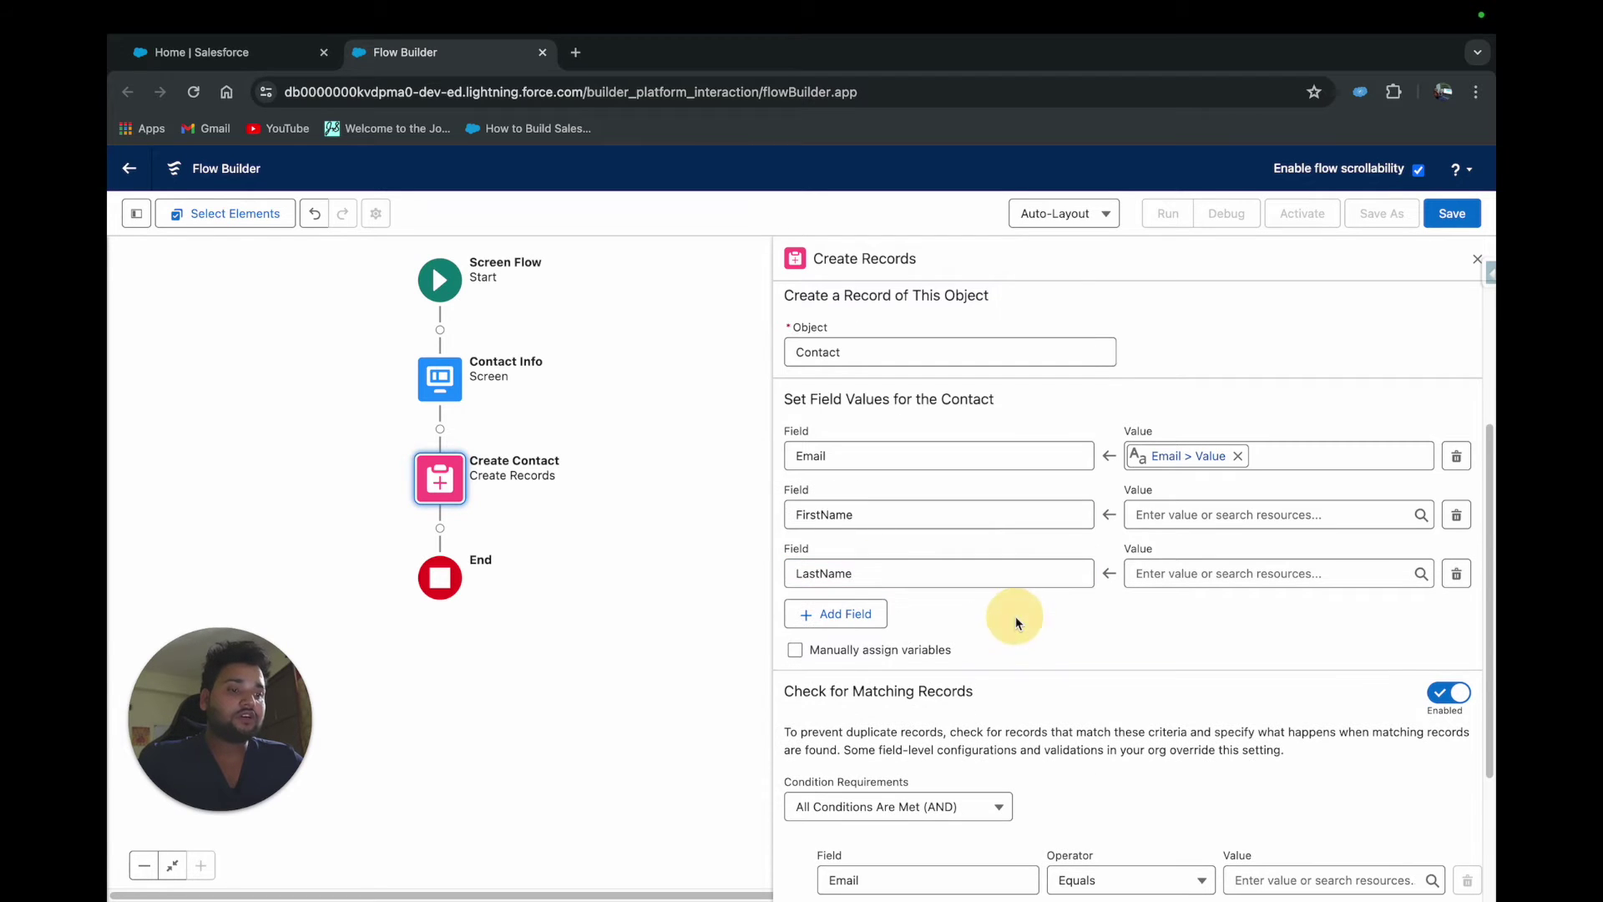
Map FirstName to Name > First Name and LastName to Name > Last Name
left_click(1144, 516)
type("name")
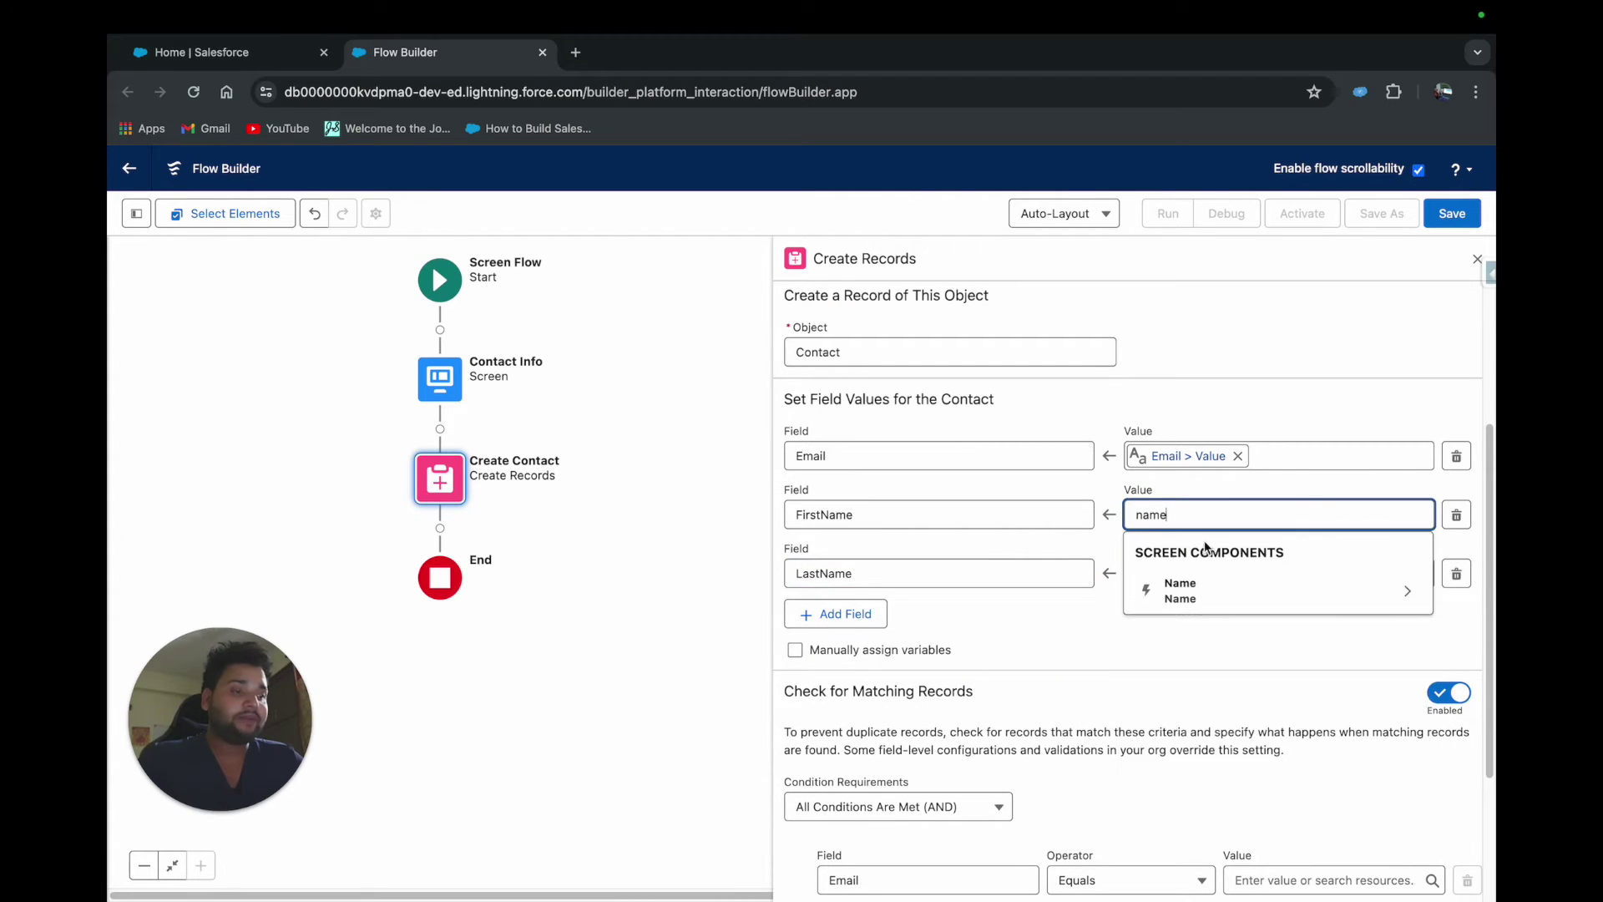
left_click(1209, 587)
type("first")
left_click(1205, 551)
left_click(1203, 574)
type("name")
left_click(1213, 539)
type("las")
left_click(1219, 536)
scroll(1219, 636, "down", 3)
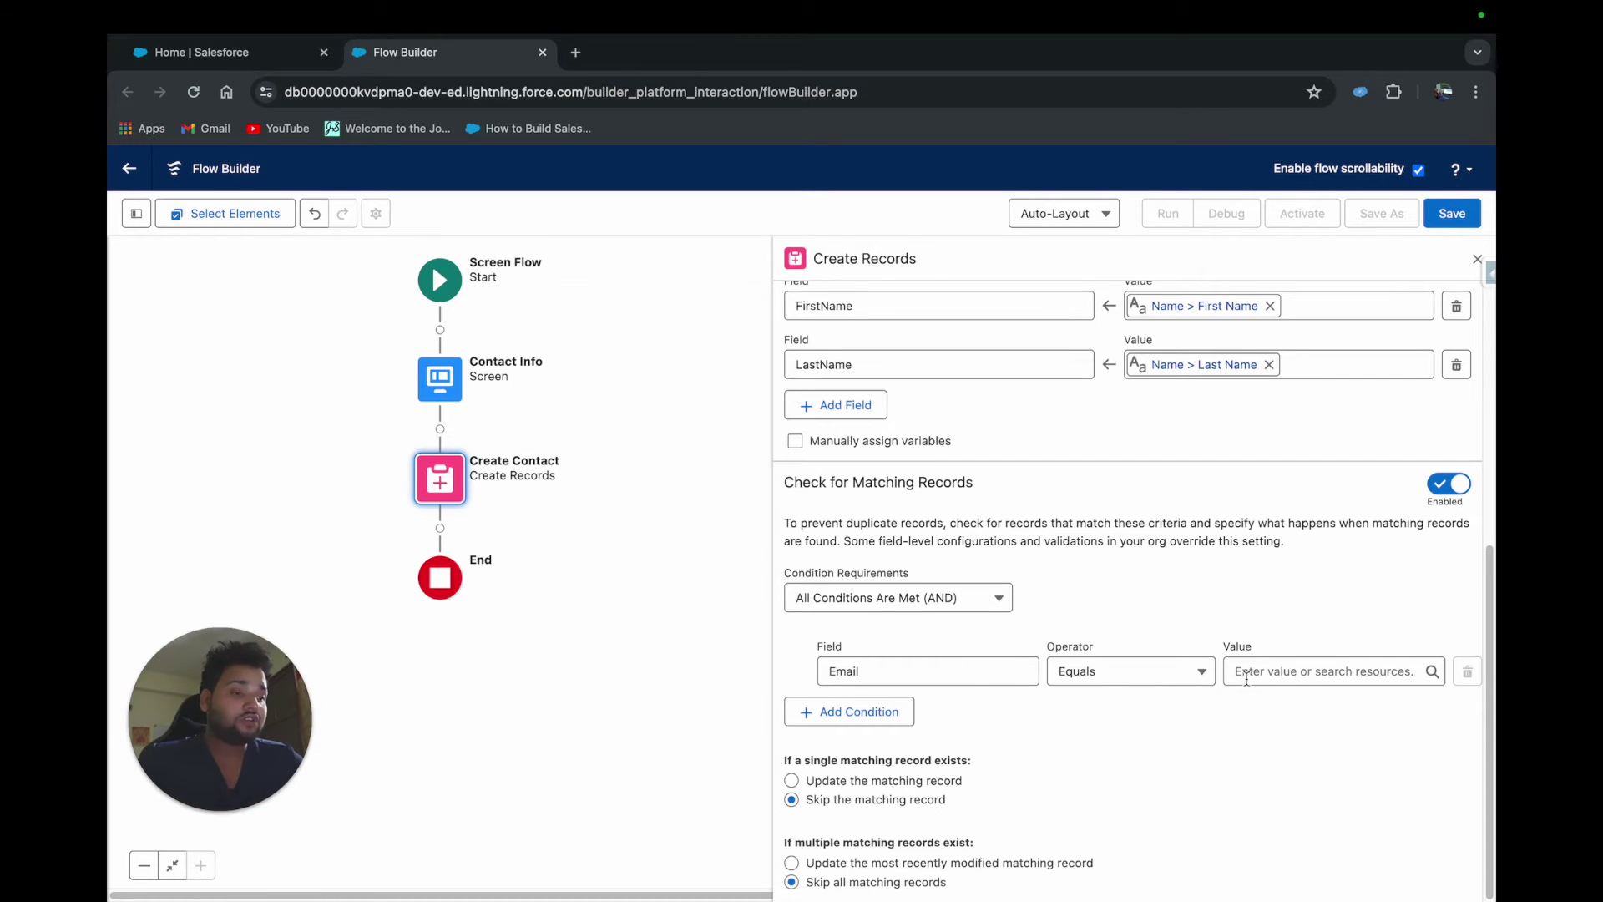
Set the matching condition's value to Email > Value
left_click(1284, 678)
type("emai")
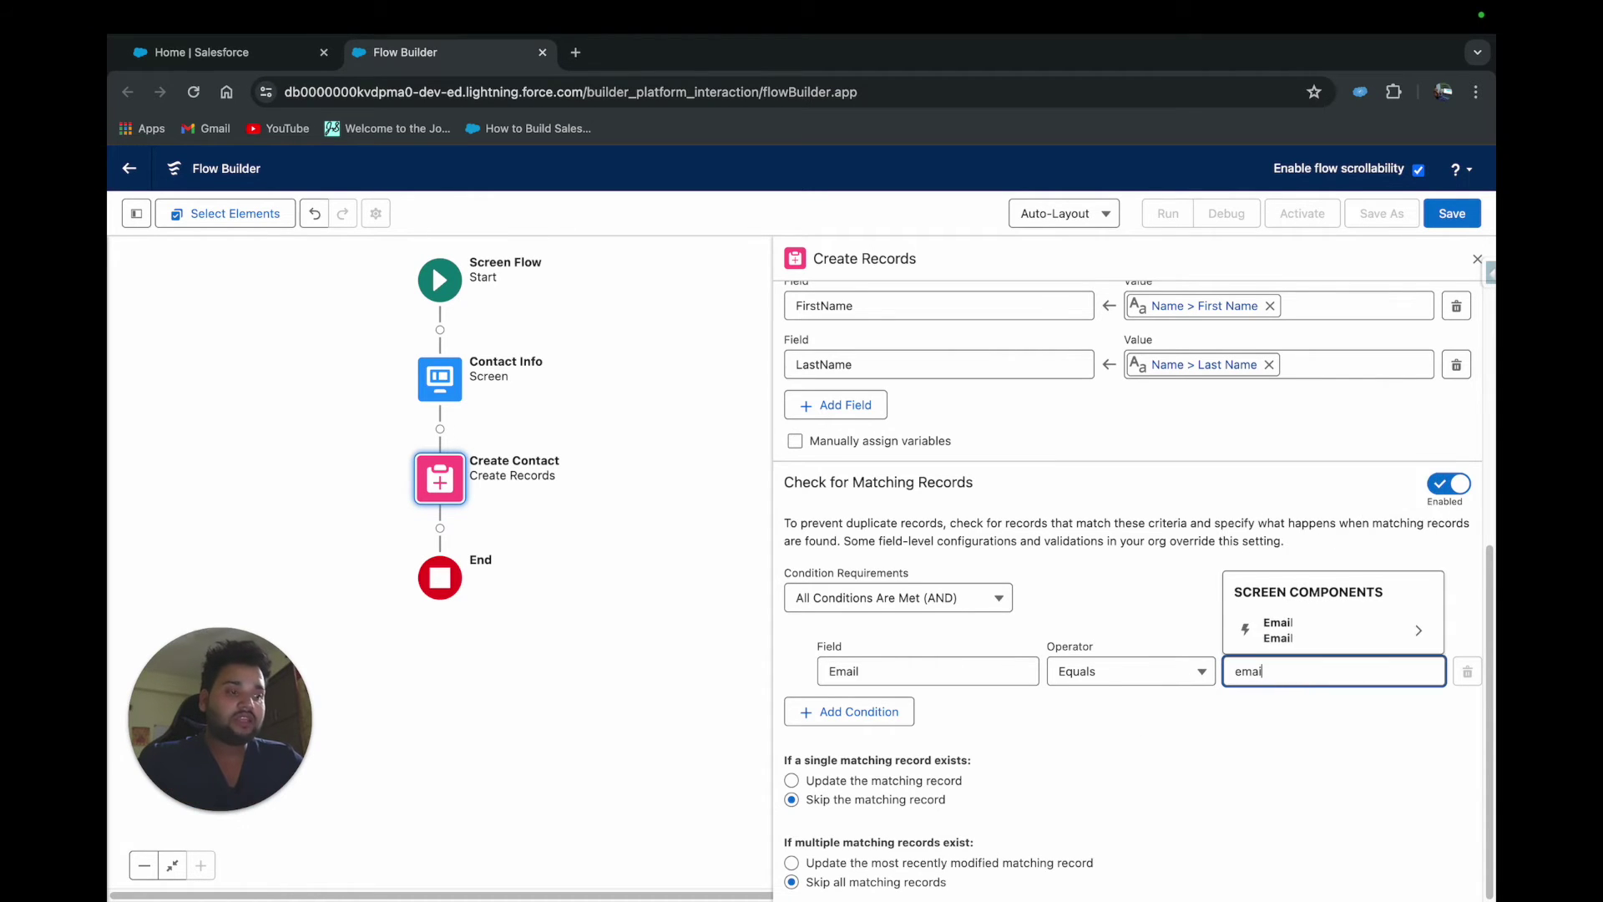
left_click(1333, 632)
type("value")
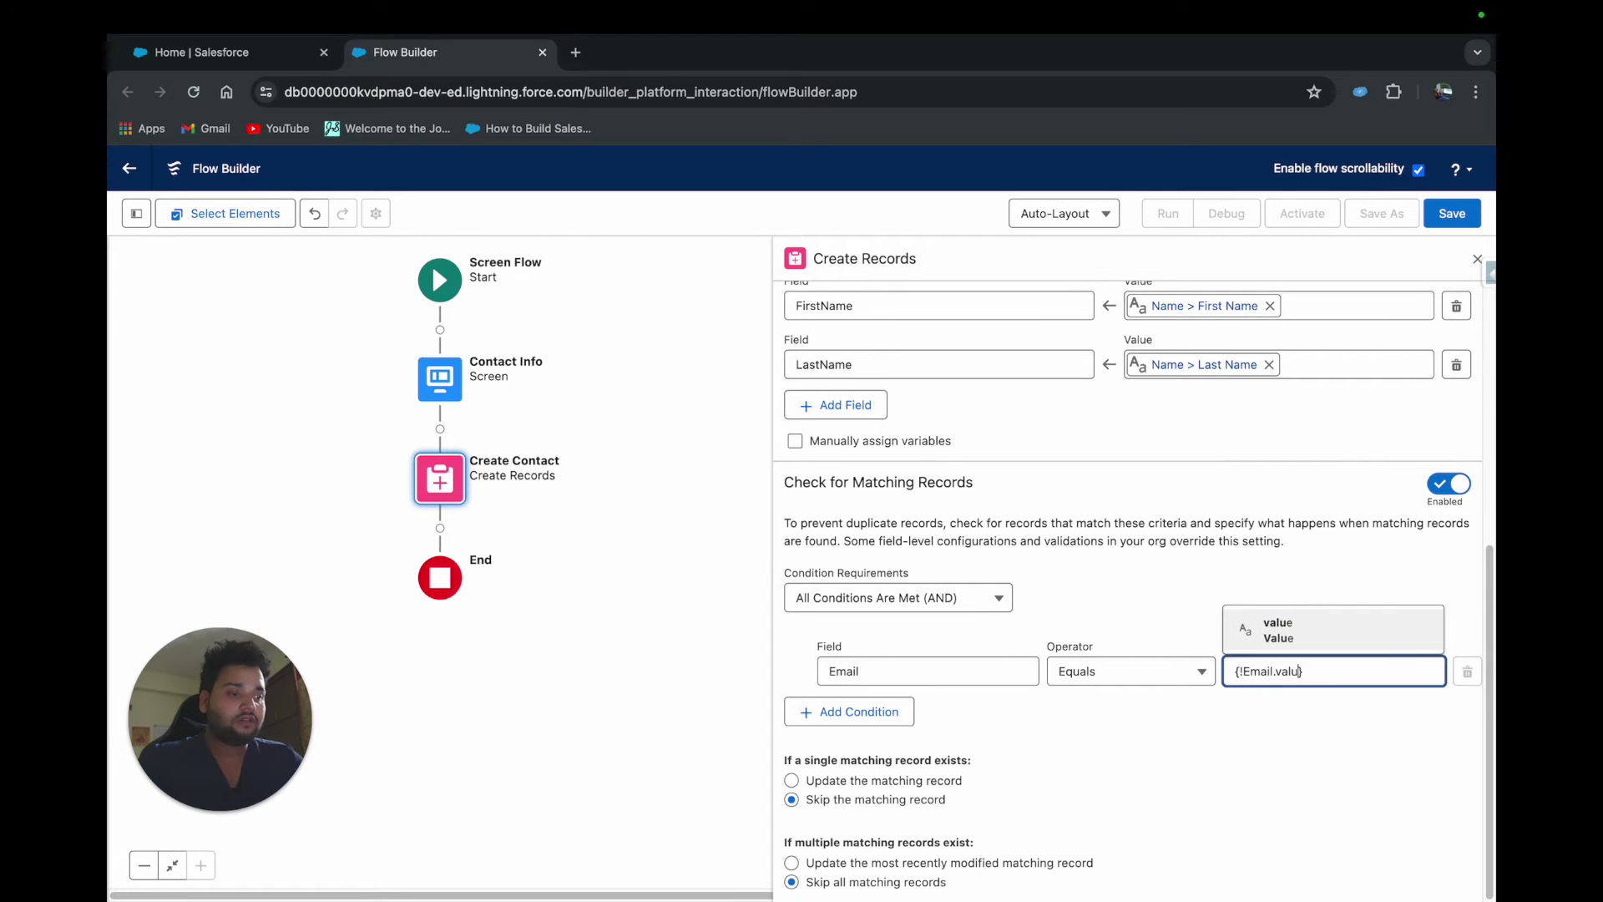
left_click(1324, 631)
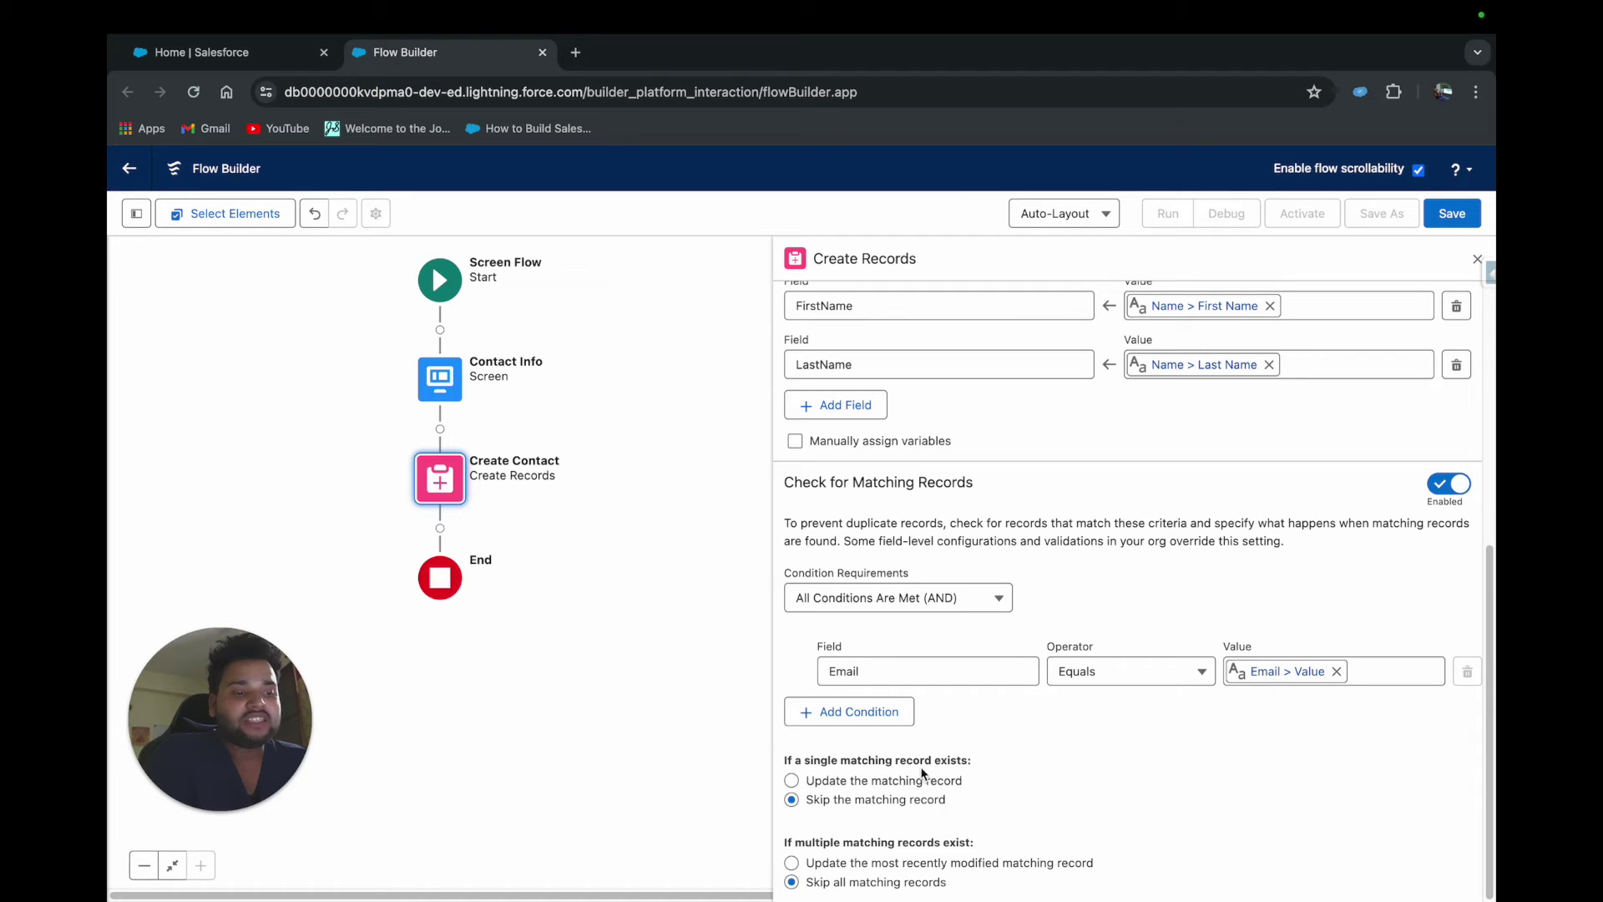
Update the matching contact, most recently modified if several, and save the flow
left_click(800, 784)
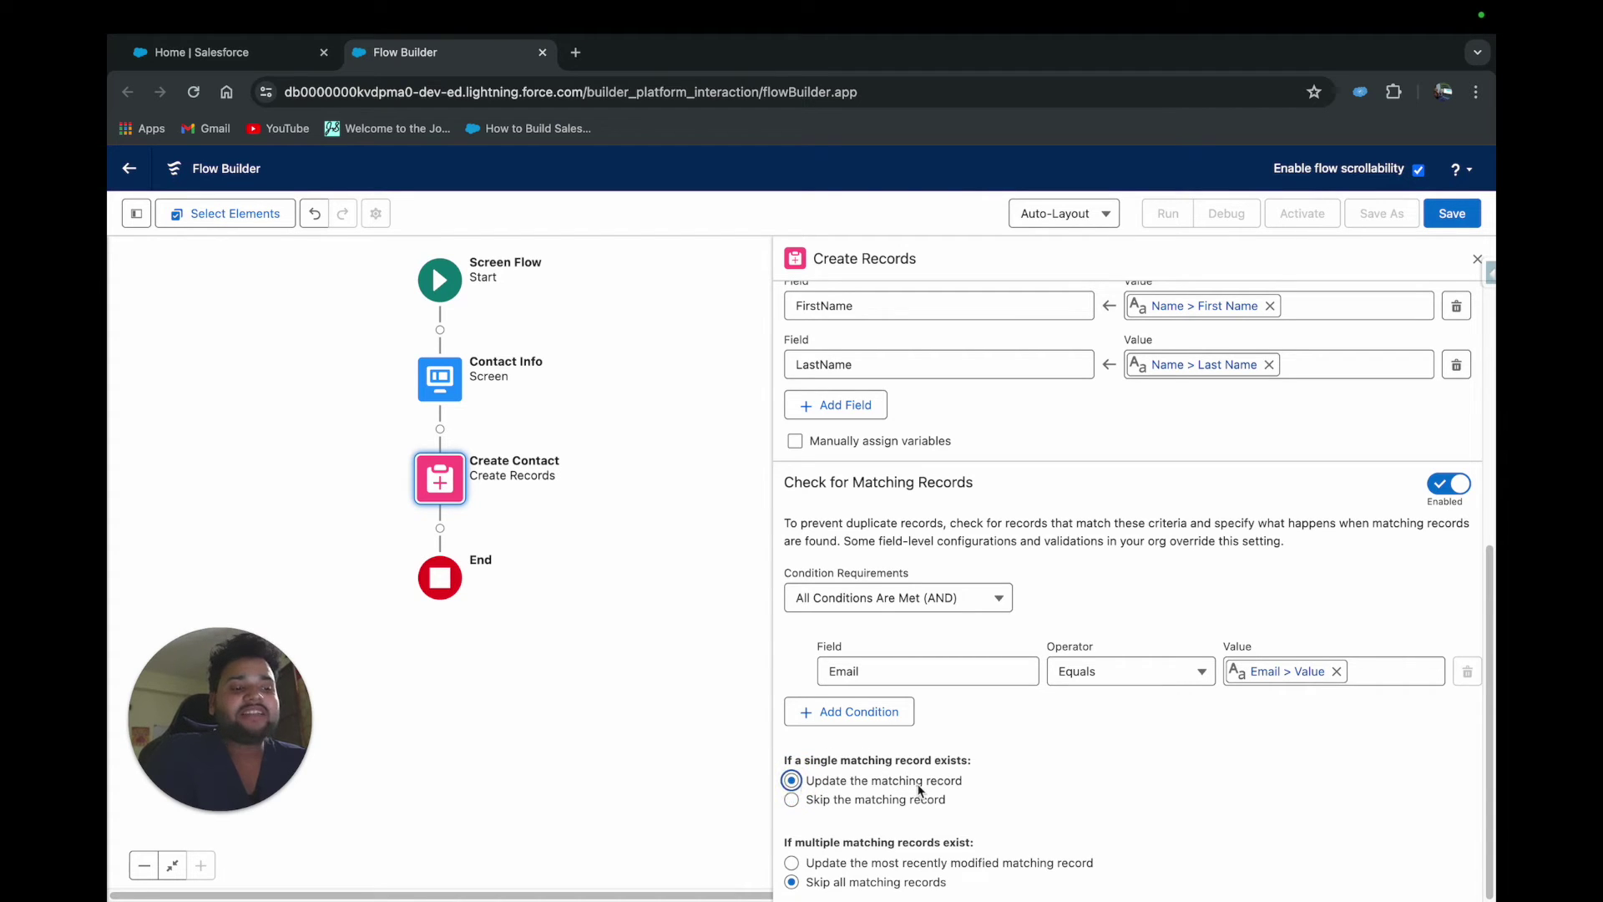
left_click(811, 874)
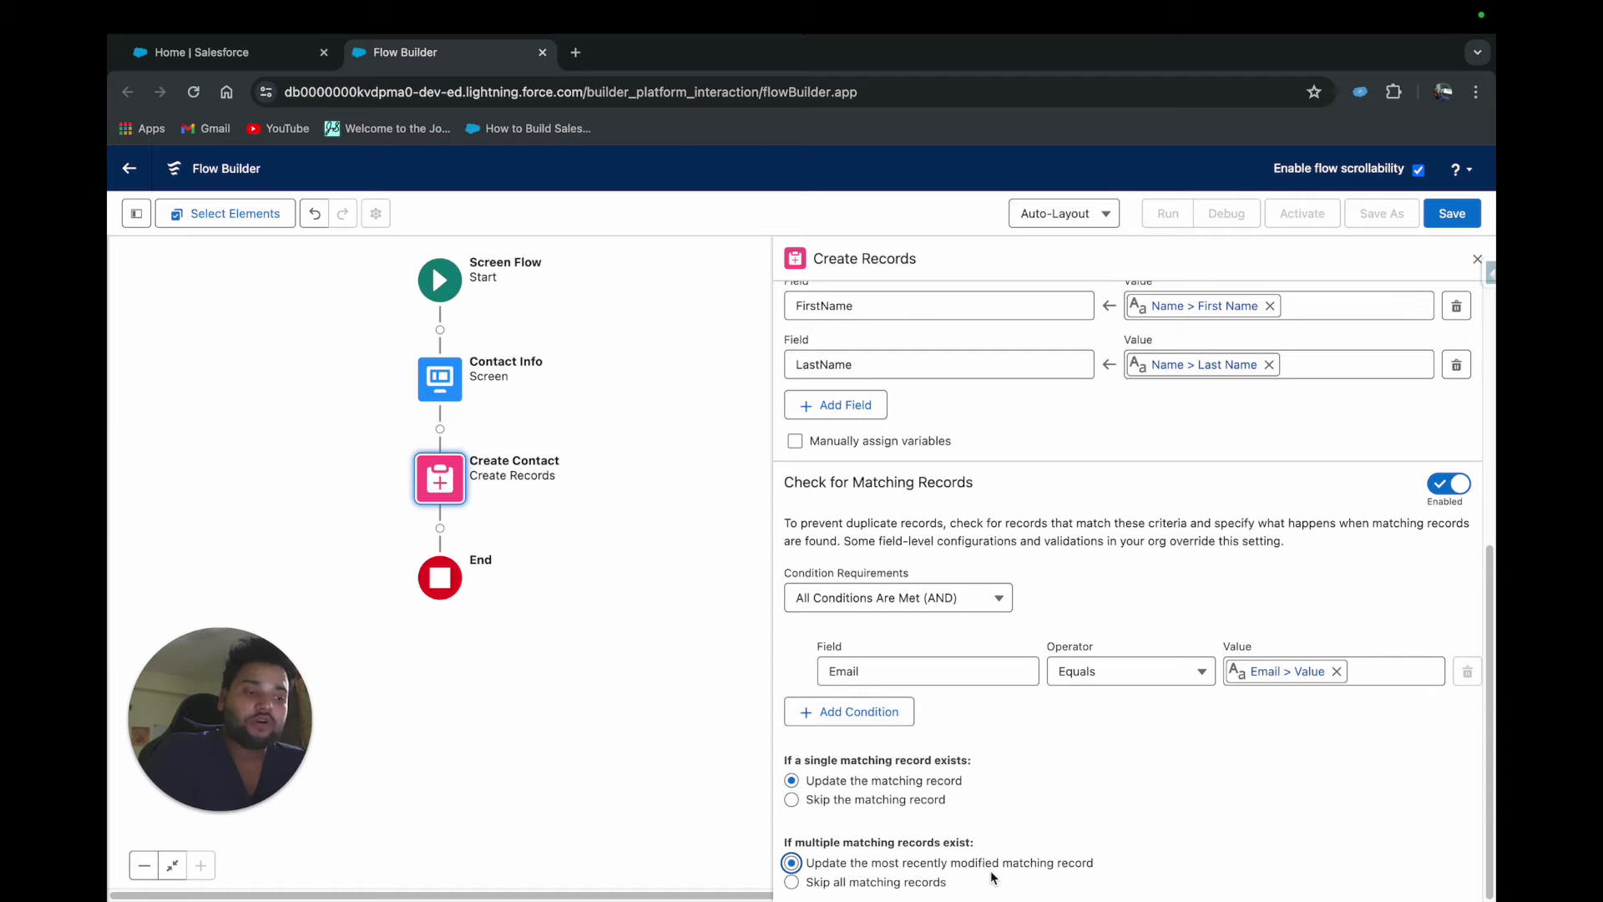
left_click(1447, 216)
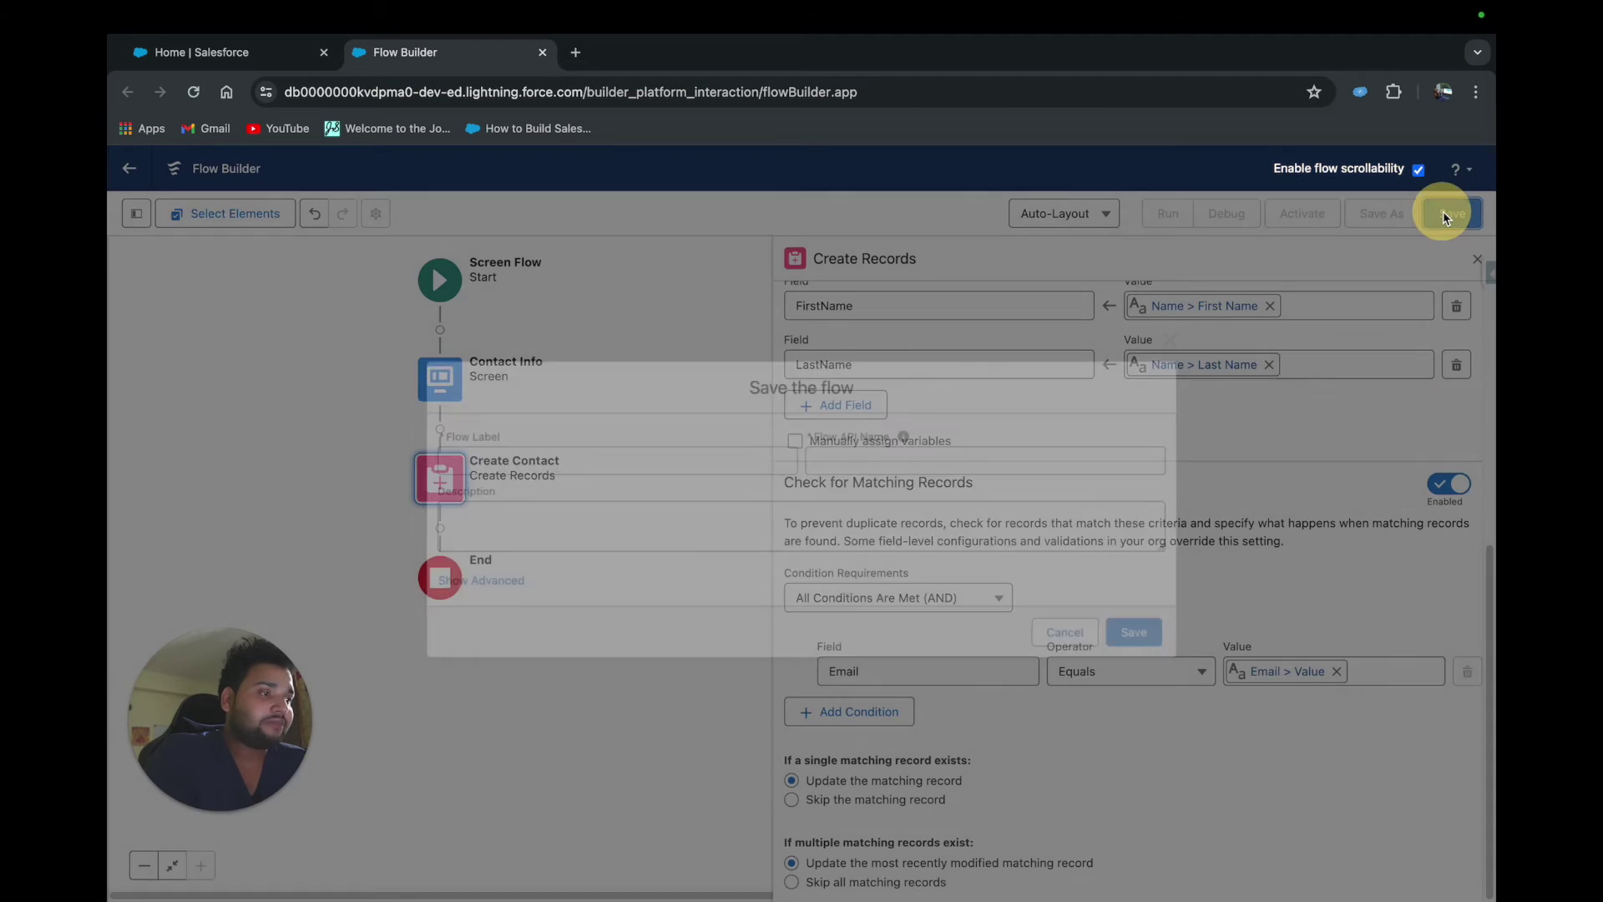
Save the flow labelled 'Create Records with Duplicate Check' with its auto-filled API name
left_click(624, 457)
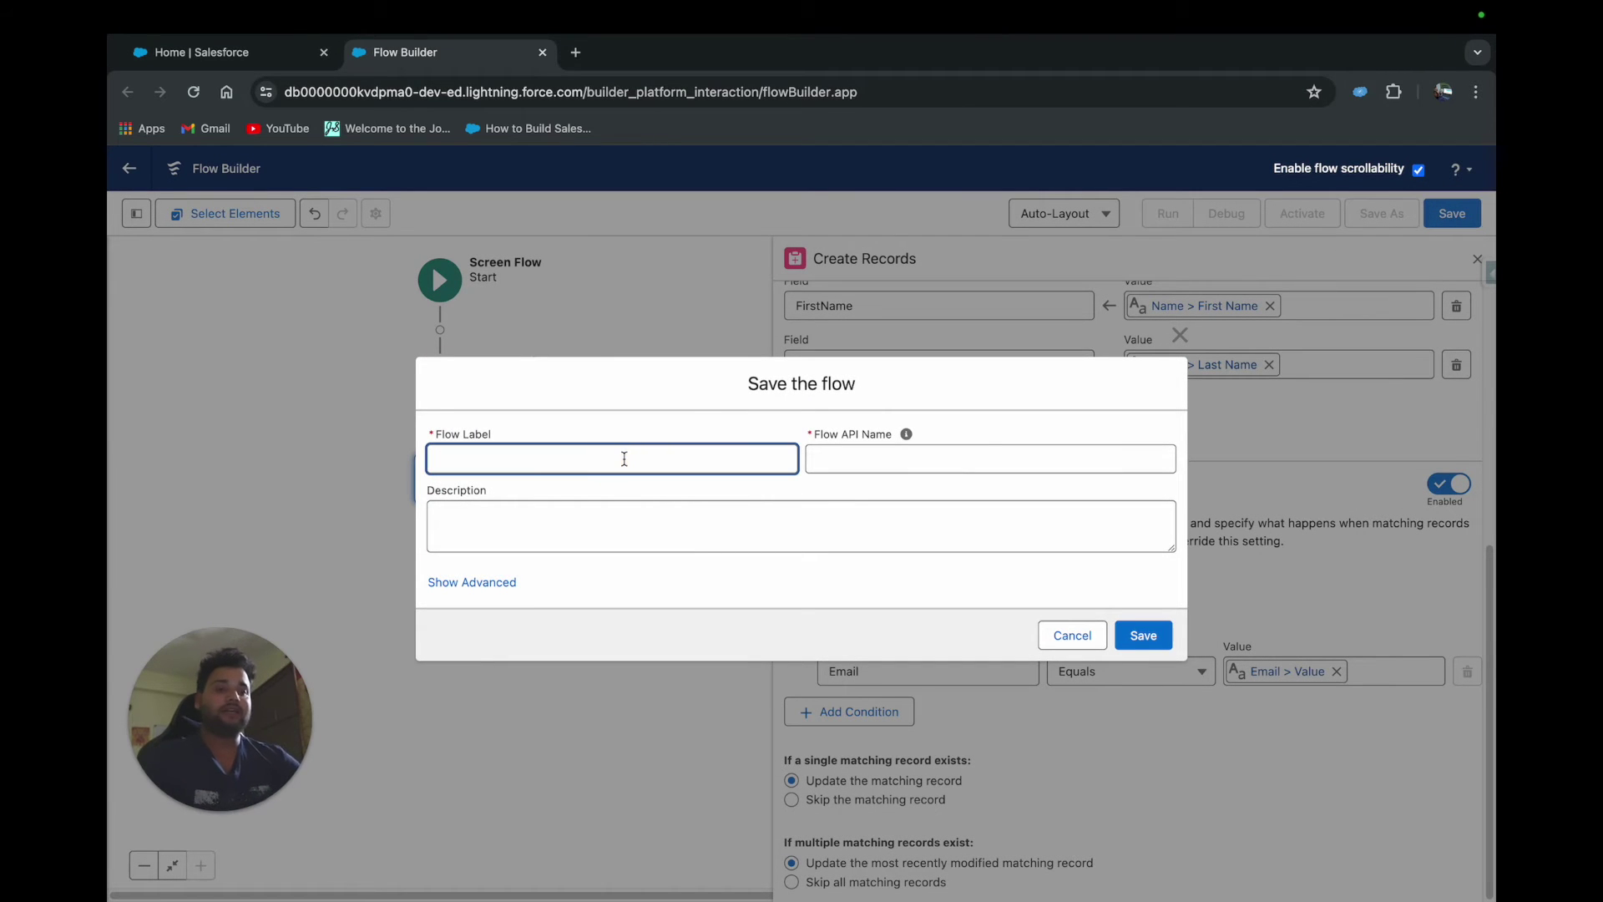
key("Caps_Lock")
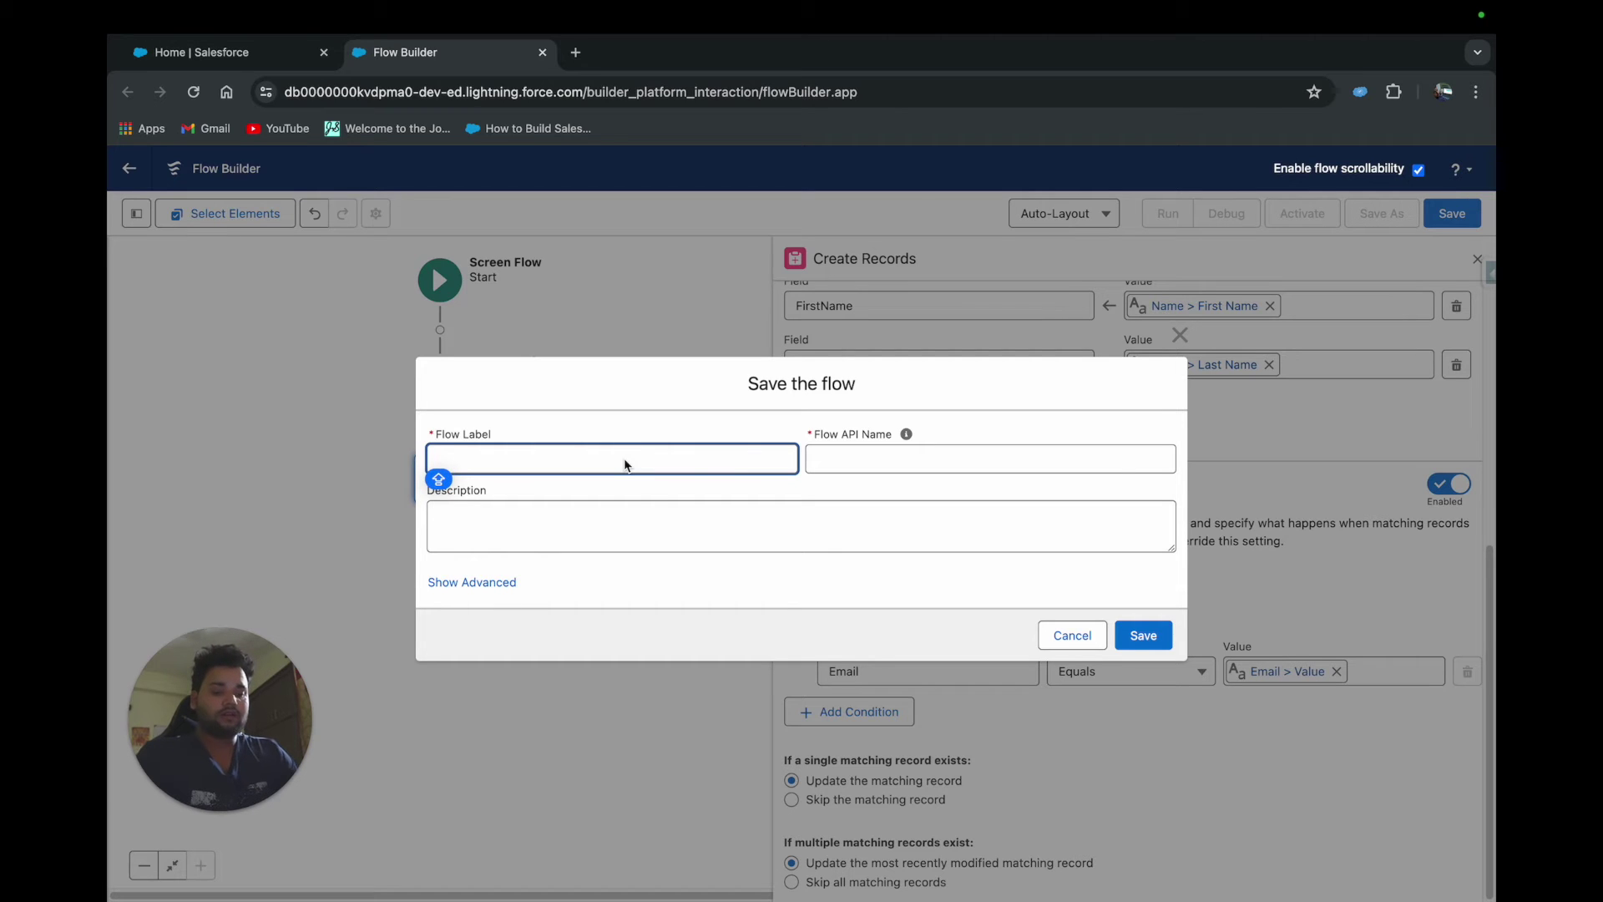
type("Dupl")
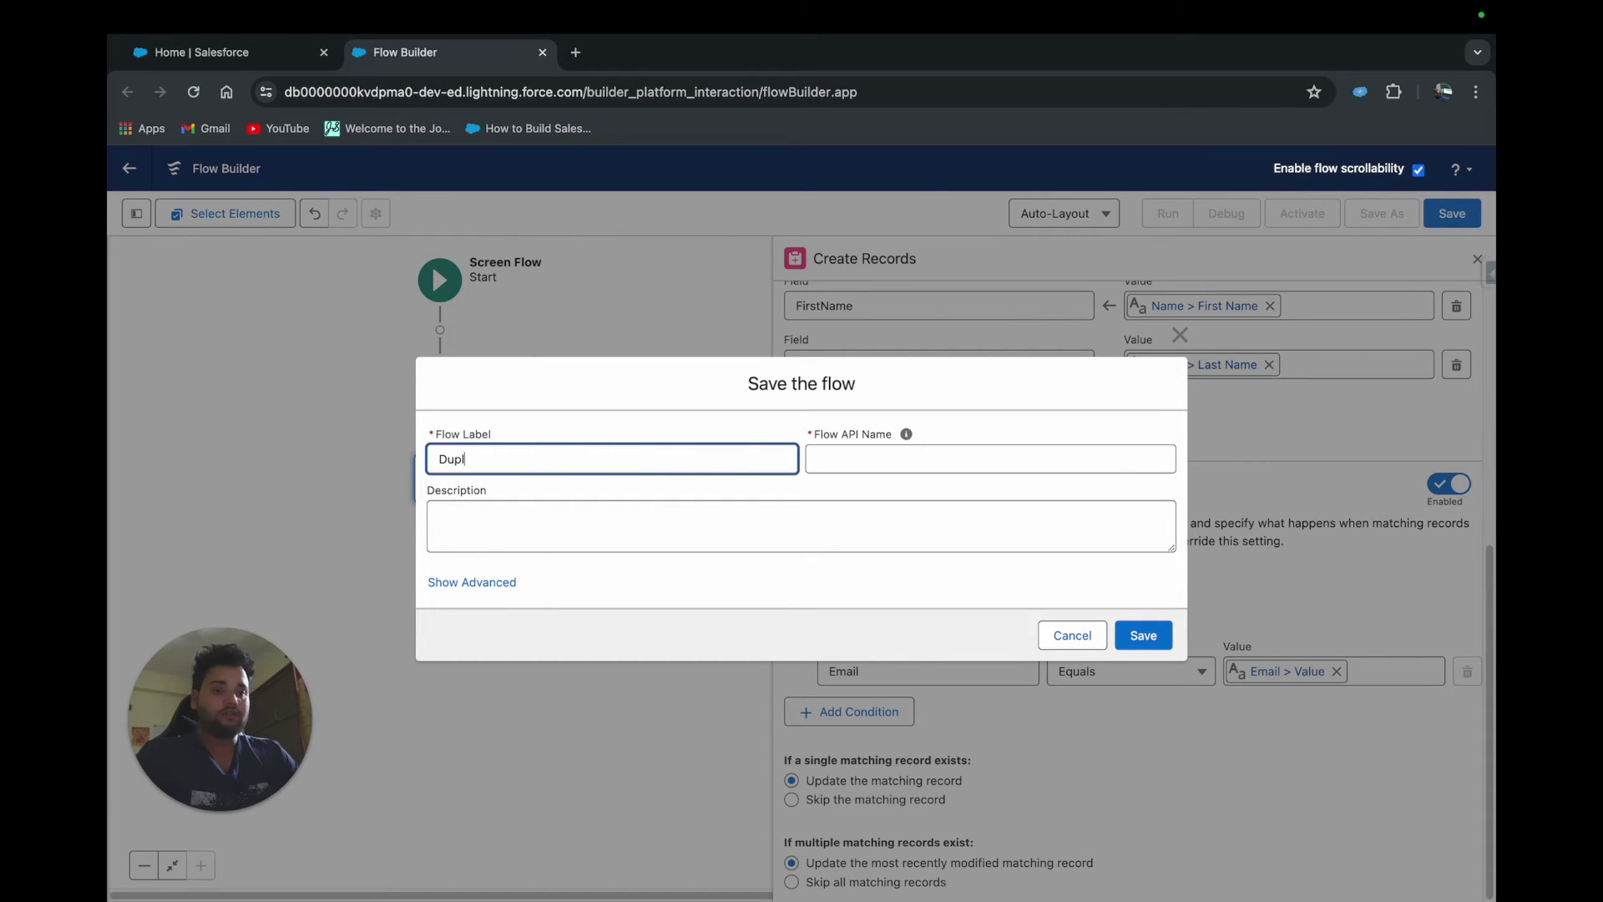
key("BackSpace")
key("BackSpace")
key("BackSpace")
key("BackSpace")
key("BackSpace")
type("Create Recoir")
key("BackSpace")
key("BackSpace")
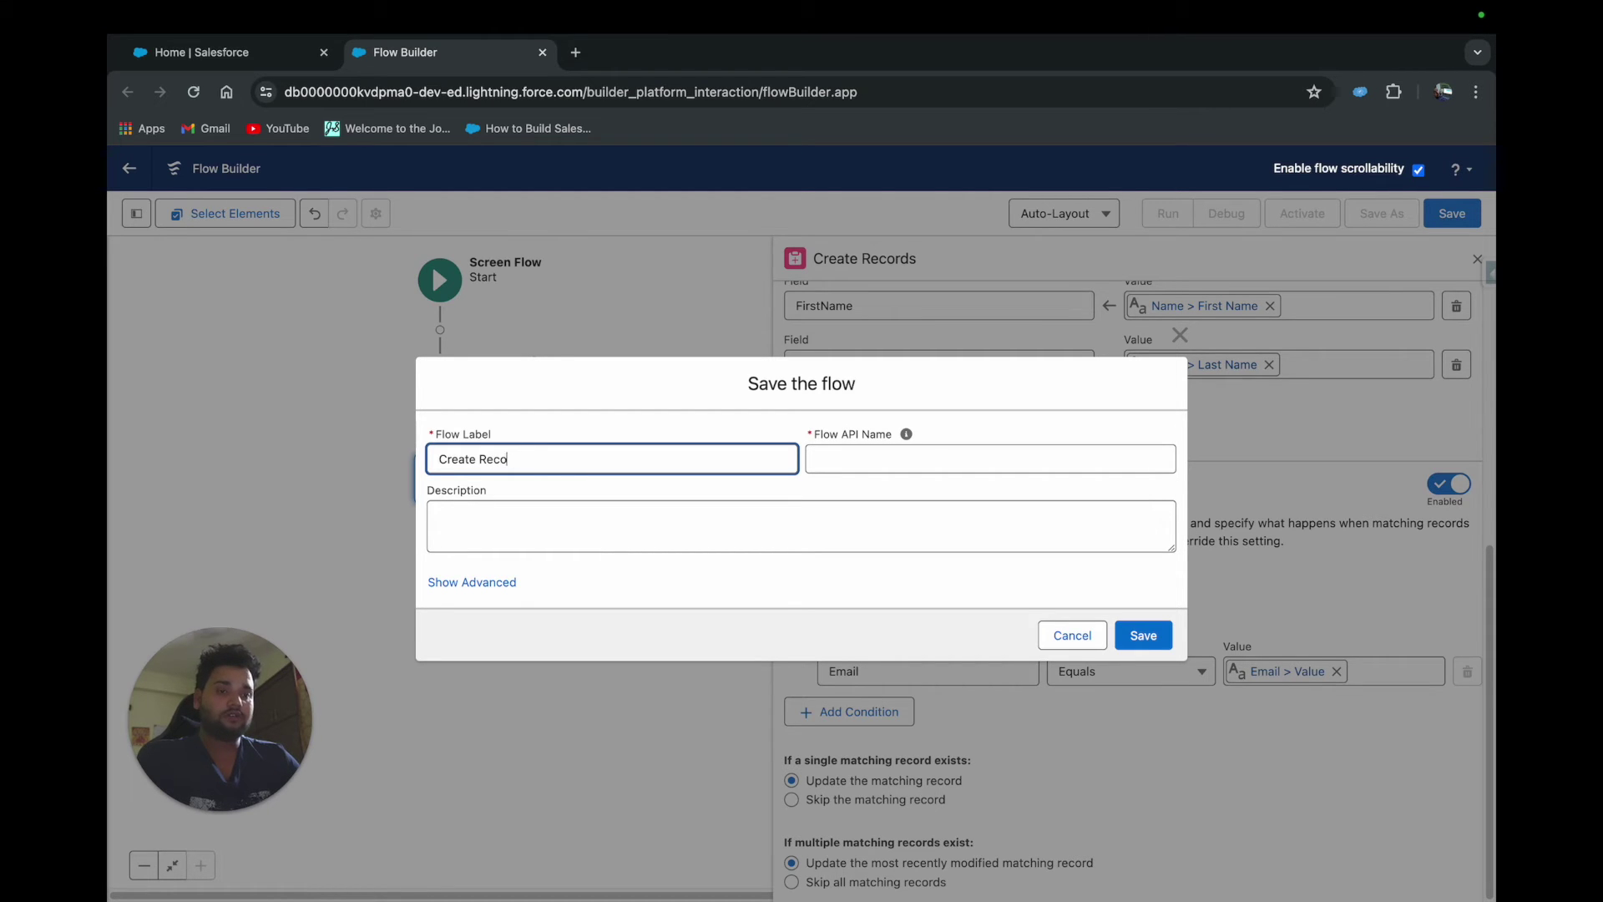
type("rds wi")
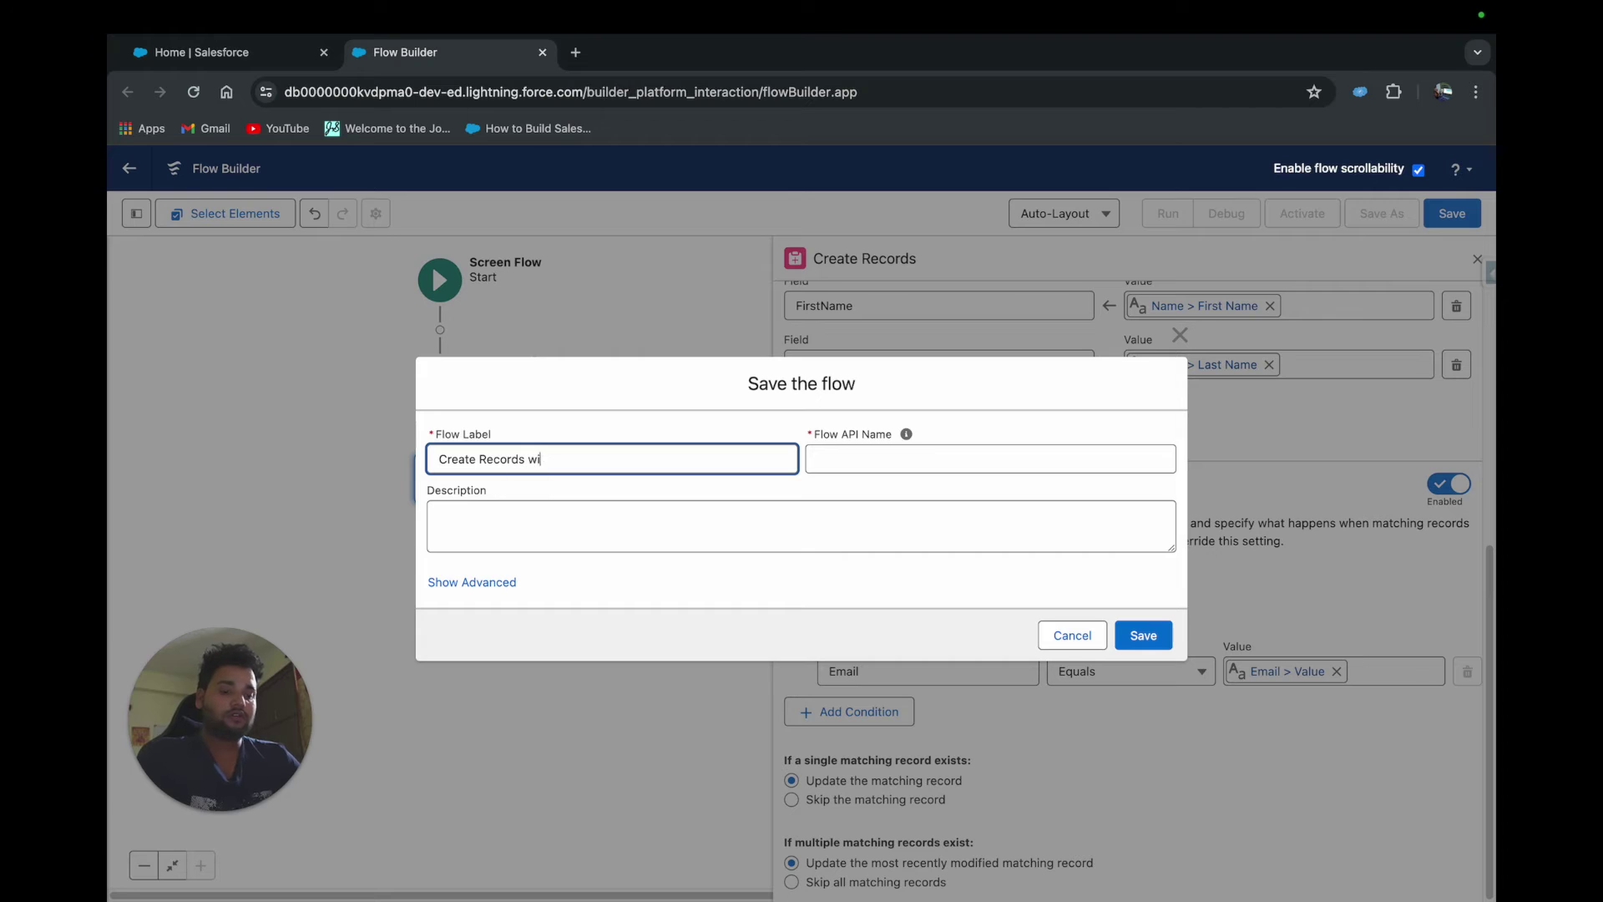
type("th Duplicate Check")
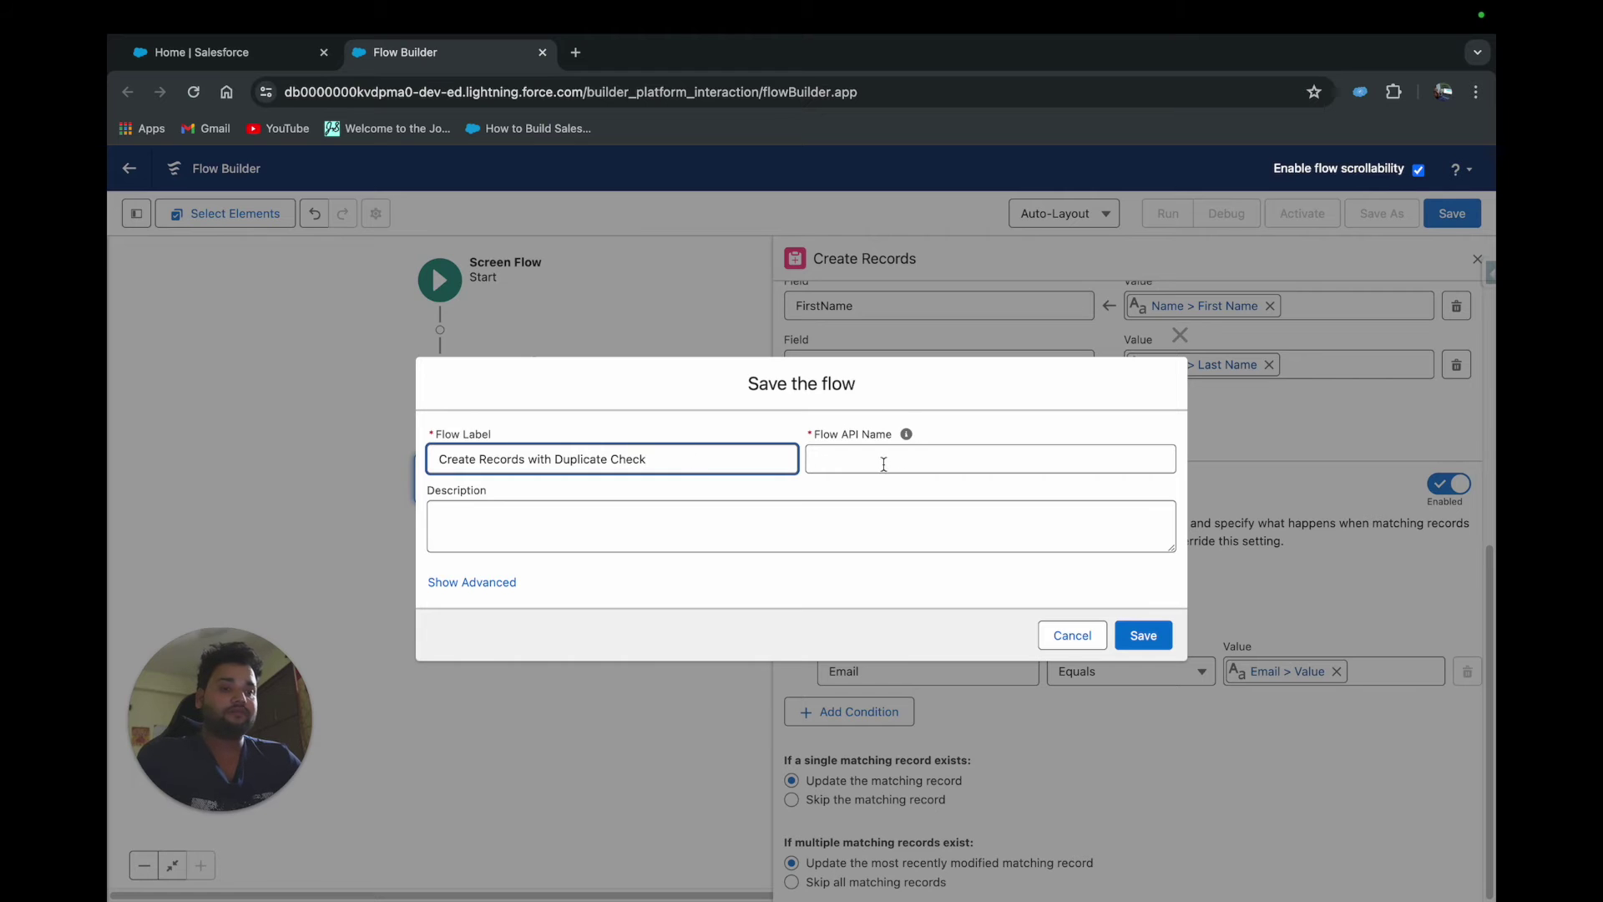
left_click(883, 464)
left_click(1143, 635)
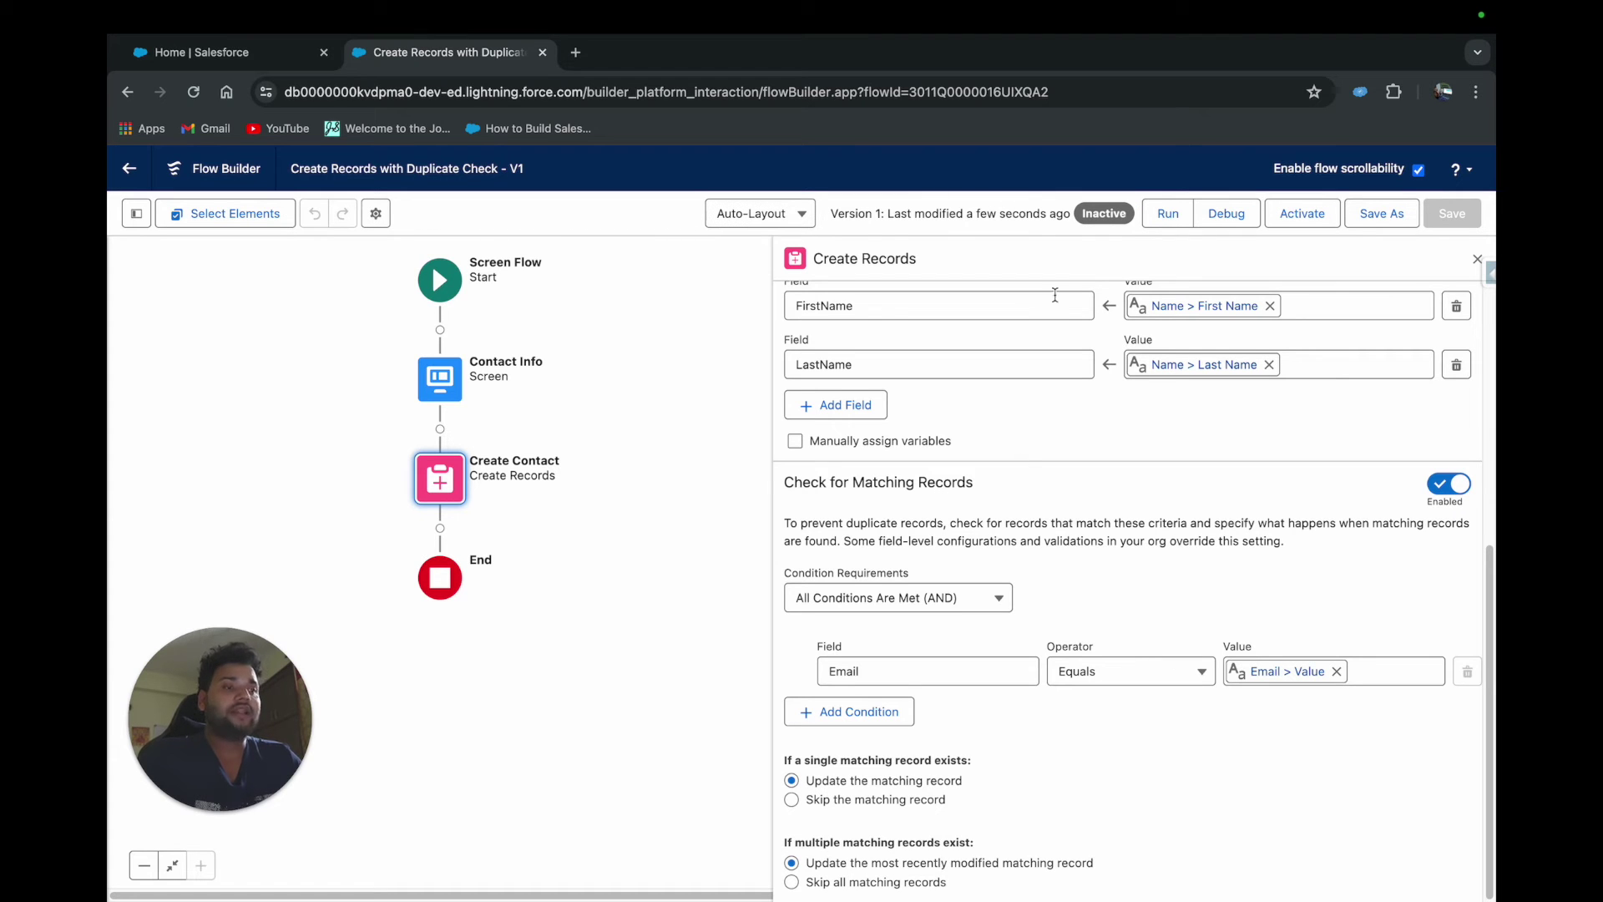
Launch a debug run, then open Contacts via the App Launcher on the home tab
left_click(1219, 224)
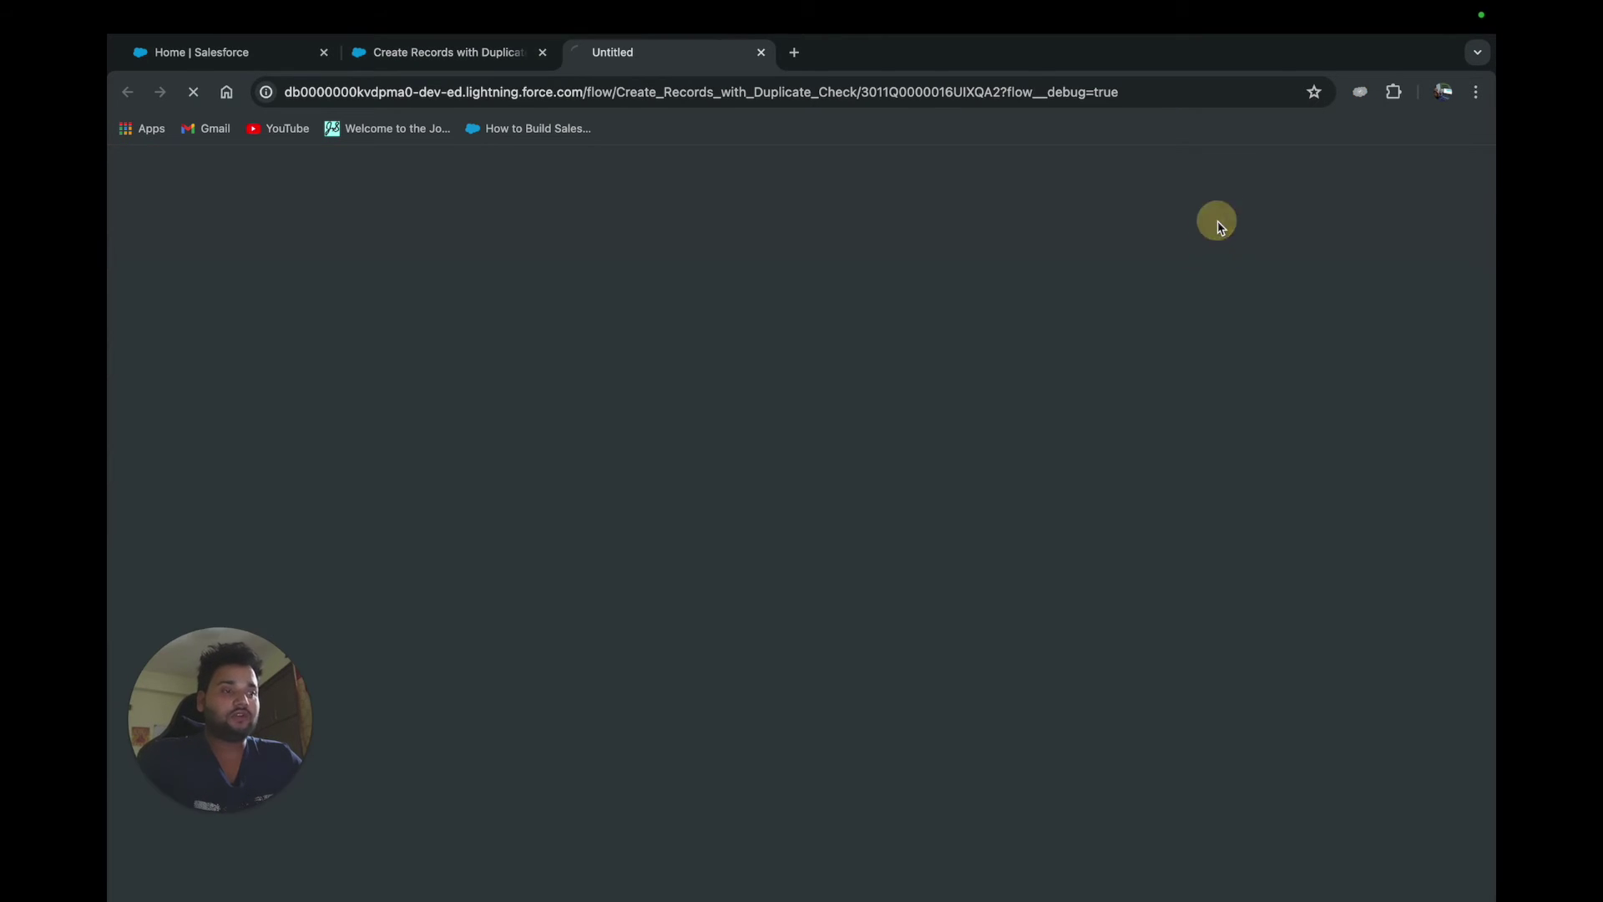
left_click(178, 55)
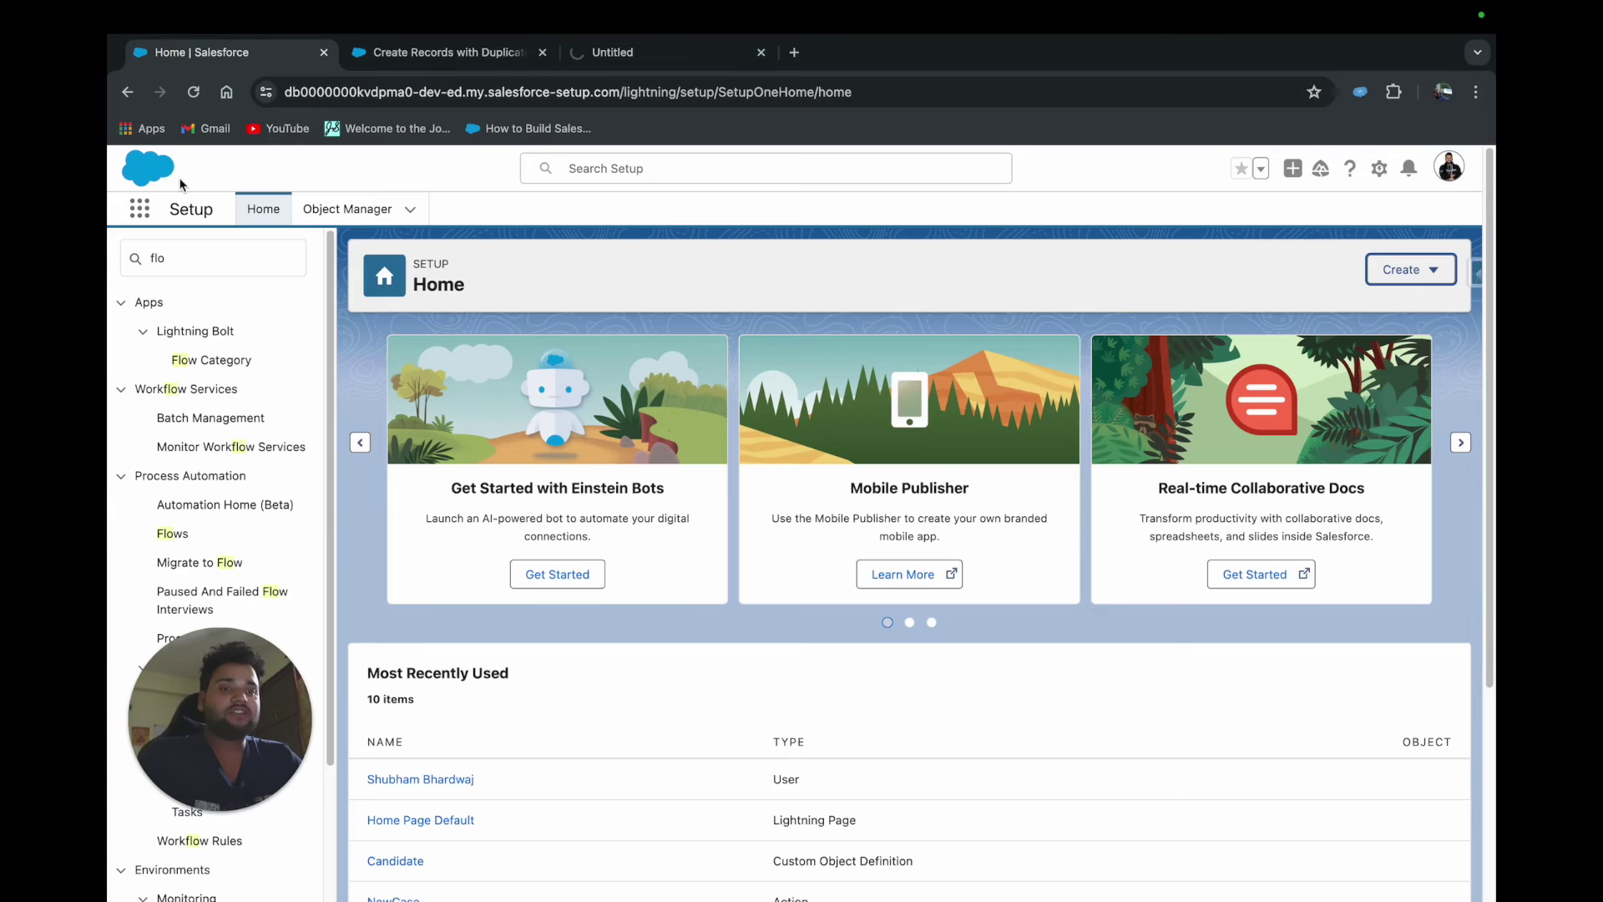
left_click(136, 211)
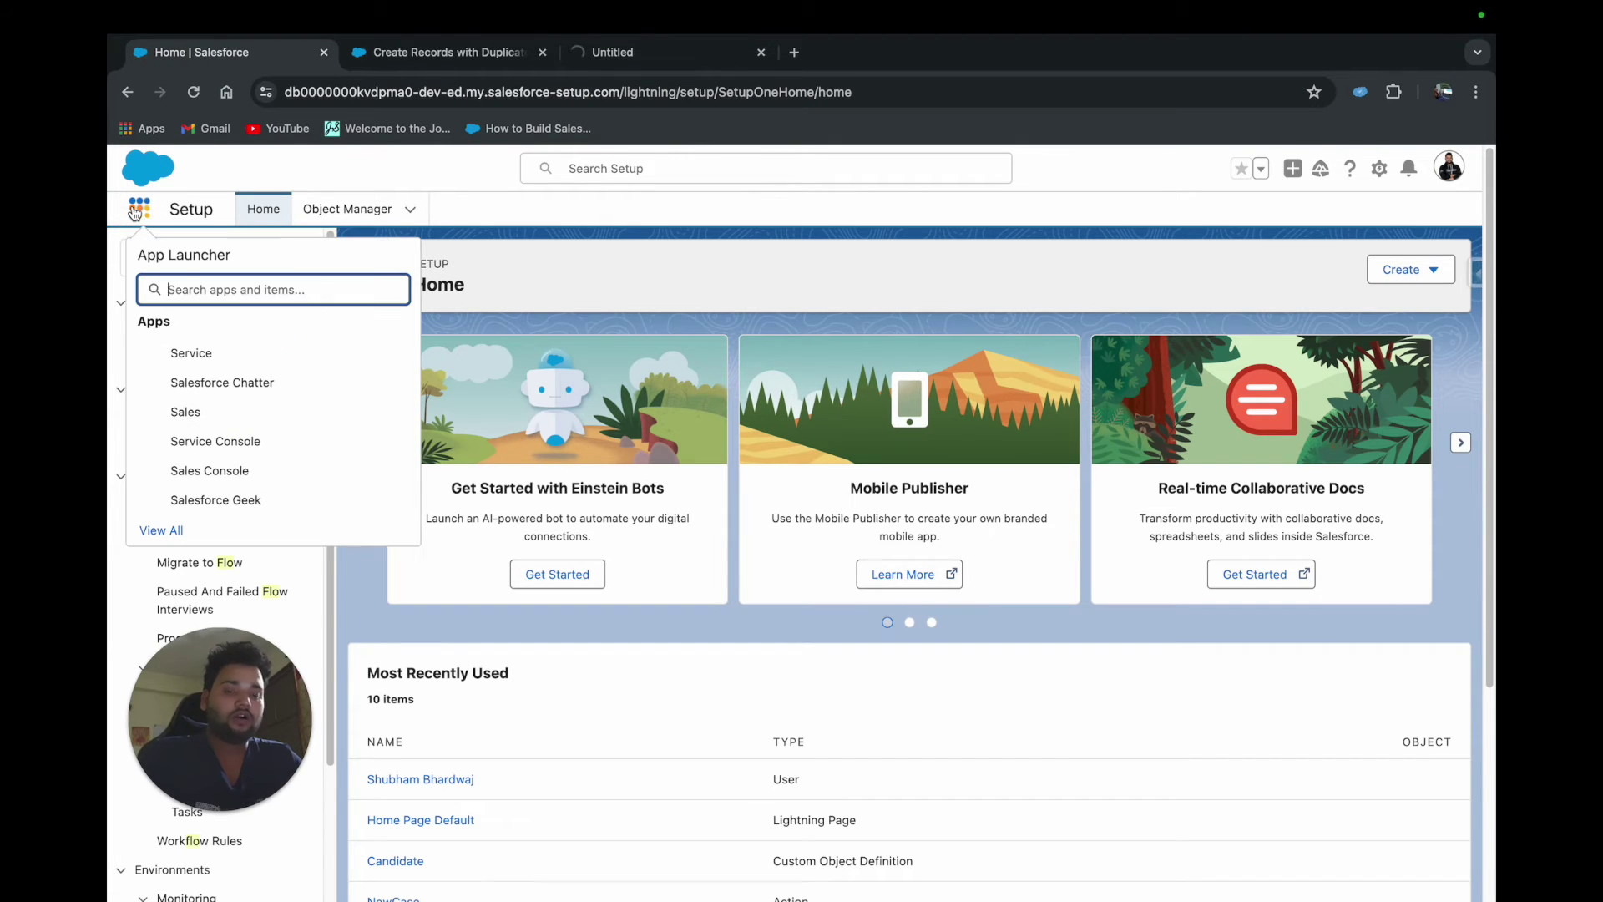
type("contacts")
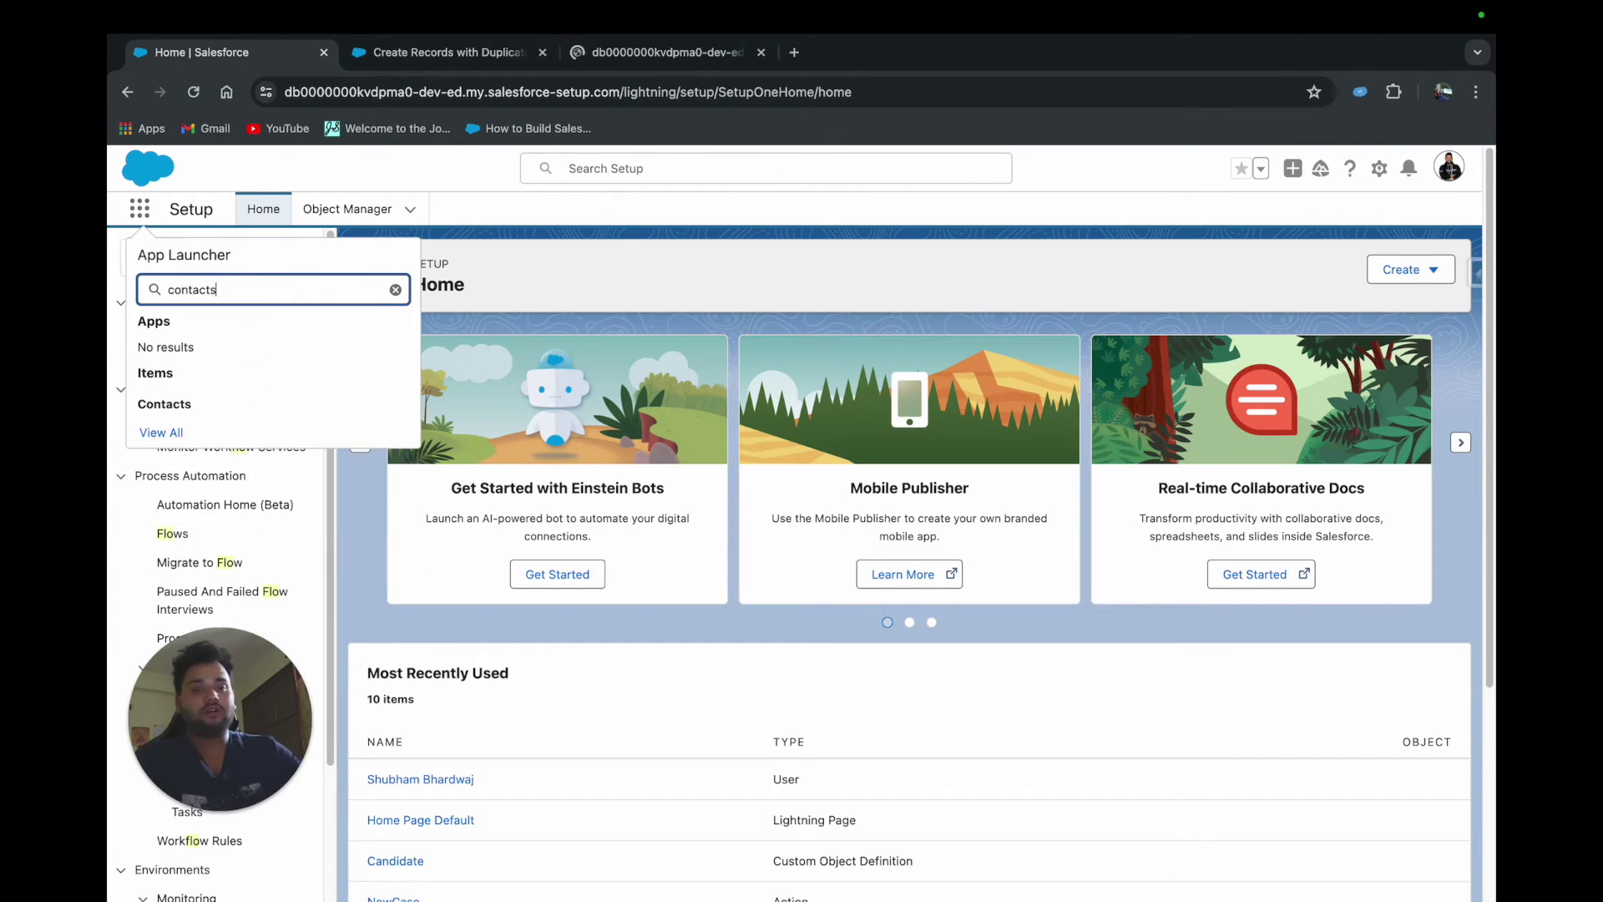
left_click(160, 401)
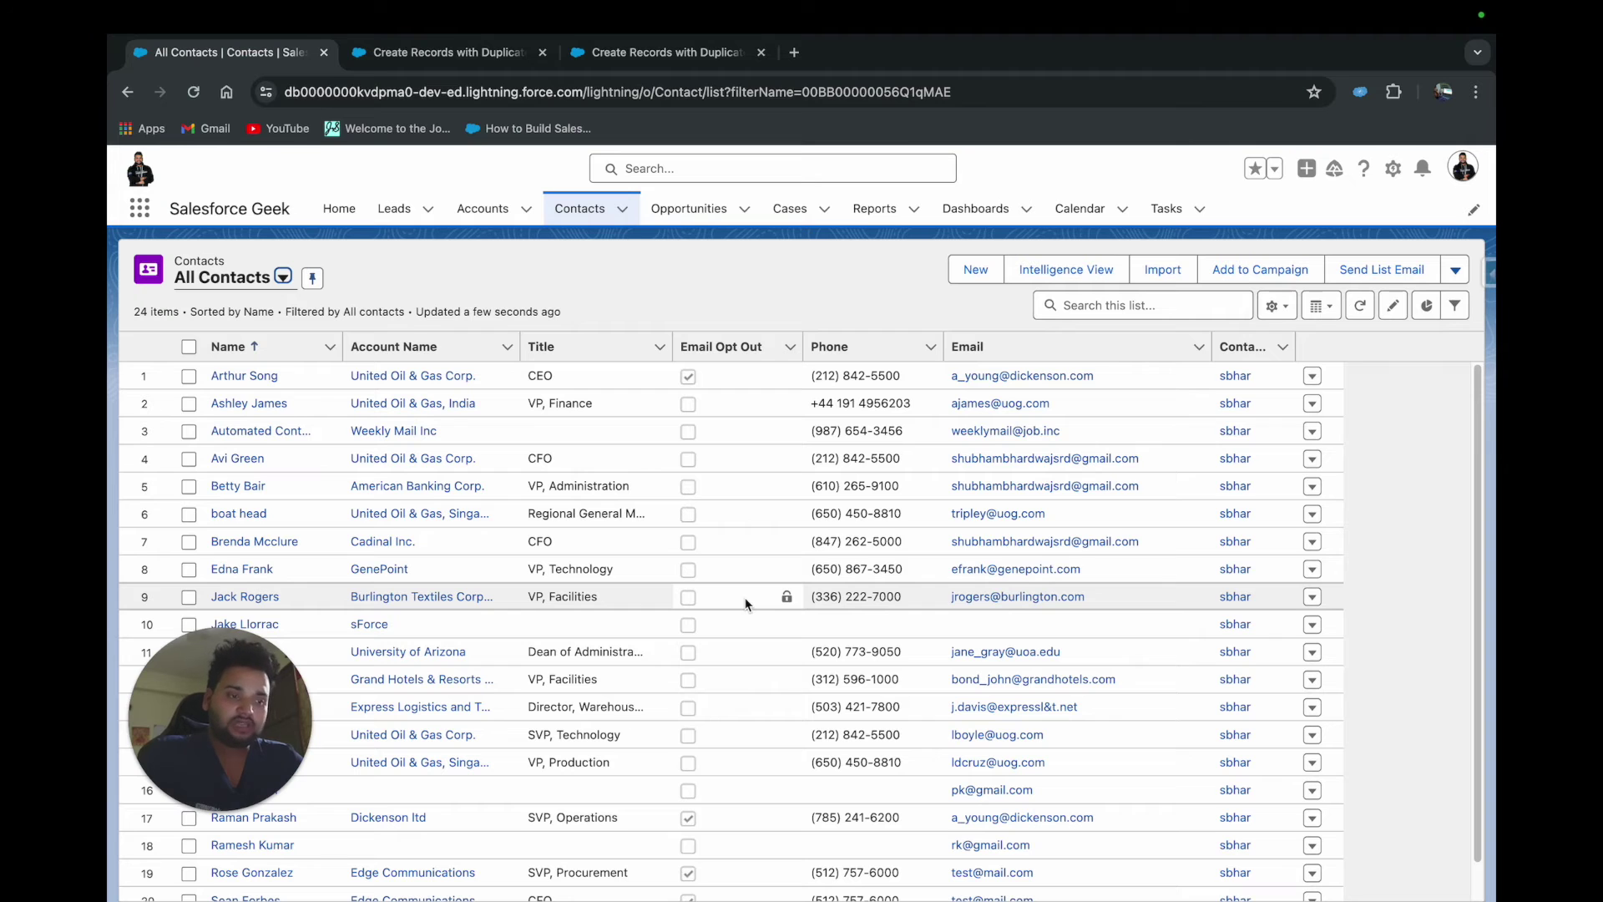
Select the Burlington Textiles contact's email in row 9 of All Contacts
scroll(745, 603, "down", 3)
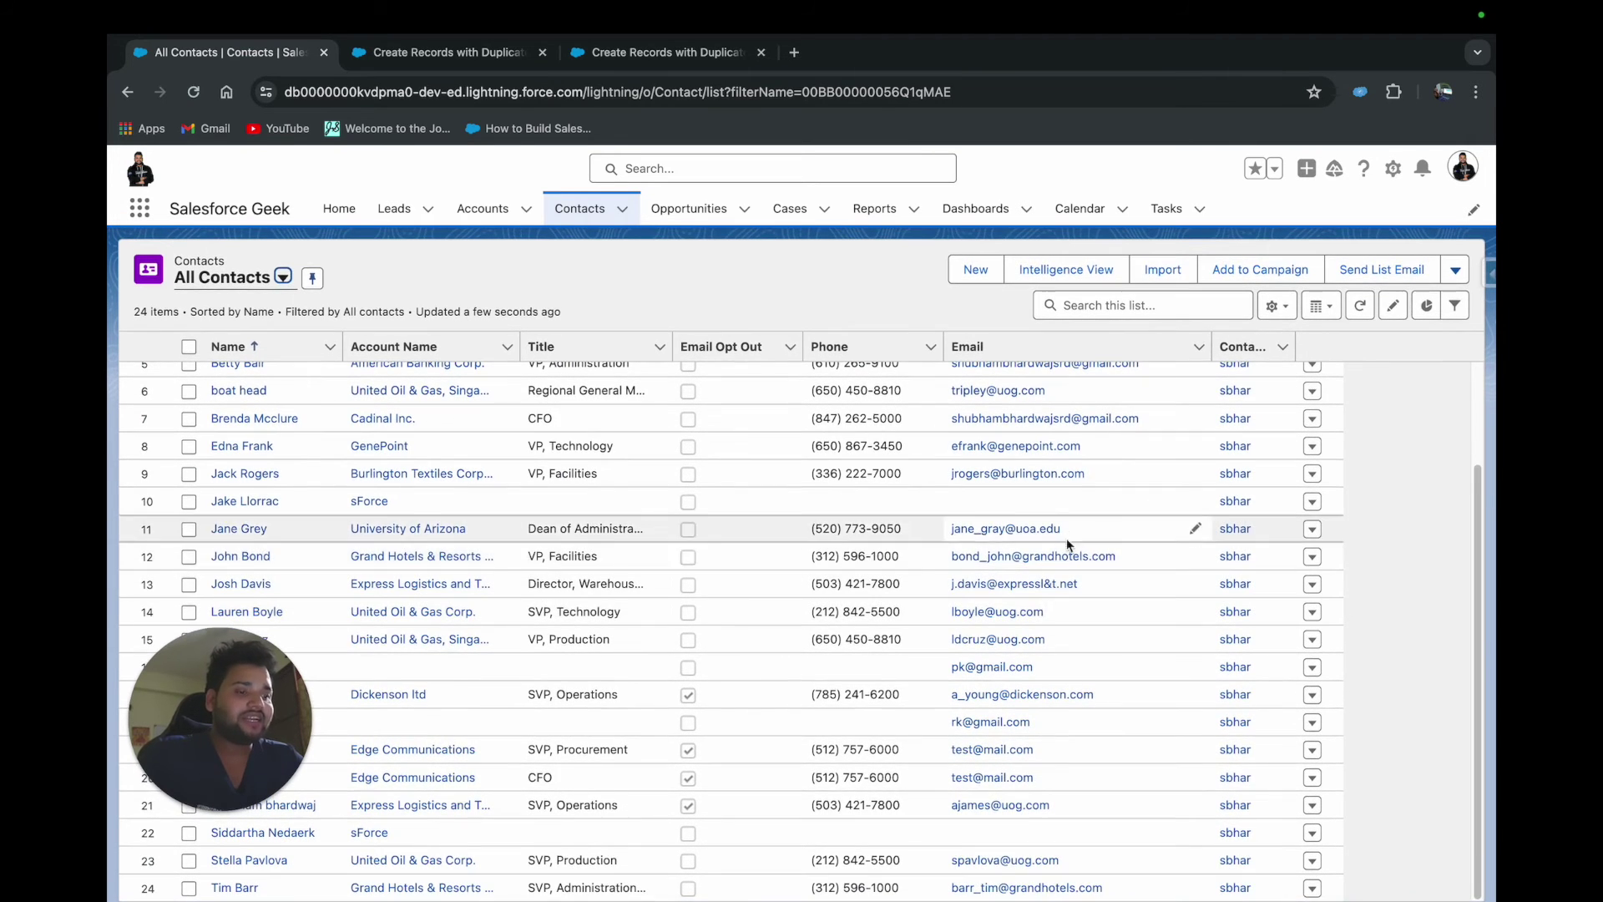
scroll(1086, 776, "up", 3)
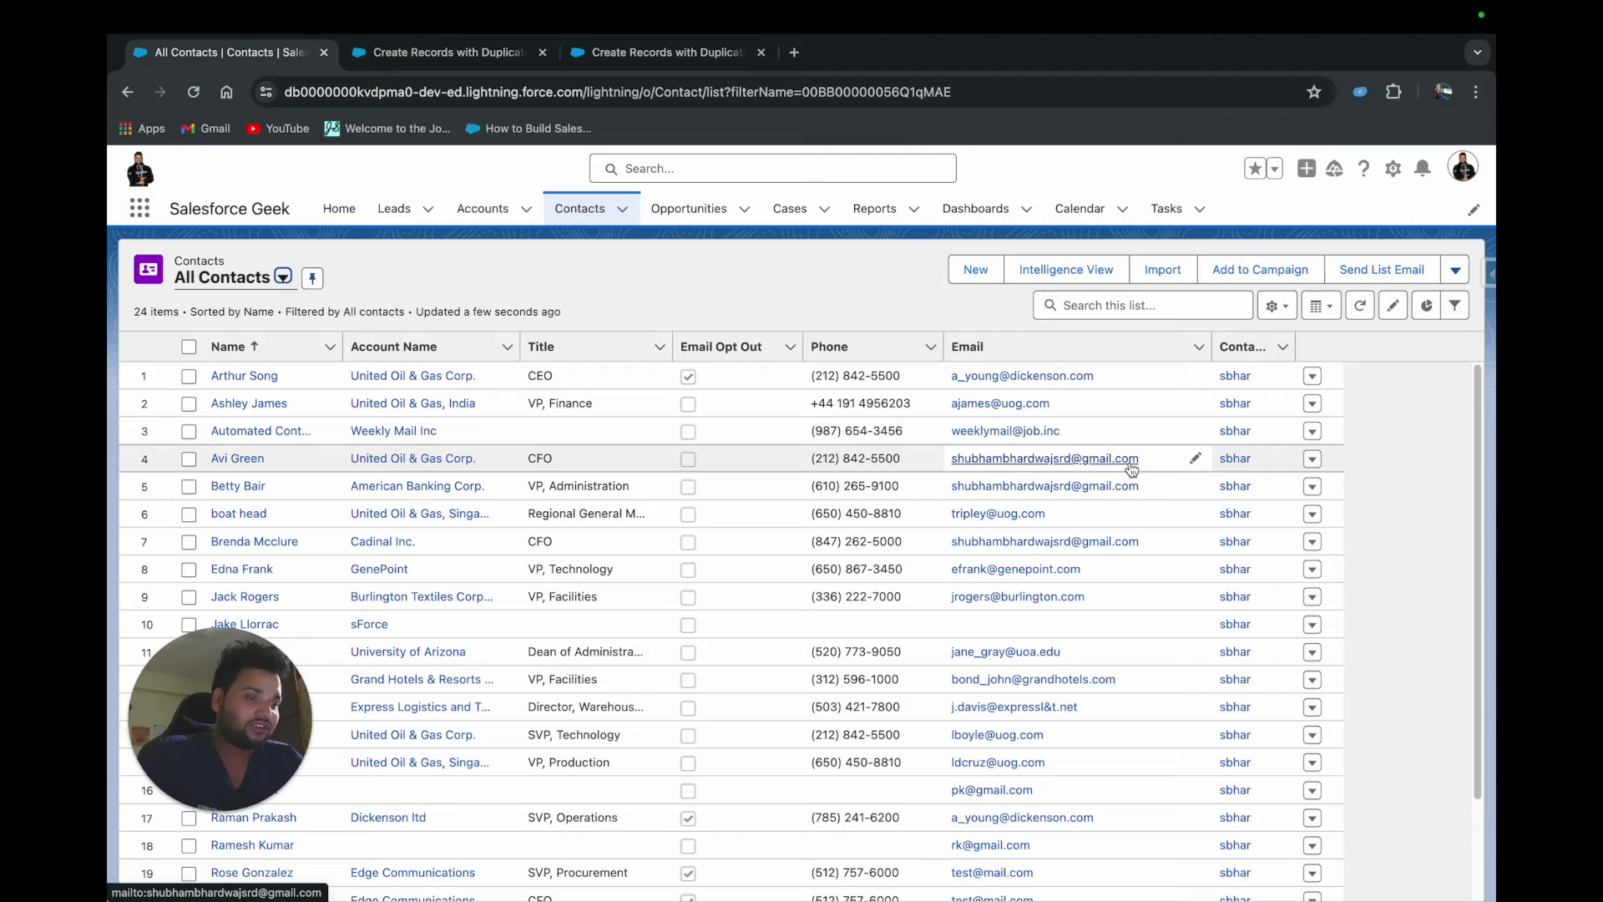
scroll(1020, 748, "down", 3)
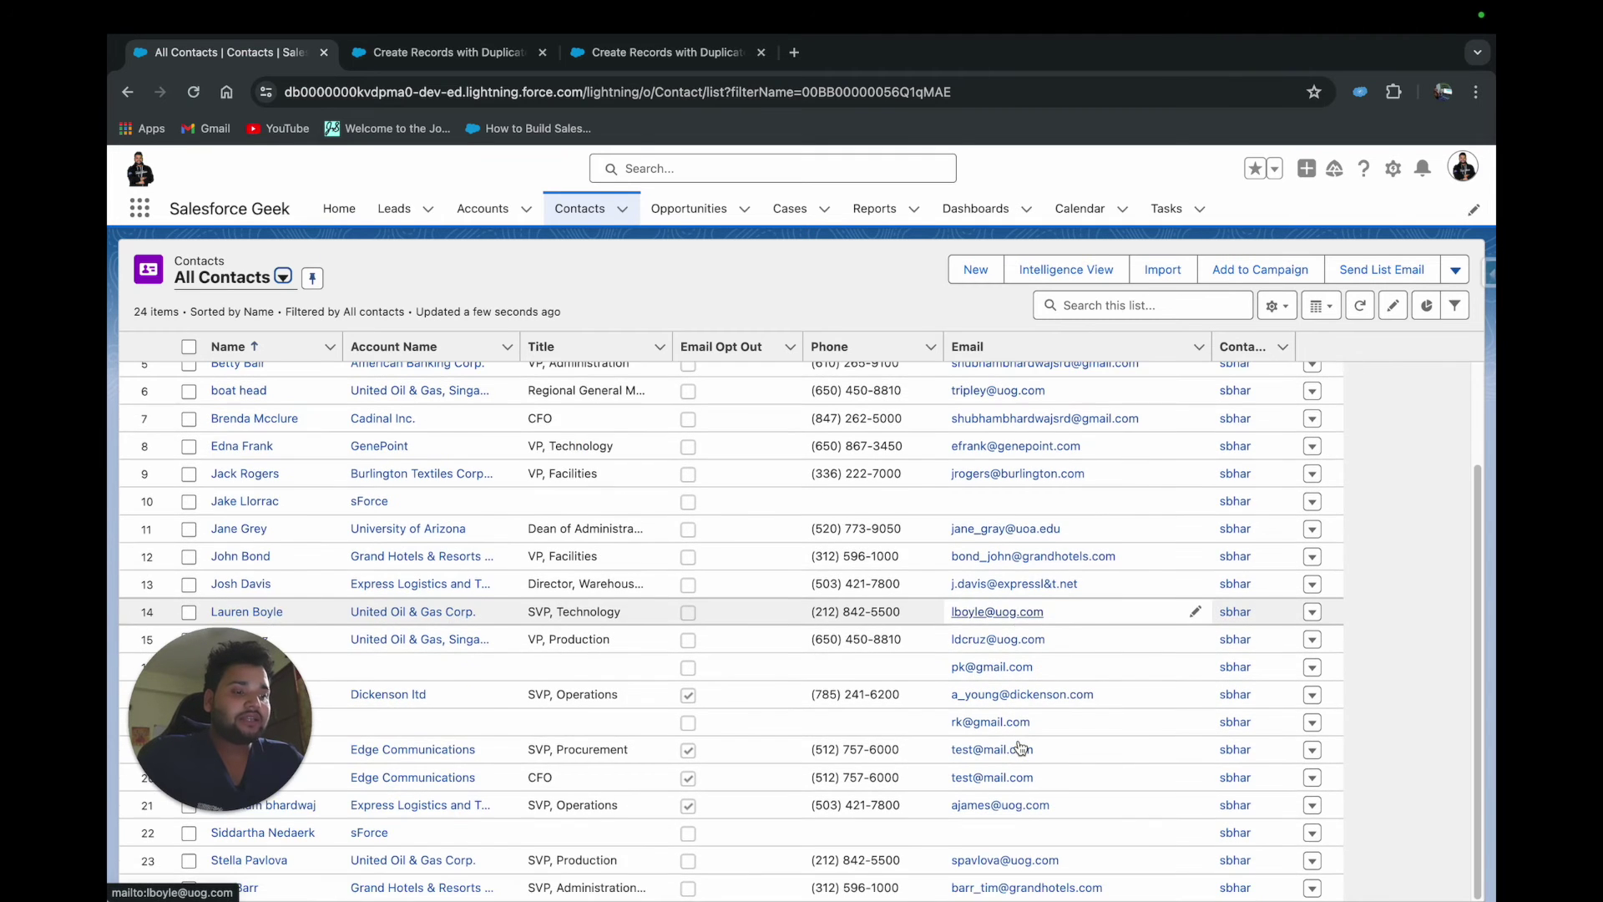
scroll(1035, 635, "up", 3)
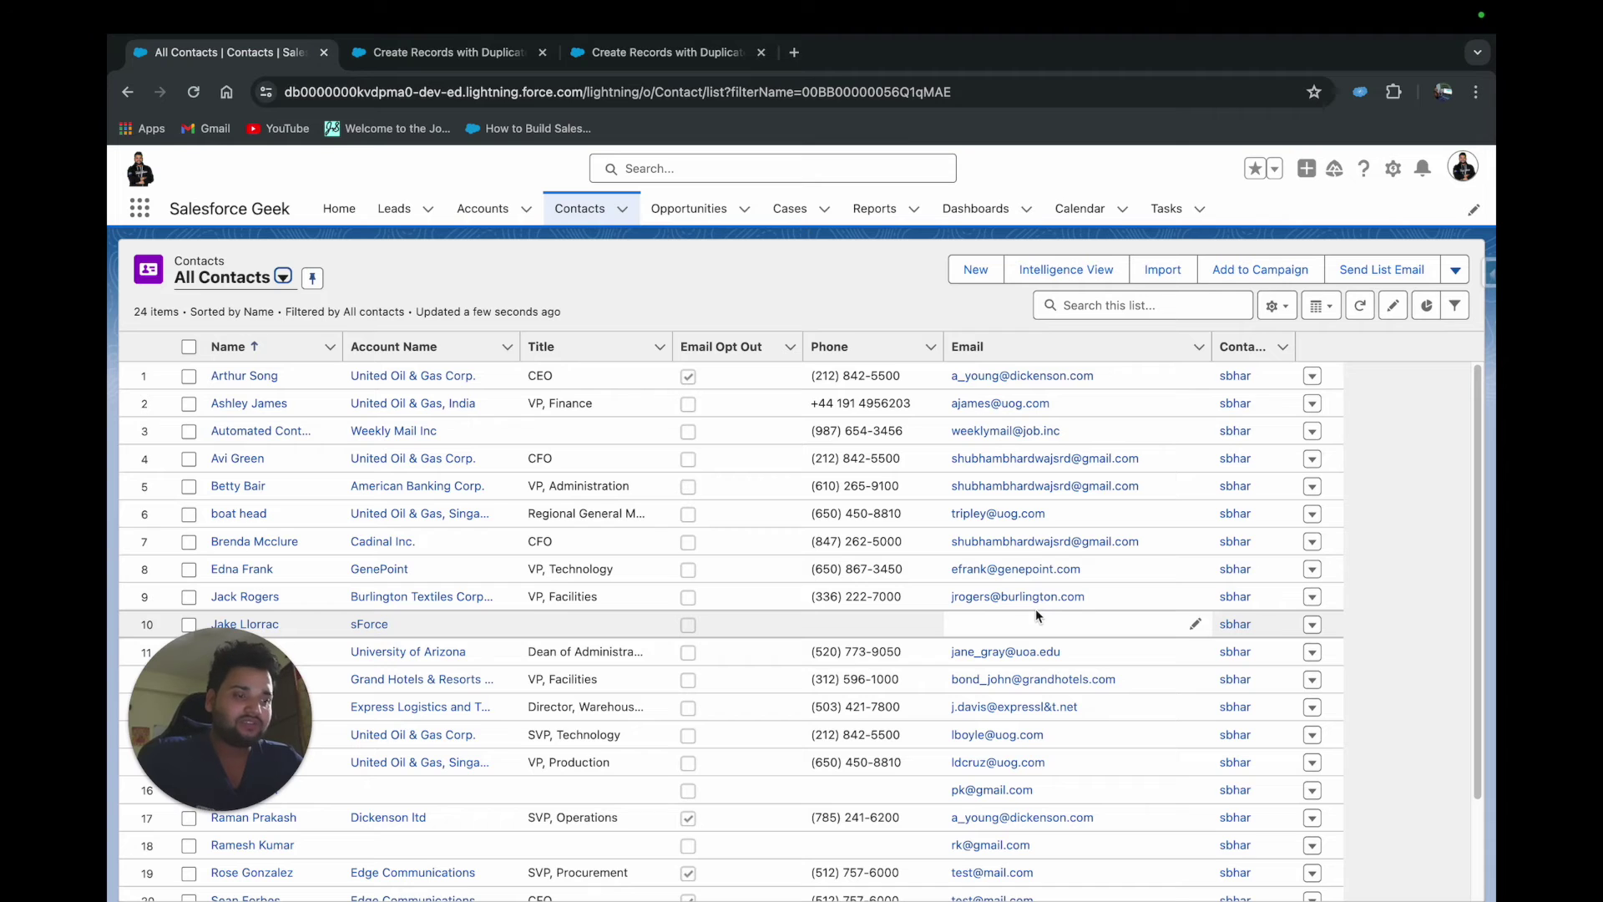
scroll(1036, 614, "down", 3)
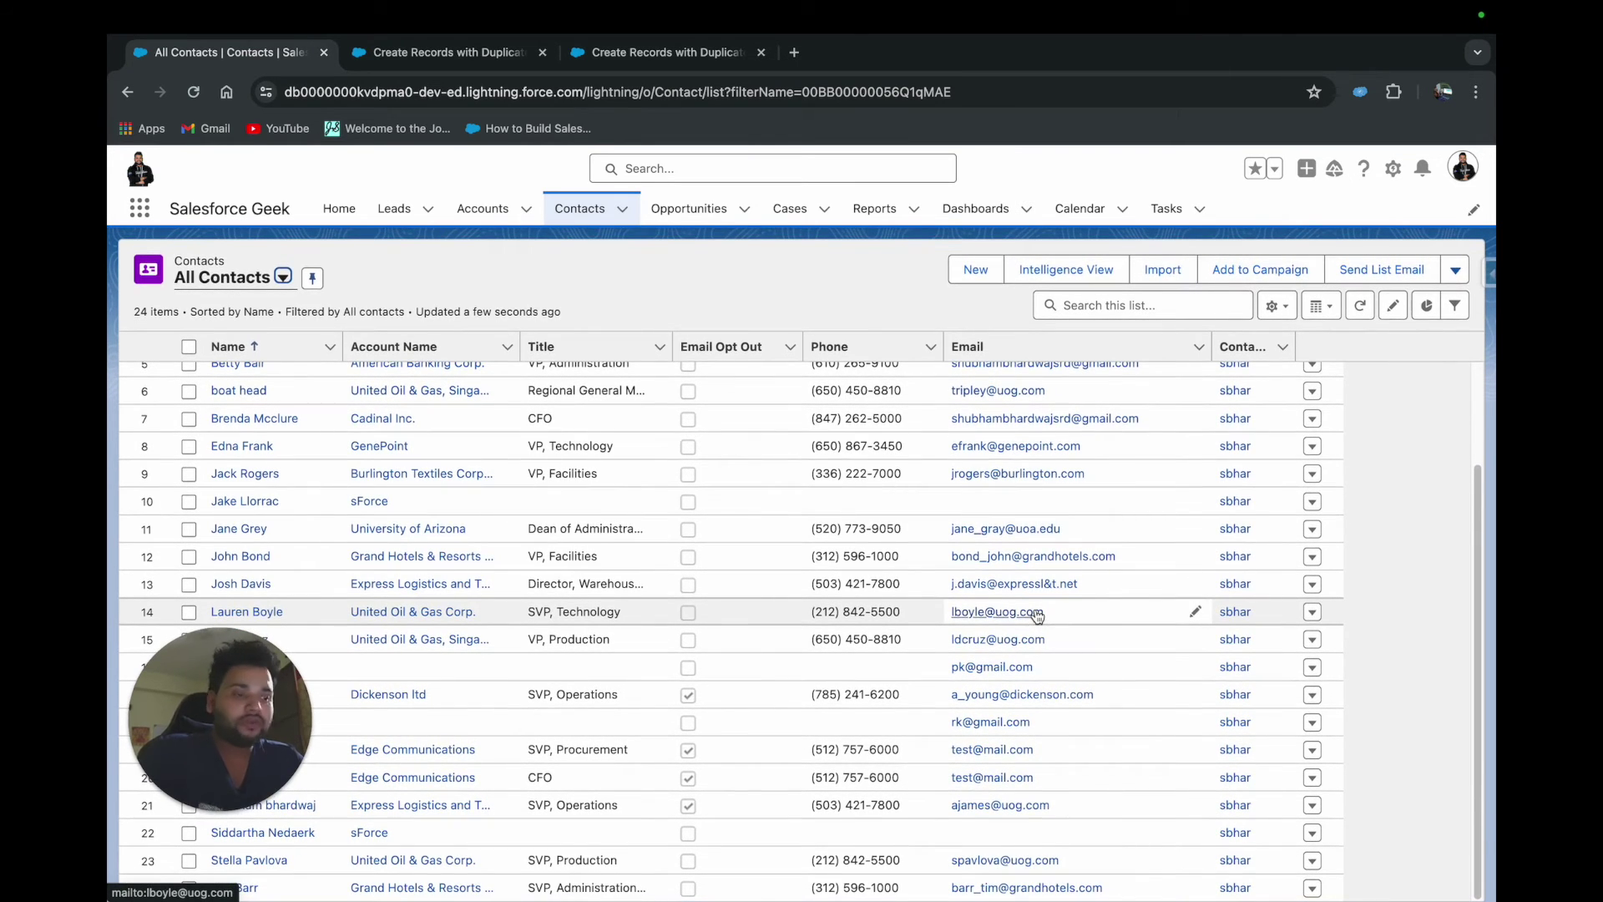
scroll(998, 618, "up", 3)
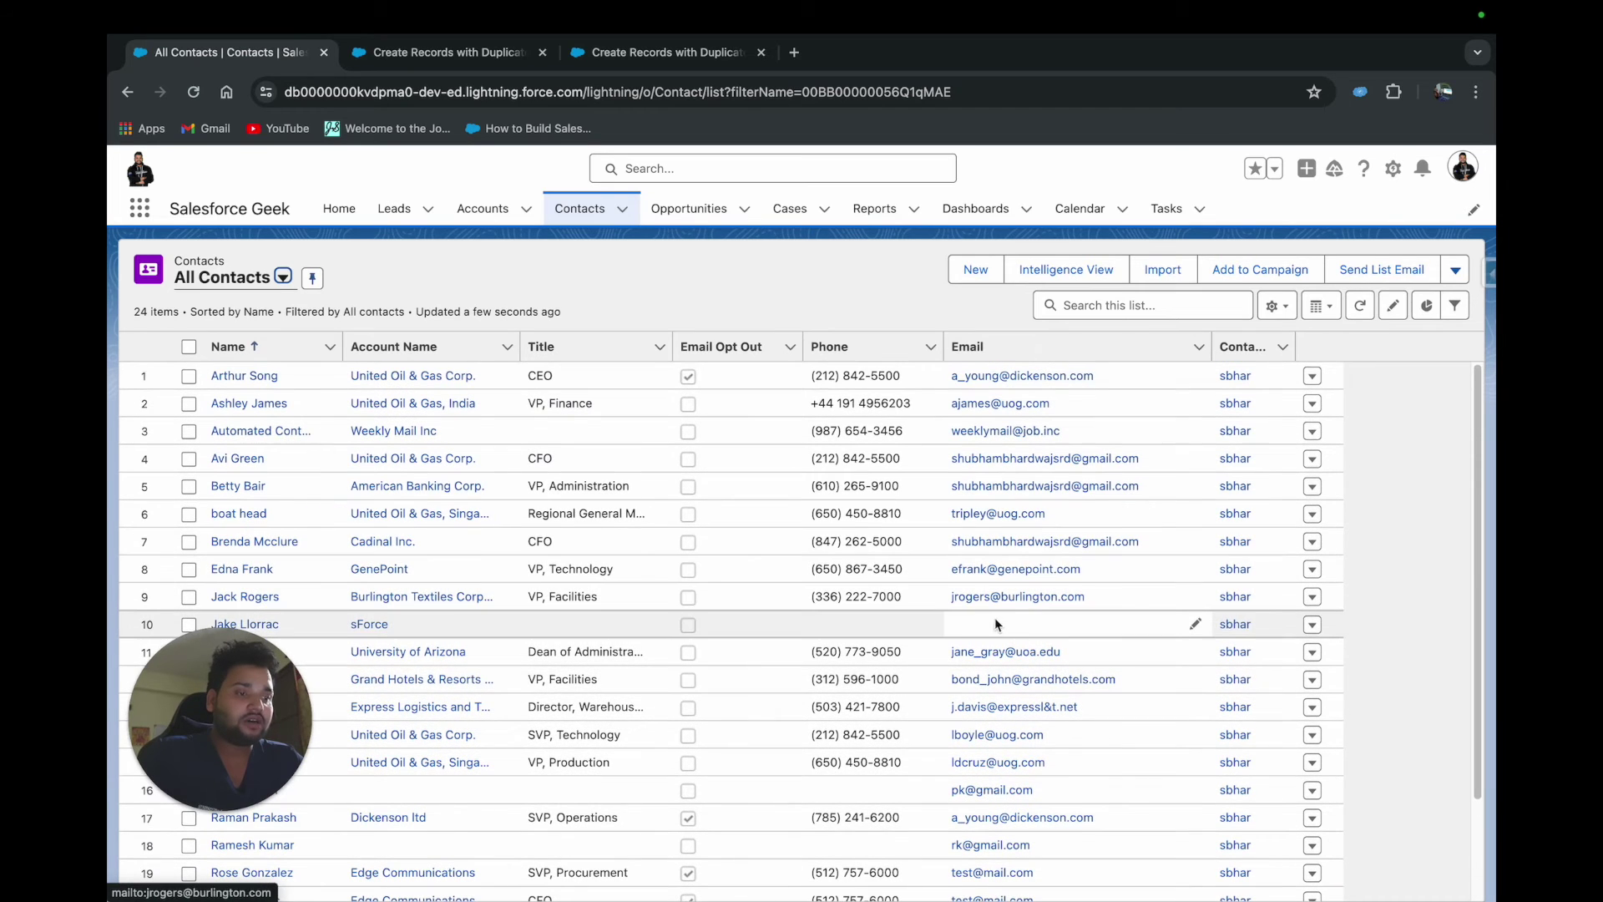
left_click_drag(1090, 596, 948, 595)
key("super+c")
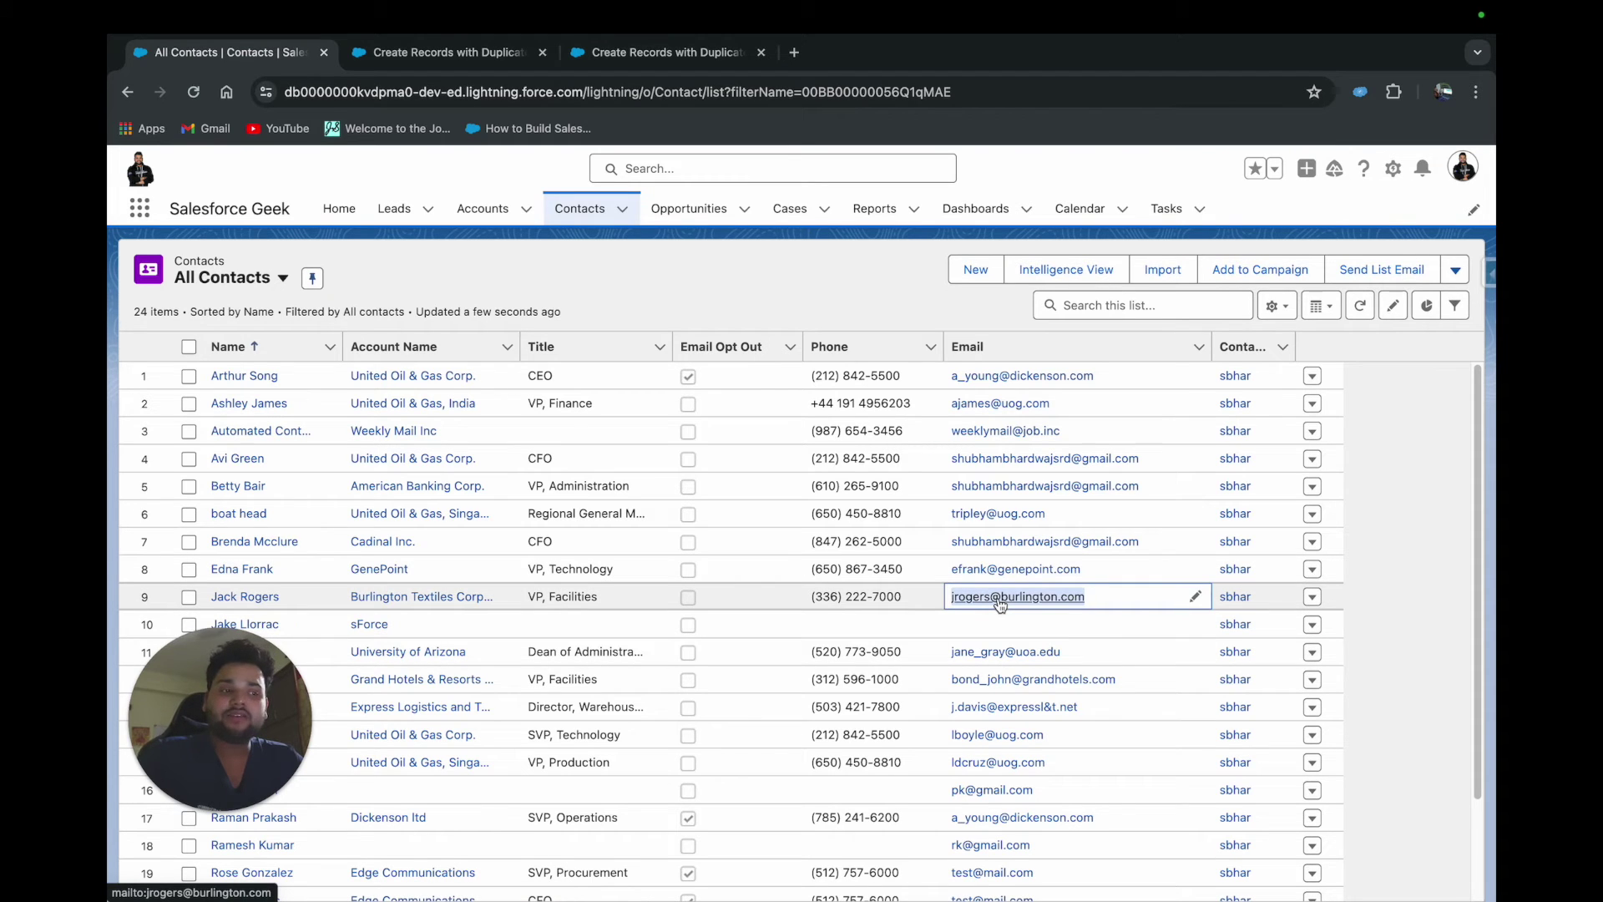
Run the flow in debug and enter a new first name and last name
left_click(610, 53)
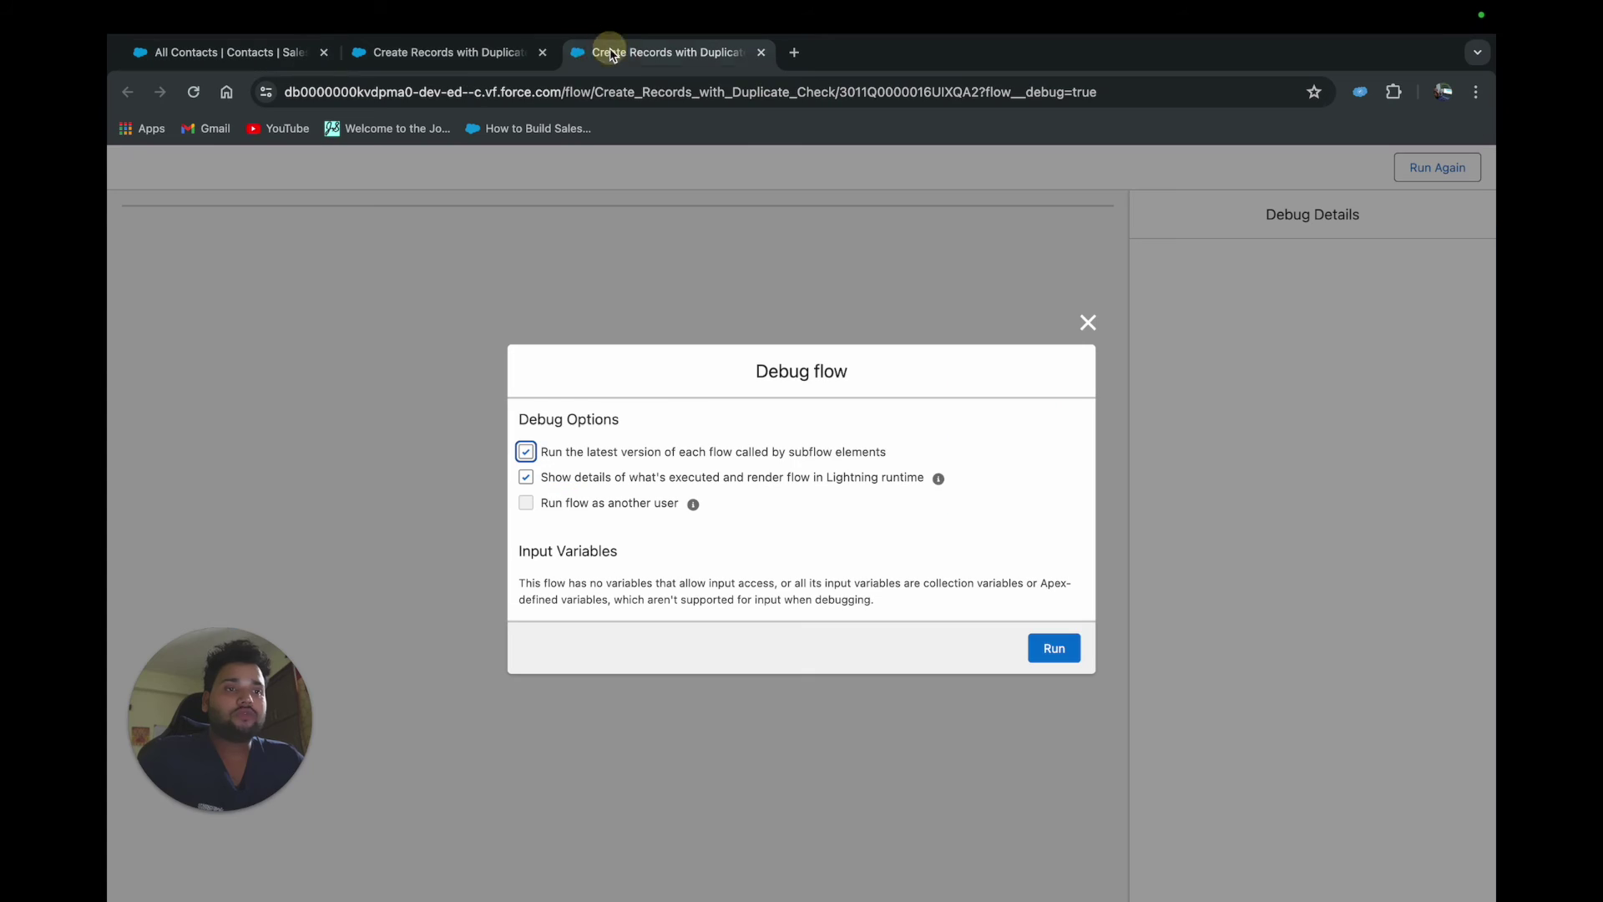
left_click(1055, 650)
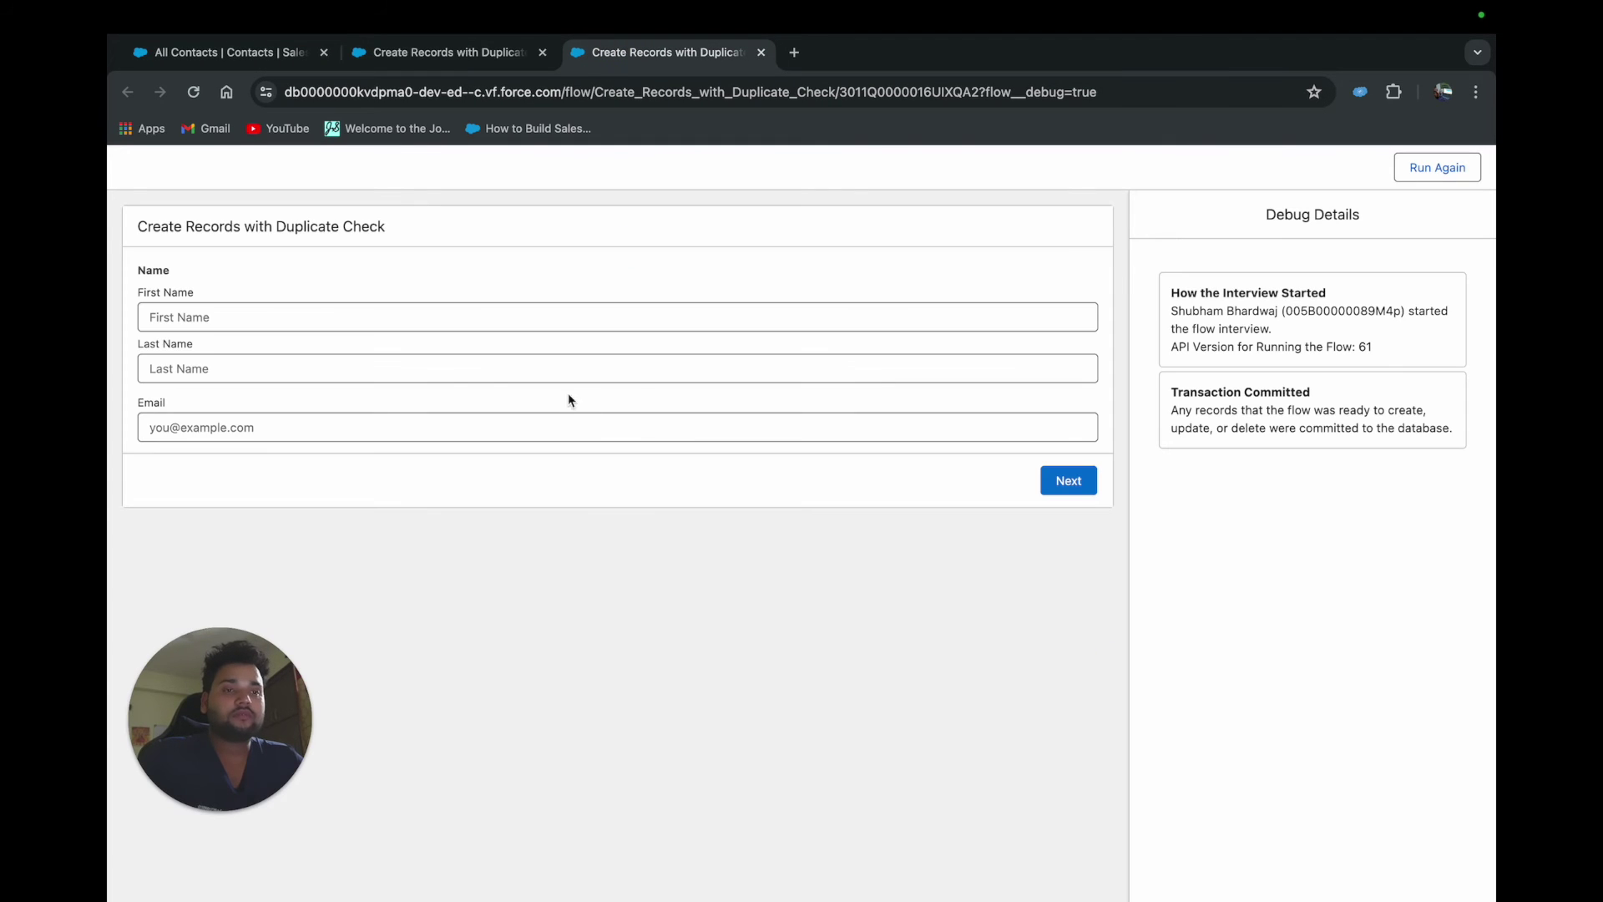
left_click(315, 309)
type("Shubham")
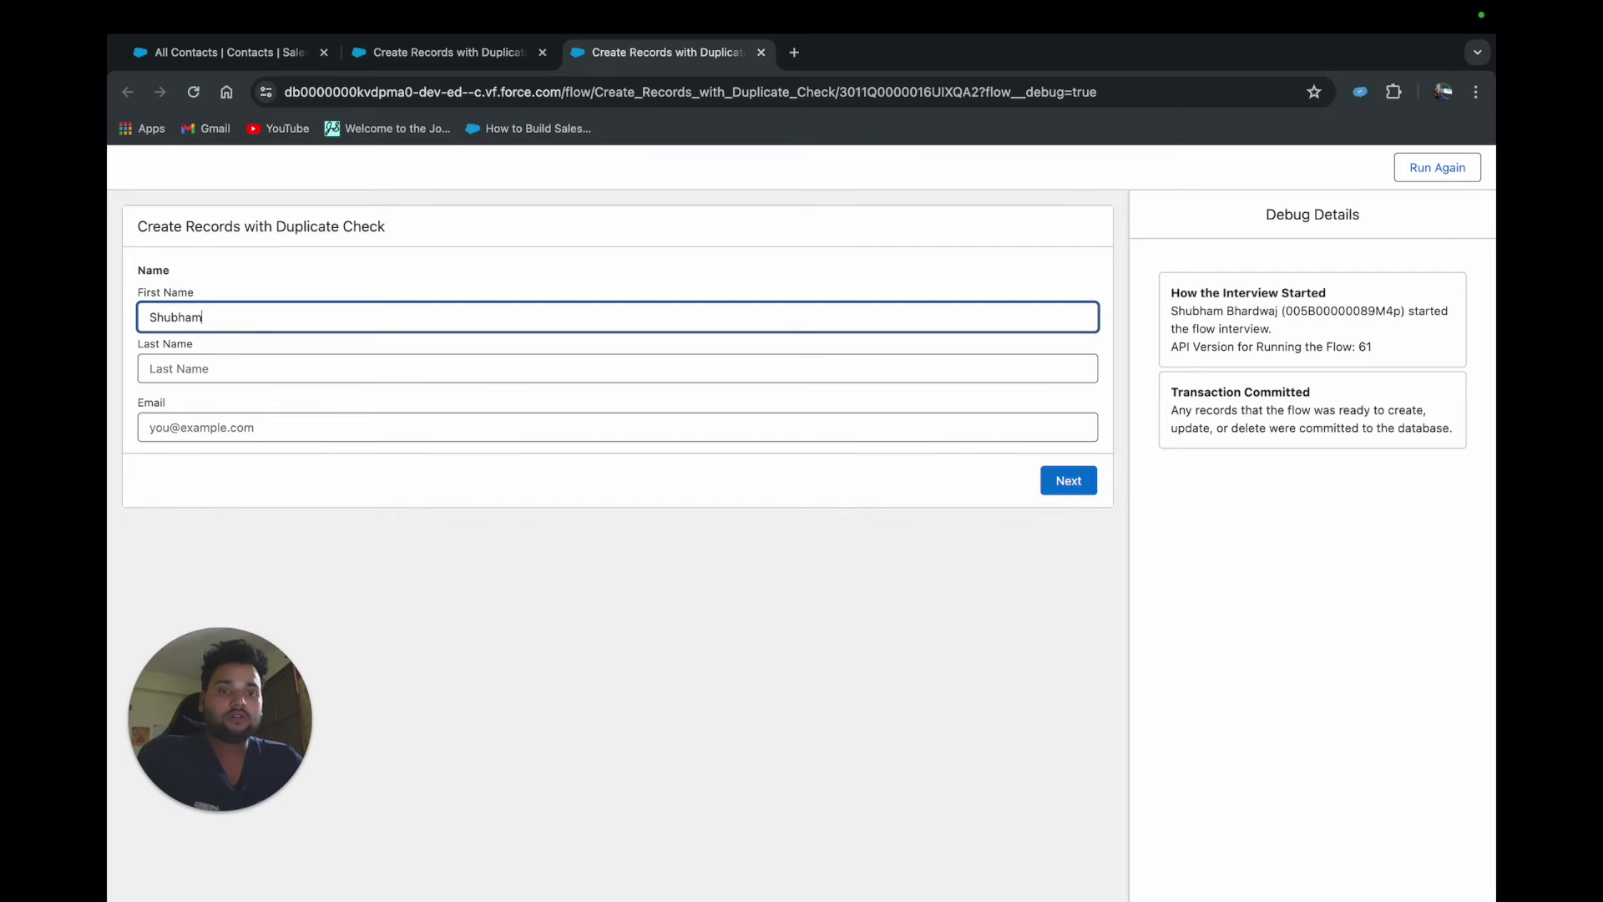
key("super+a")
key("BackSpace")
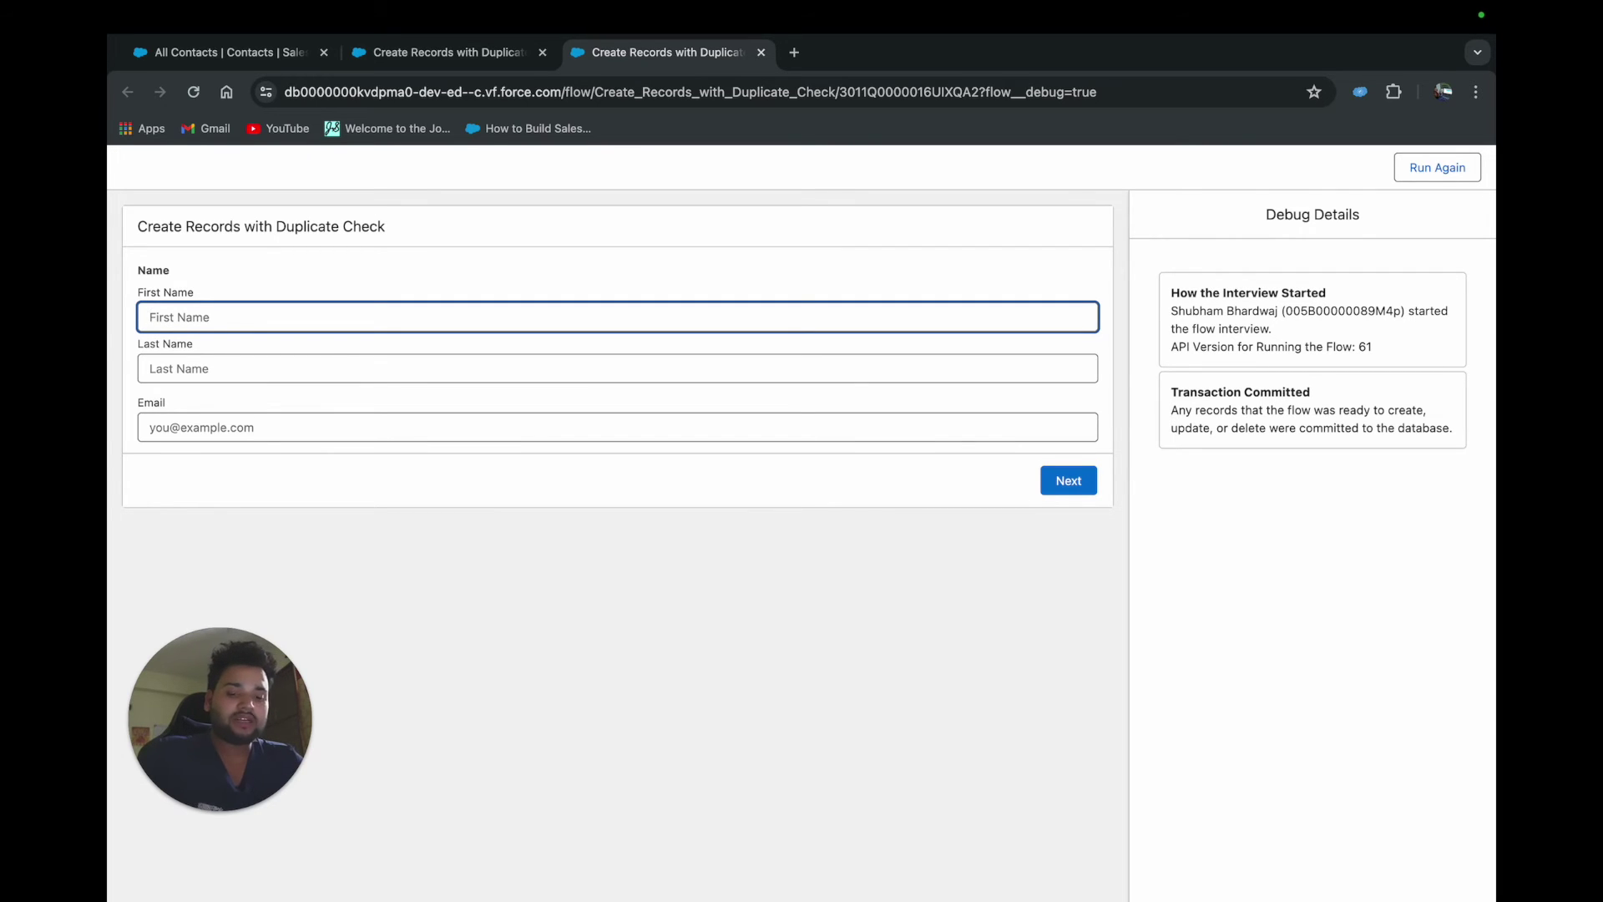
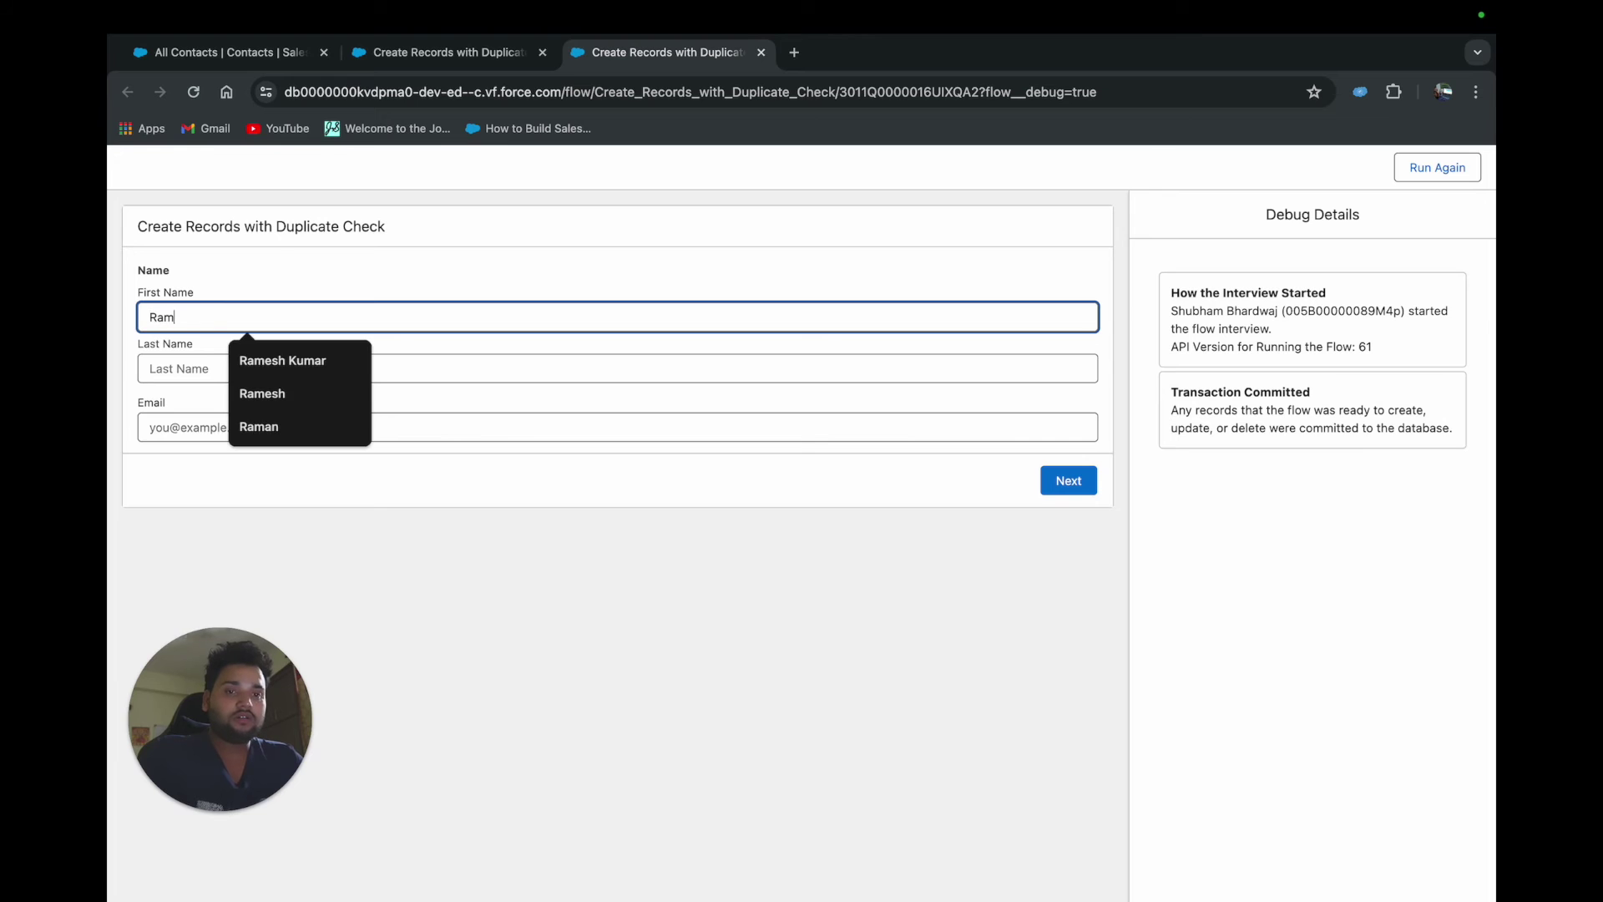
left_click(192, 366)
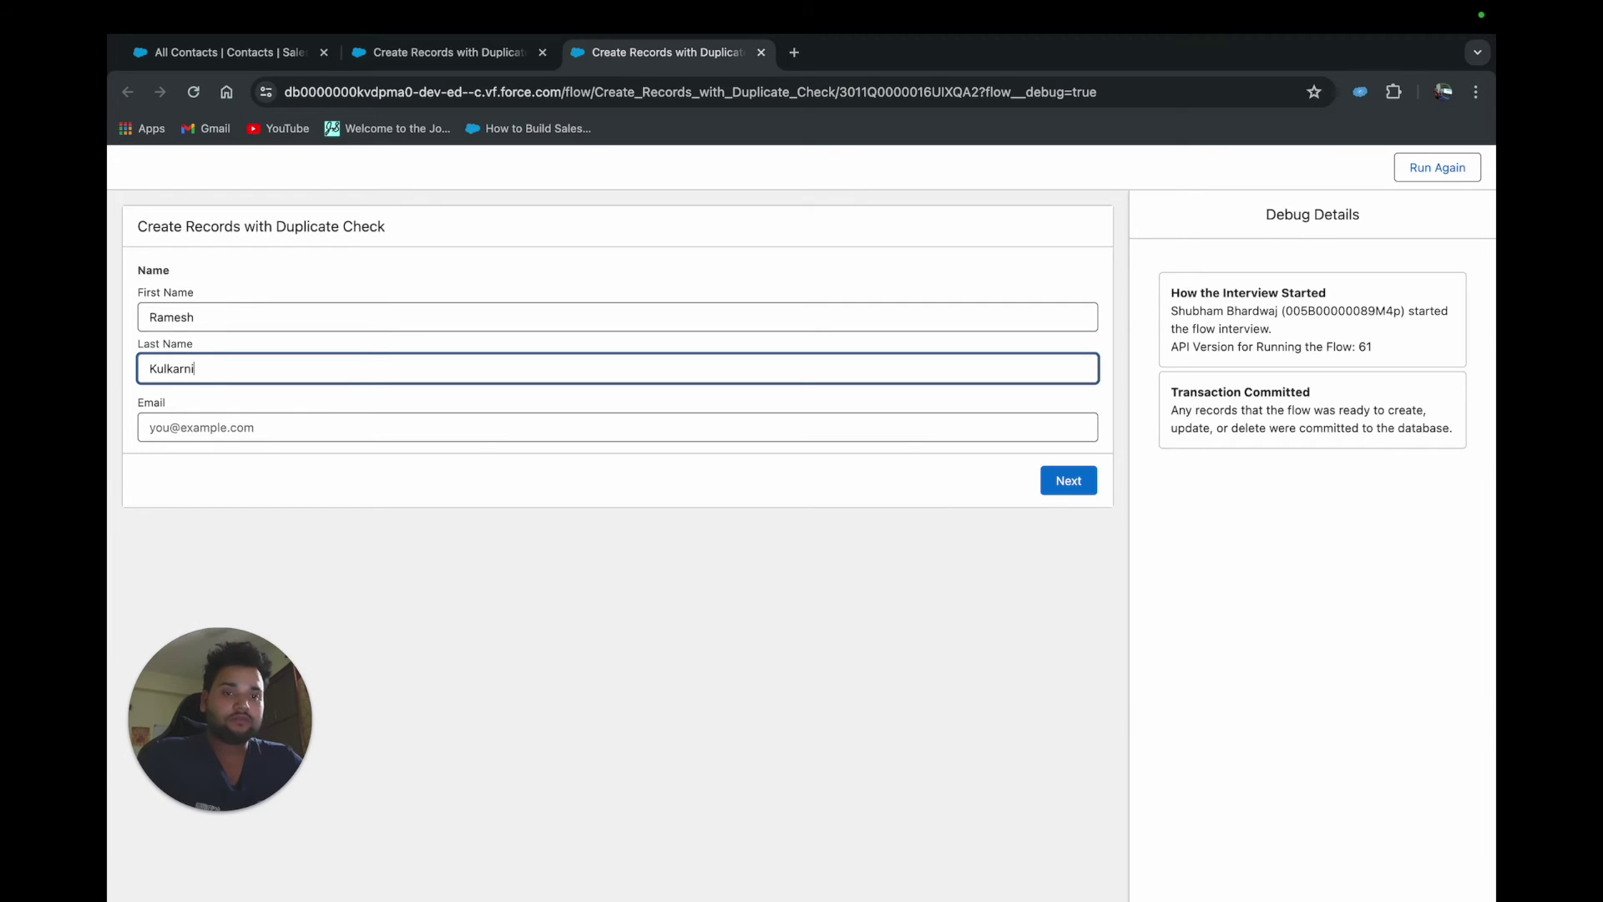
Paste the copied email into the Email field and submit the form
left_click(200, 421)
key("super+v")
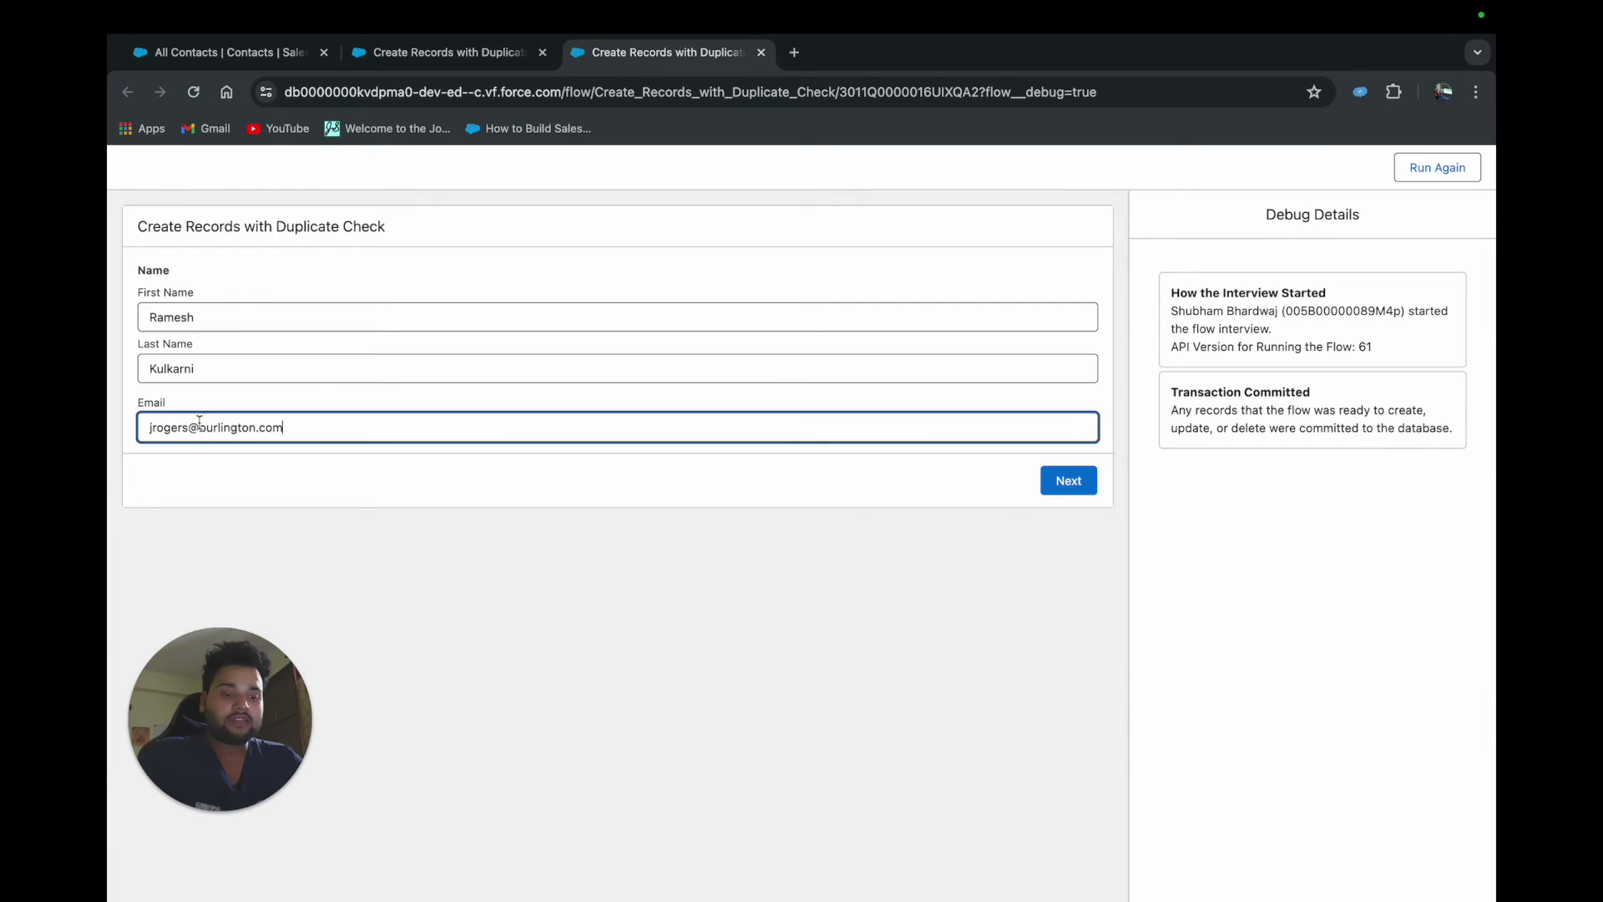
left_click(218, 465)
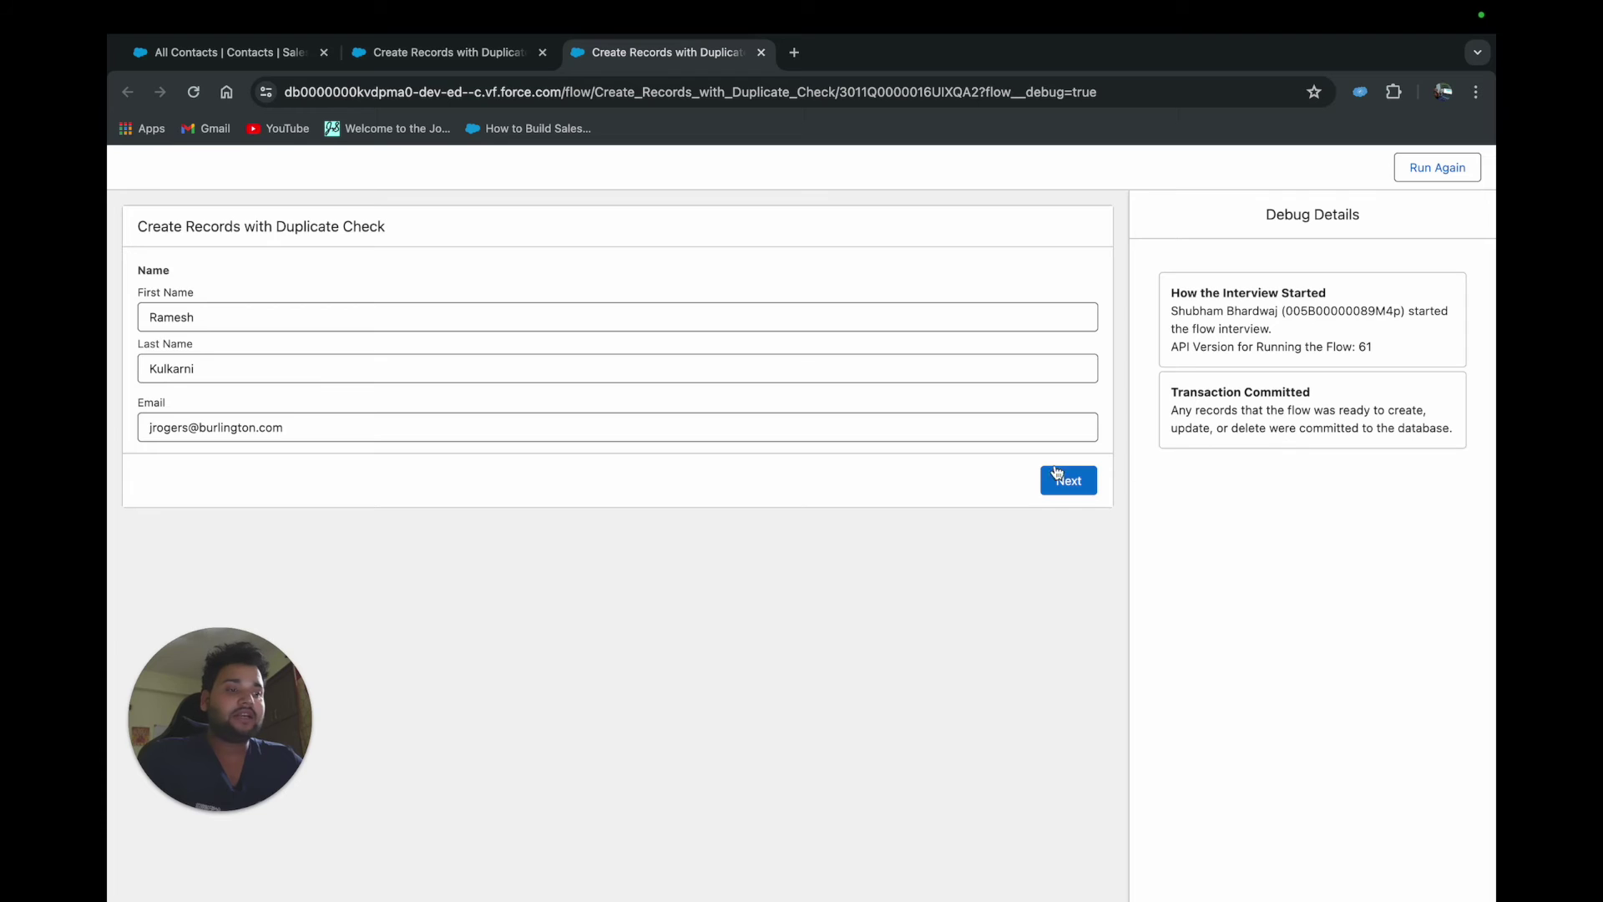
left_click(1058, 476)
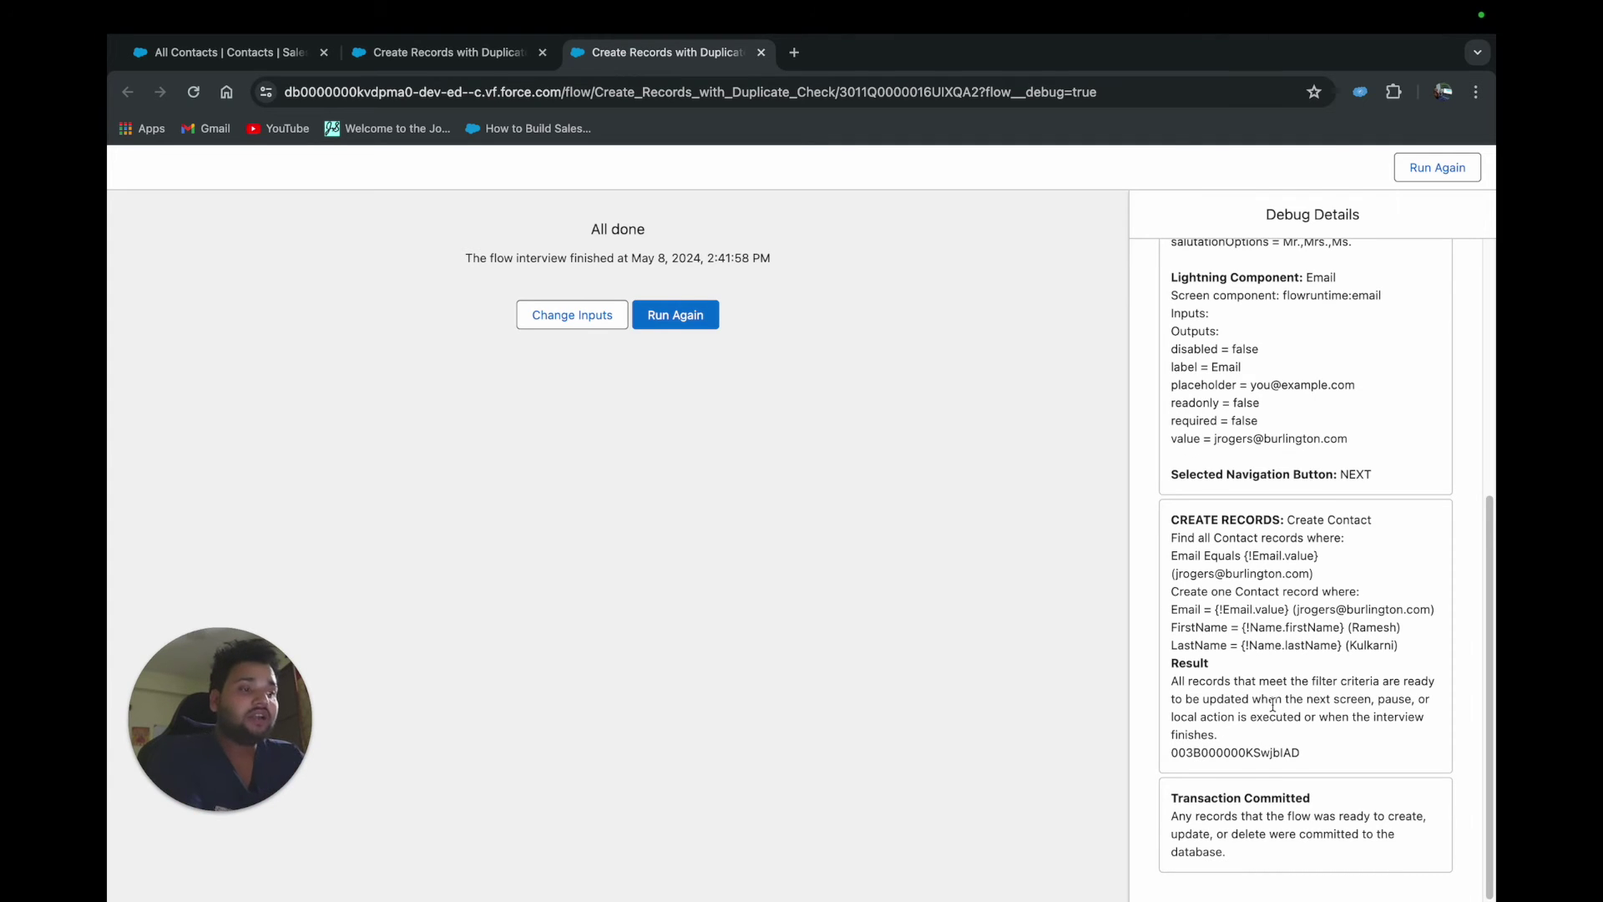
Open the row 9 Burlington Textiles contact record and select its new name
scroll(1275, 711, "up", 1)
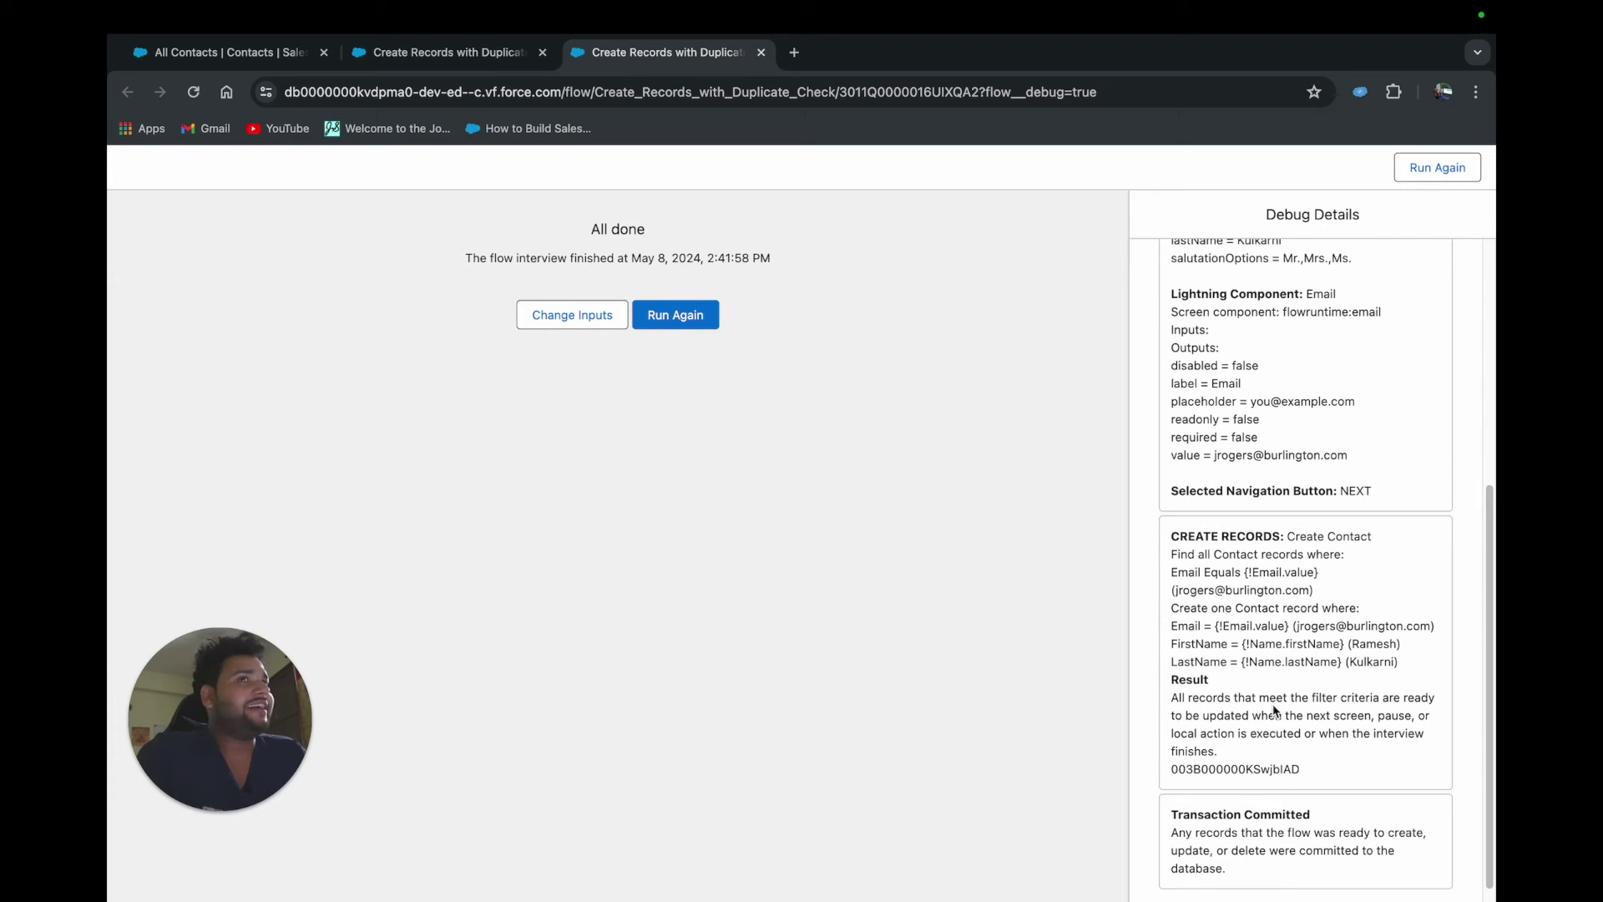
left_click(209, 58)
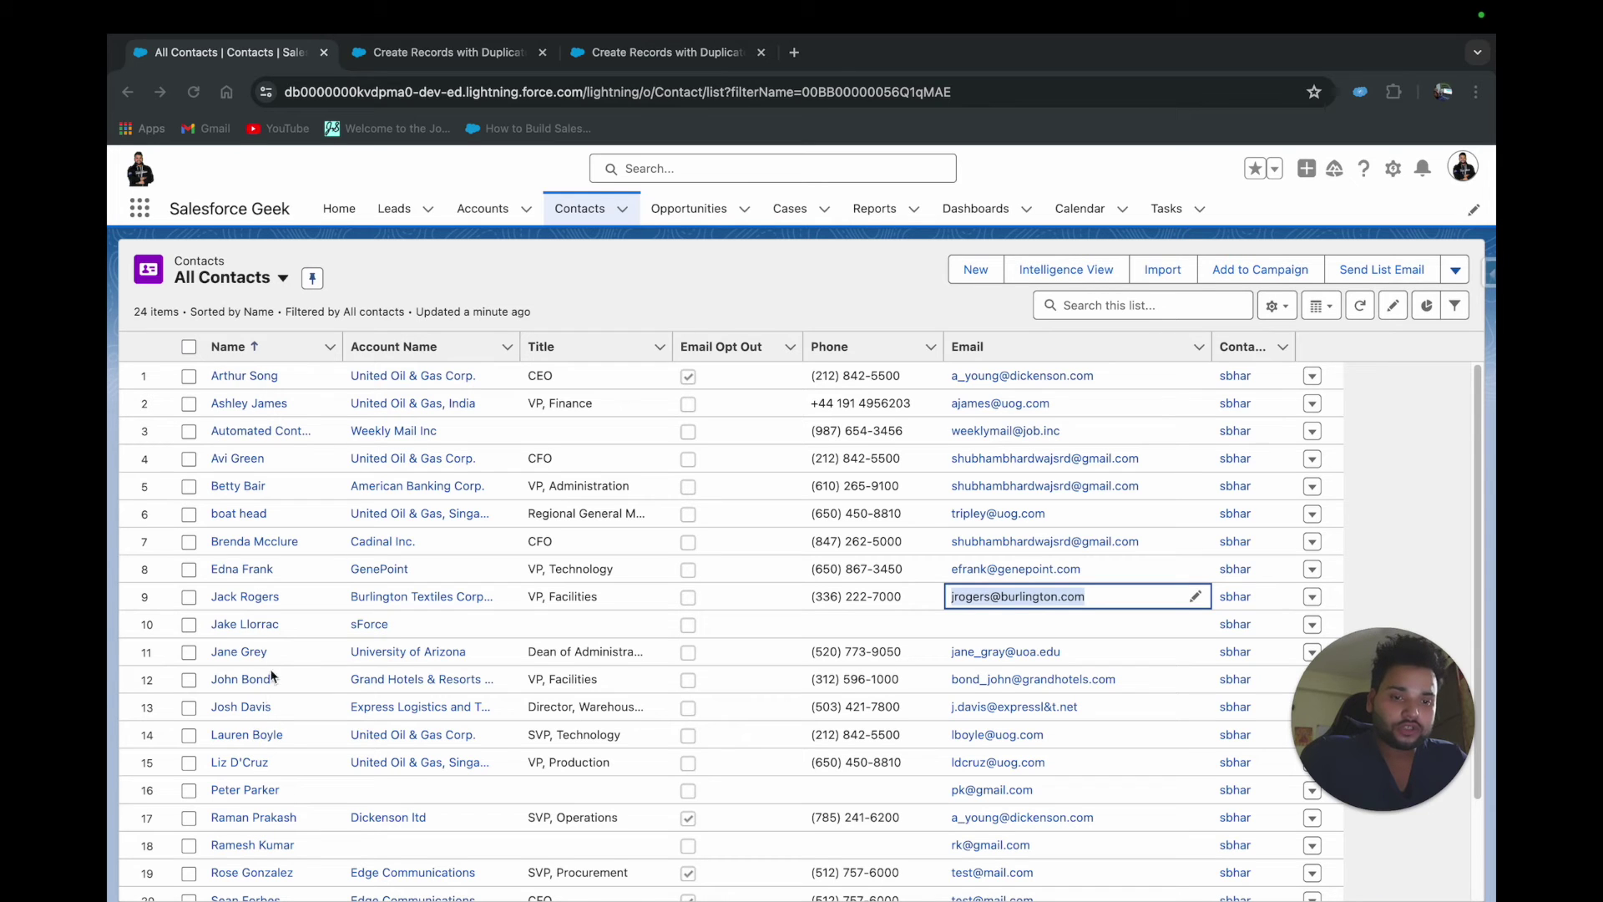
left_click(235, 598)
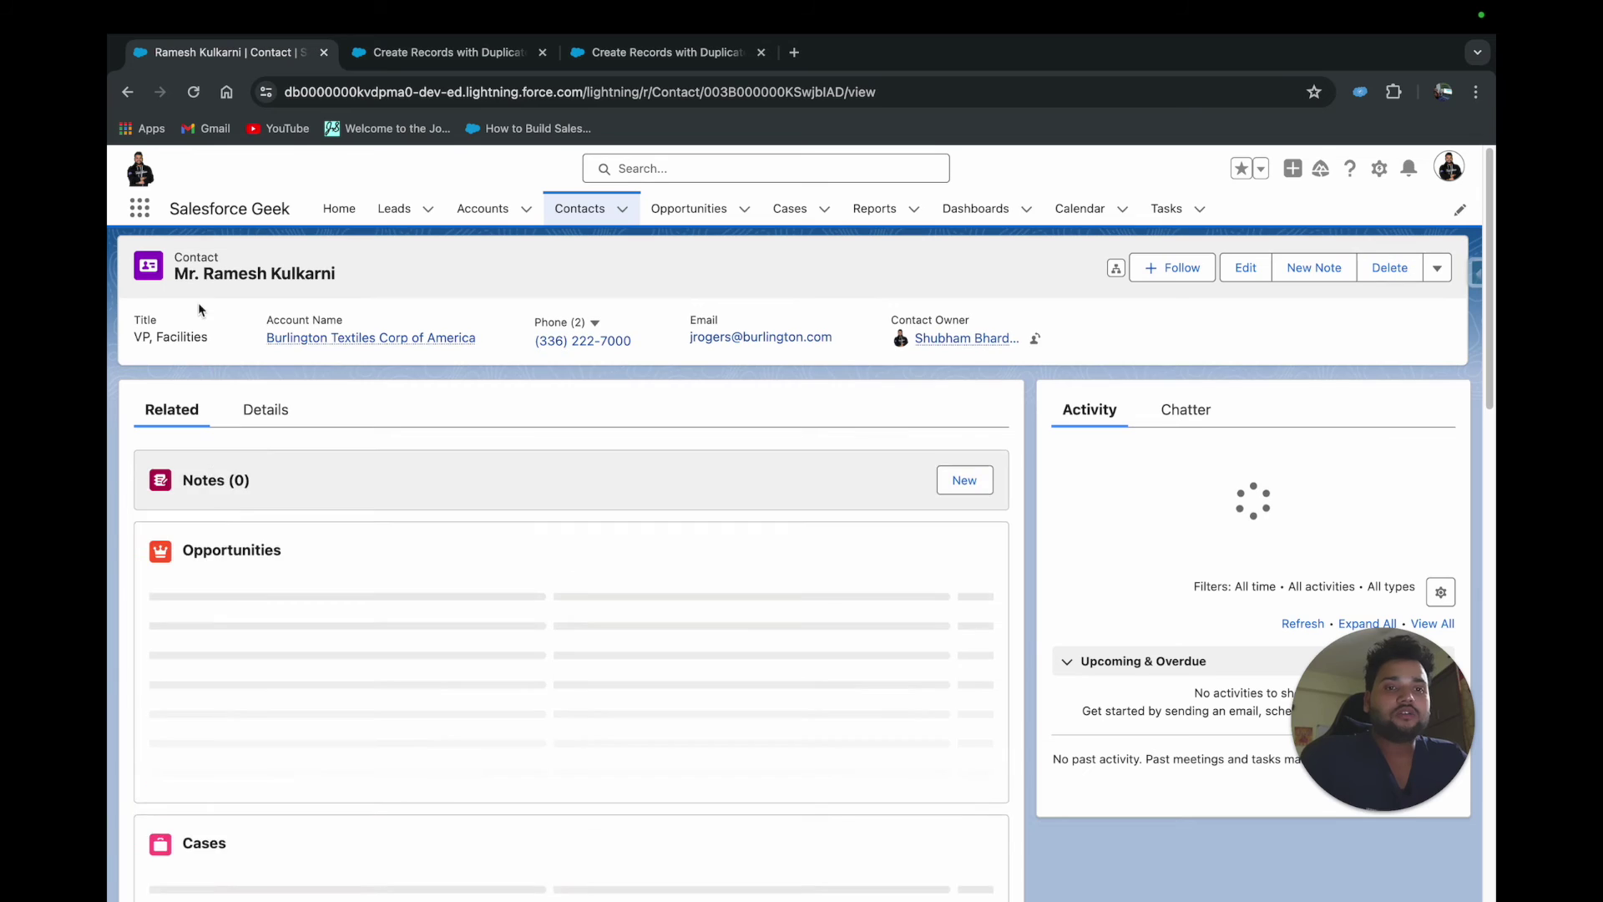
left_click_drag(204, 271, 383, 279)
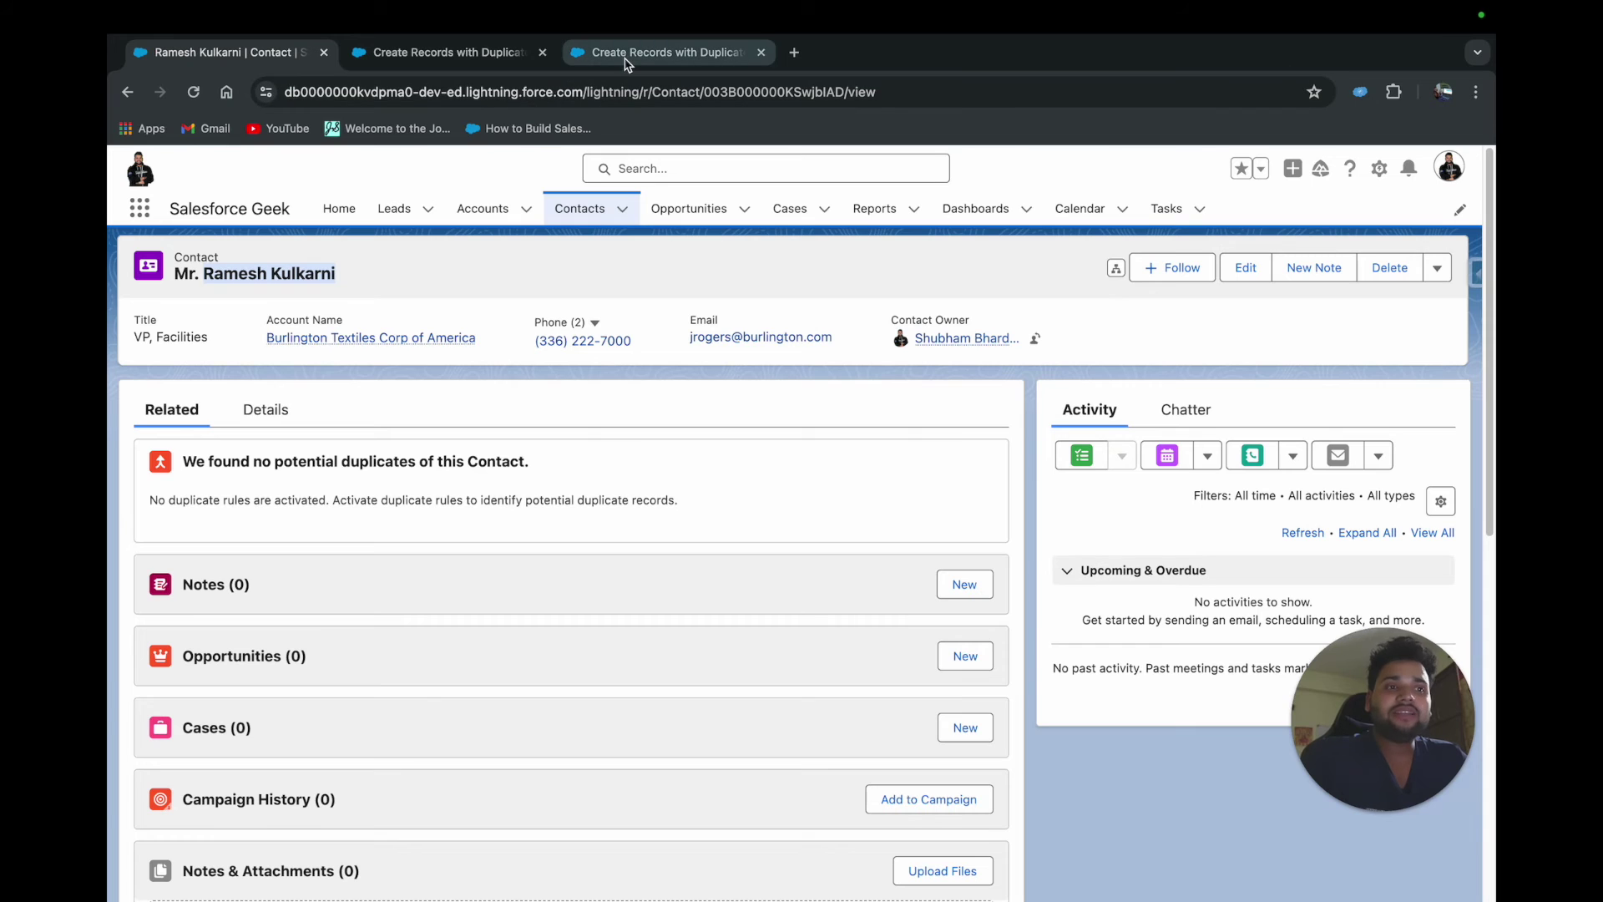
Search the All Contacts list for row 4's shared gmail address
left_click(574, 211)
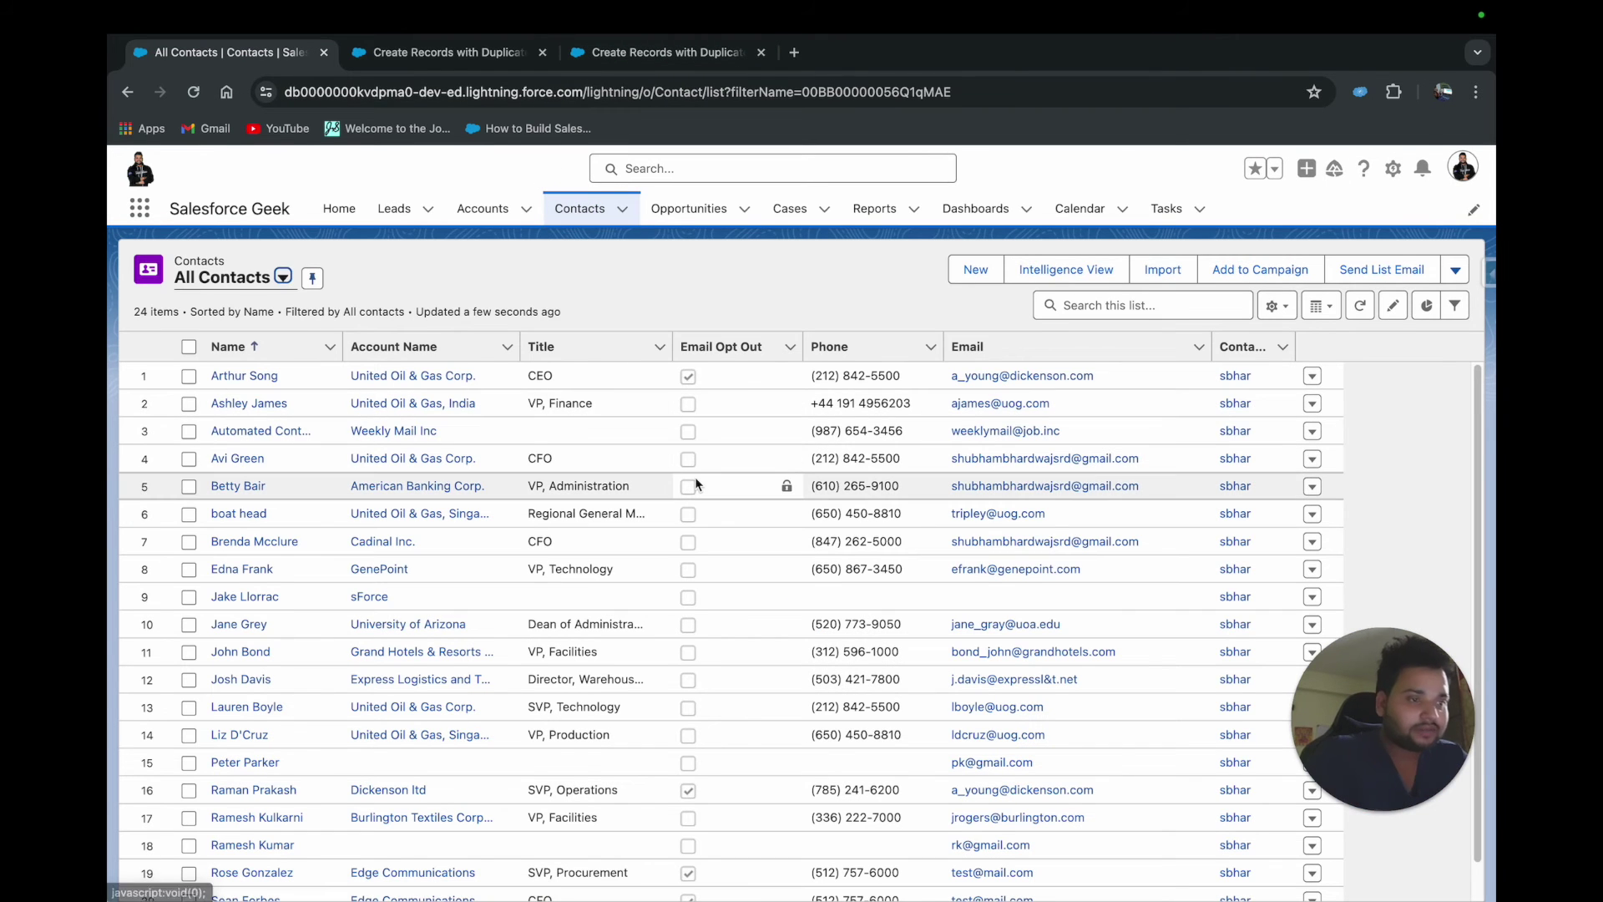
scroll(694, 483, "down", 3)
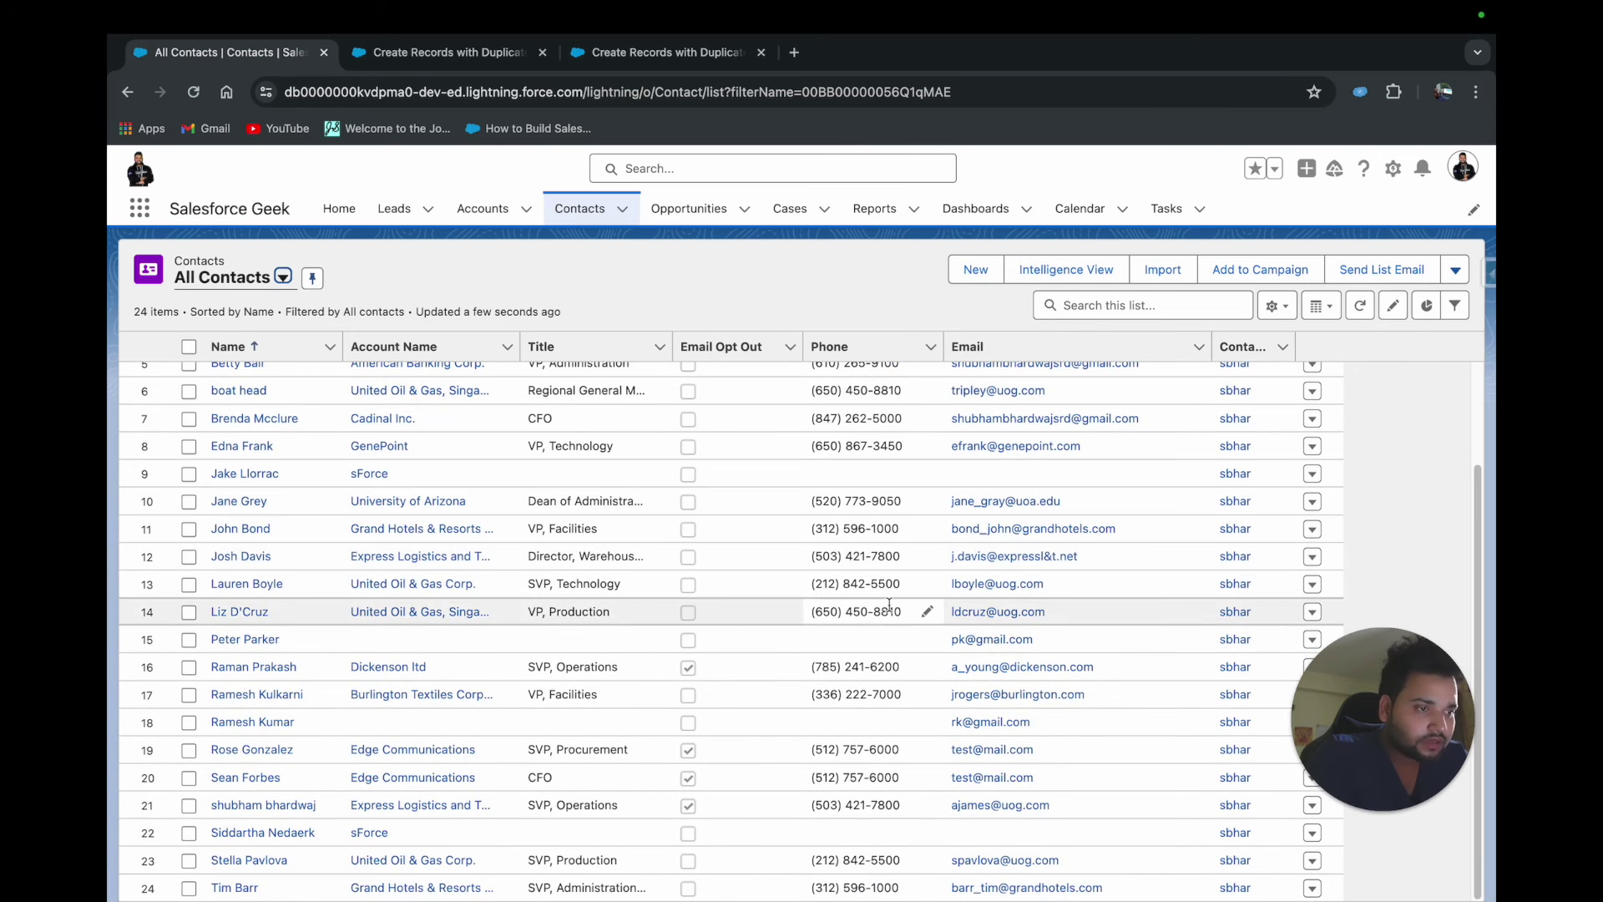
scroll(889, 604, "up", 3)
left_click_drag(1138, 459, 1076, 455)
triple_click(1076, 455)
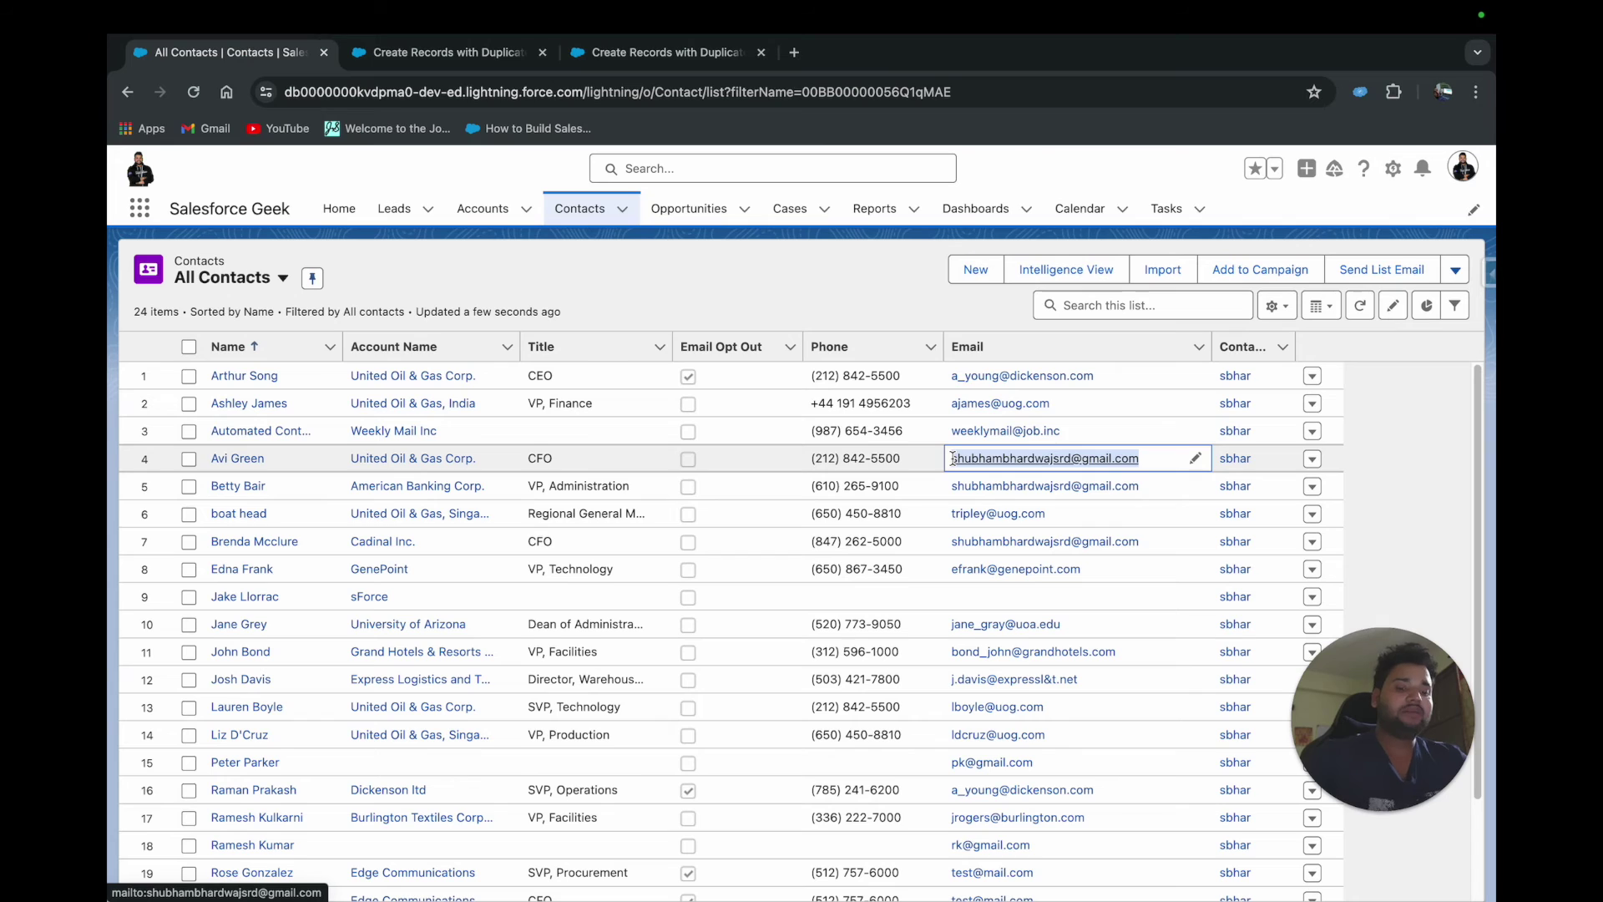
left_click(1085, 305)
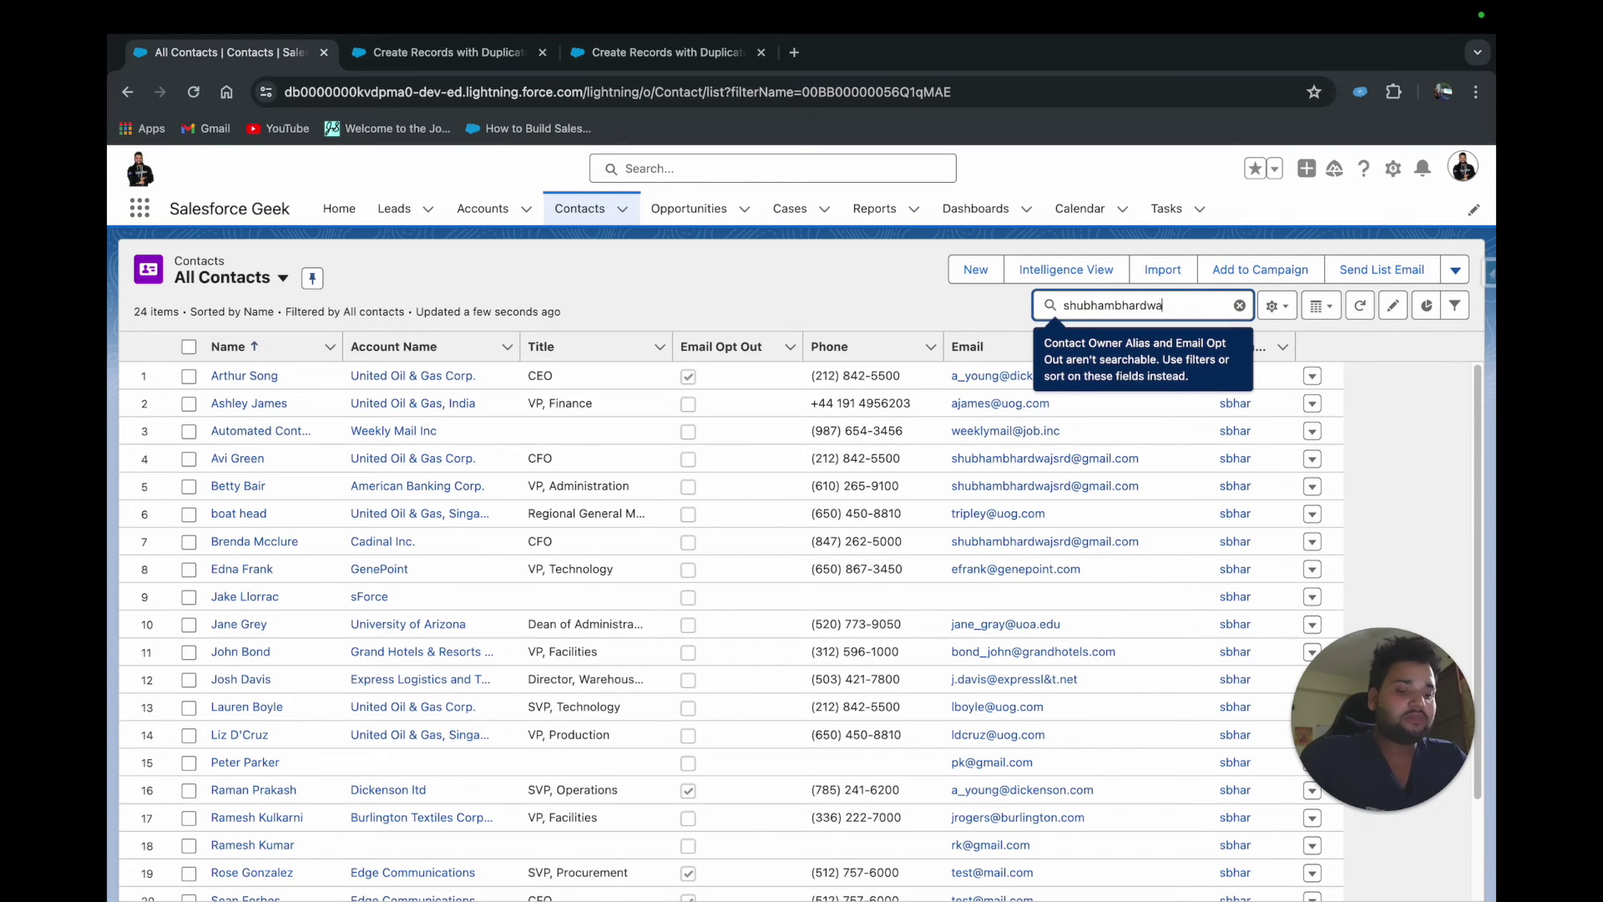
key("Return")
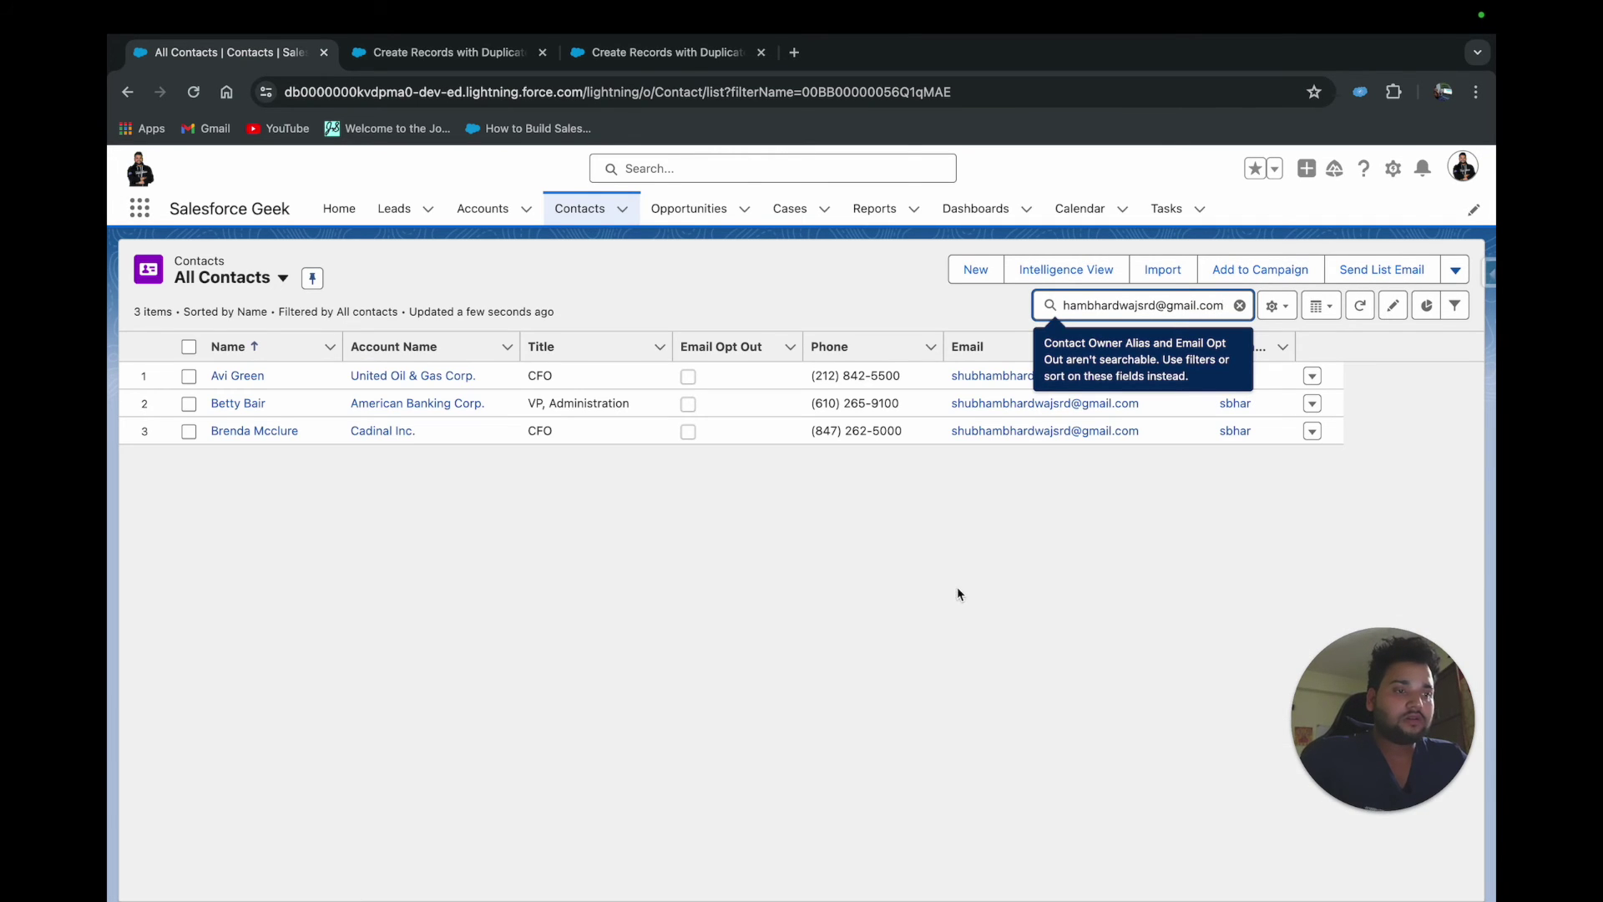
left_click(959, 593)
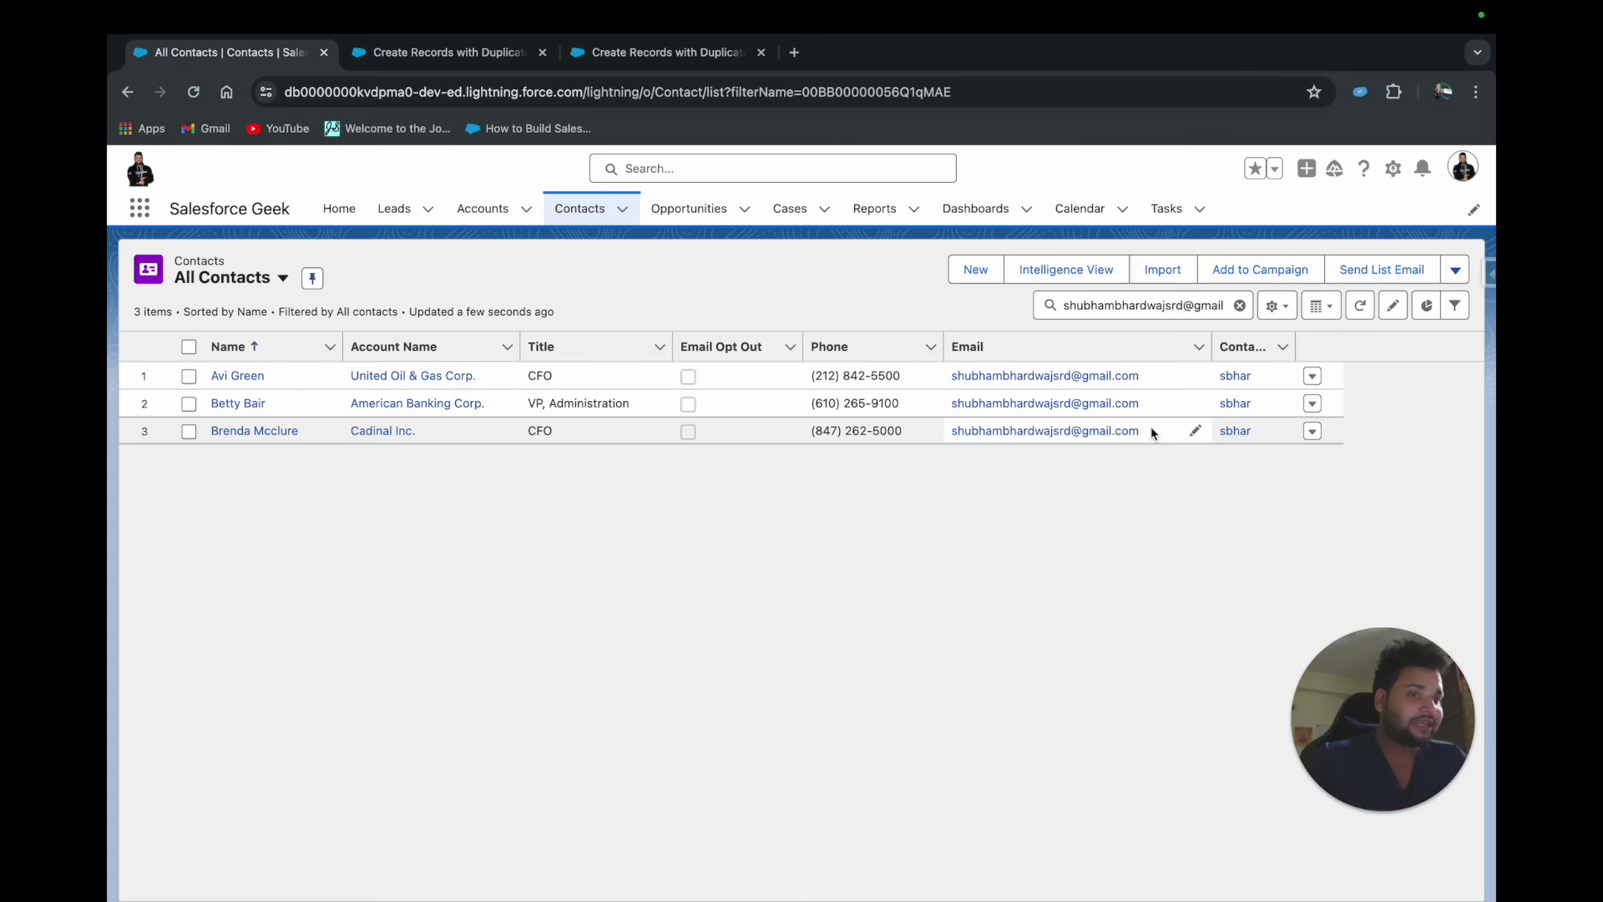
Add Last Modified Date to the list view's displayed fields and save
left_click(1275, 306)
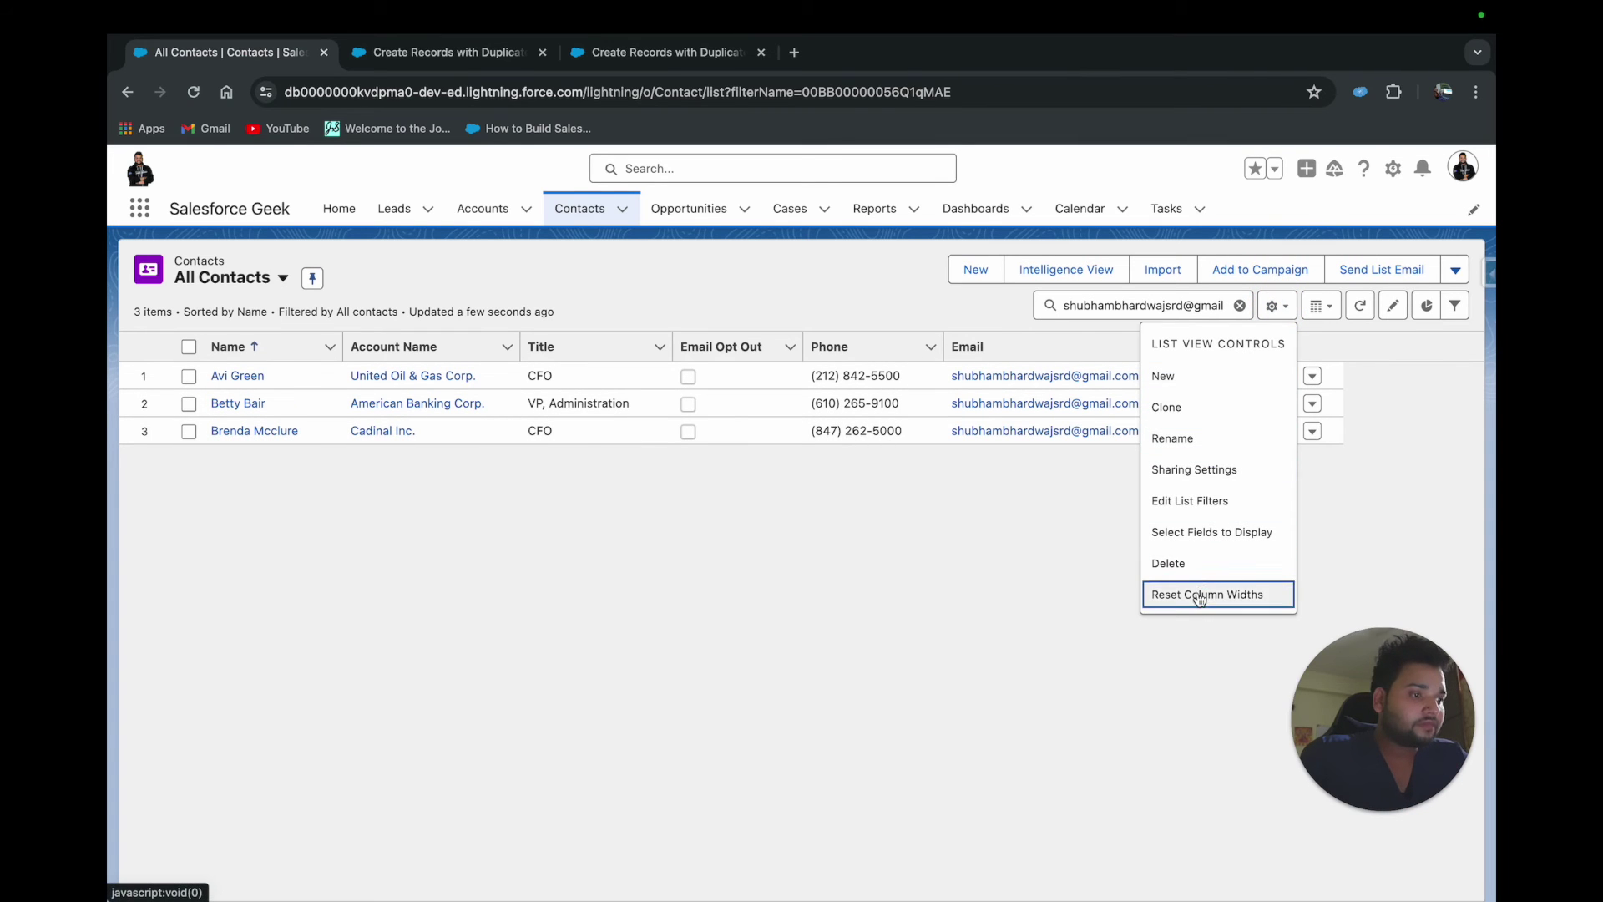
left_click(1219, 540)
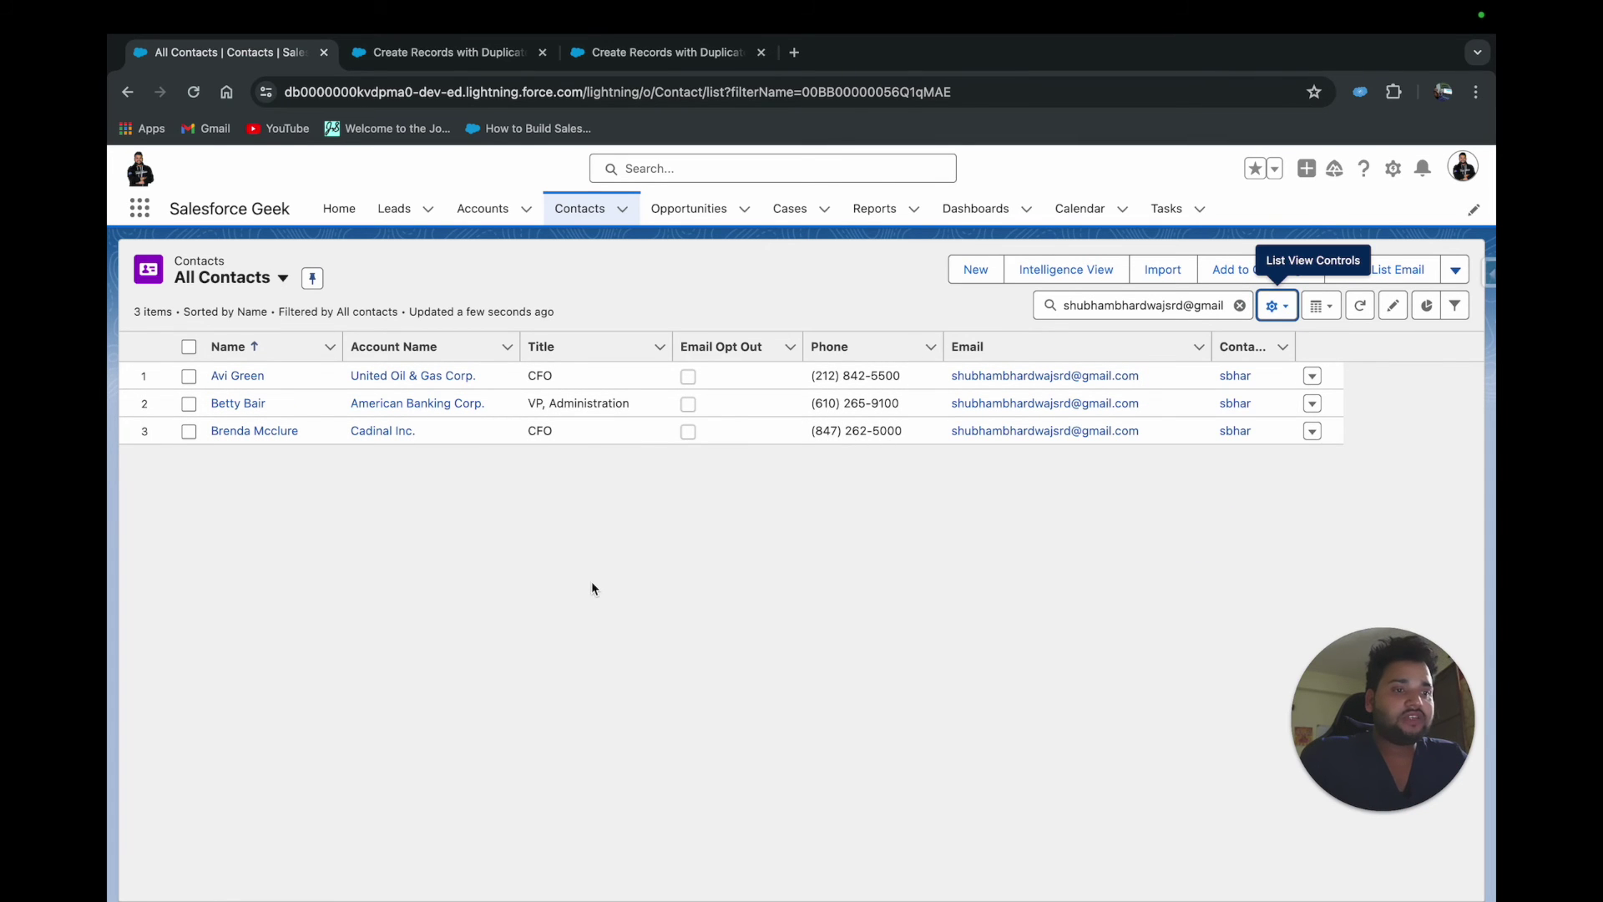
scroll(654, 539, "down", 15)
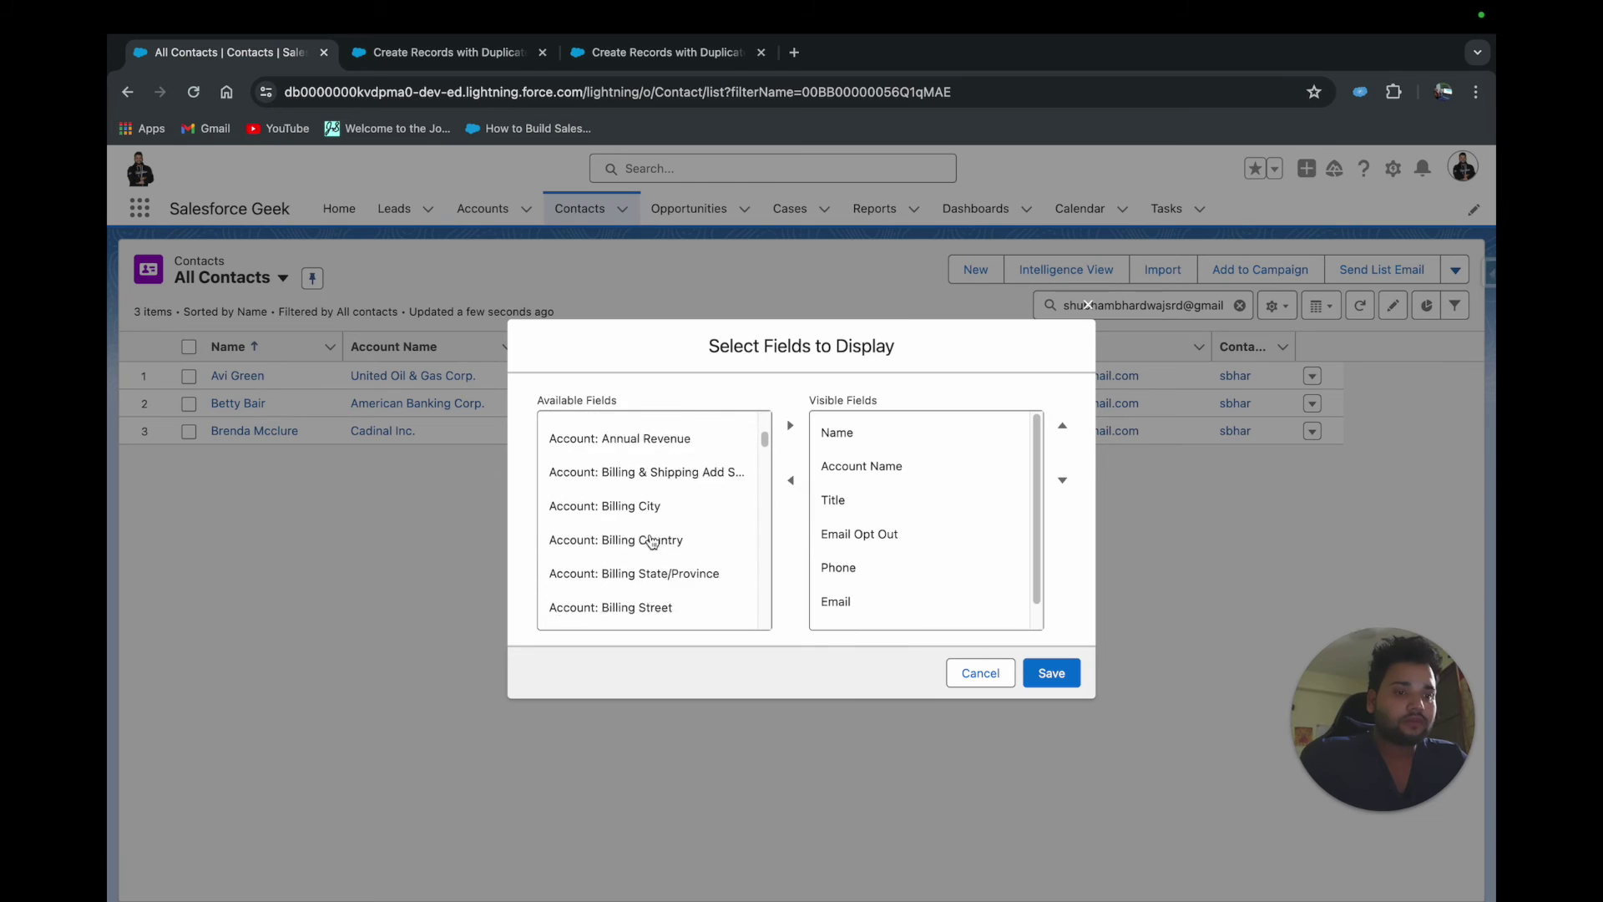
scroll(652, 542, "down", 10)
scroll(652, 541, "up", 8)
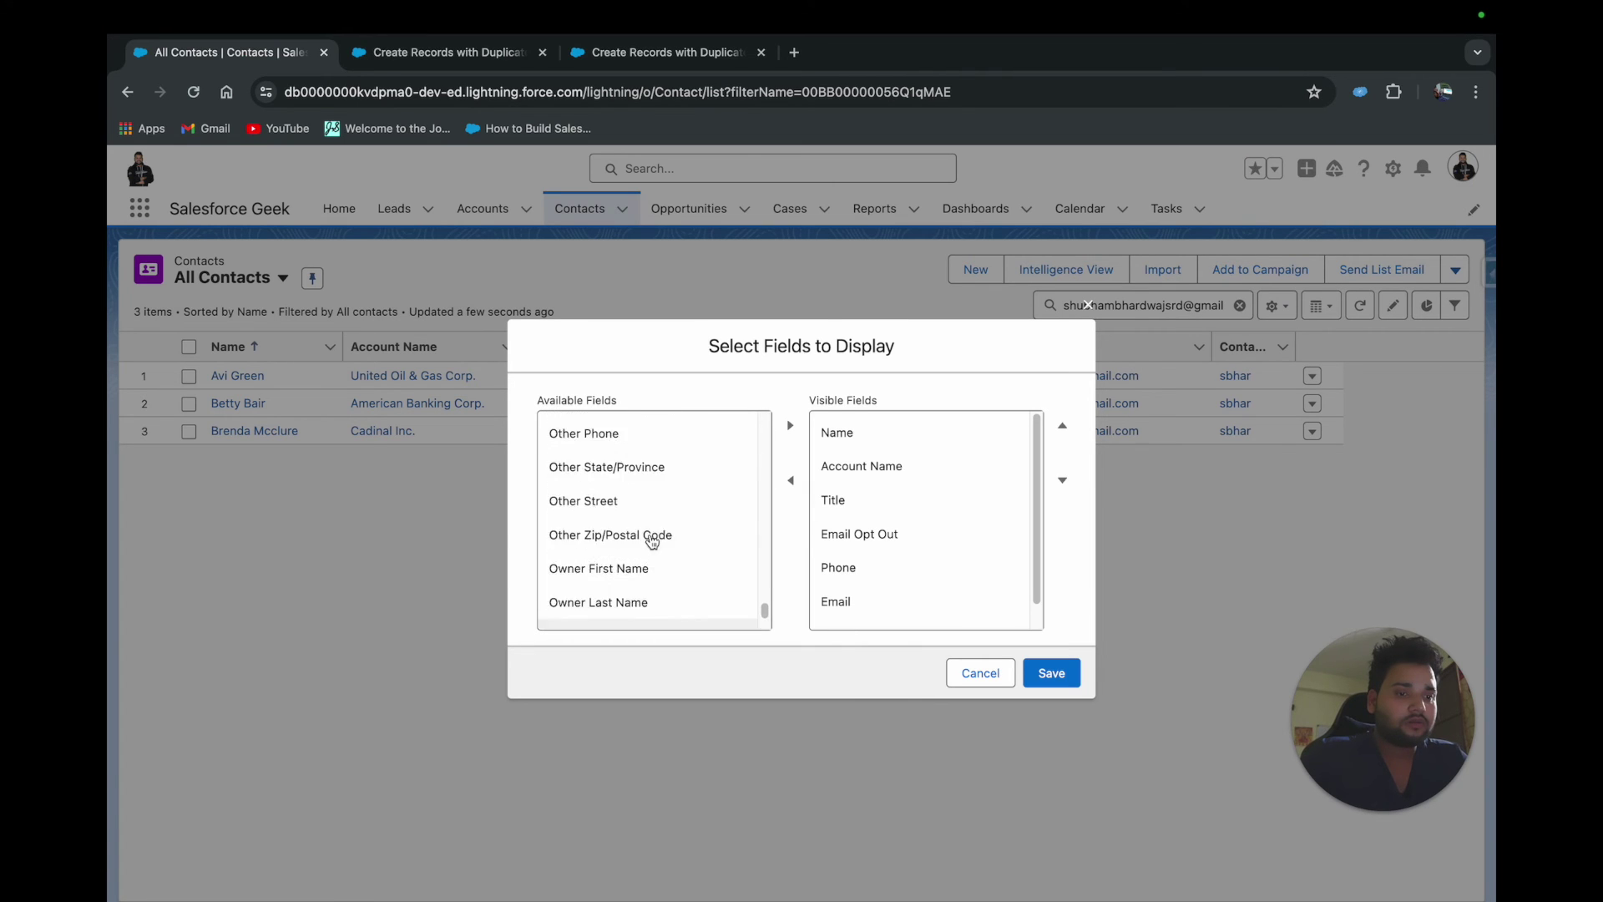
scroll(652, 541, "down", 8)
scroll(653, 541, "up", 9)
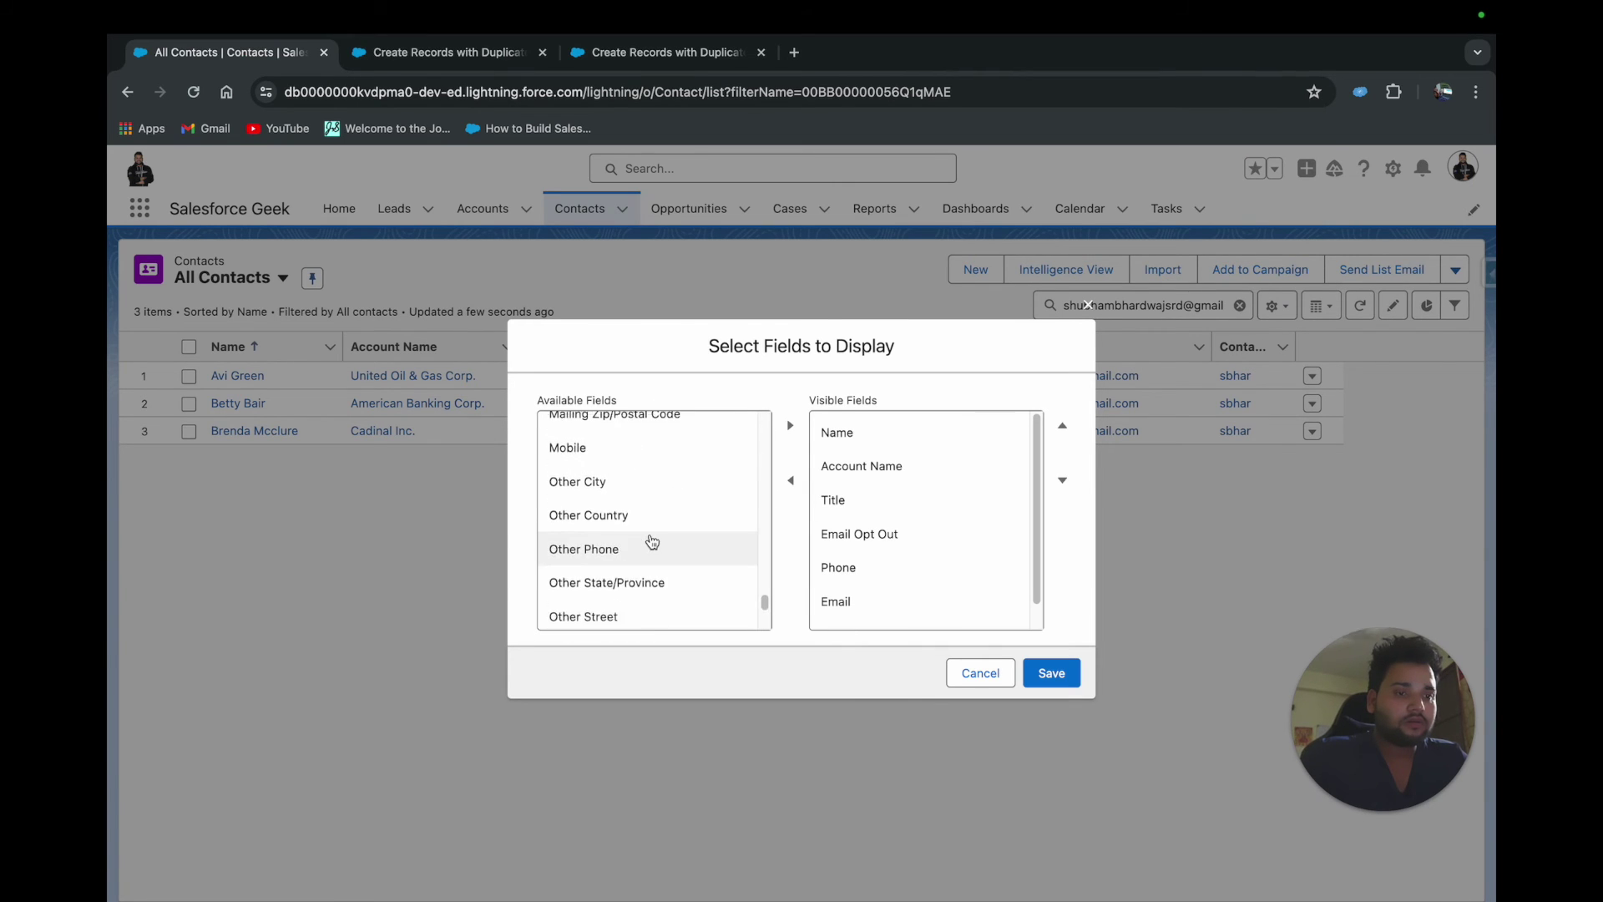
scroll(652, 541, "up", 2)
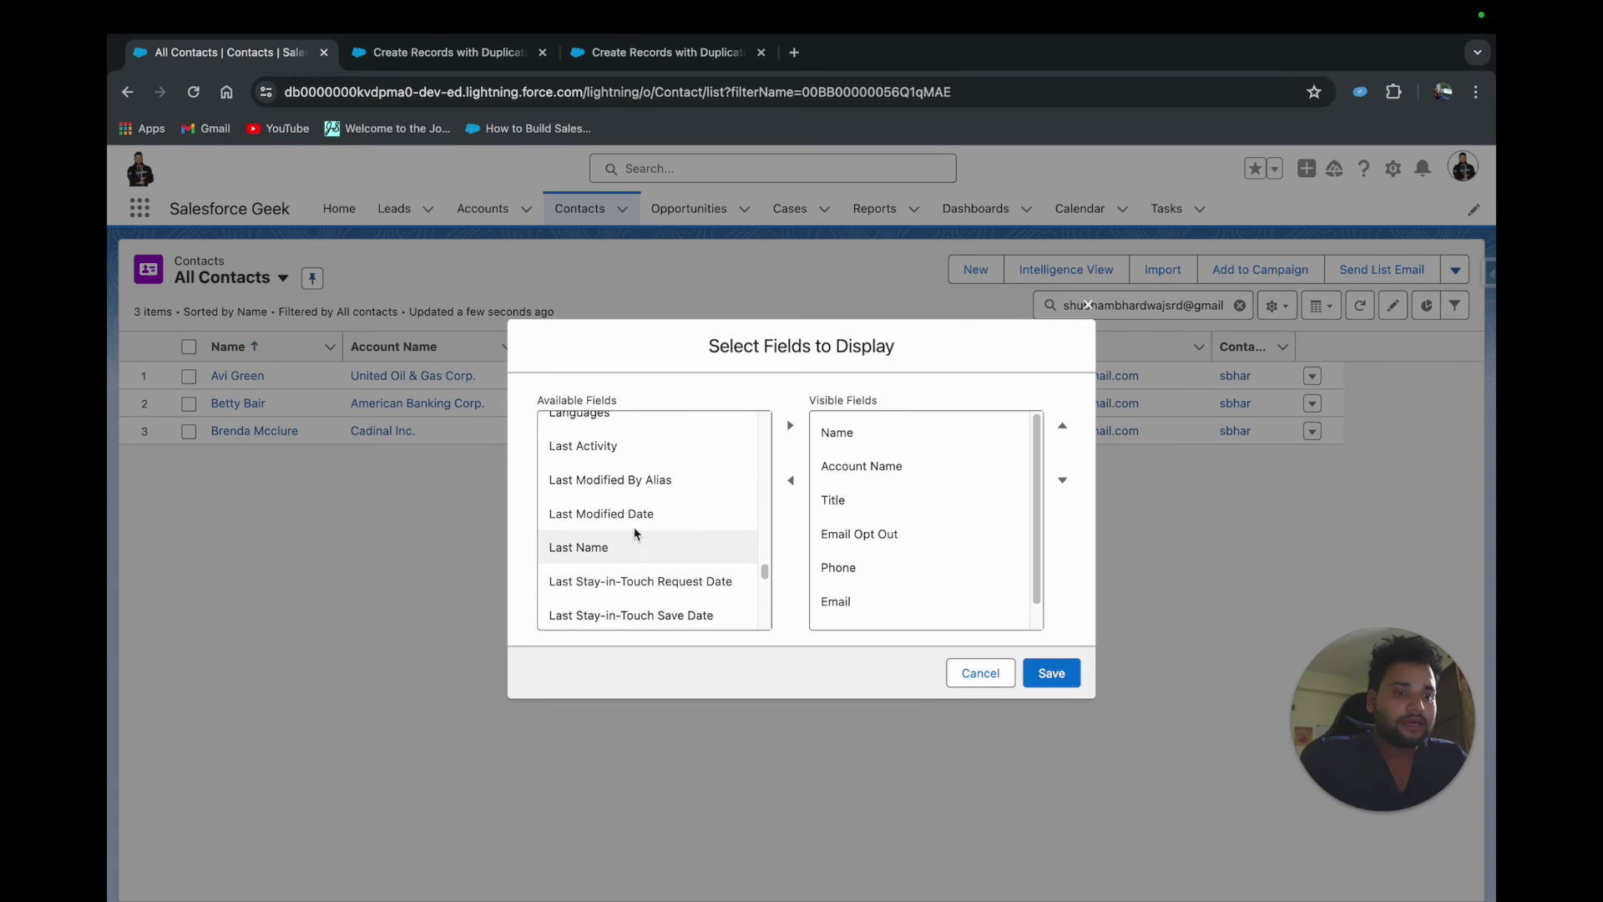
left_click(602, 514)
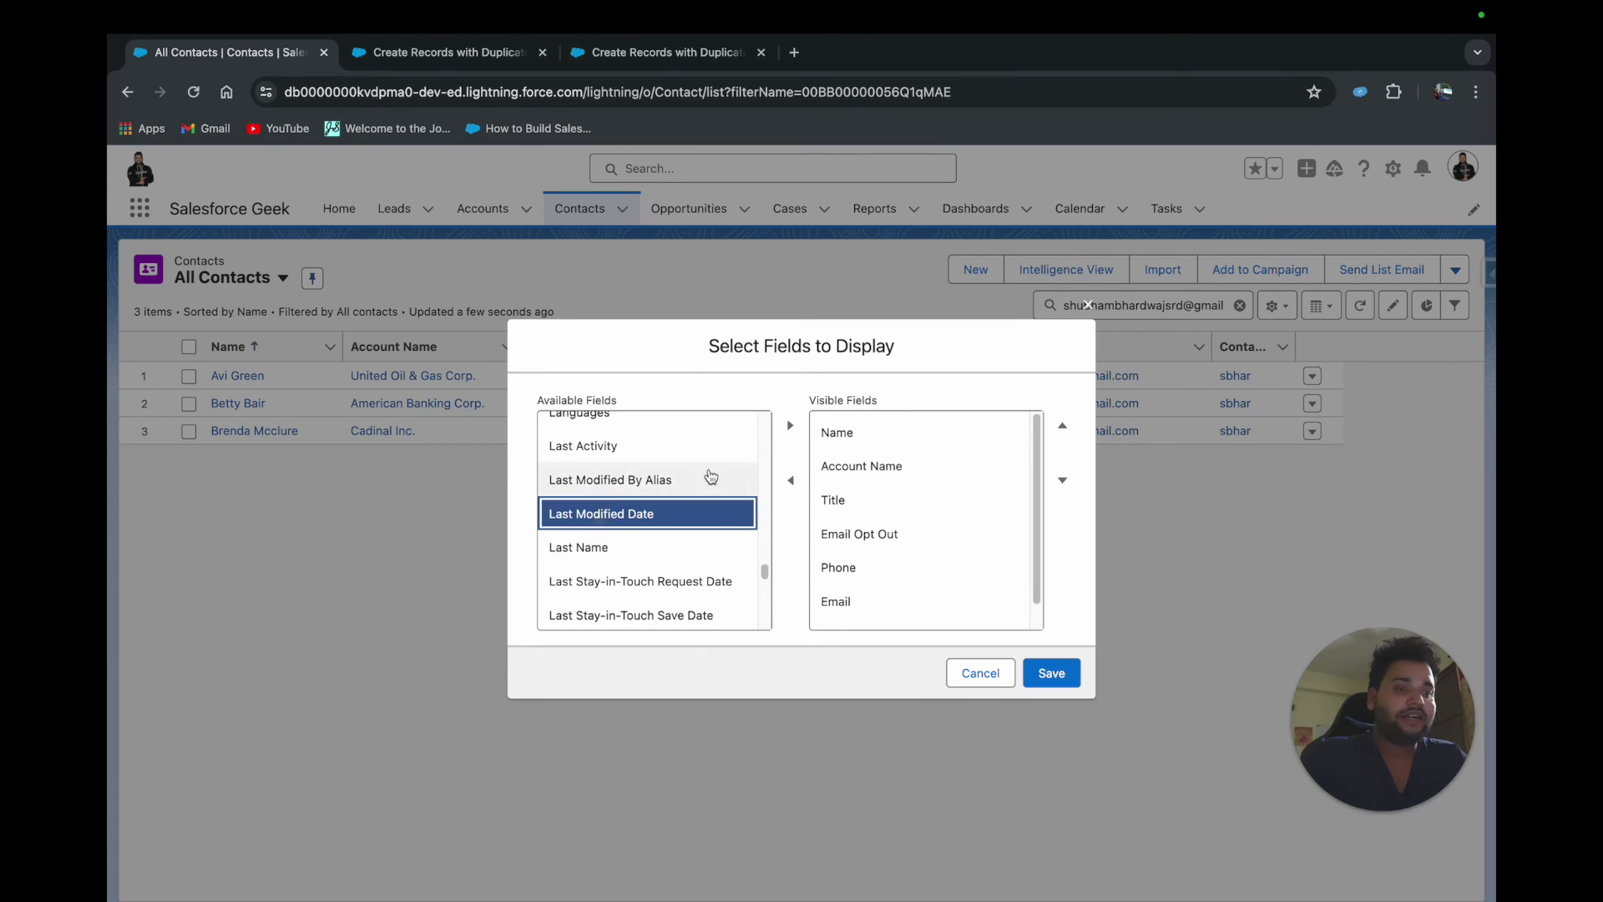
left_click(790, 425)
left_click(1049, 671)
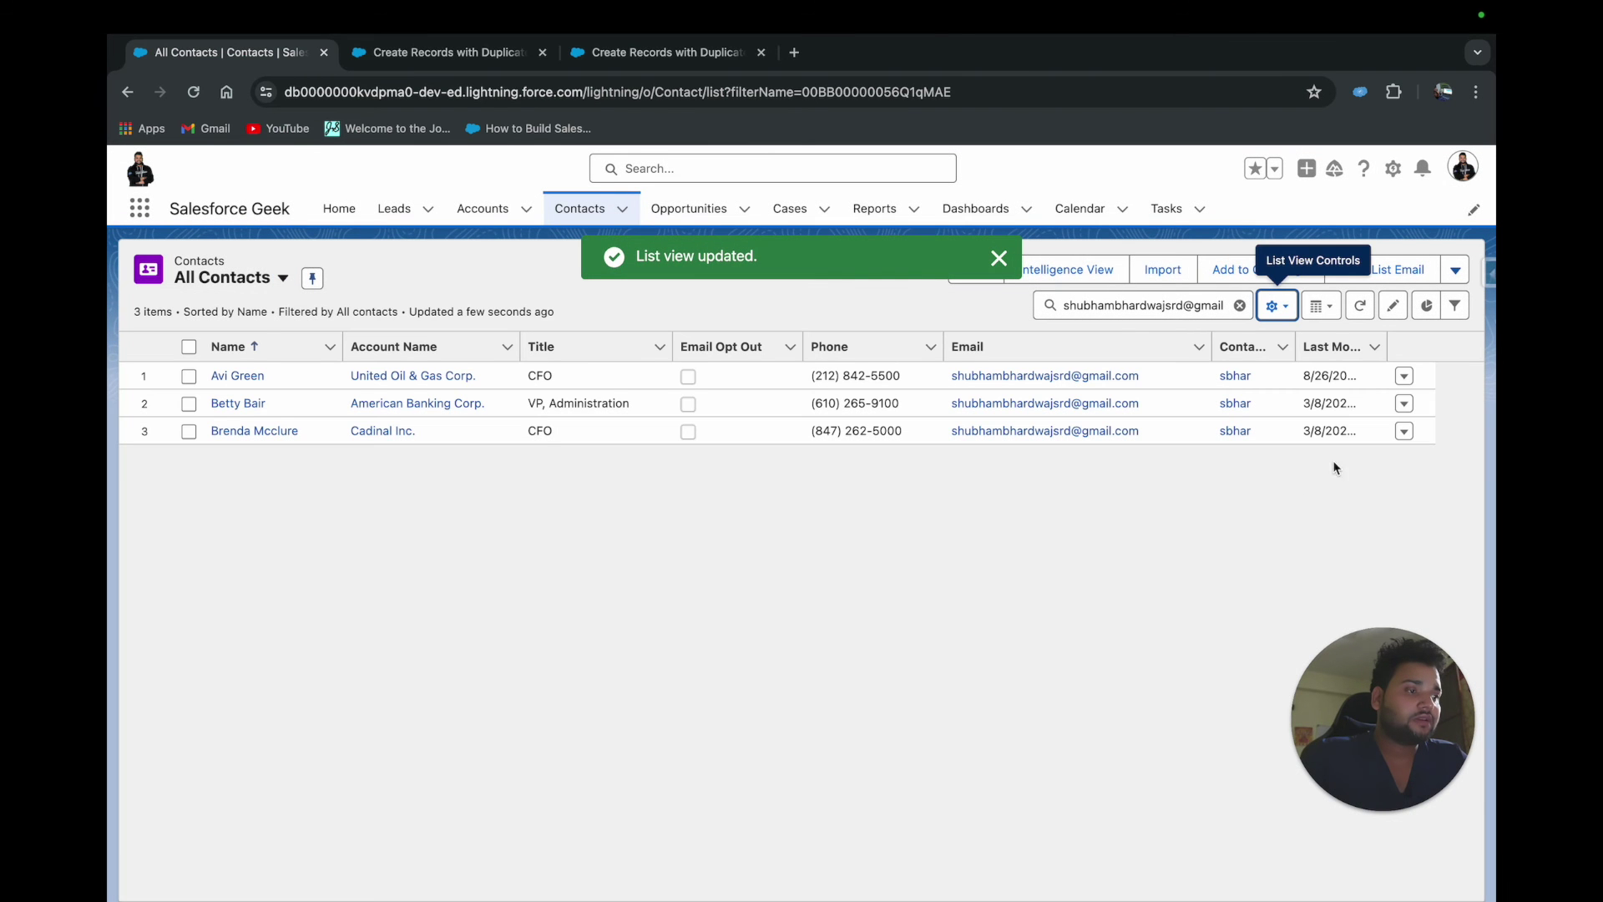
Narrow the Contact Owner column so all three Last Modified Dates show, then select the first contact's email
left_click_drag(1296, 347, 1473, 347)
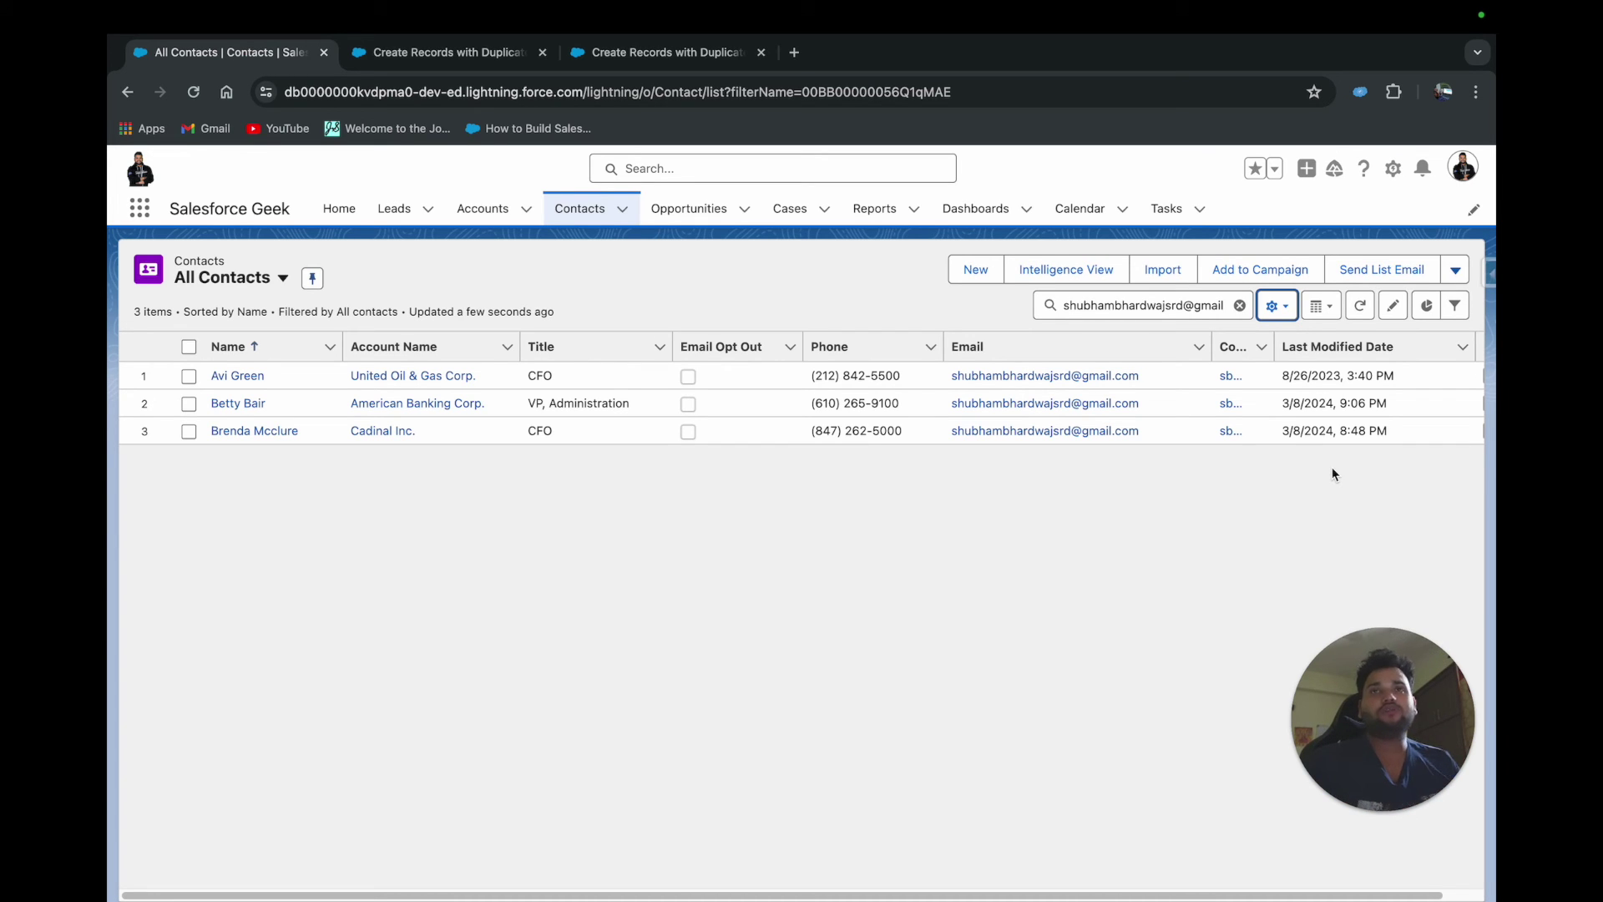
left_click_drag(1141, 376, 954, 378)
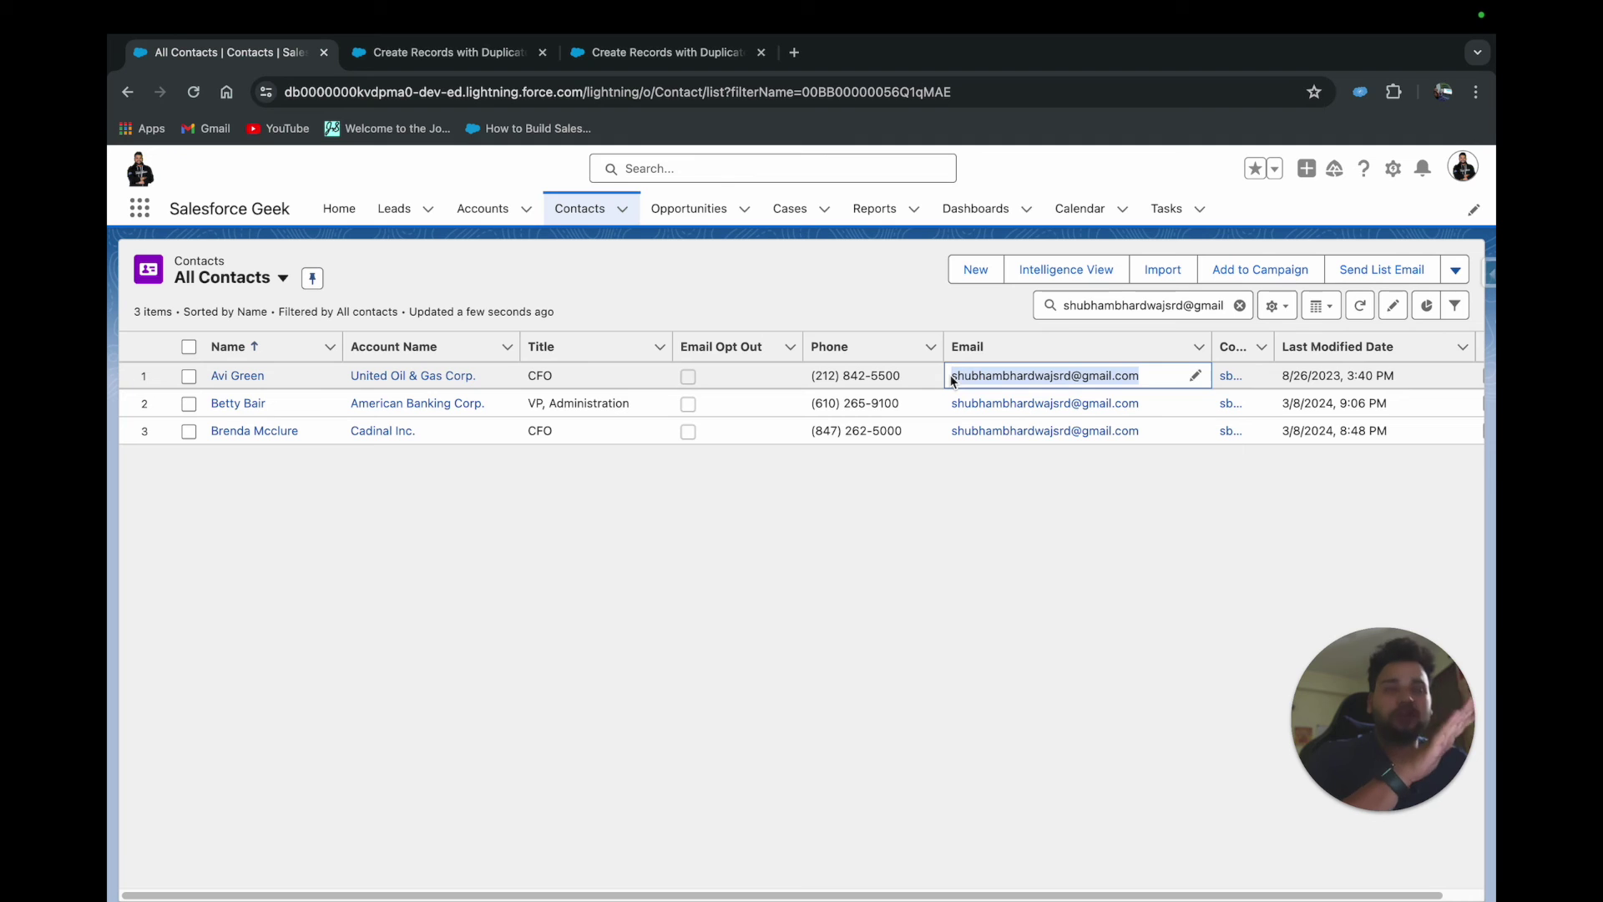
left_click(402, 52)
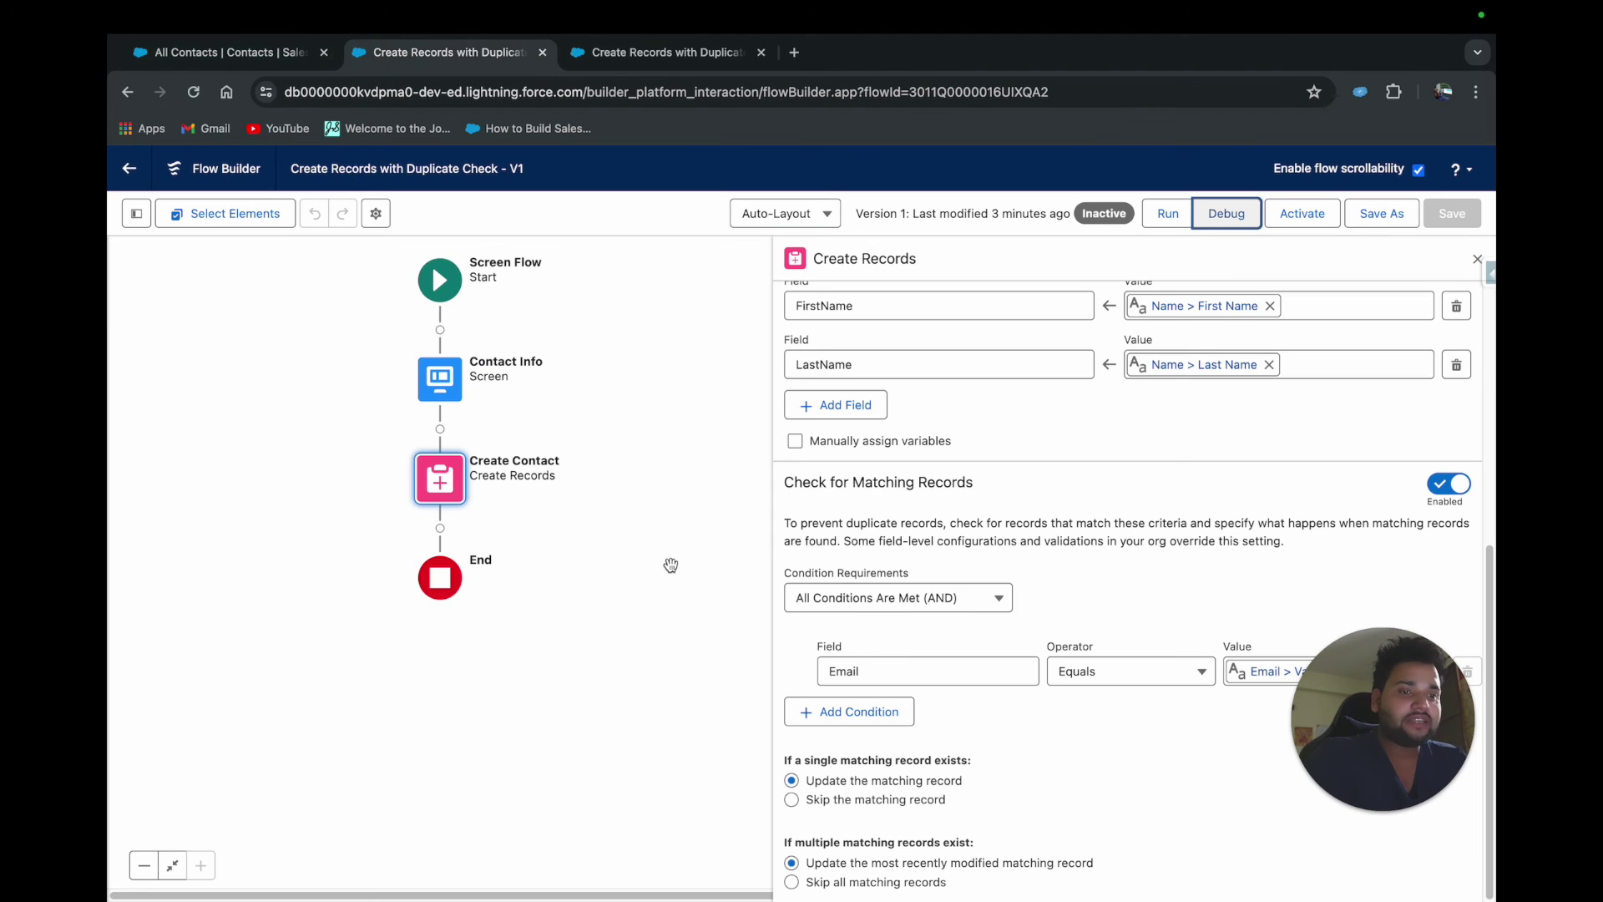
left_click_drag(1382, 852, 250, 851)
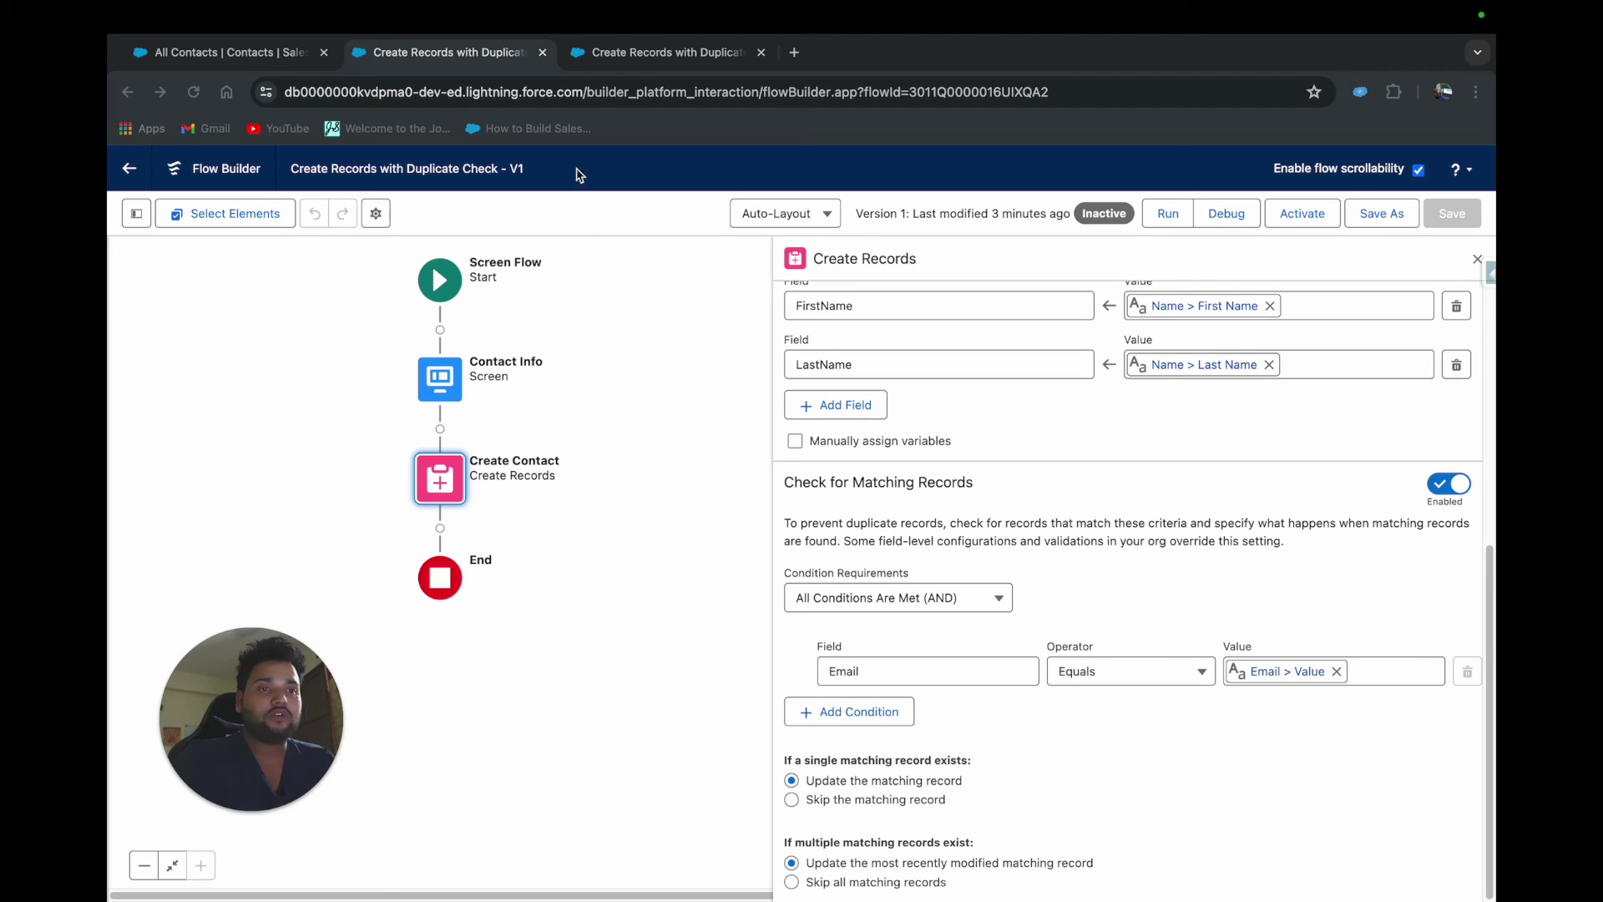
left_click(251, 54)
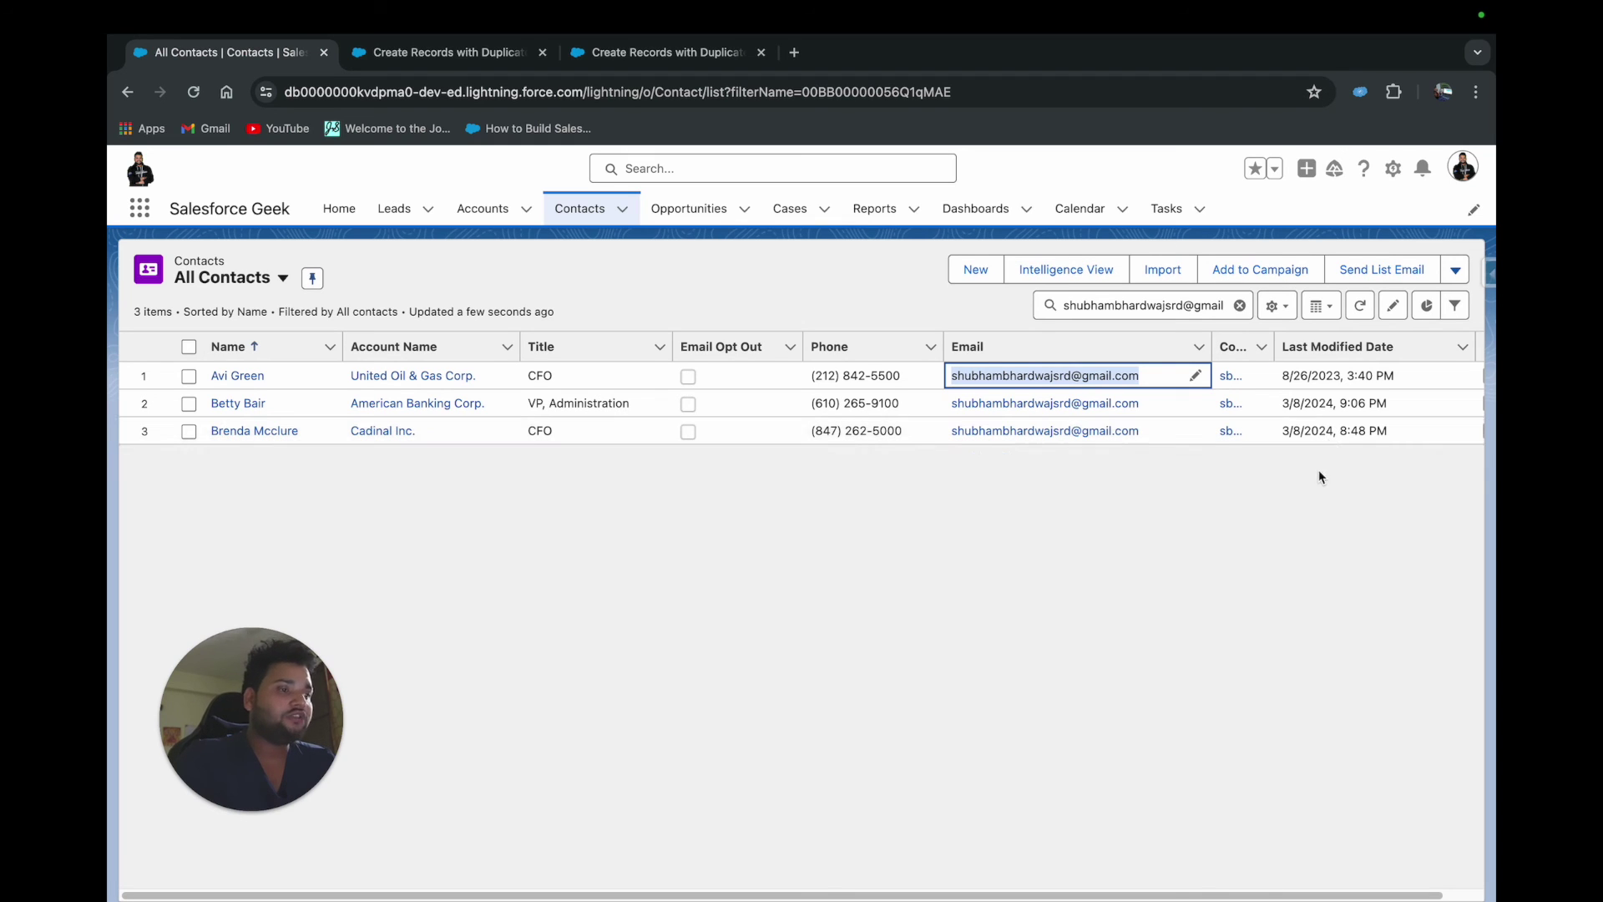
left_click_drag(1336, 404, 1390, 404)
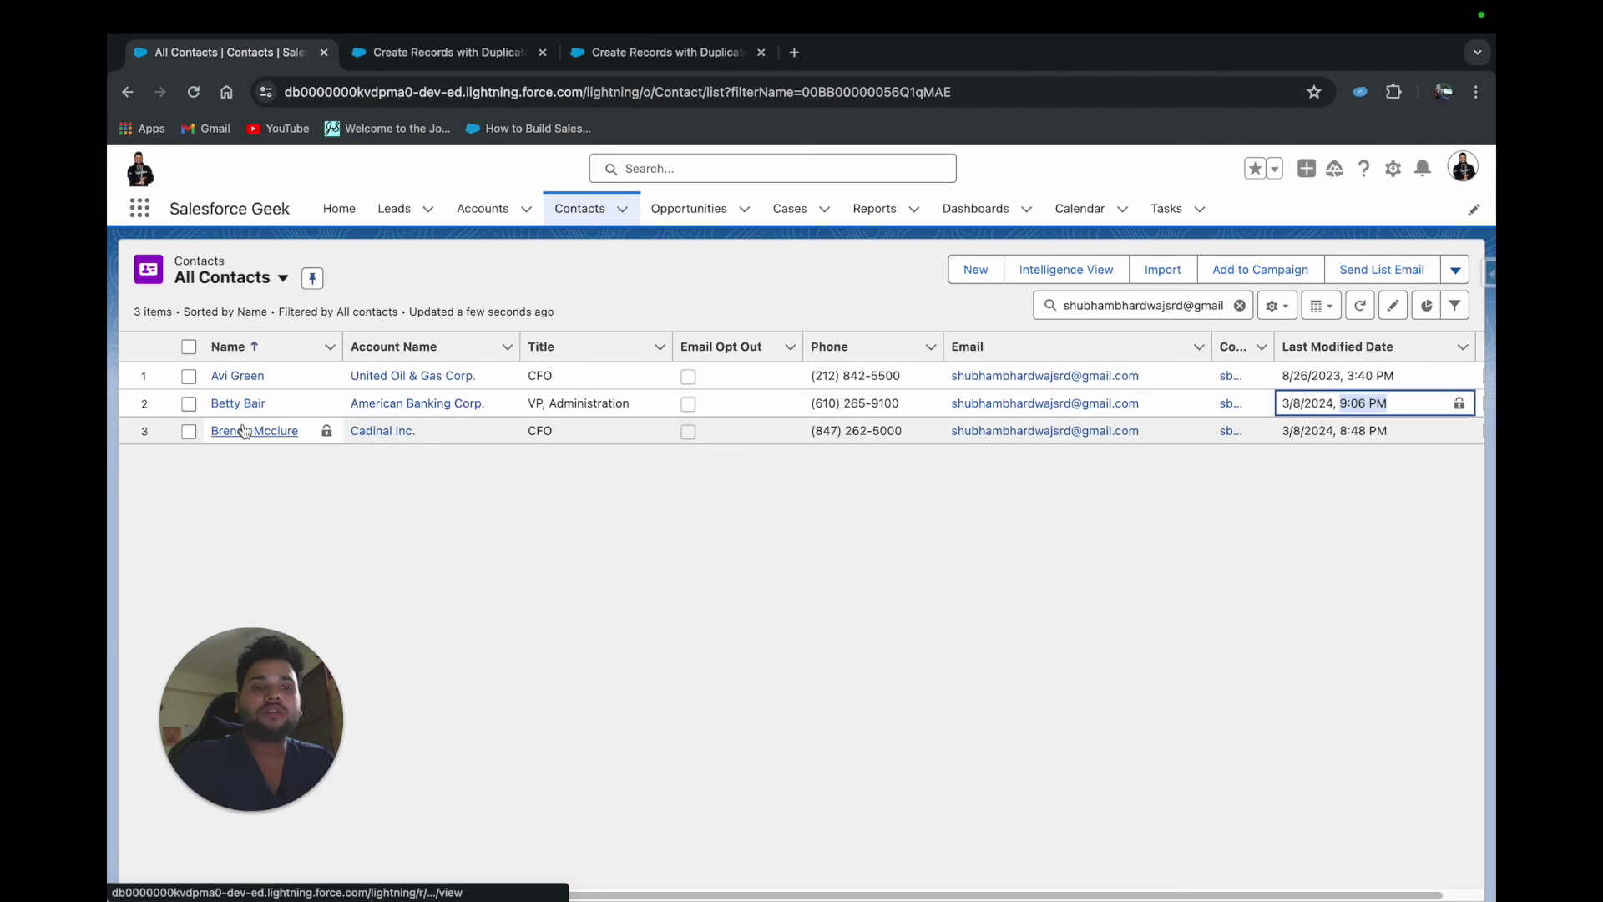
Rerun the flow debug with a new first and last name and the pasted shared email
left_click(608, 66)
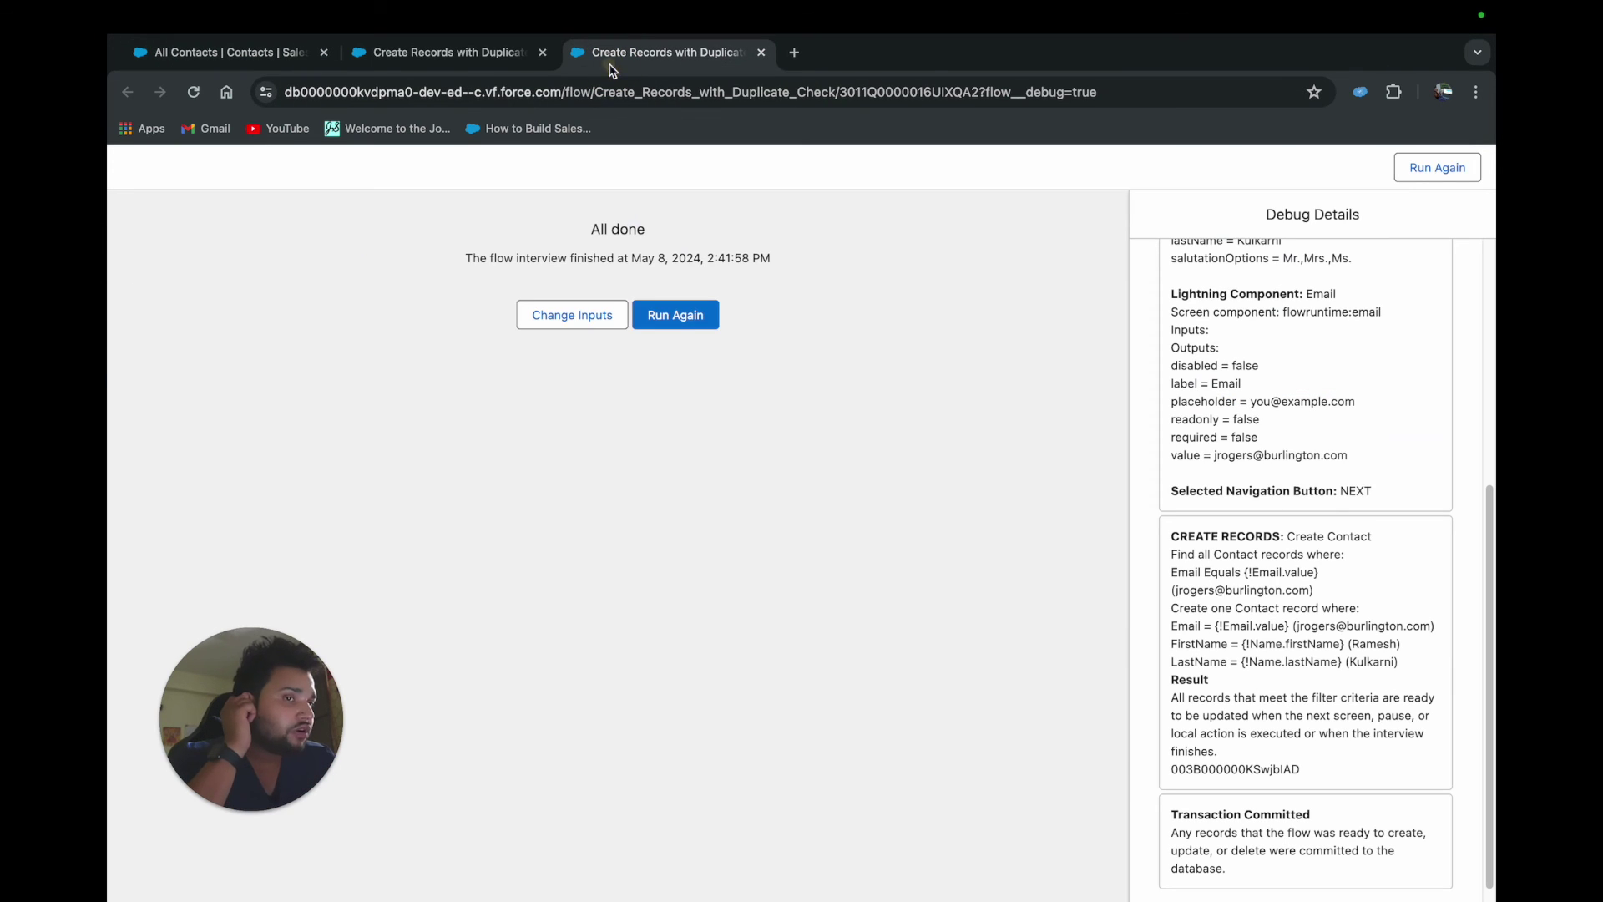
left_click(666, 316)
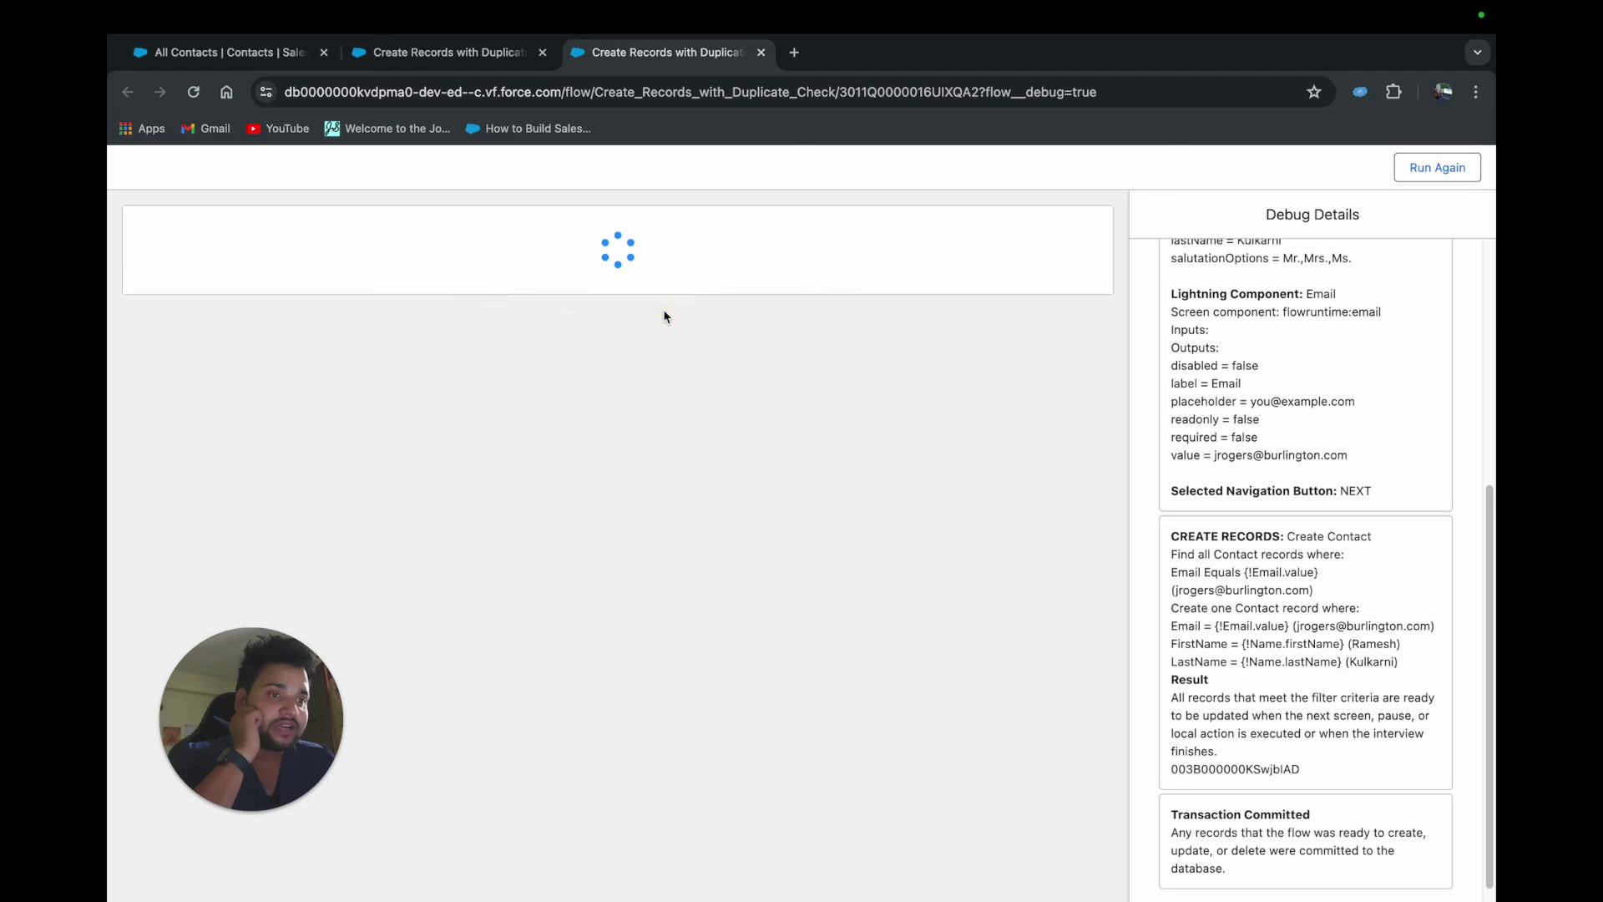
left_click(440, 317)
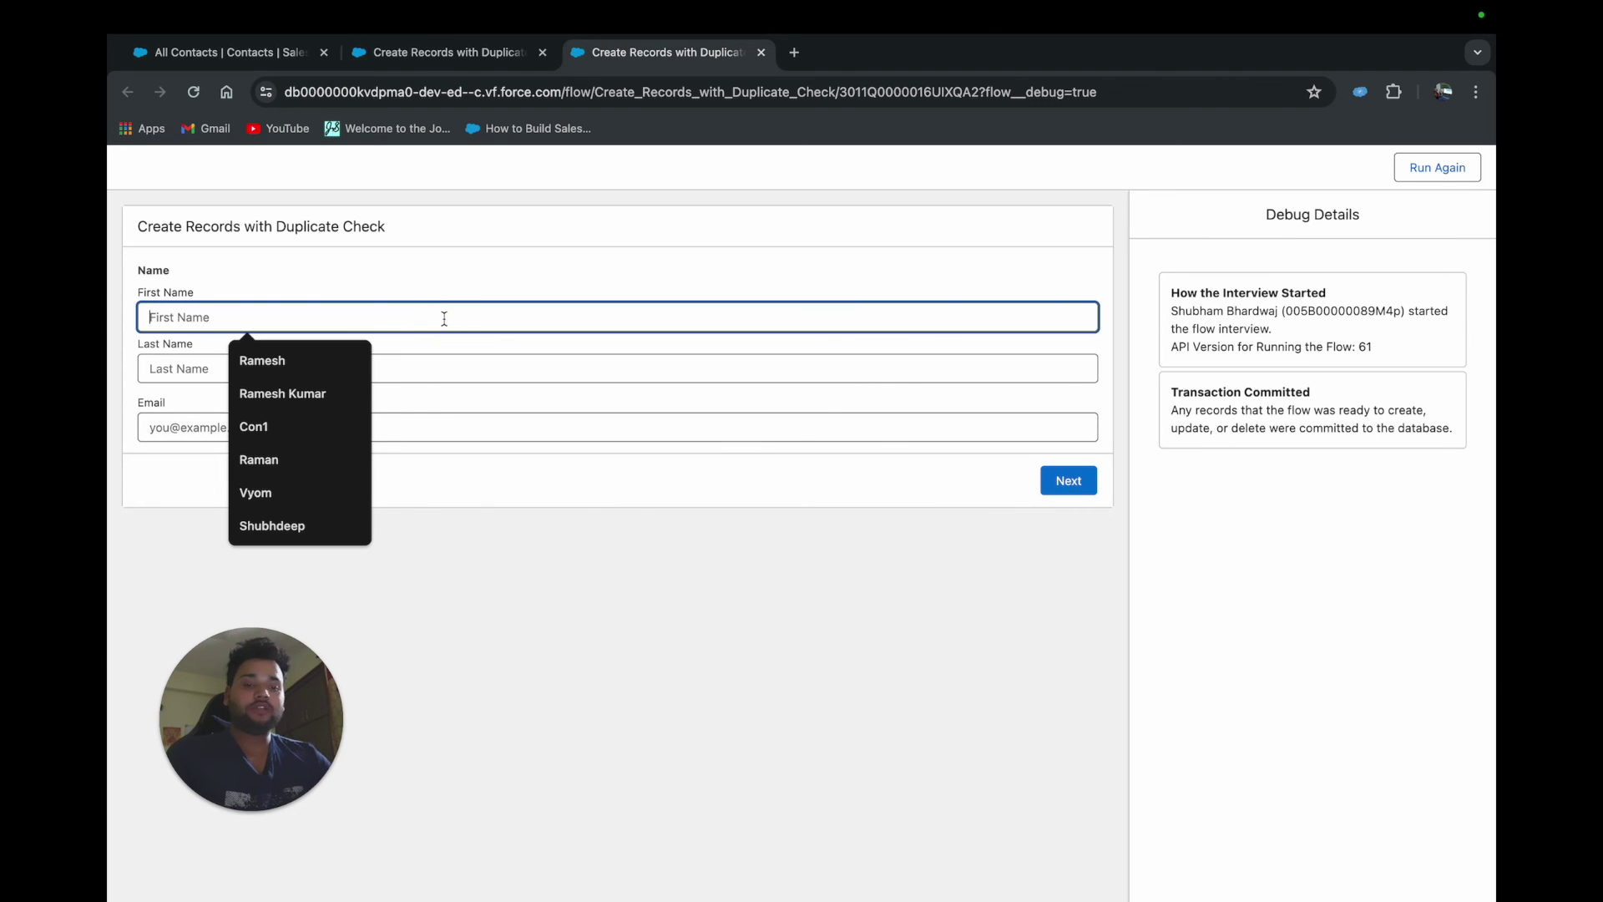
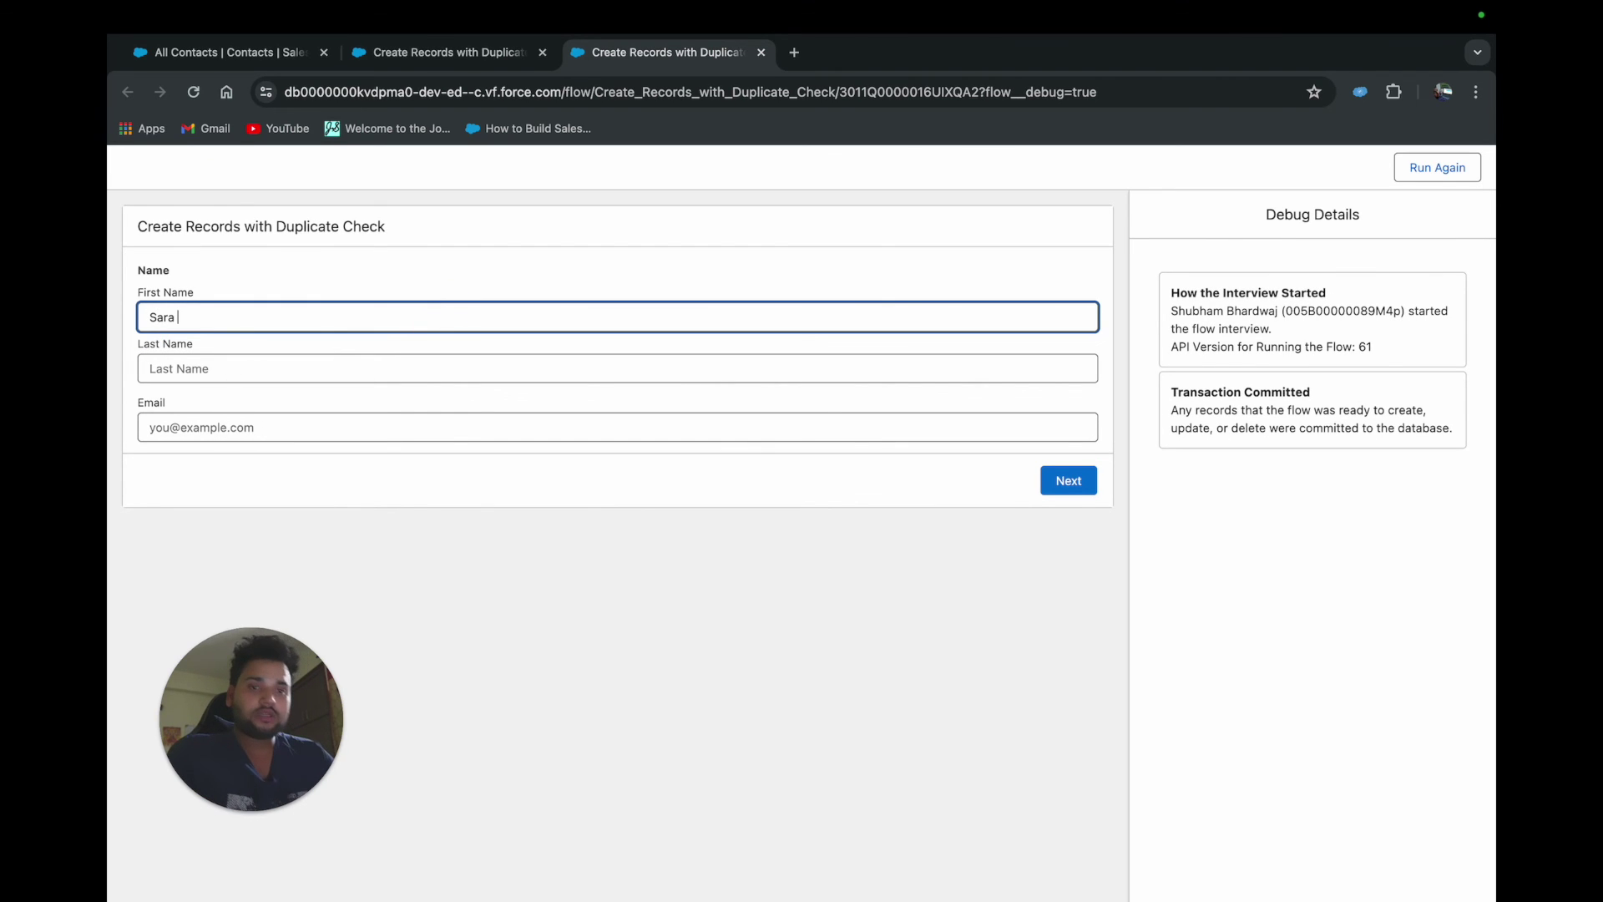
left_click(423, 364)
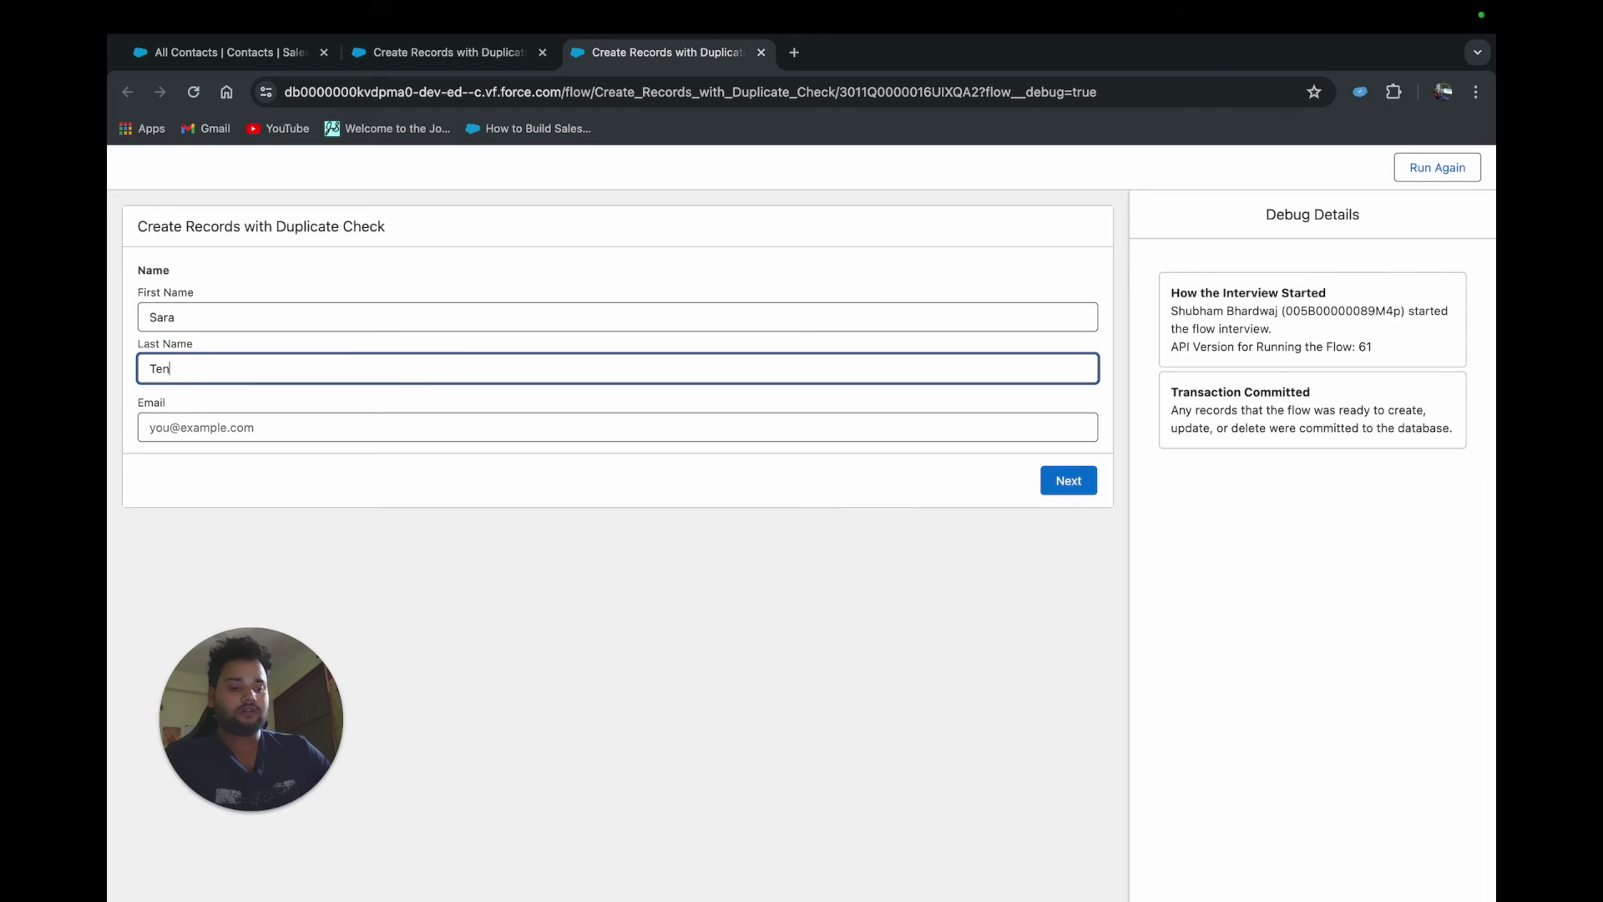
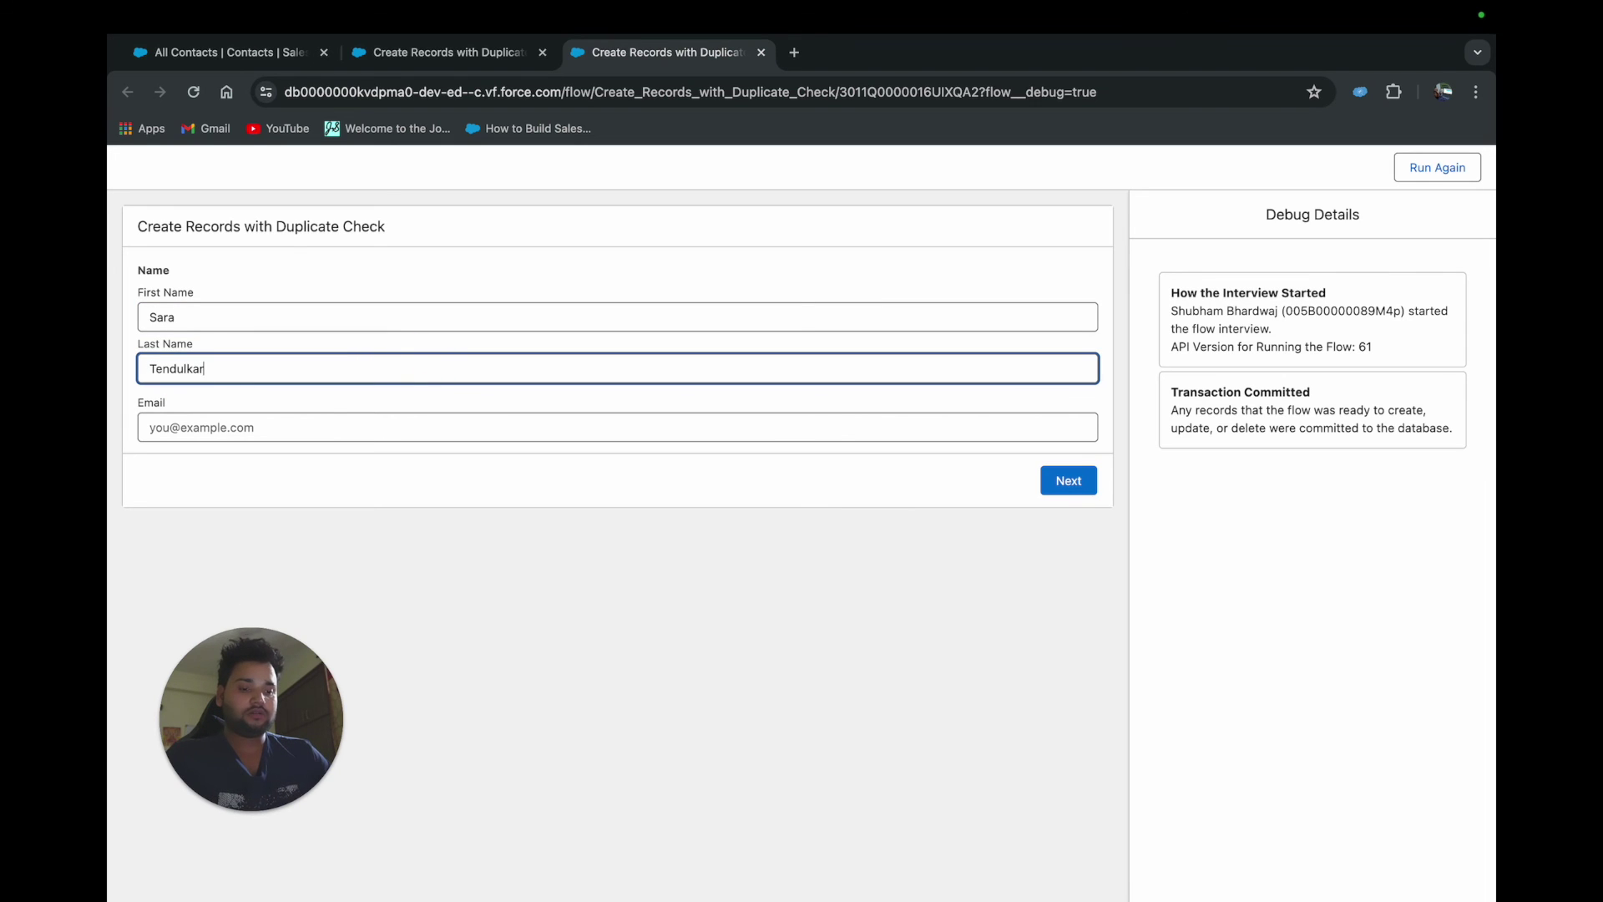
left_click(360, 424)
key("ctrl+v")
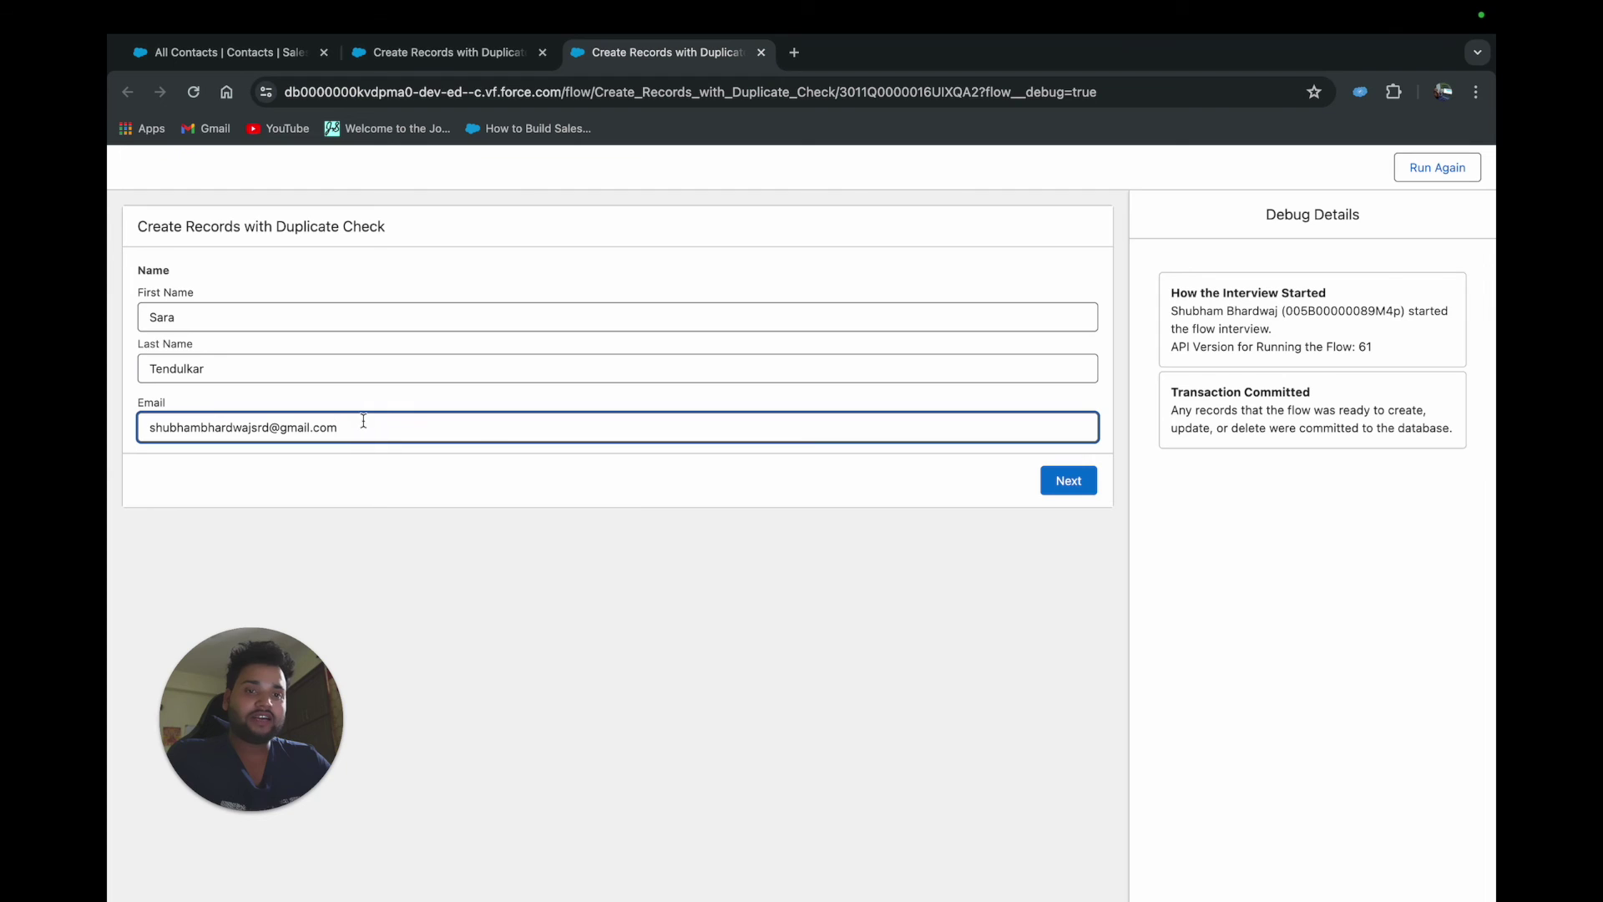
left_click(1060, 481)
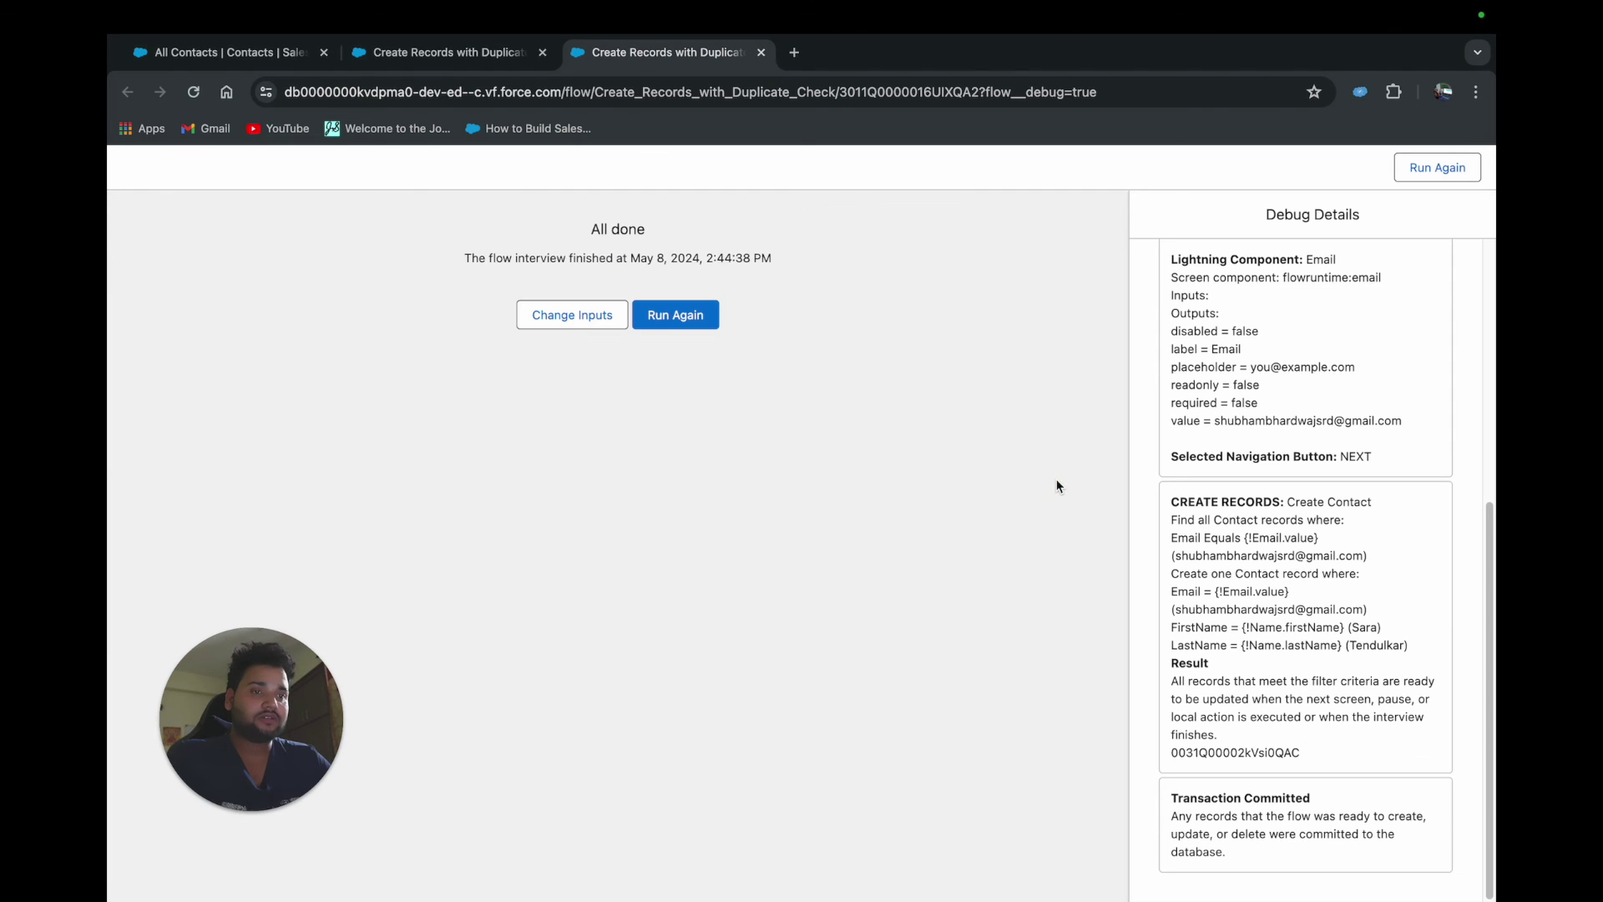
Highlight the debug Result explanation, then refresh All Contacts to see the updated contact
left_click_drag(1170, 681, 1387, 714)
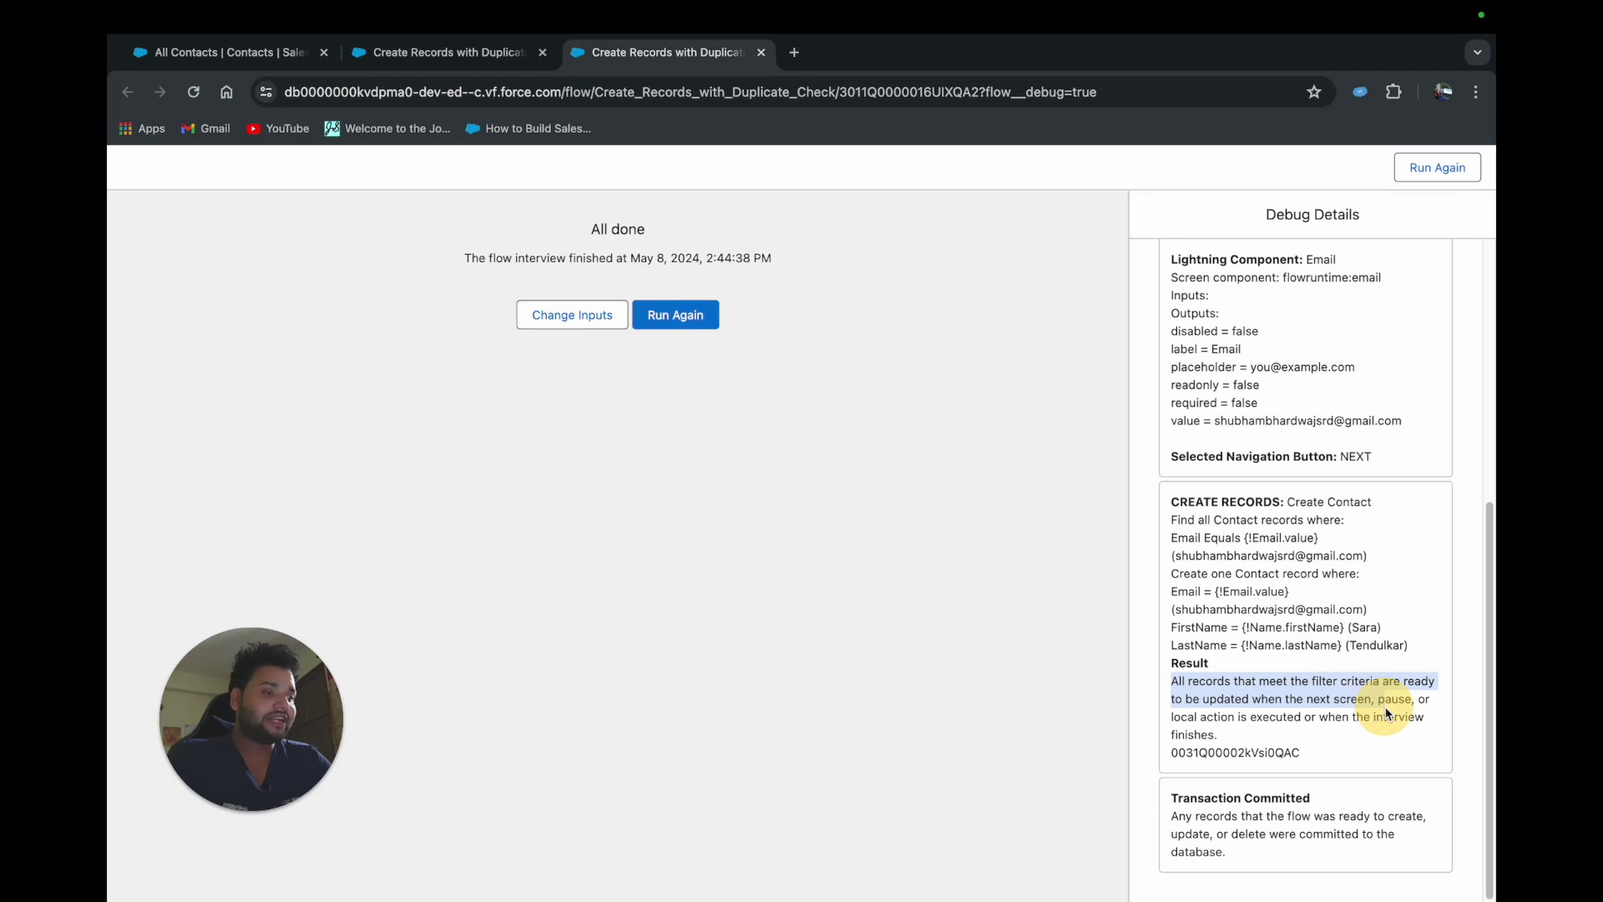
left_click_drag(1387, 714, 1387, 714)
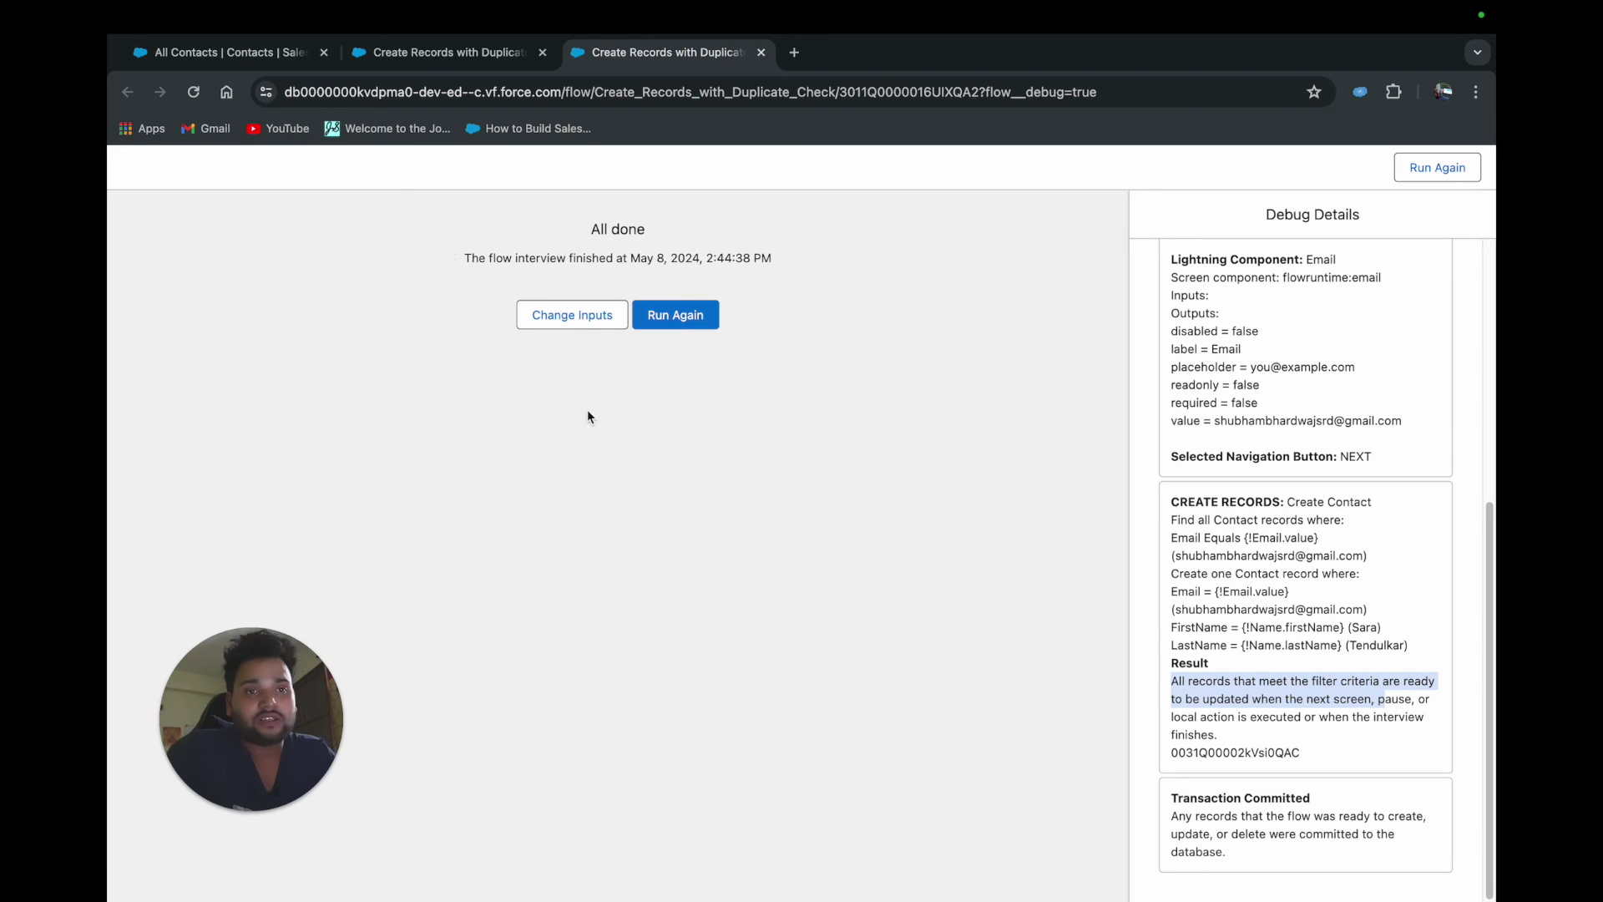
left_click(232, 52)
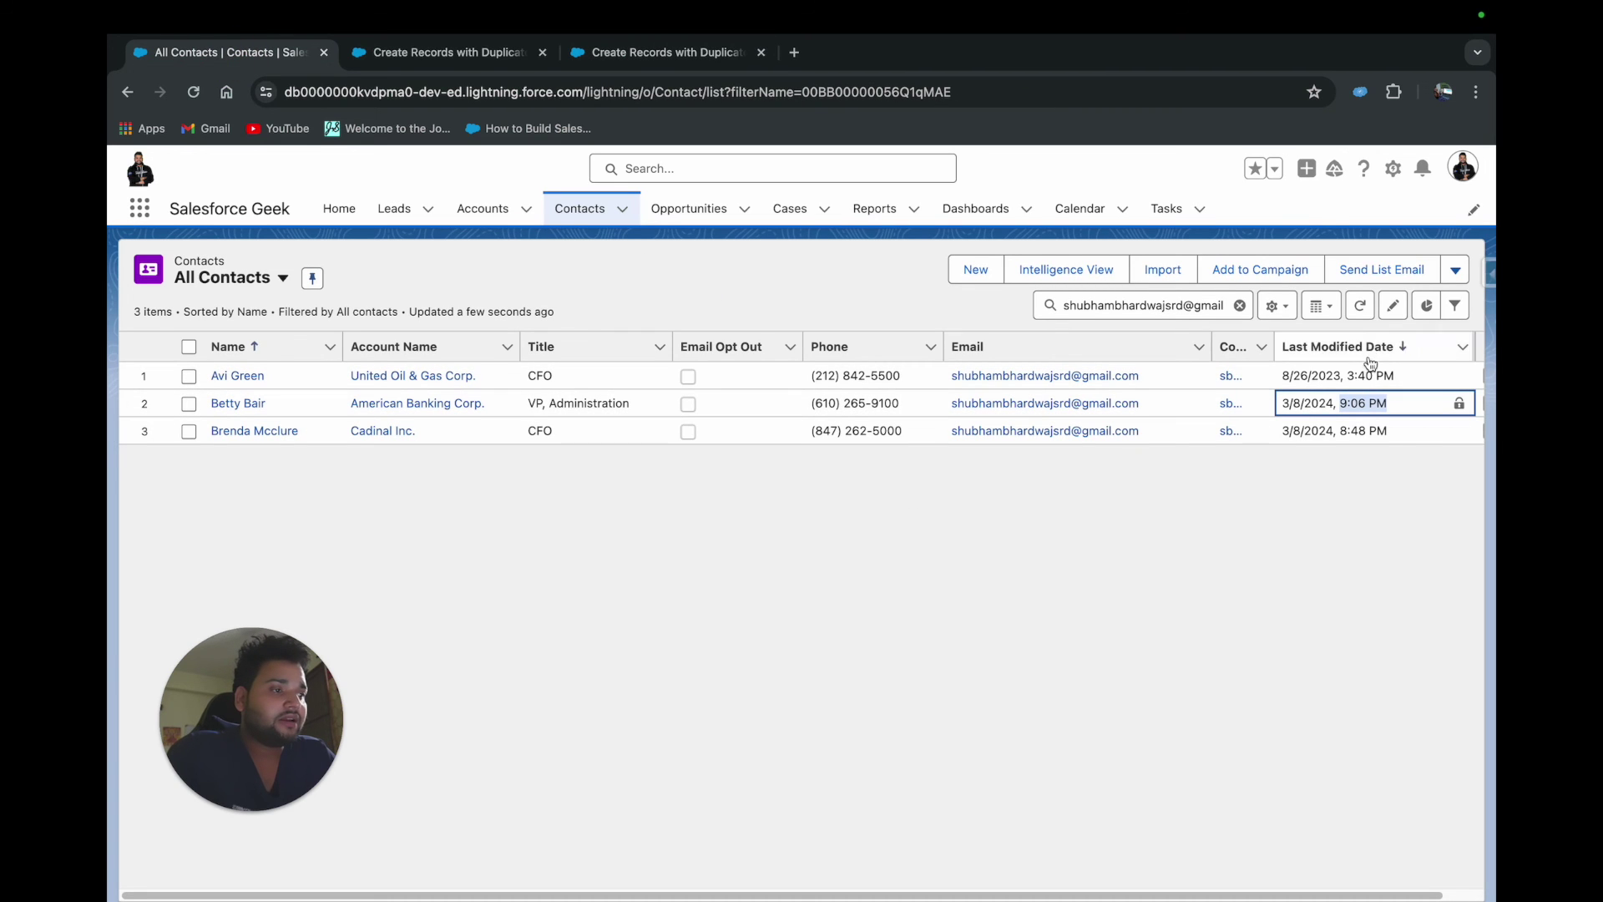
left_click(1361, 306)
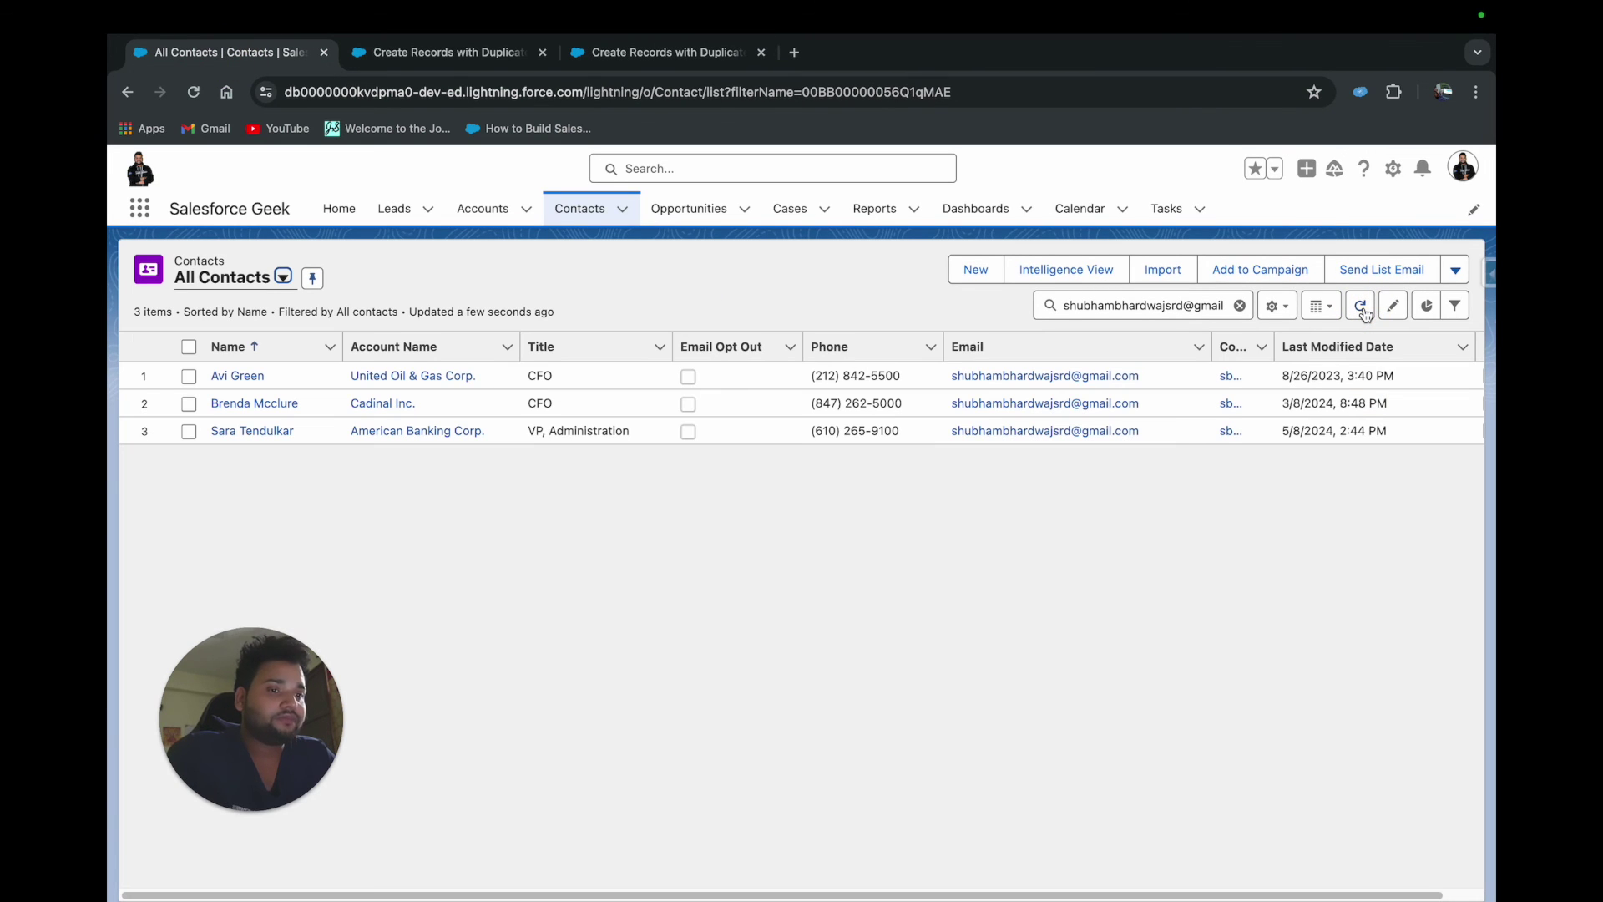